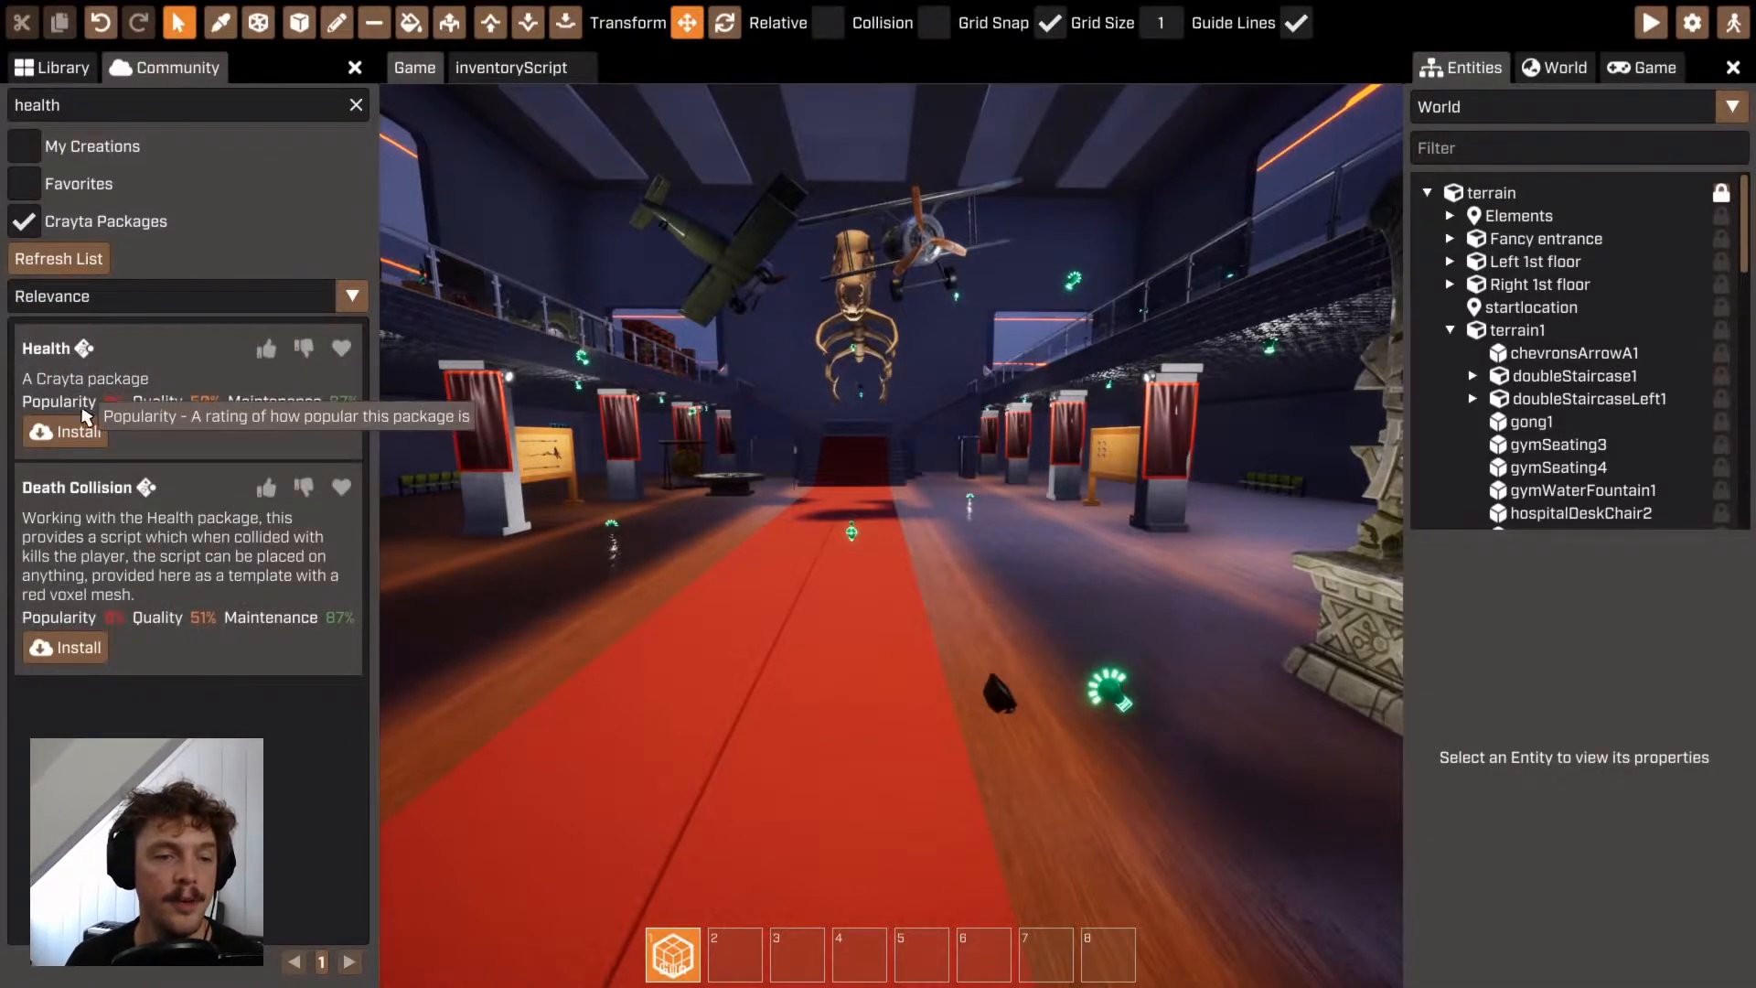
Install the Health community package and show the Templates category of the library
left_click(69, 431)
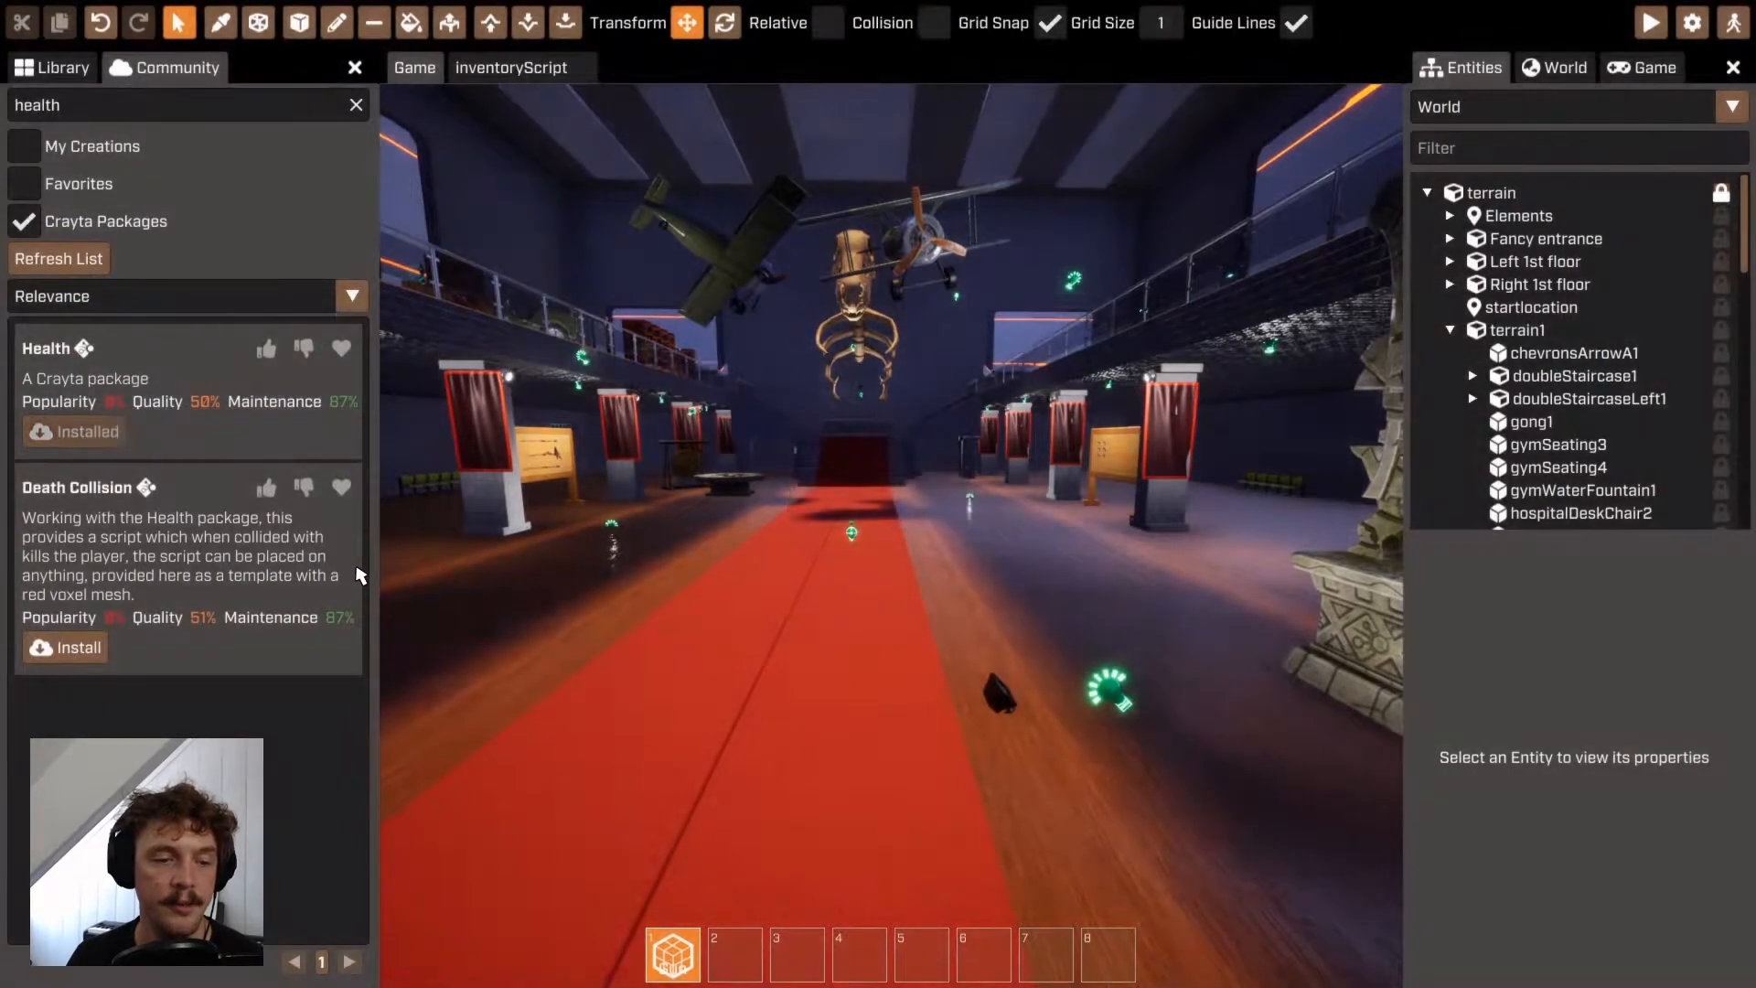
left_click(356, 105)
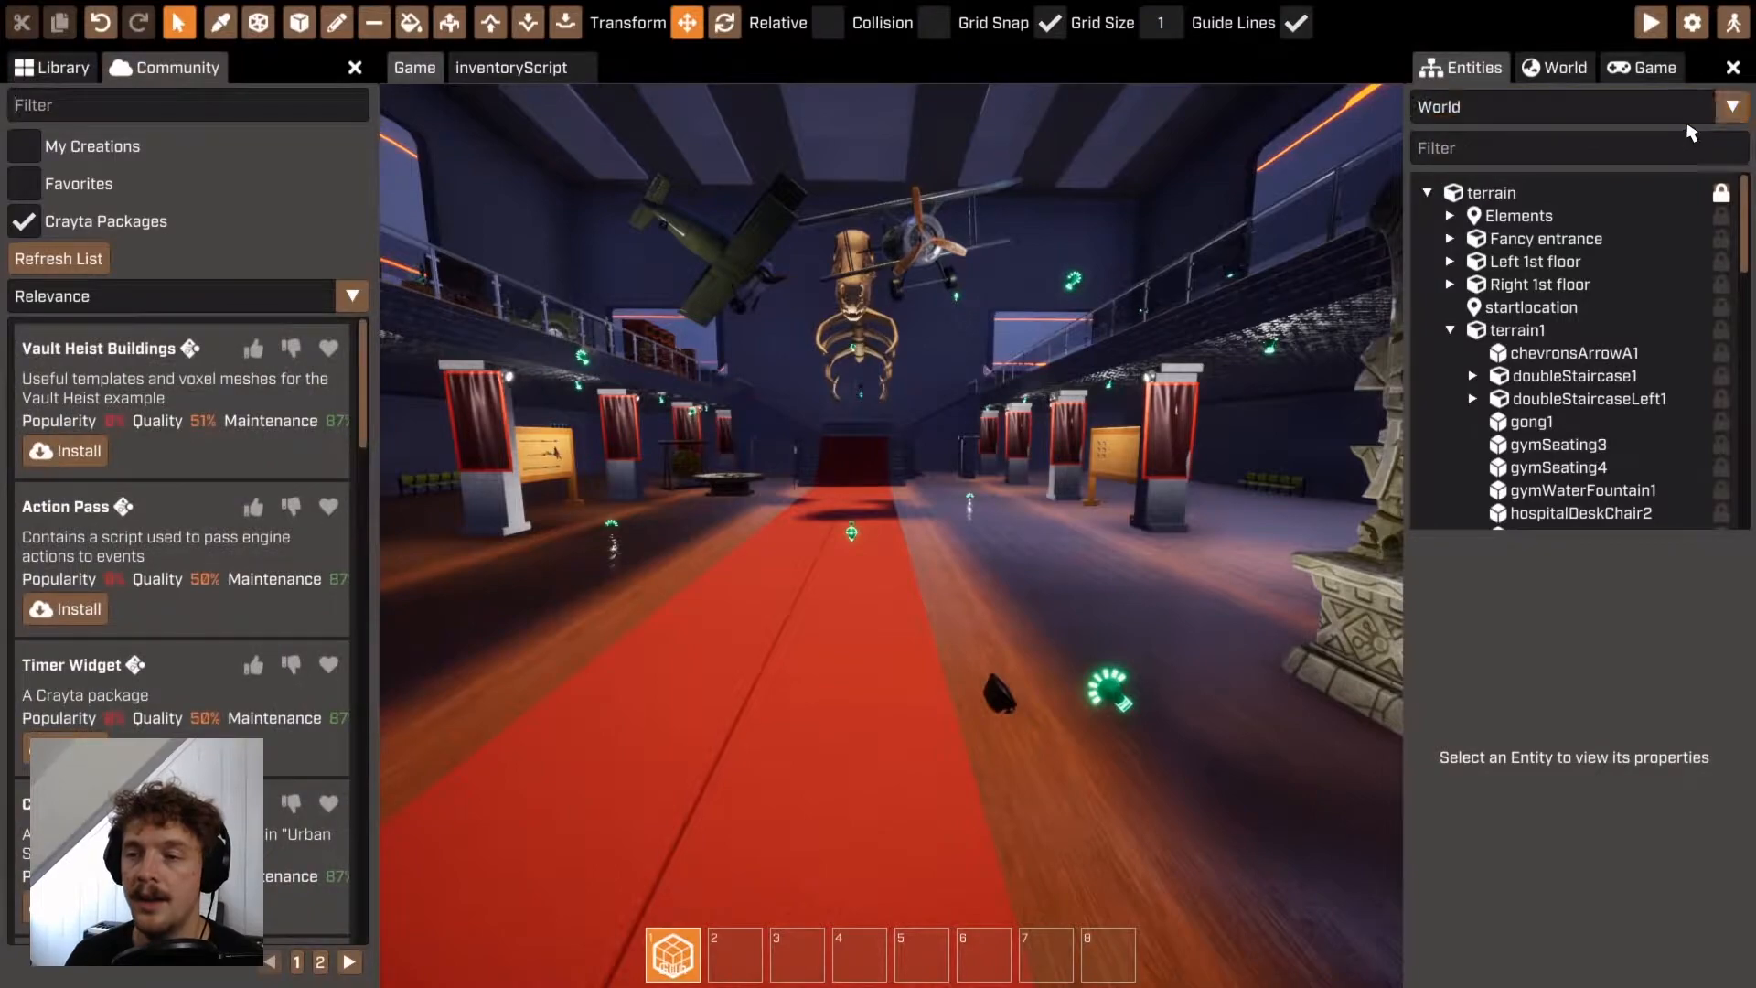
left_click(39, 71)
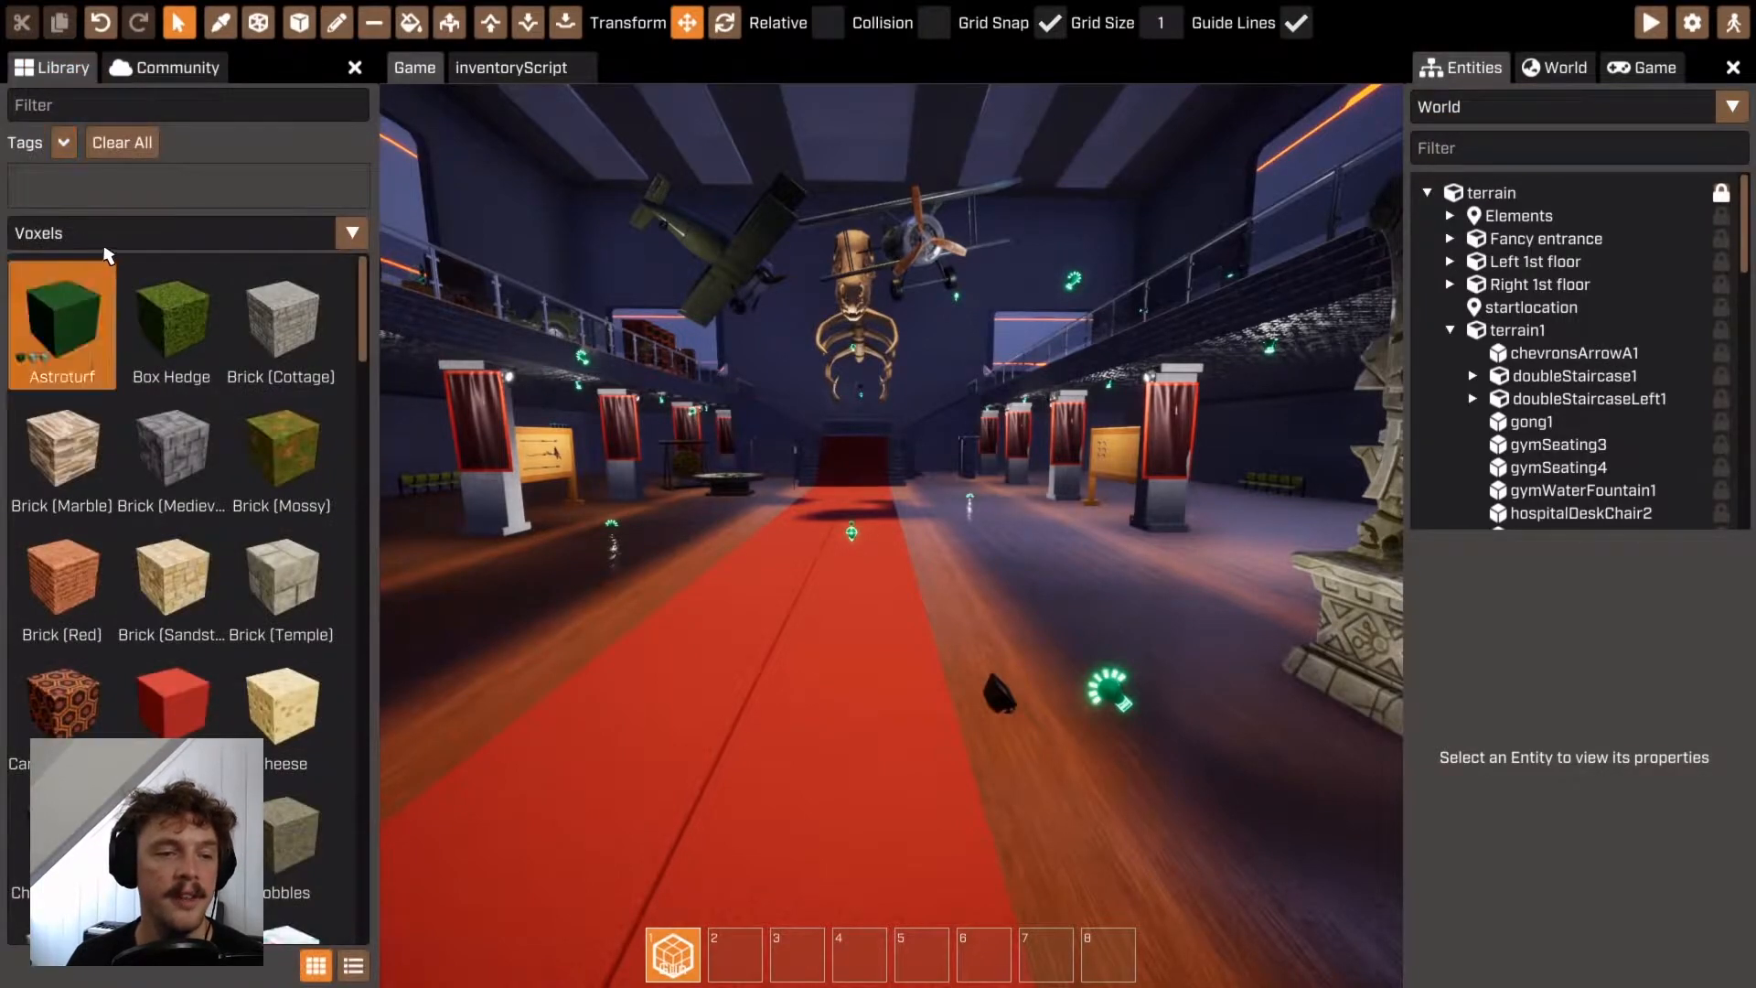
left_click(87, 233)
left_click(82, 389)
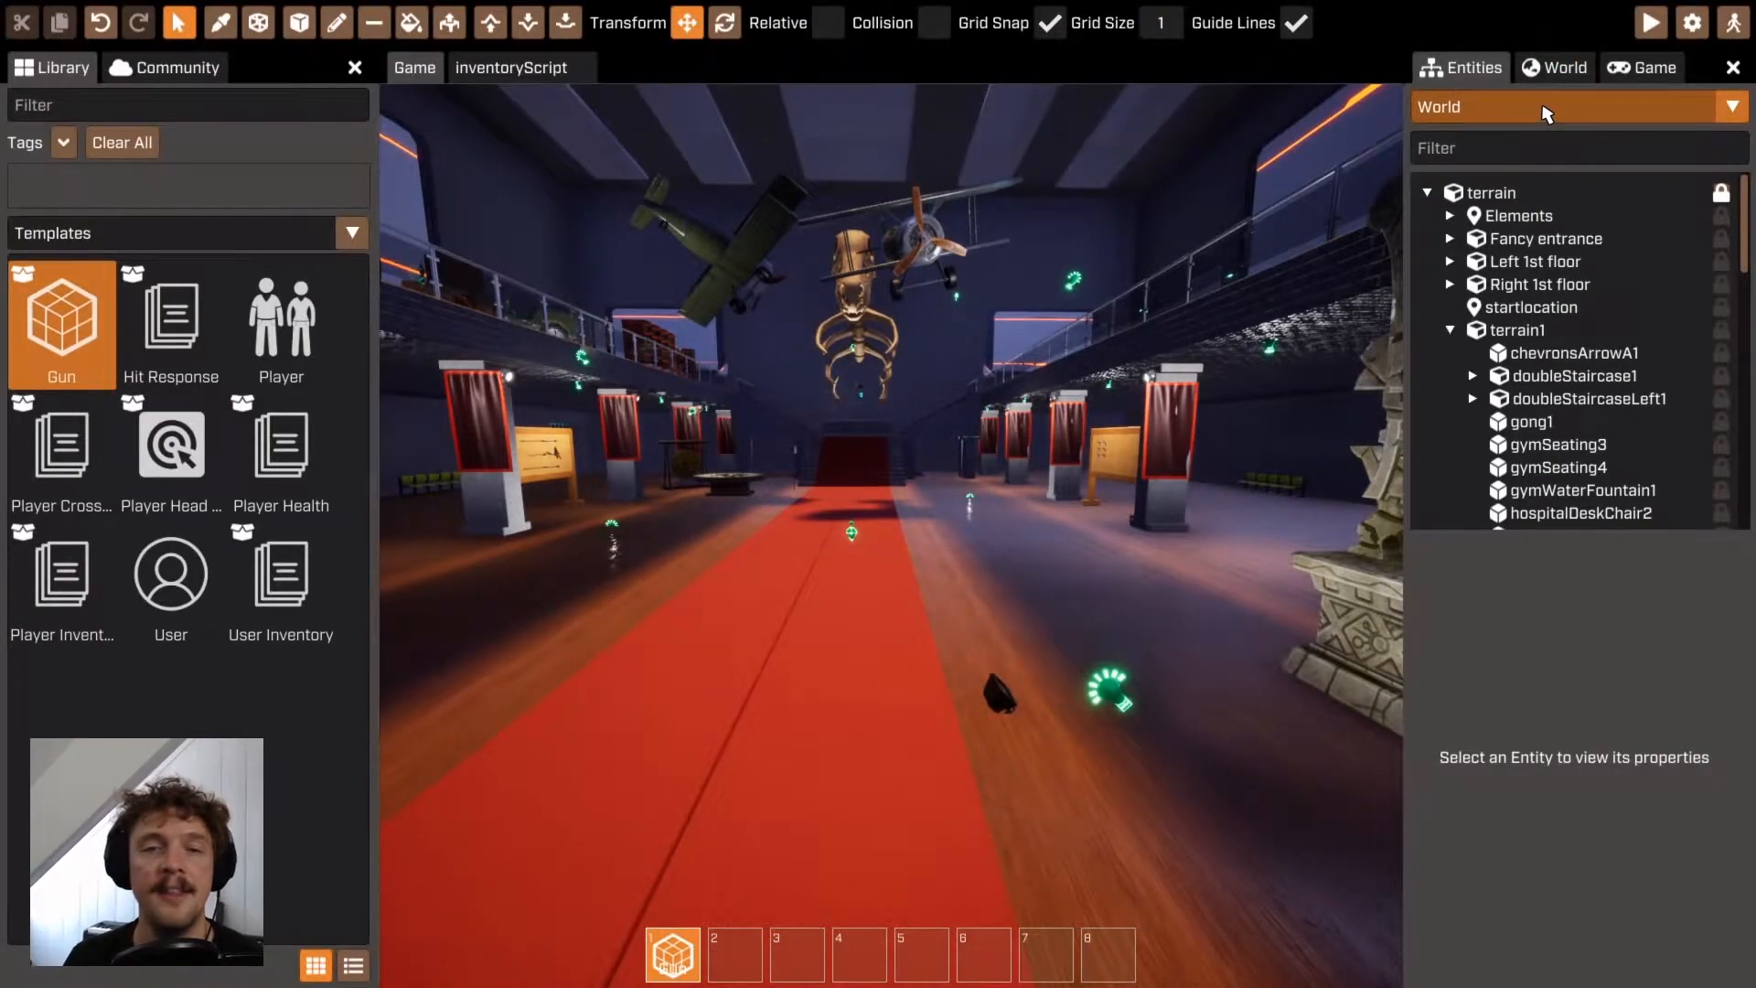
Open the Player template for editing and select its root Player entity
left_click(1545, 114)
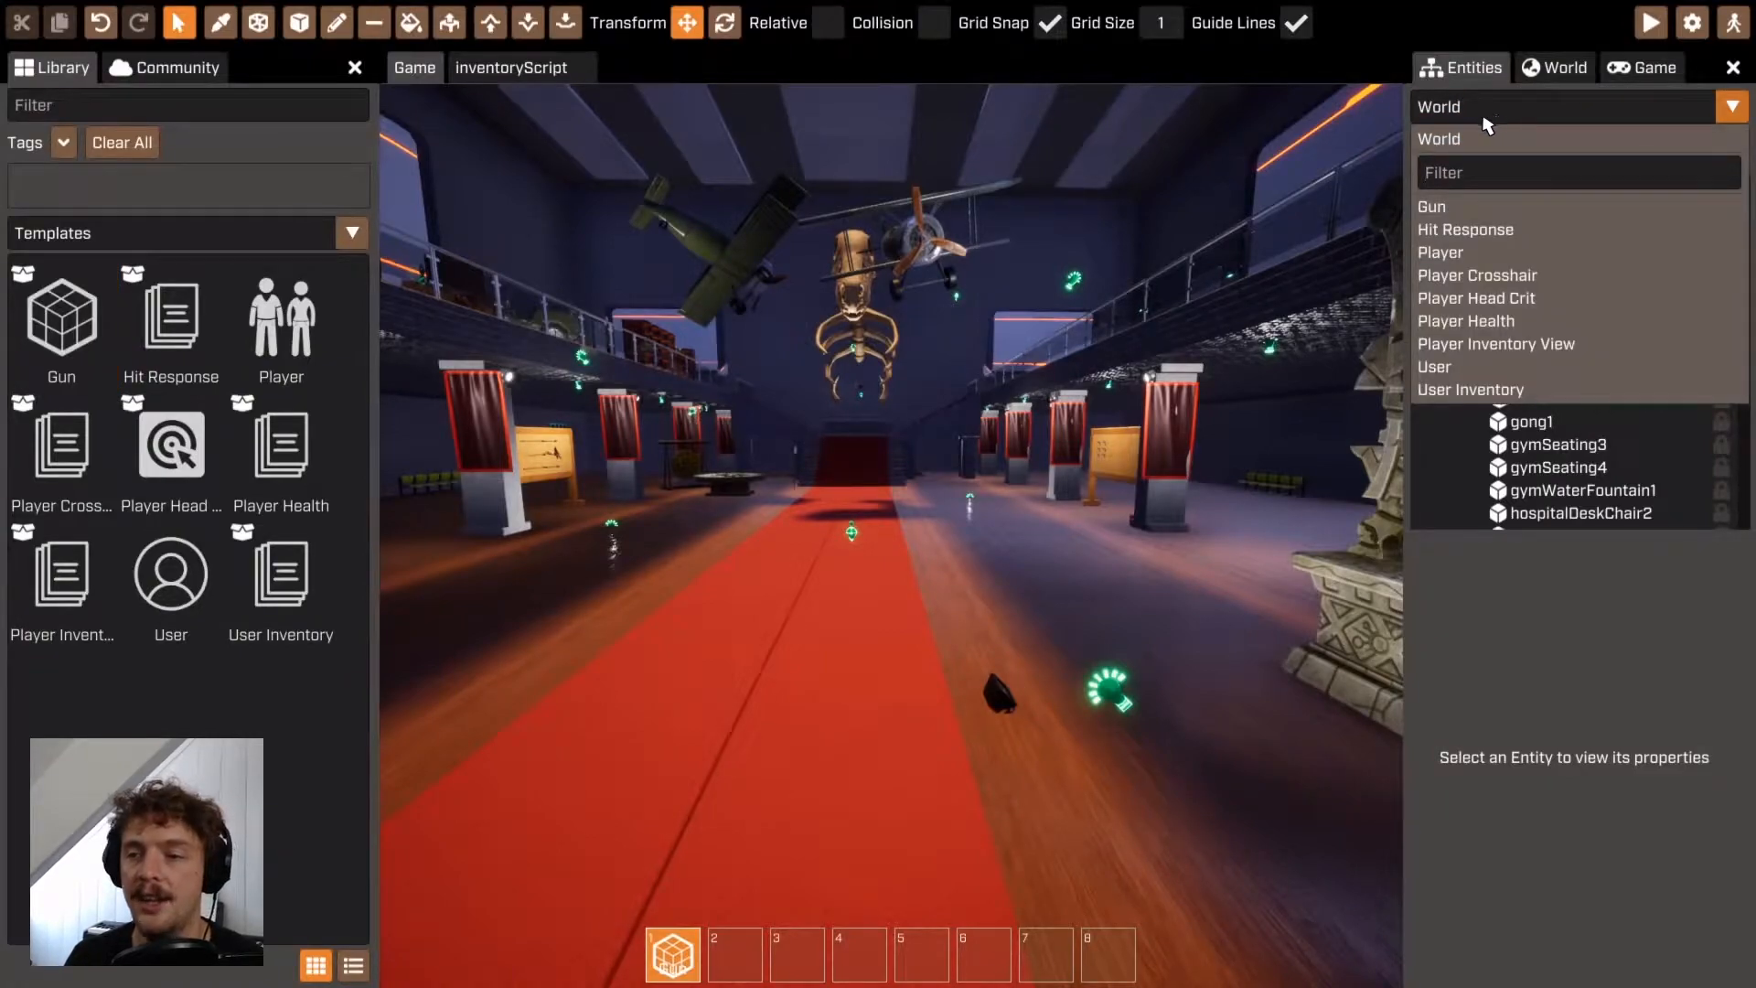
left_click(1485, 261)
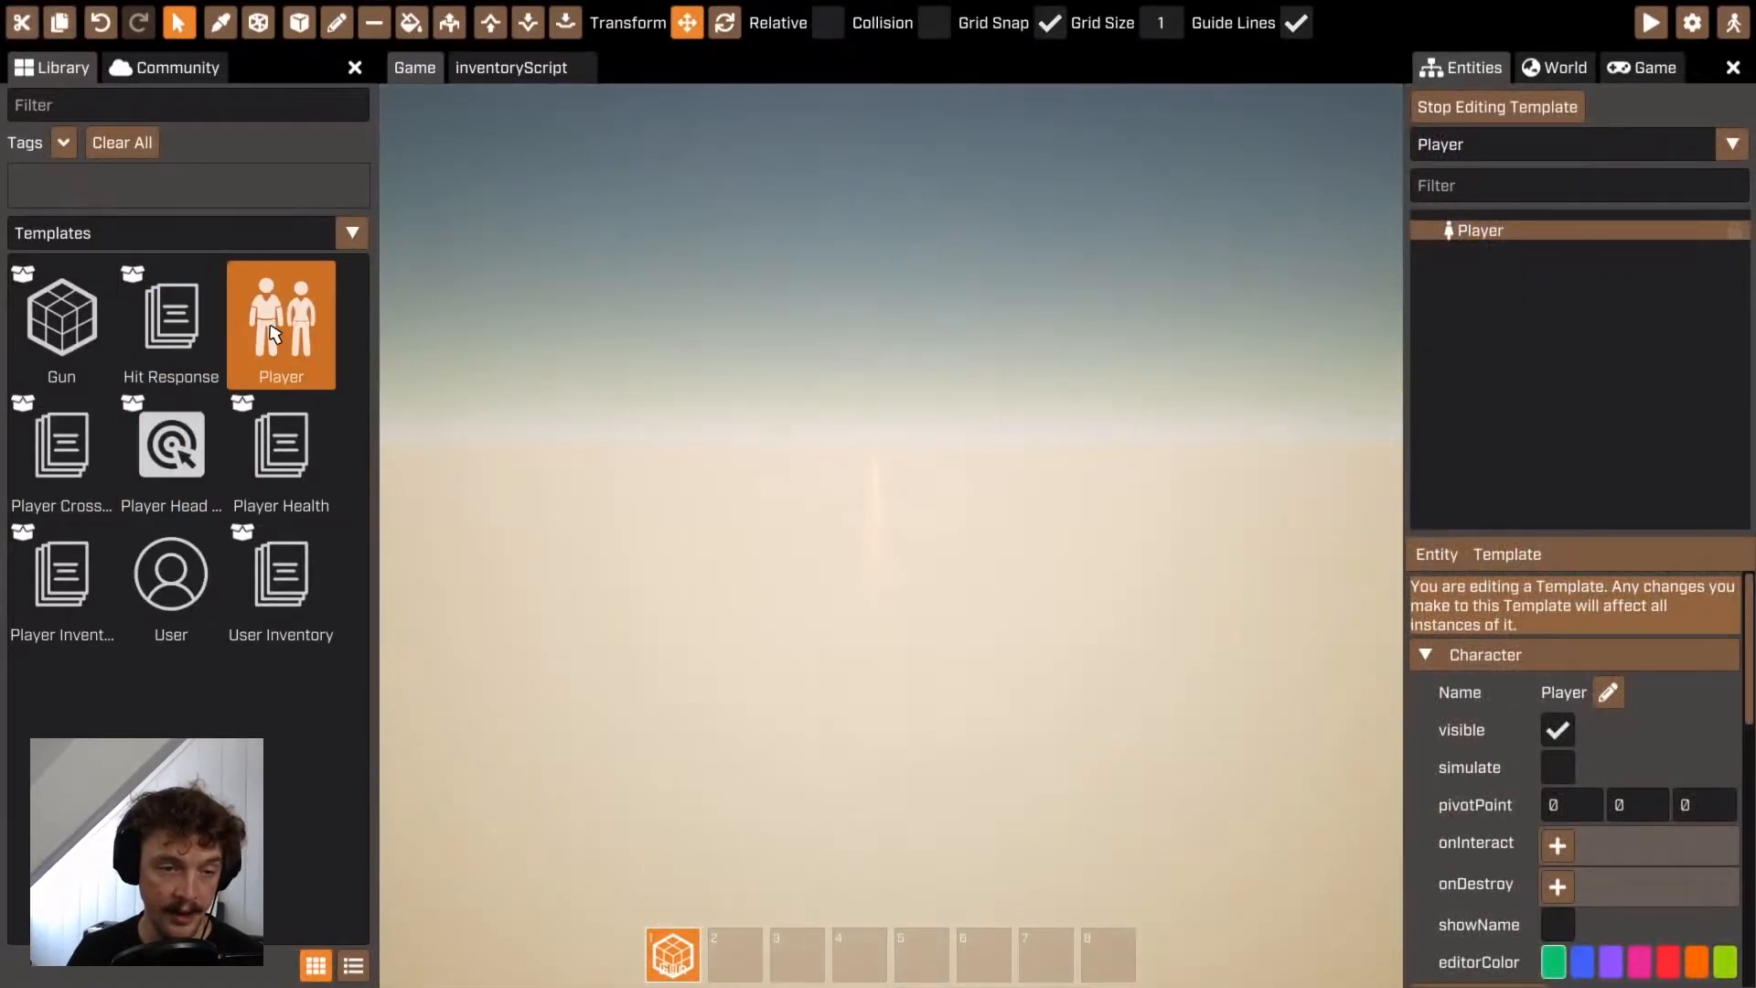
right_click(274, 331)
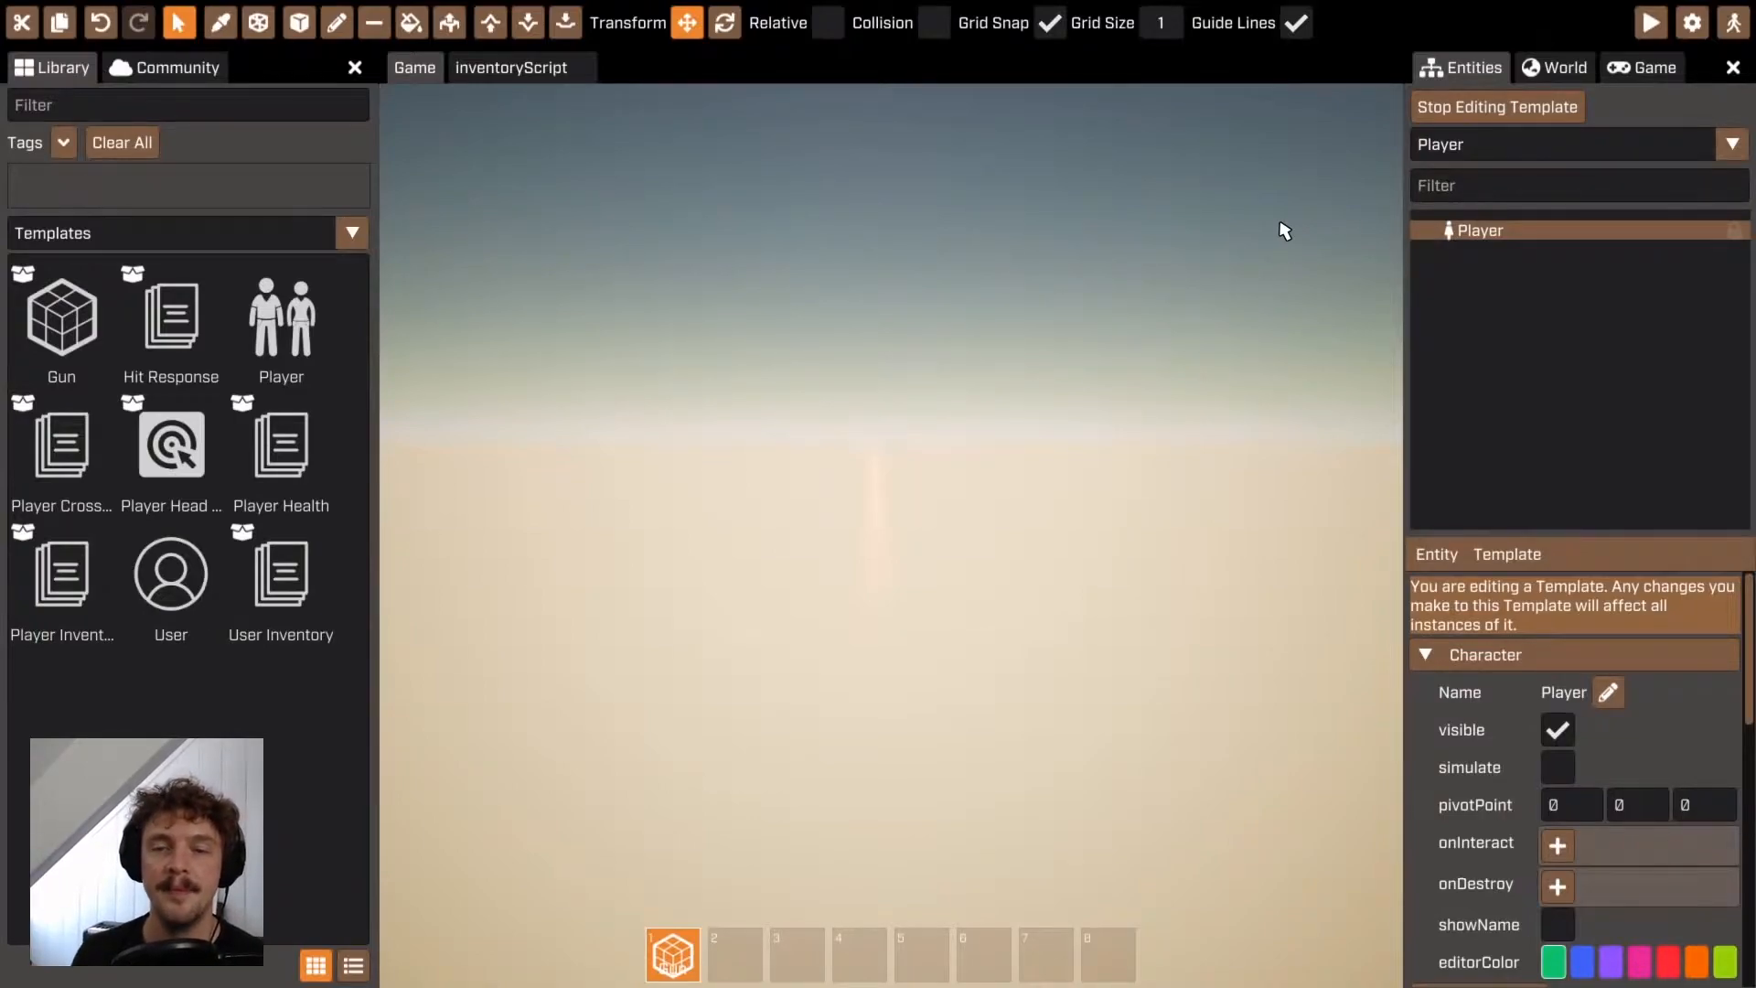
left_click(1498, 151)
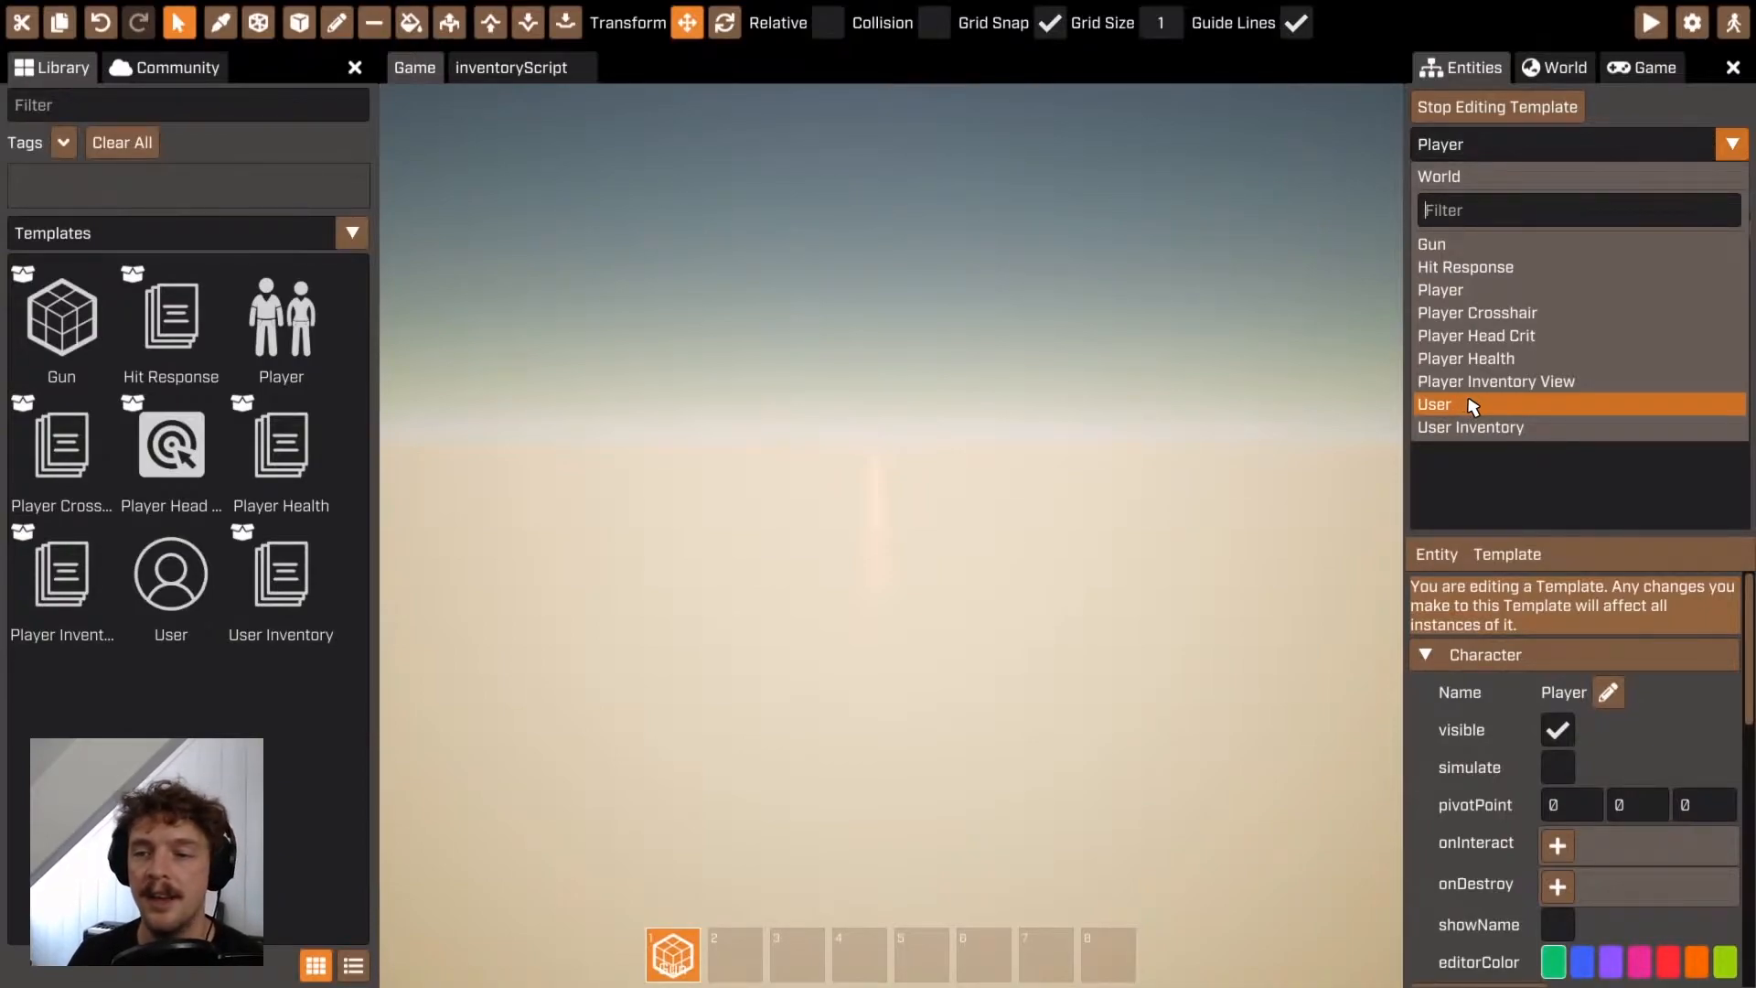
left_click(1483, 290)
left_click(1468, 233)
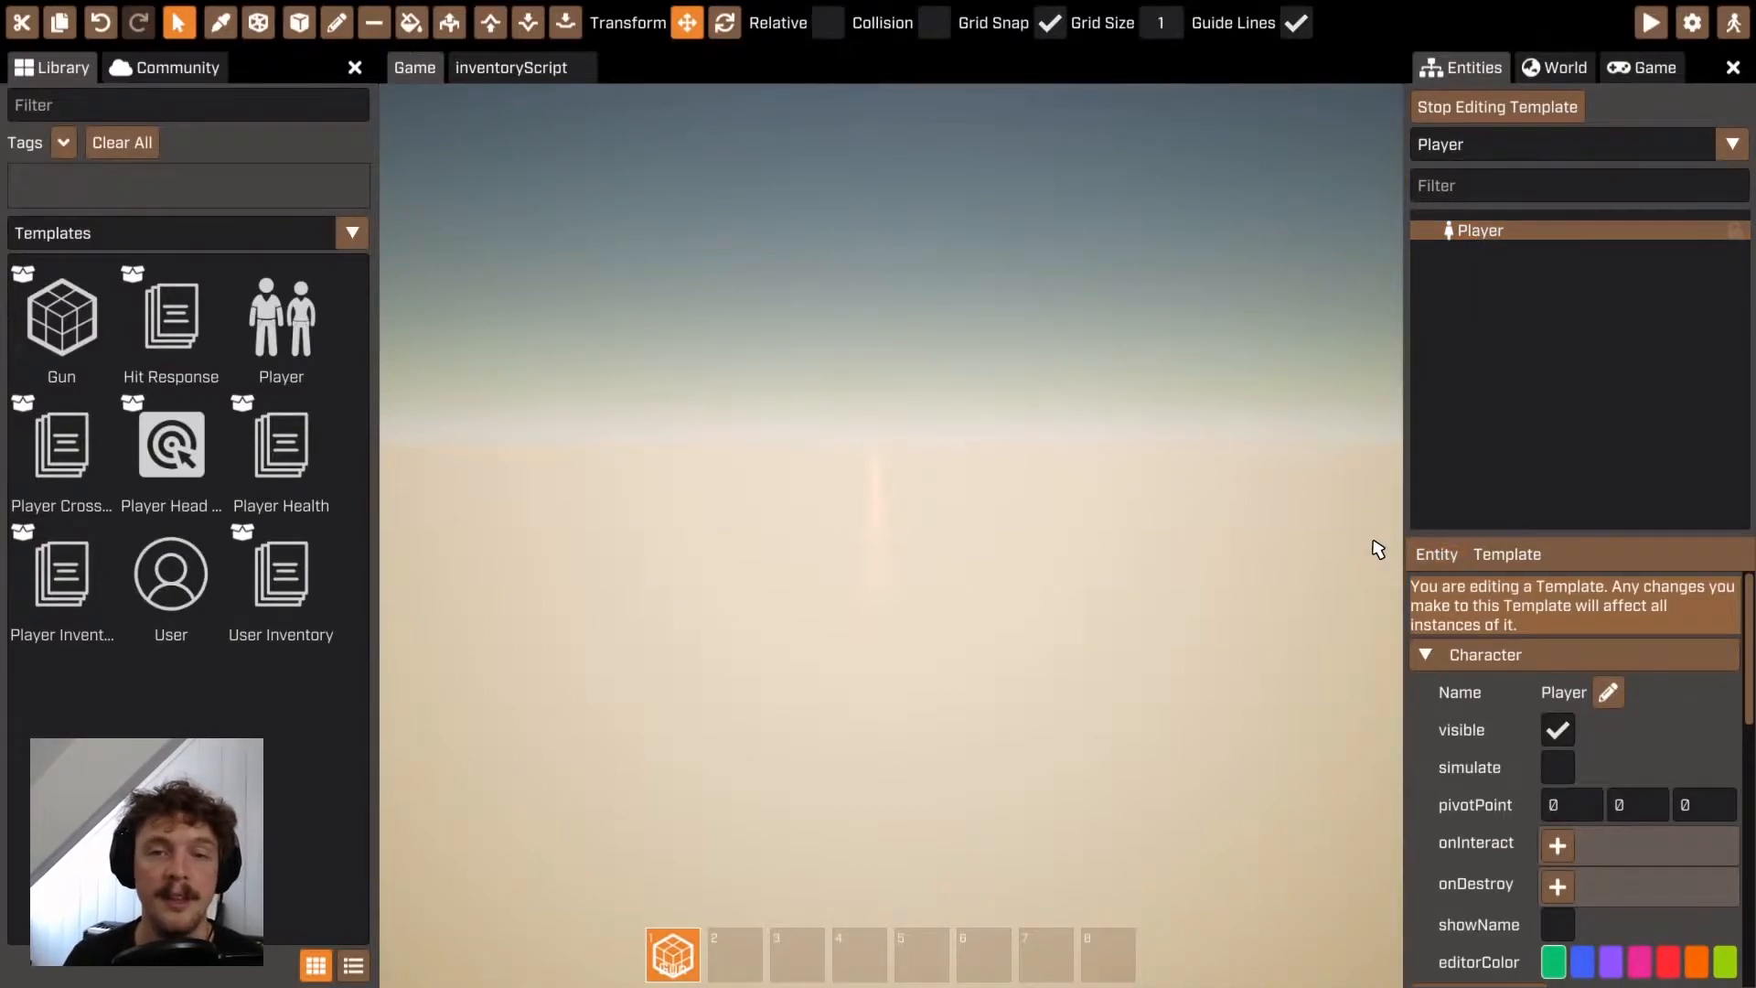
Add the Player Inventory View script folder as a child of the Player entity
left_click(1449, 556)
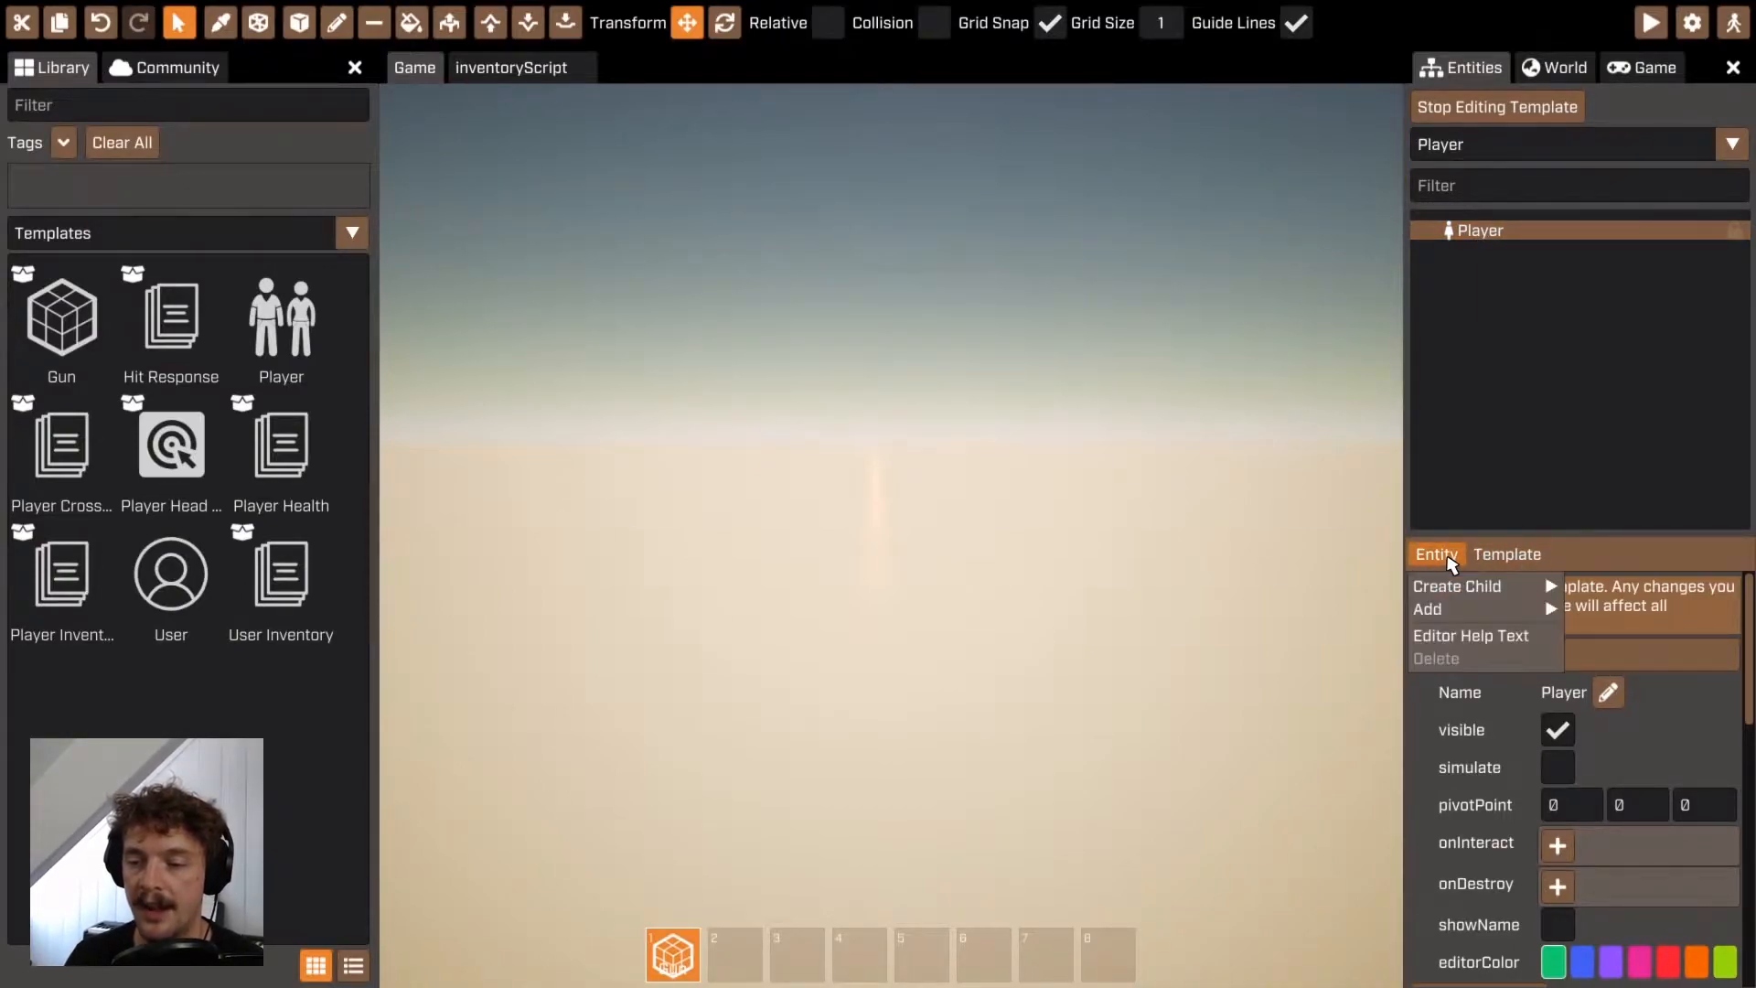
mouse_move(1454, 618)
mouse_move(1457, 586)
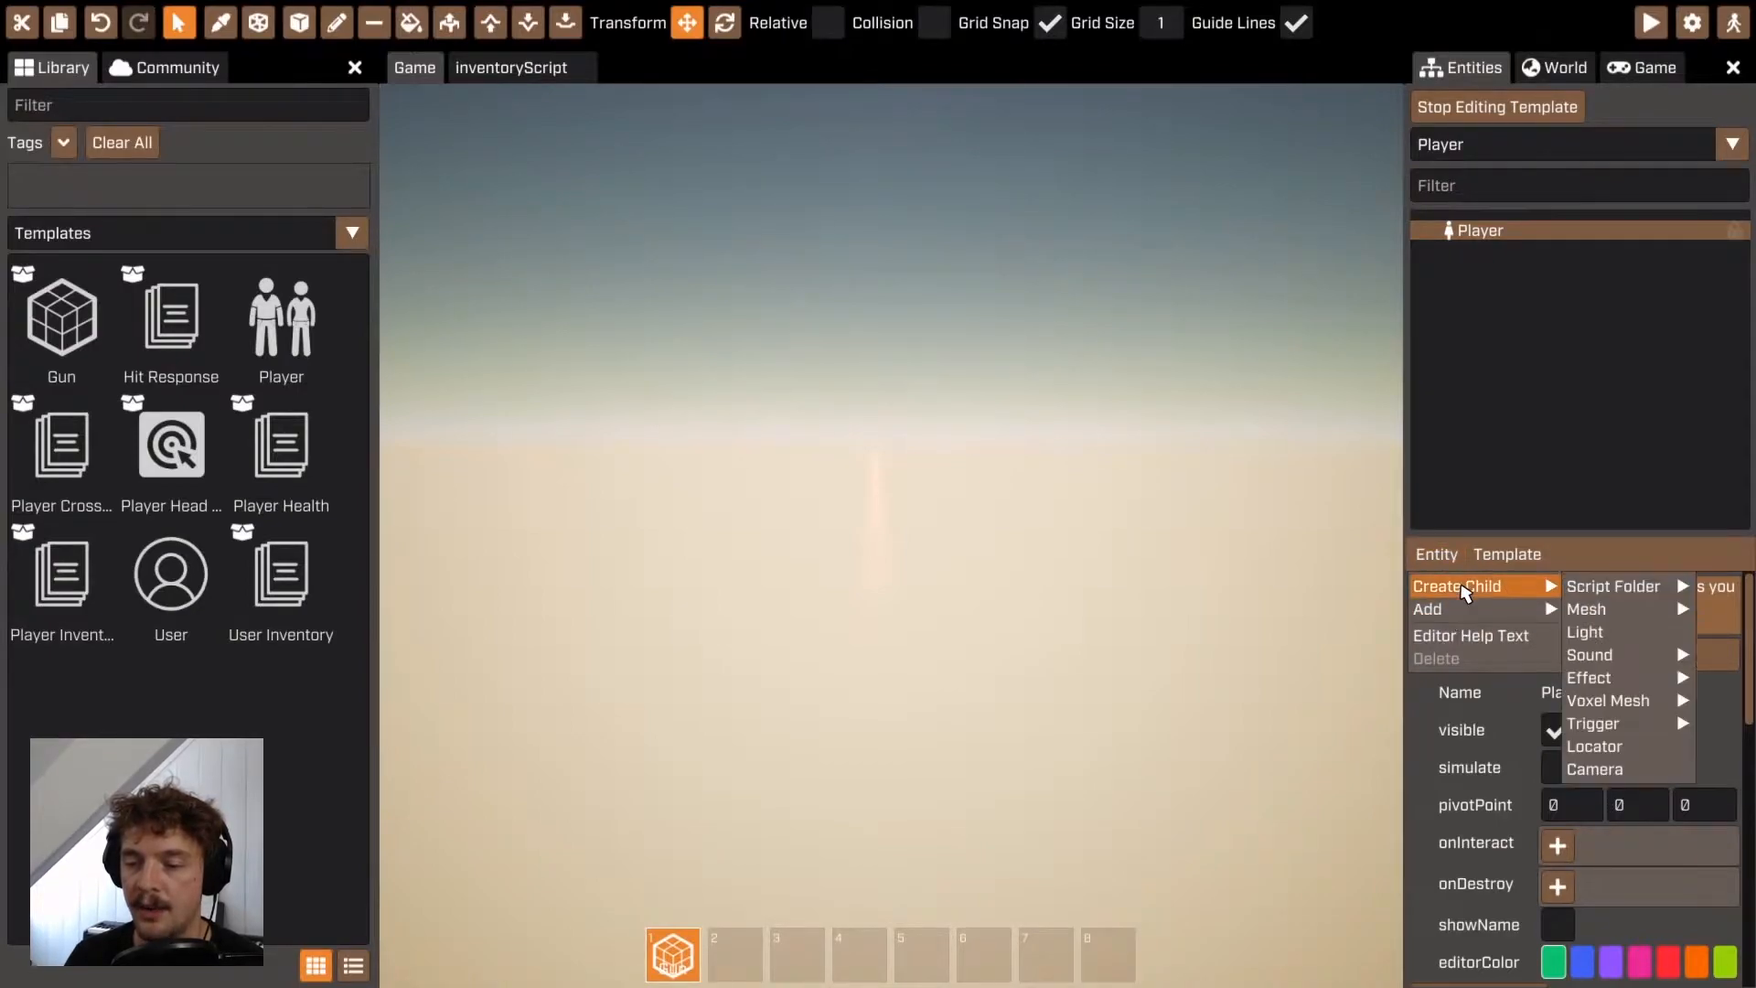
mouse_move(1682, 590)
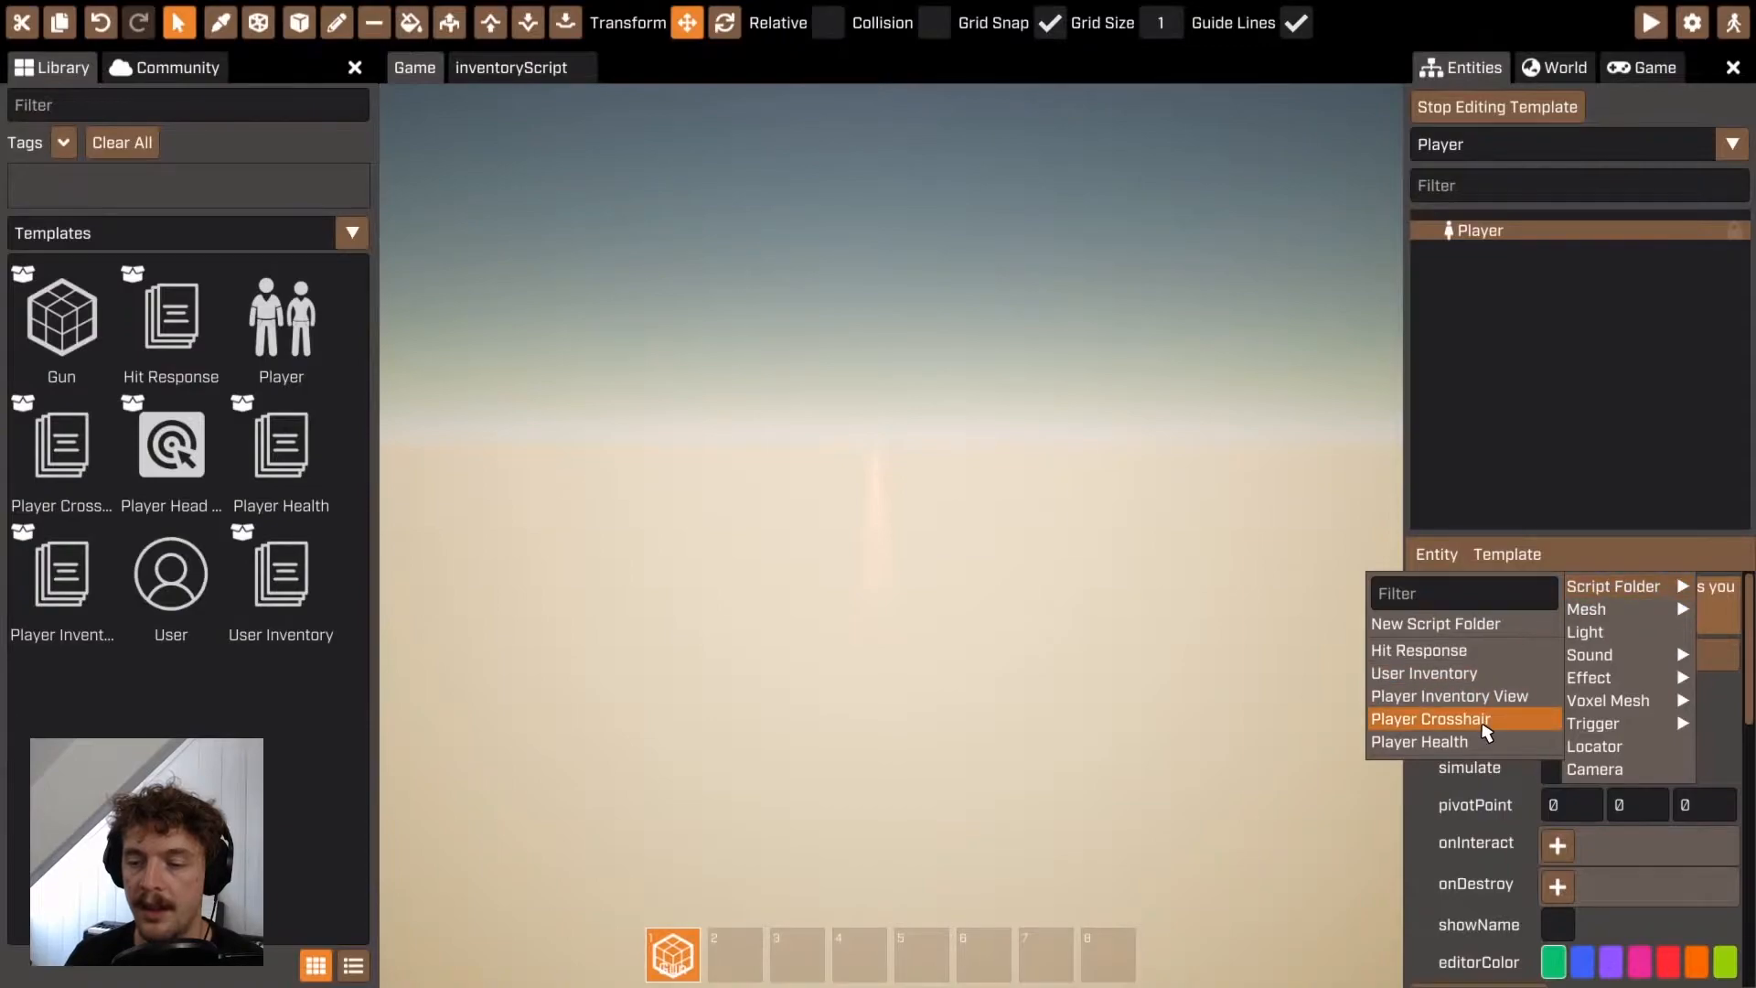
left_click(1464, 696)
Add the Player Crosshair script folder as a child of playerInventoryView1
right_click(1434, 560)
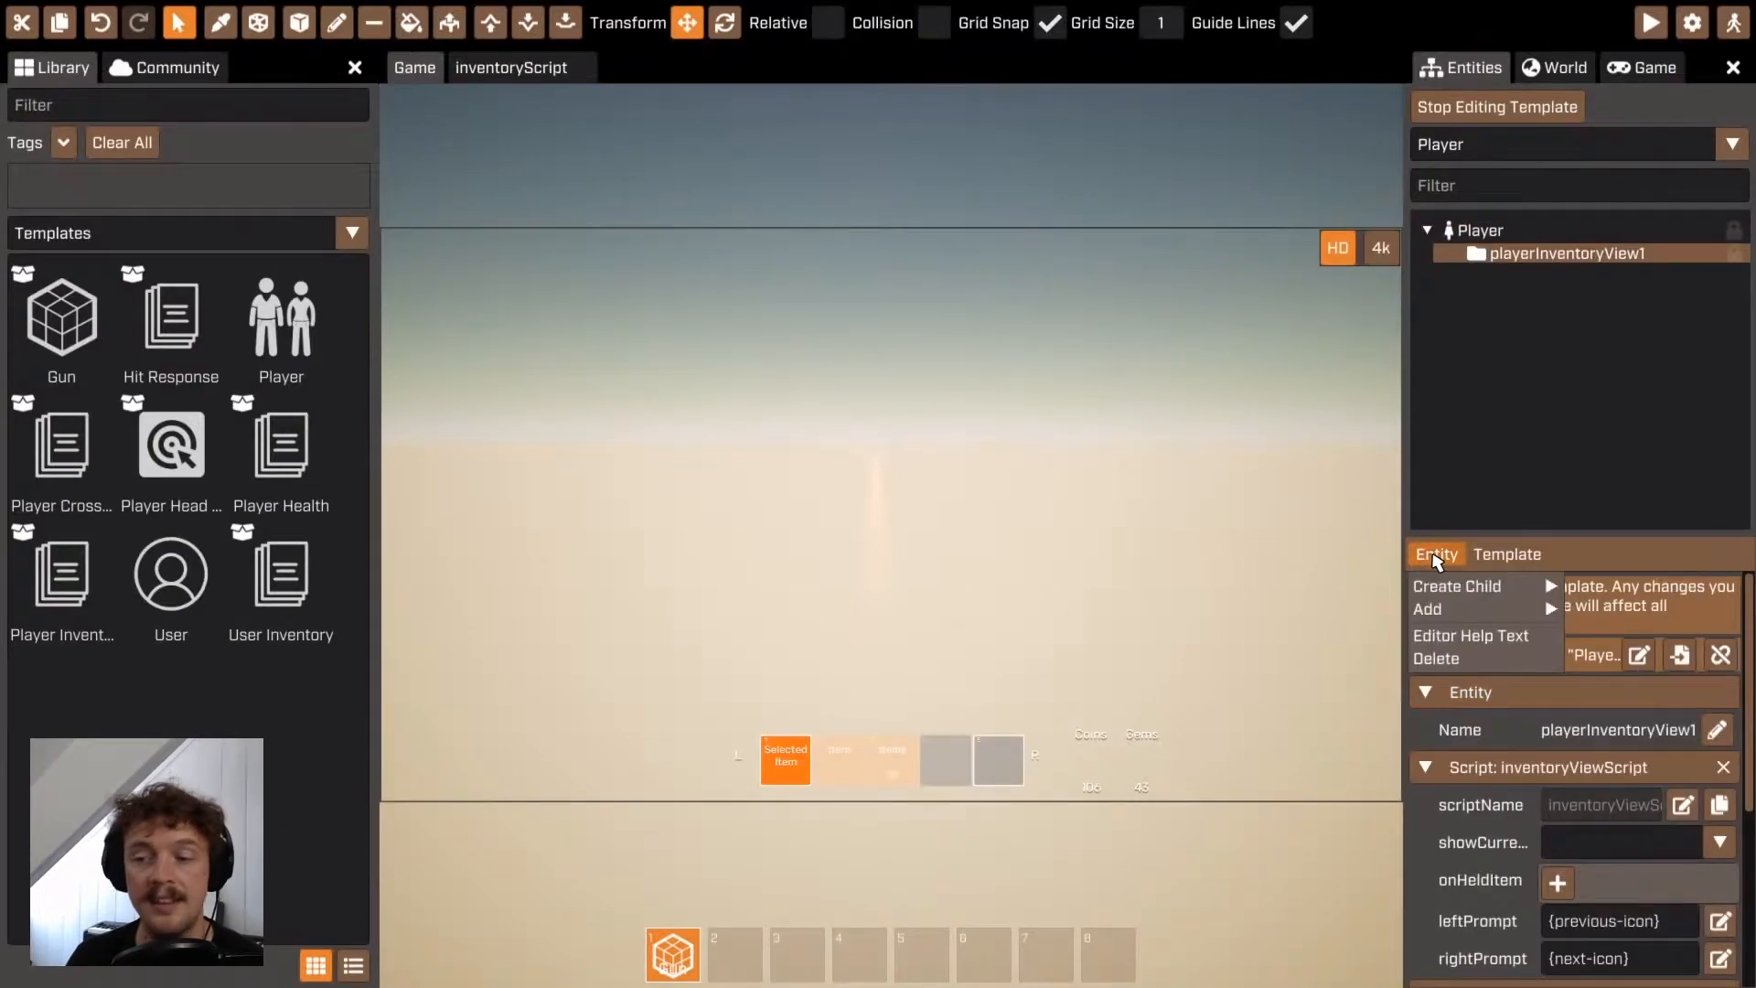
mouse_move(1454, 586)
mouse_move(1600, 592)
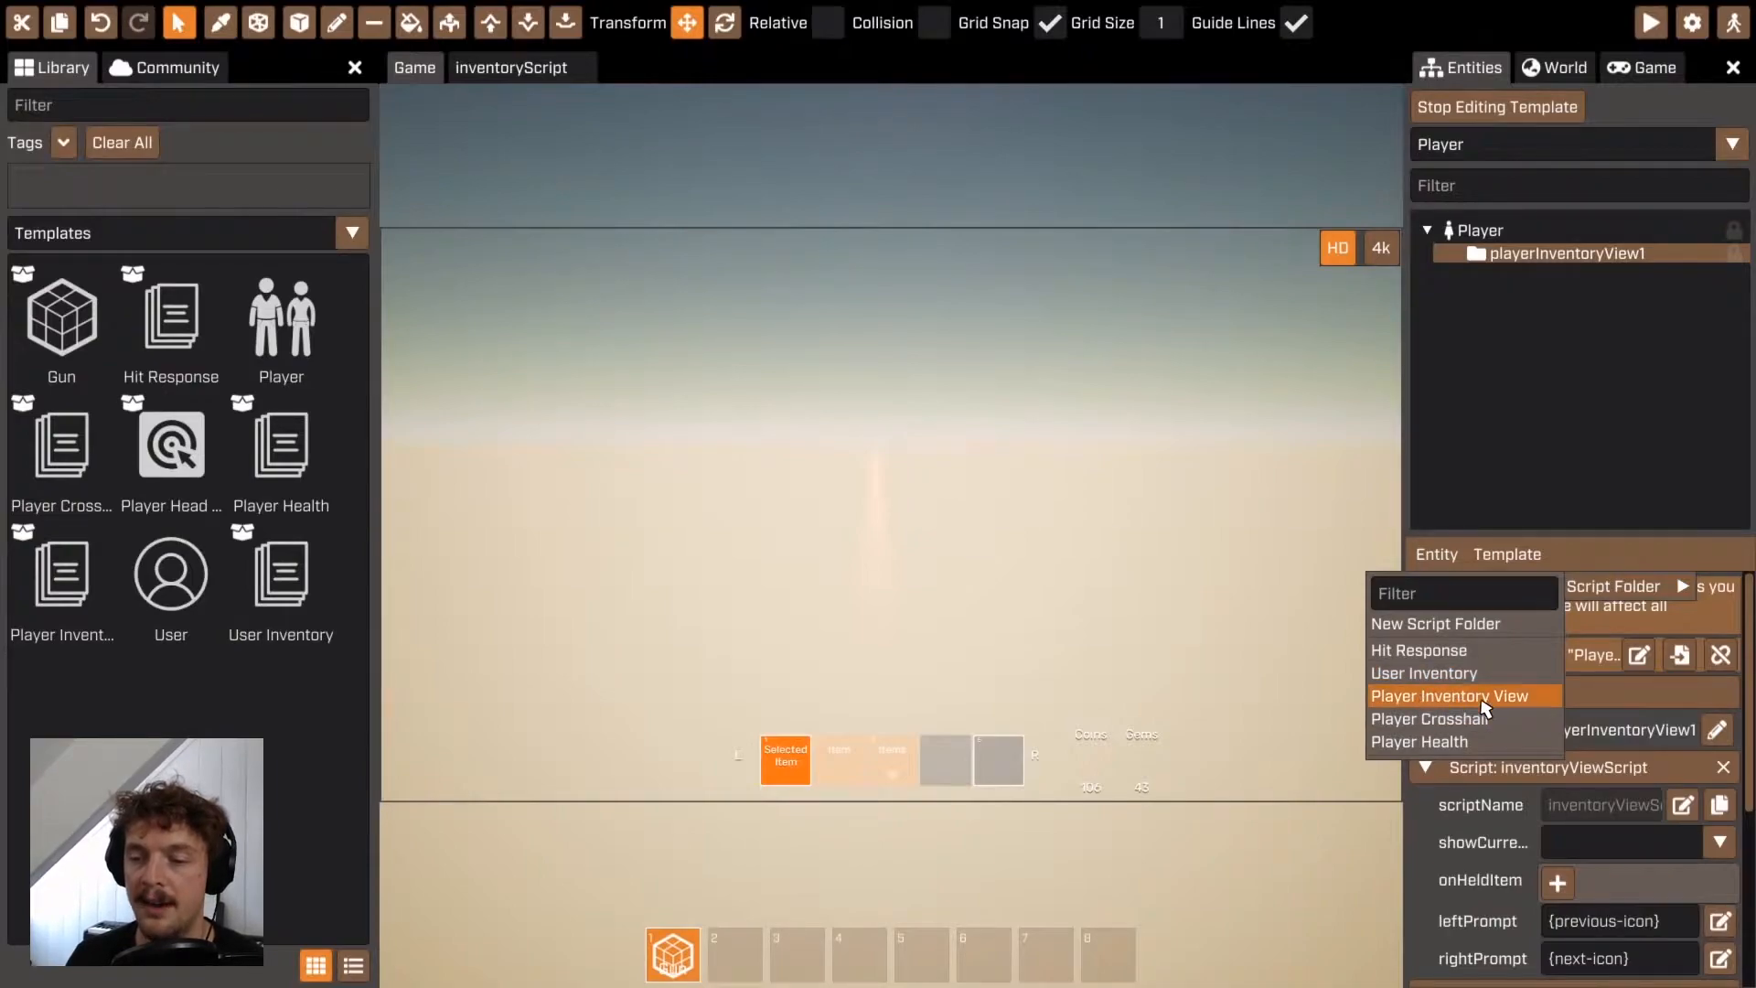
left_click(1458, 718)
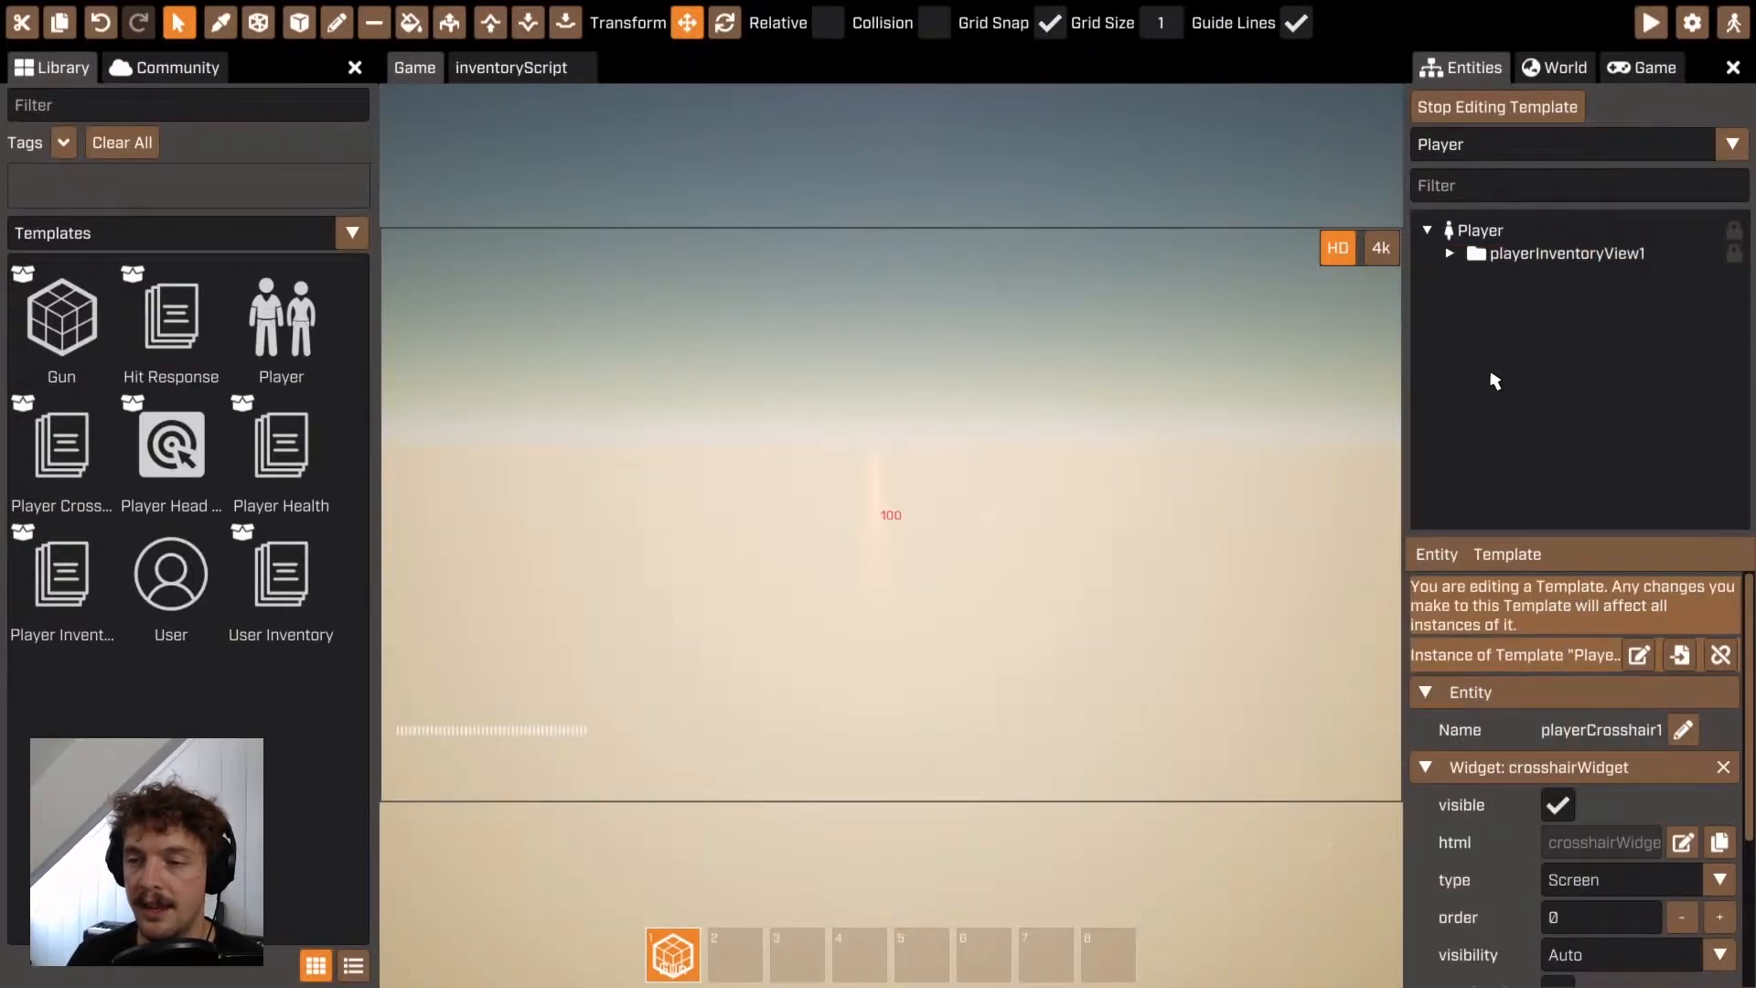
Add the Player Health script folder to the Player template as a child of the selected crosshair folder
right_click(1421, 563)
mouse_move(1484, 602)
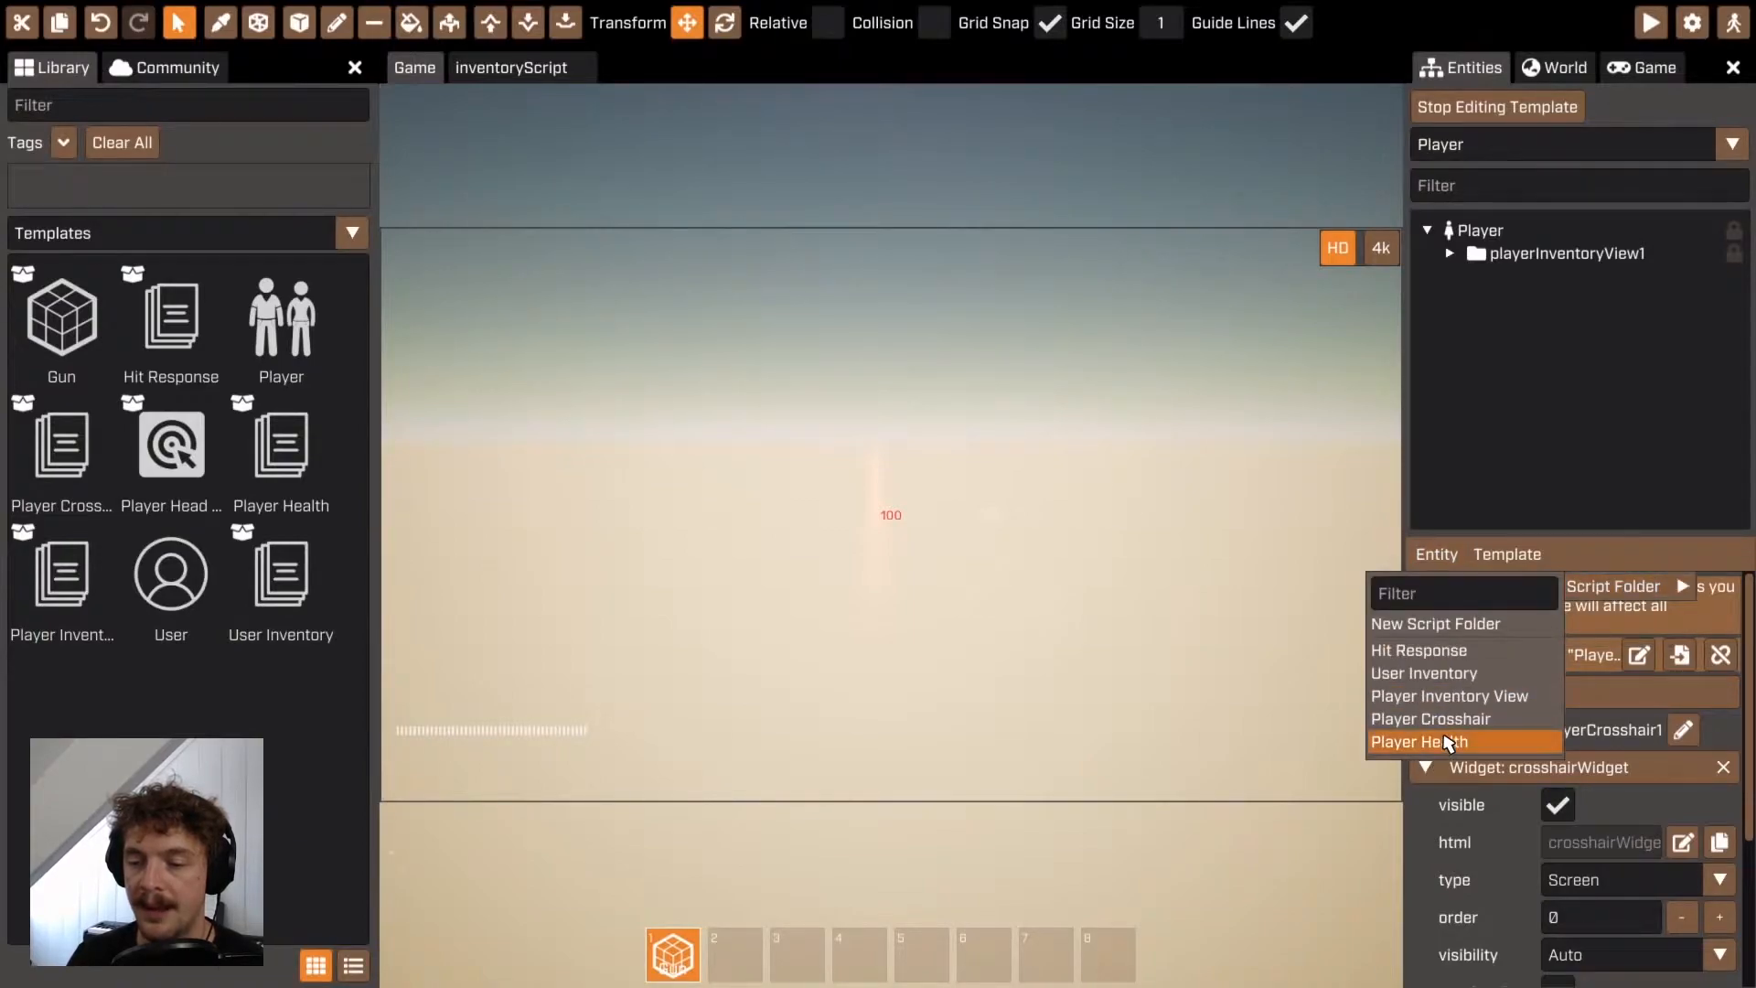
left_click(1444, 741)
Move the nested crosshair and health script folders out of playerInventoryView1 to sit directly under Player
left_click(1449, 254)
left_click_drag(1500, 276, 1471, 239)
left_click(1449, 254)
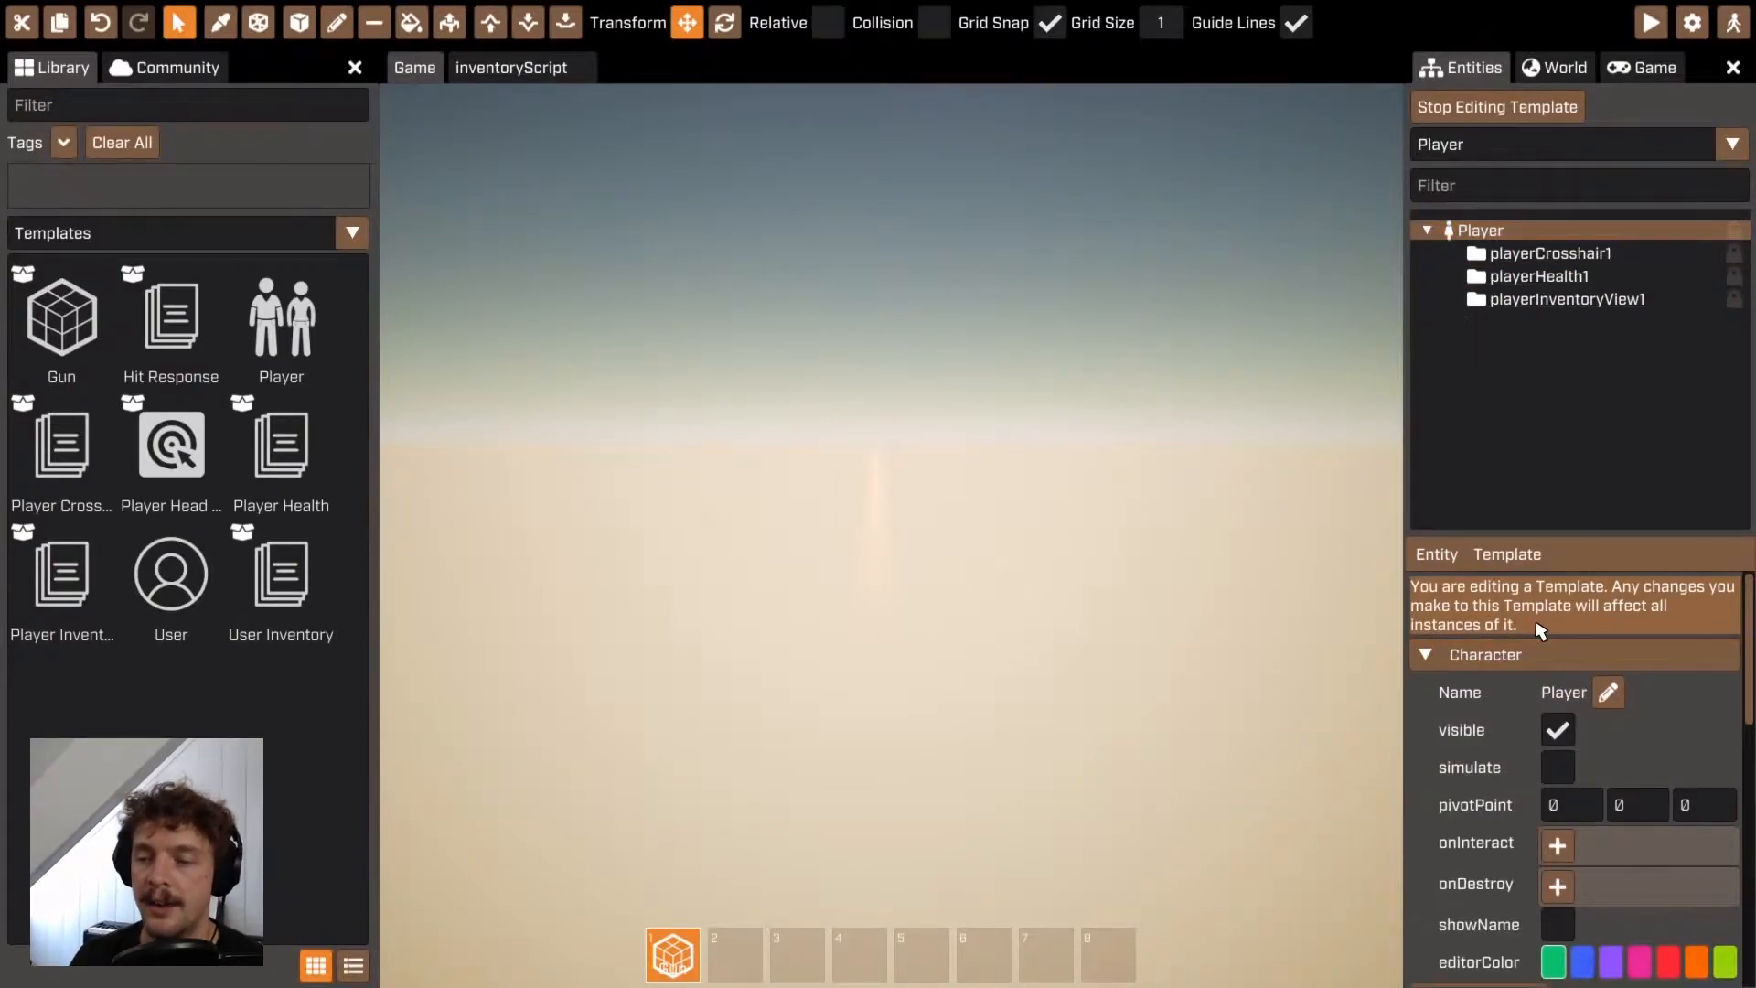
Add the Player Head Crit trigger as a child of the Player entity
left_click(1434, 556)
mouse_move(1450, 593)
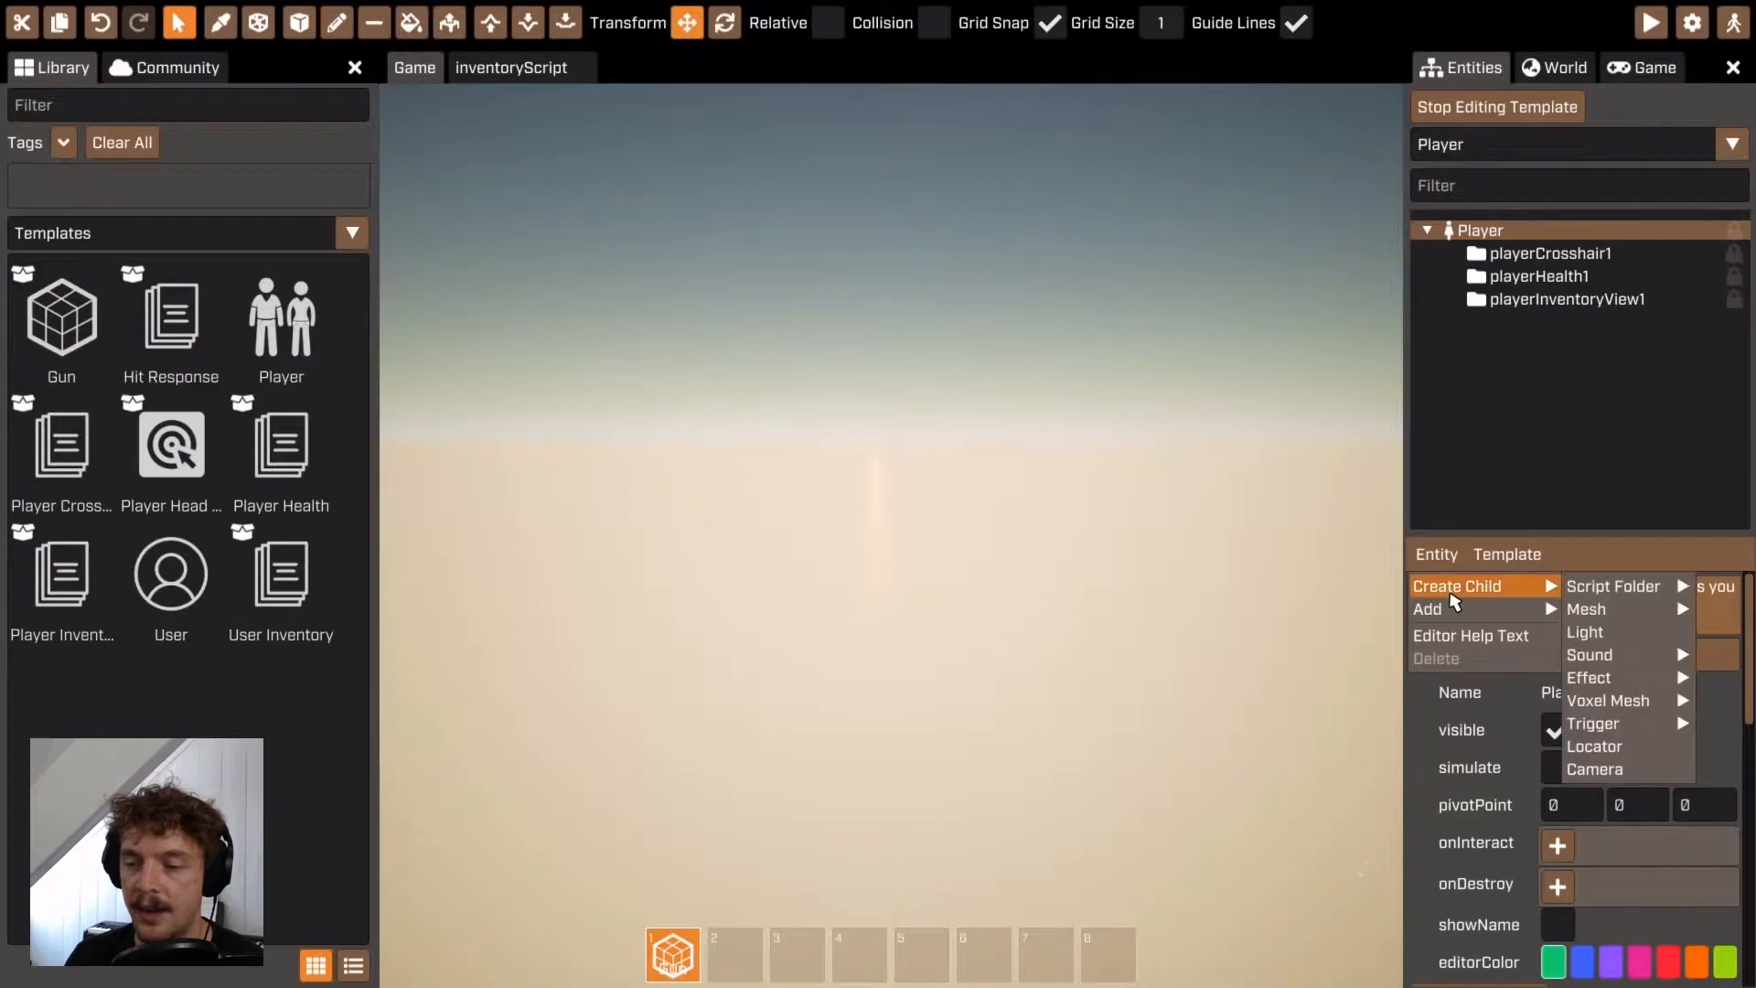
mouse_move(1609, 727)
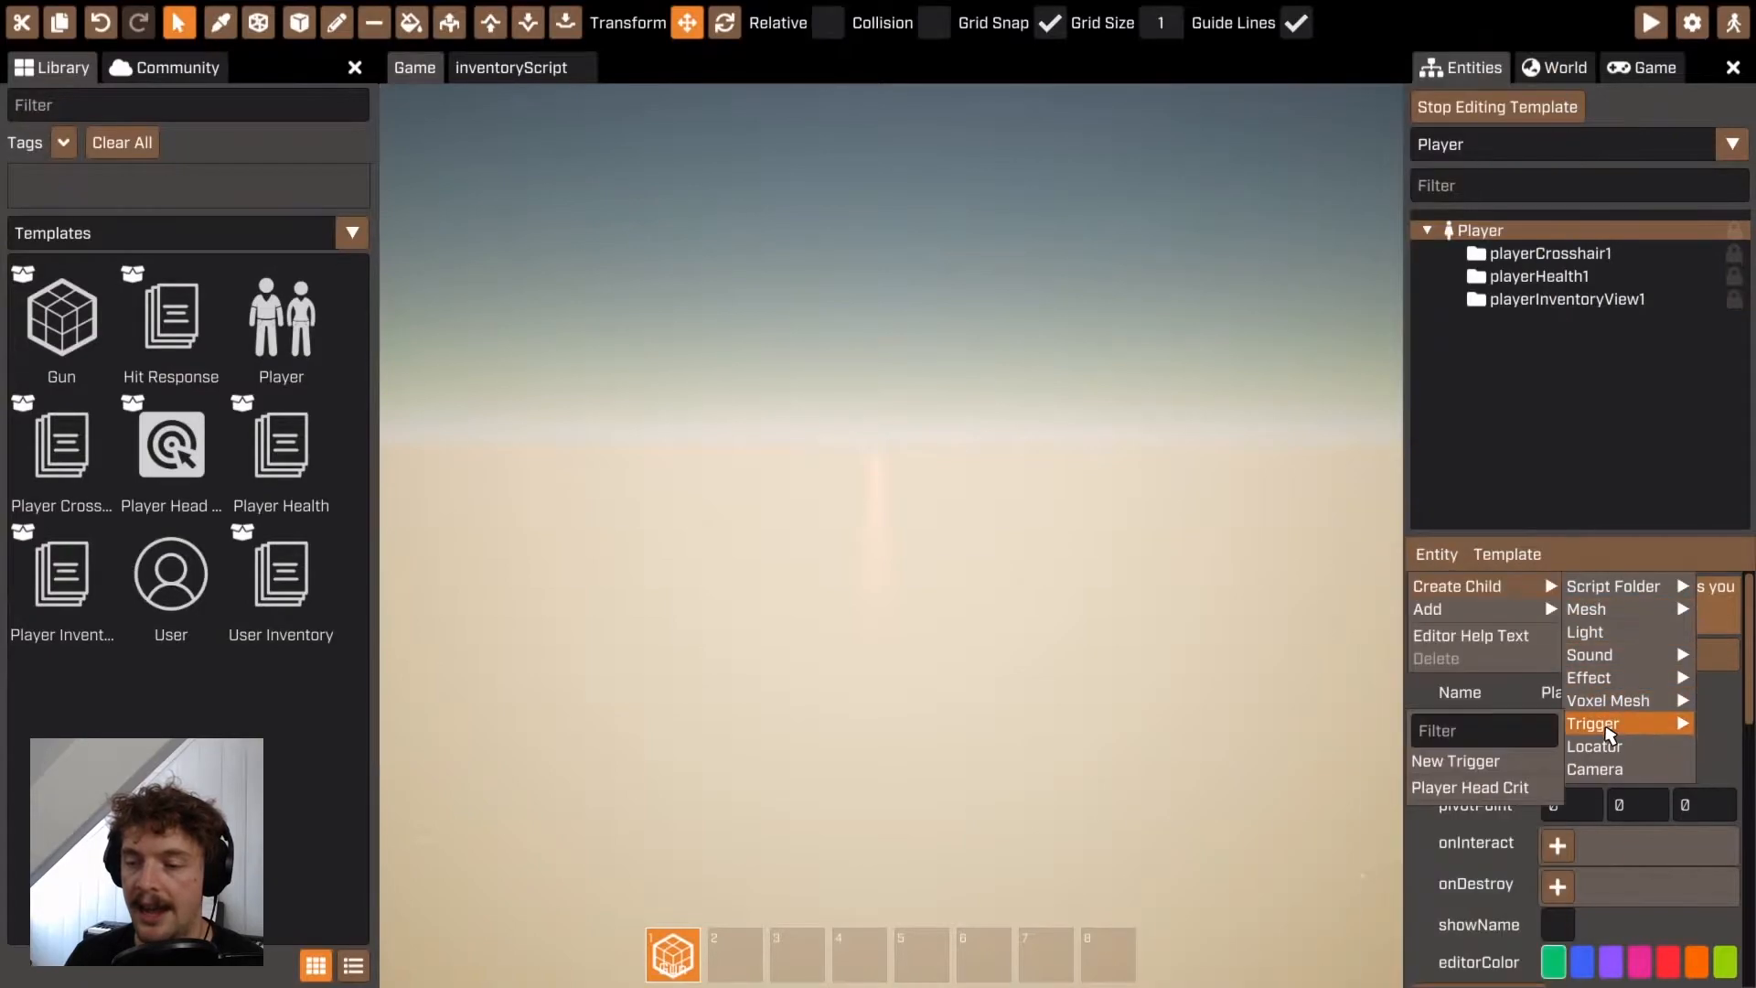
left_click(1502, 792)
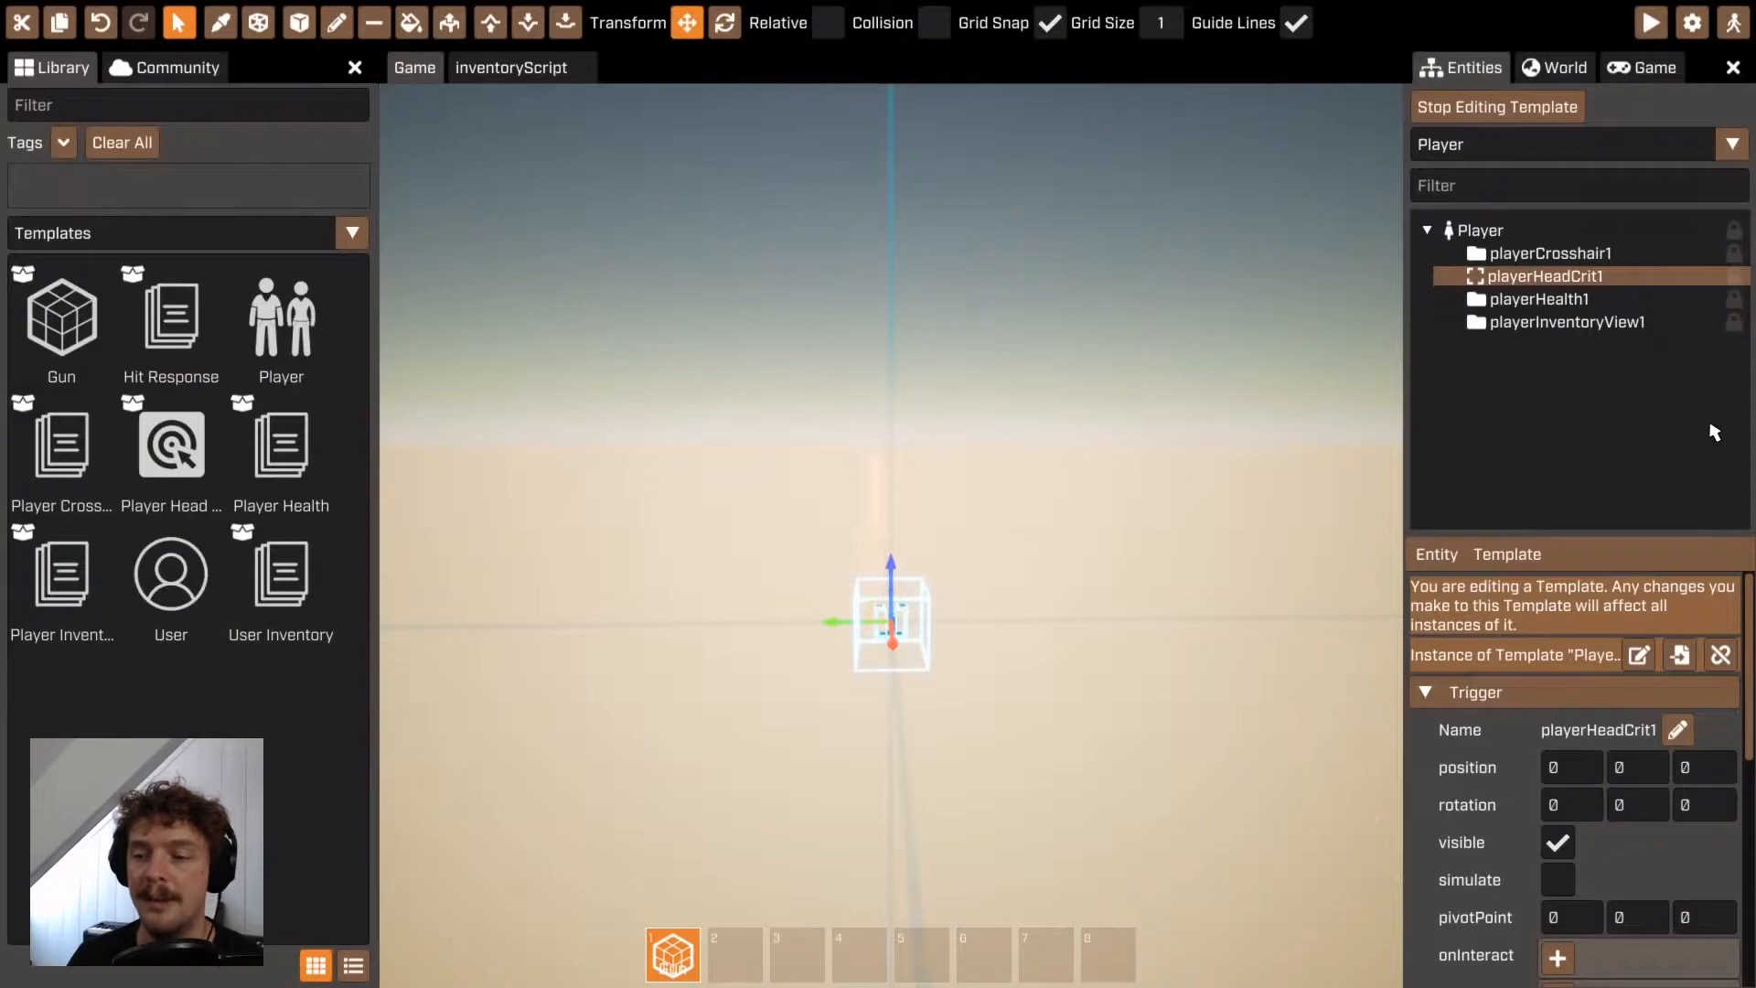
Add the Hit Response script folder as a child of the root Player entity
left_click(1505, 252)
left_click(1481, 230)
left_click(1433, 555)
mouse_move(1460, 608)
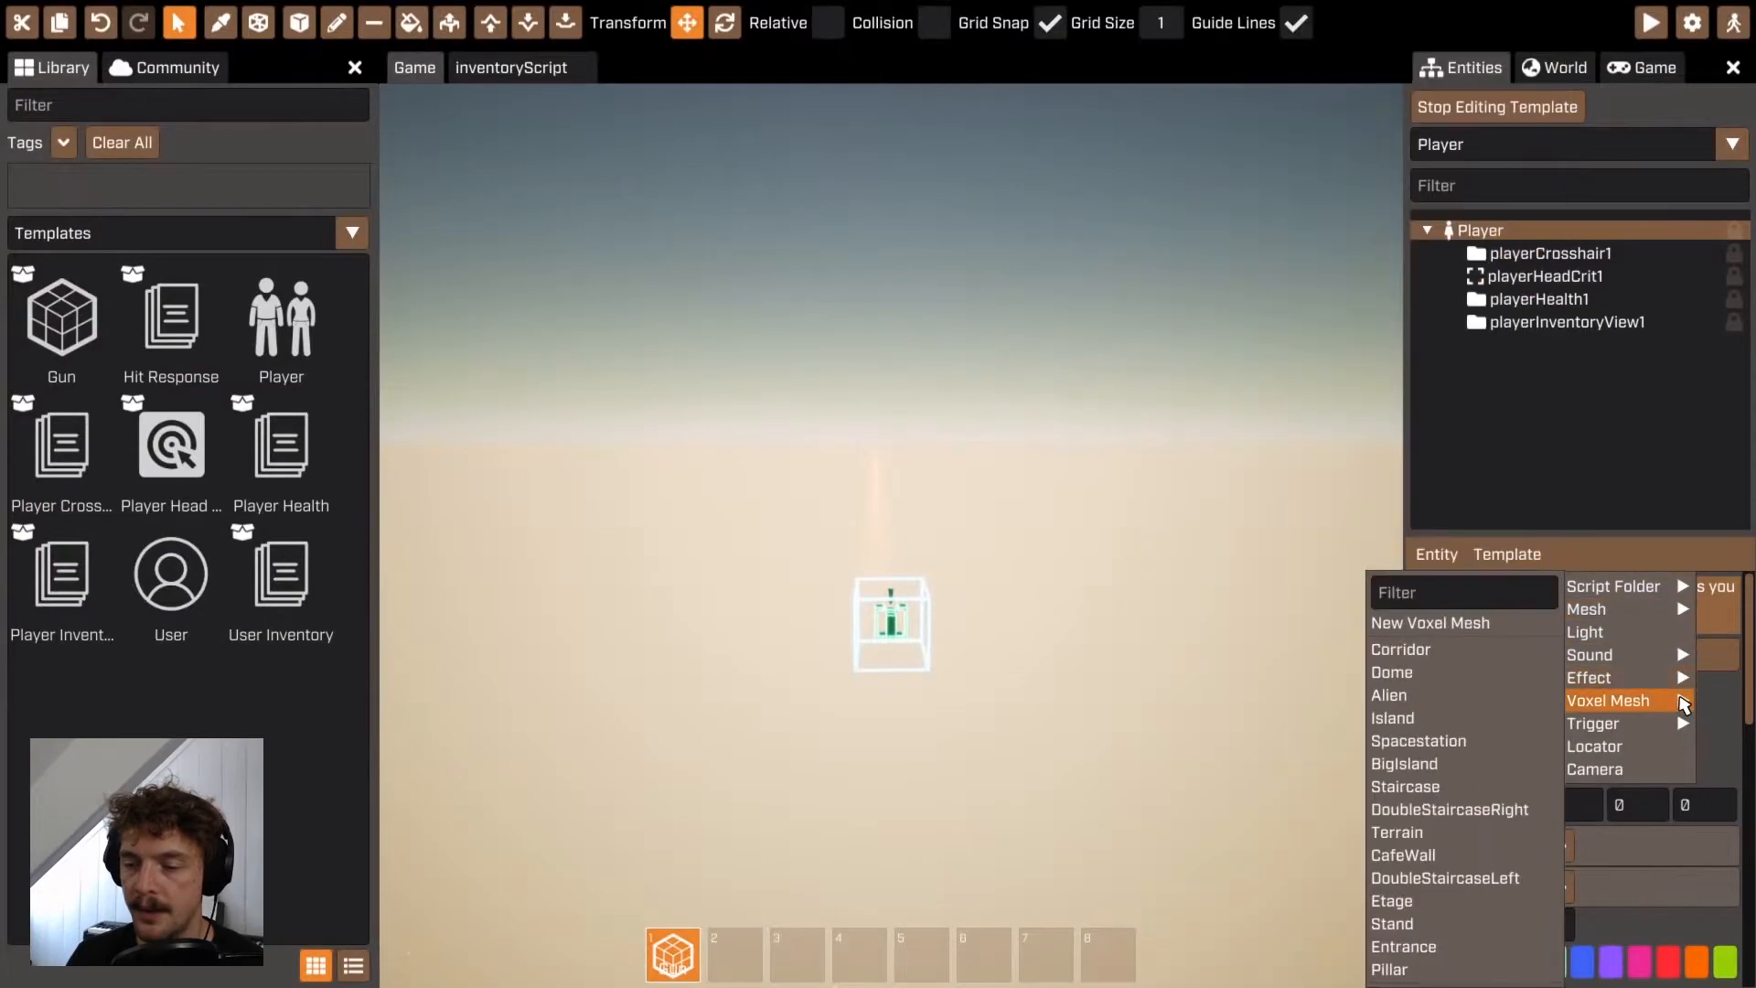
mouse_move(1669, 587)
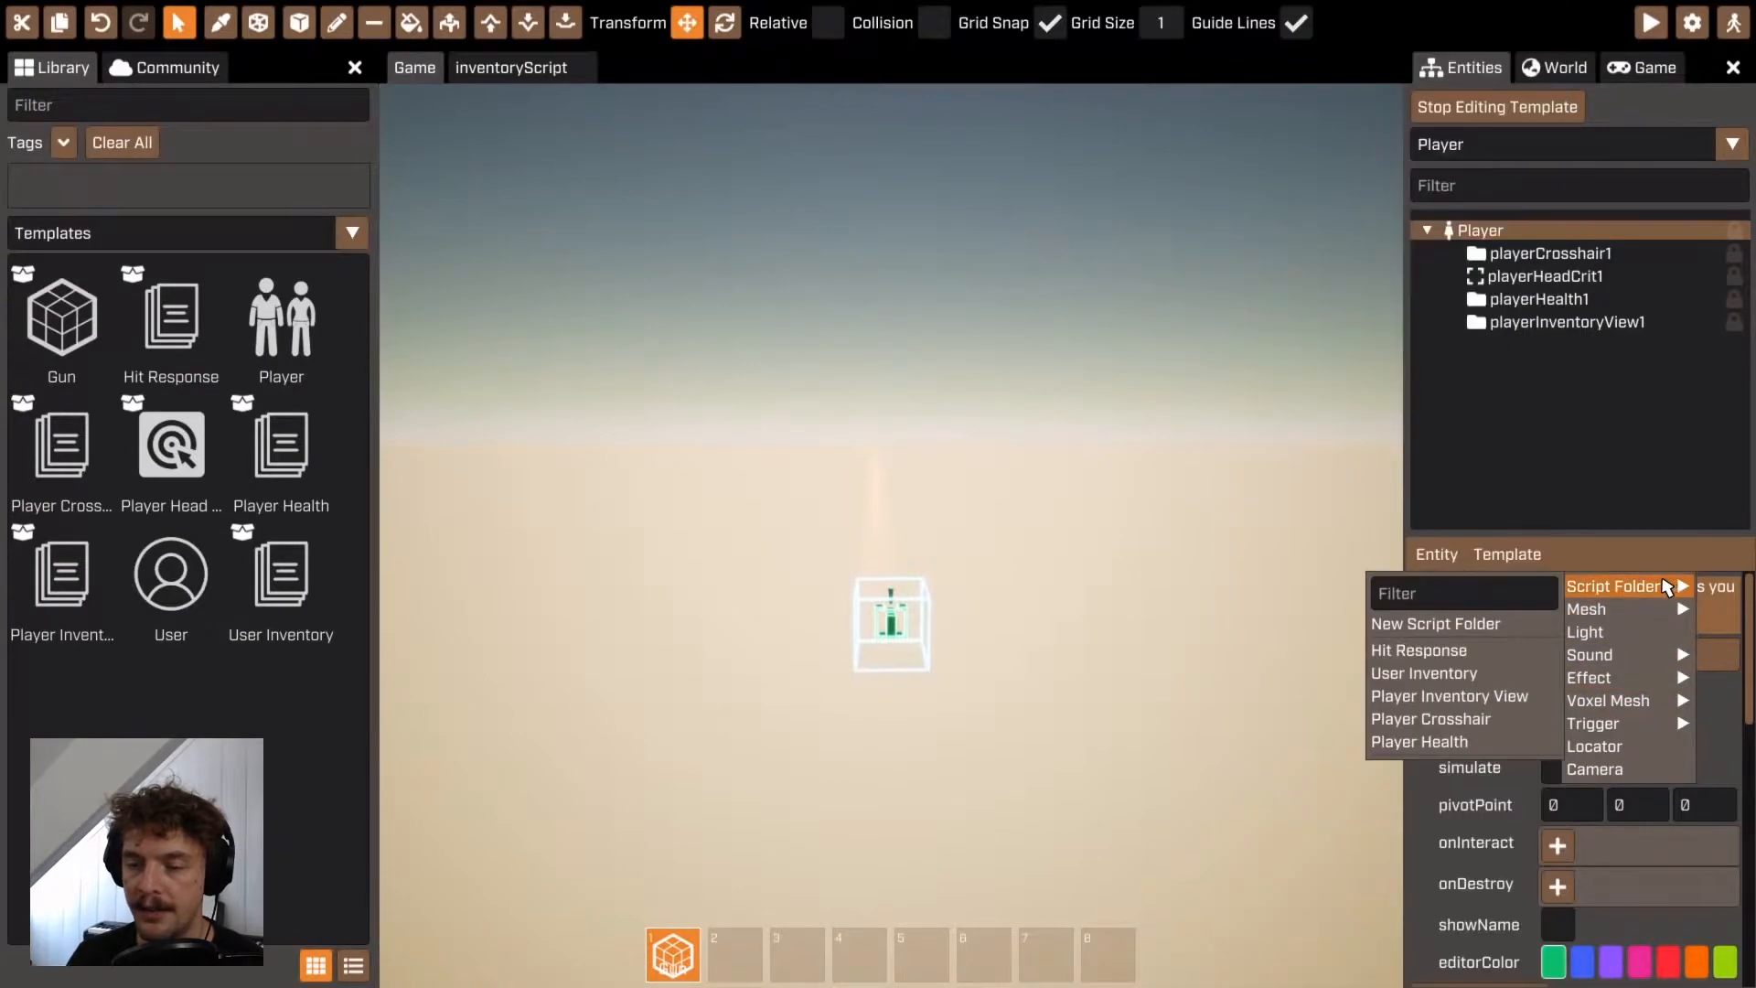
left_click(1460, 651)
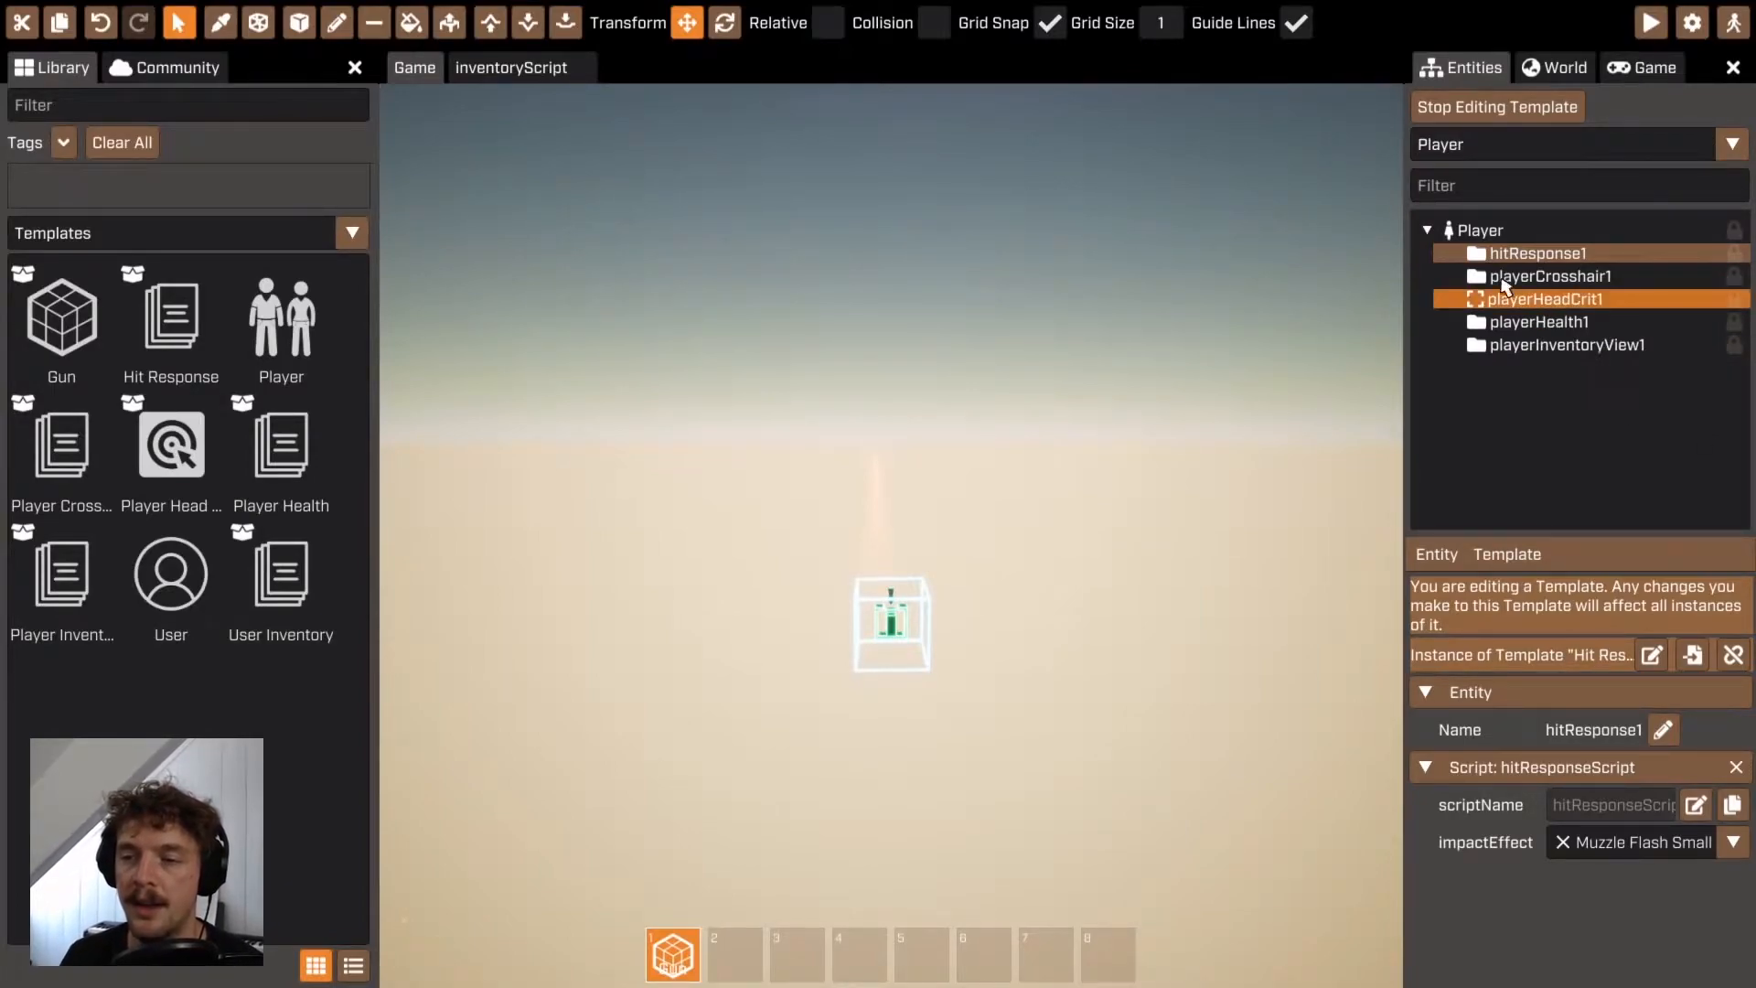
Open the User template for editing and add the User Inventory script folder as its child
left_click(1490, 157)
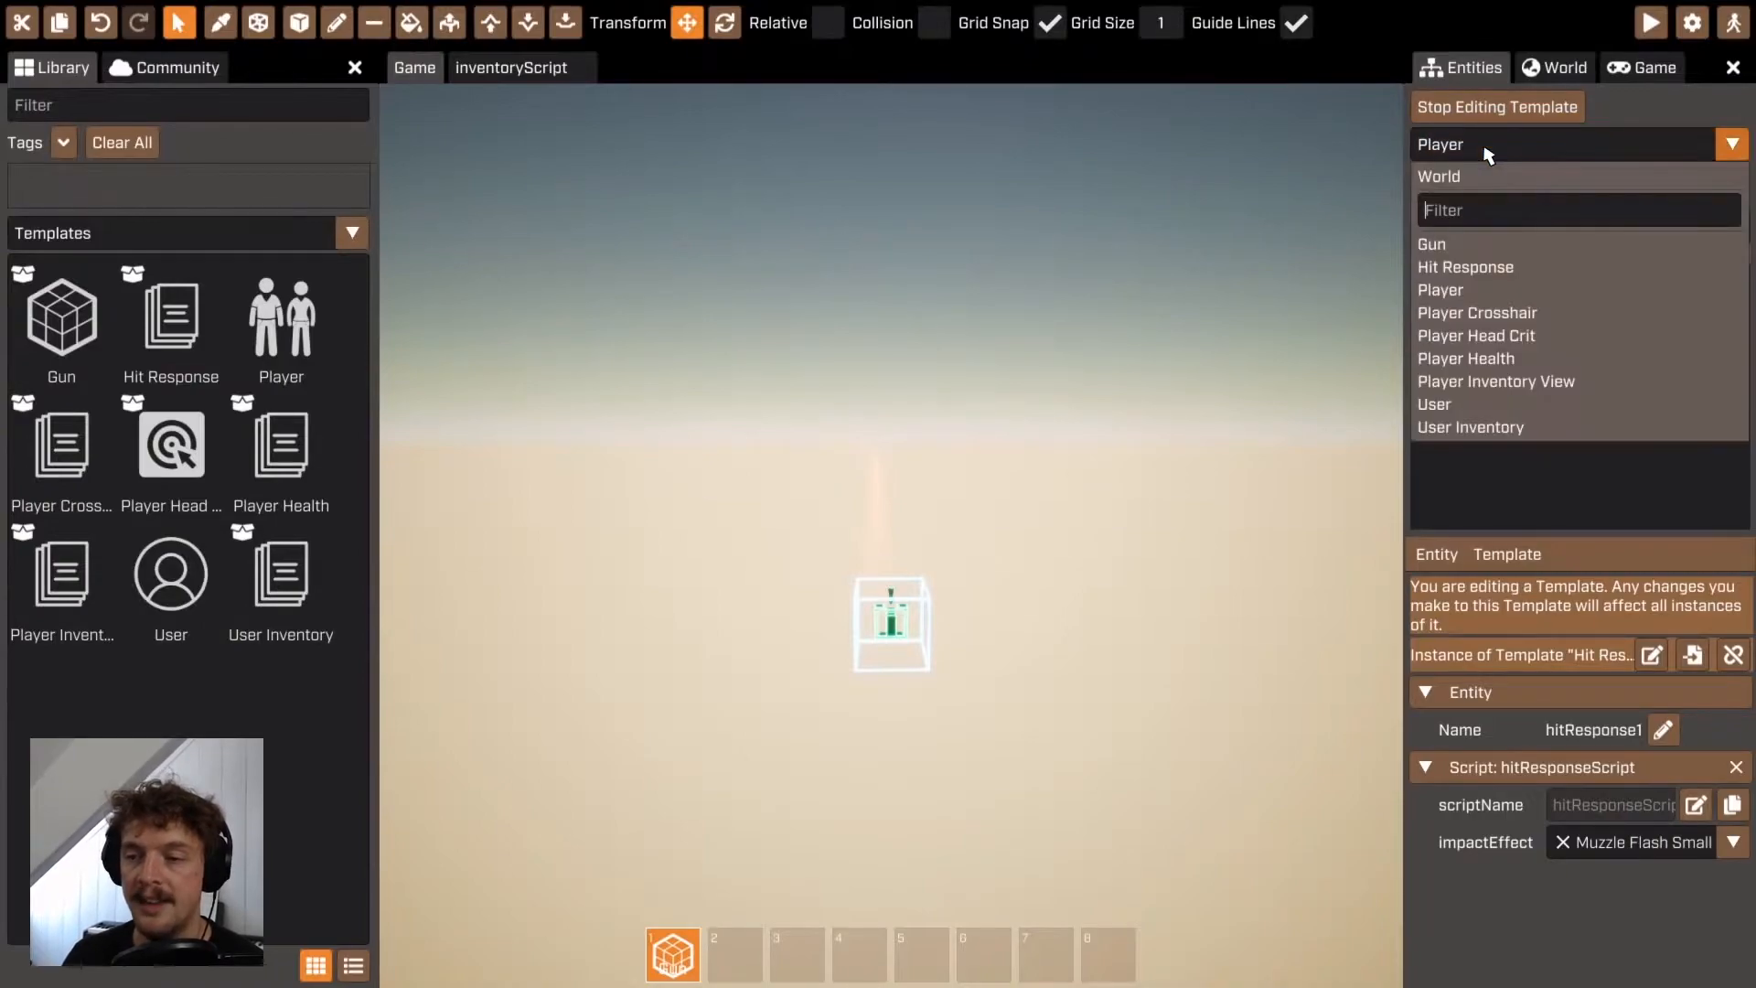
left_click(1481, 405)
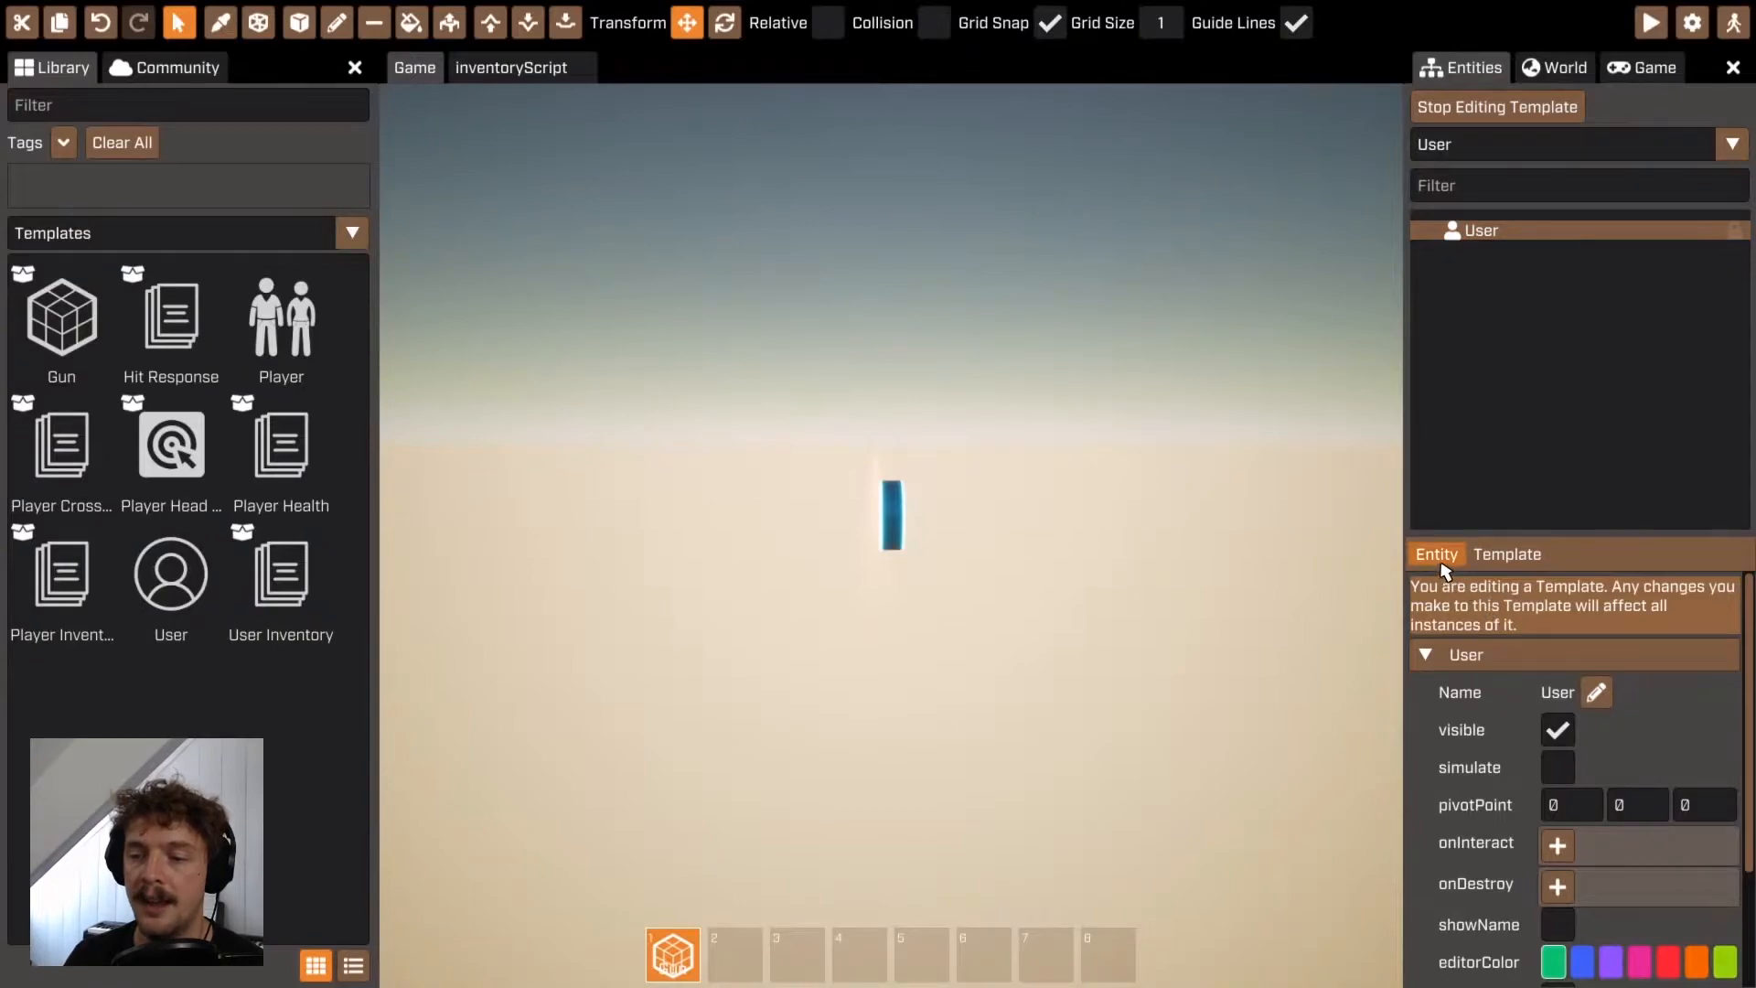
left_click(1443, 558)
mouse_move(1458, 592)
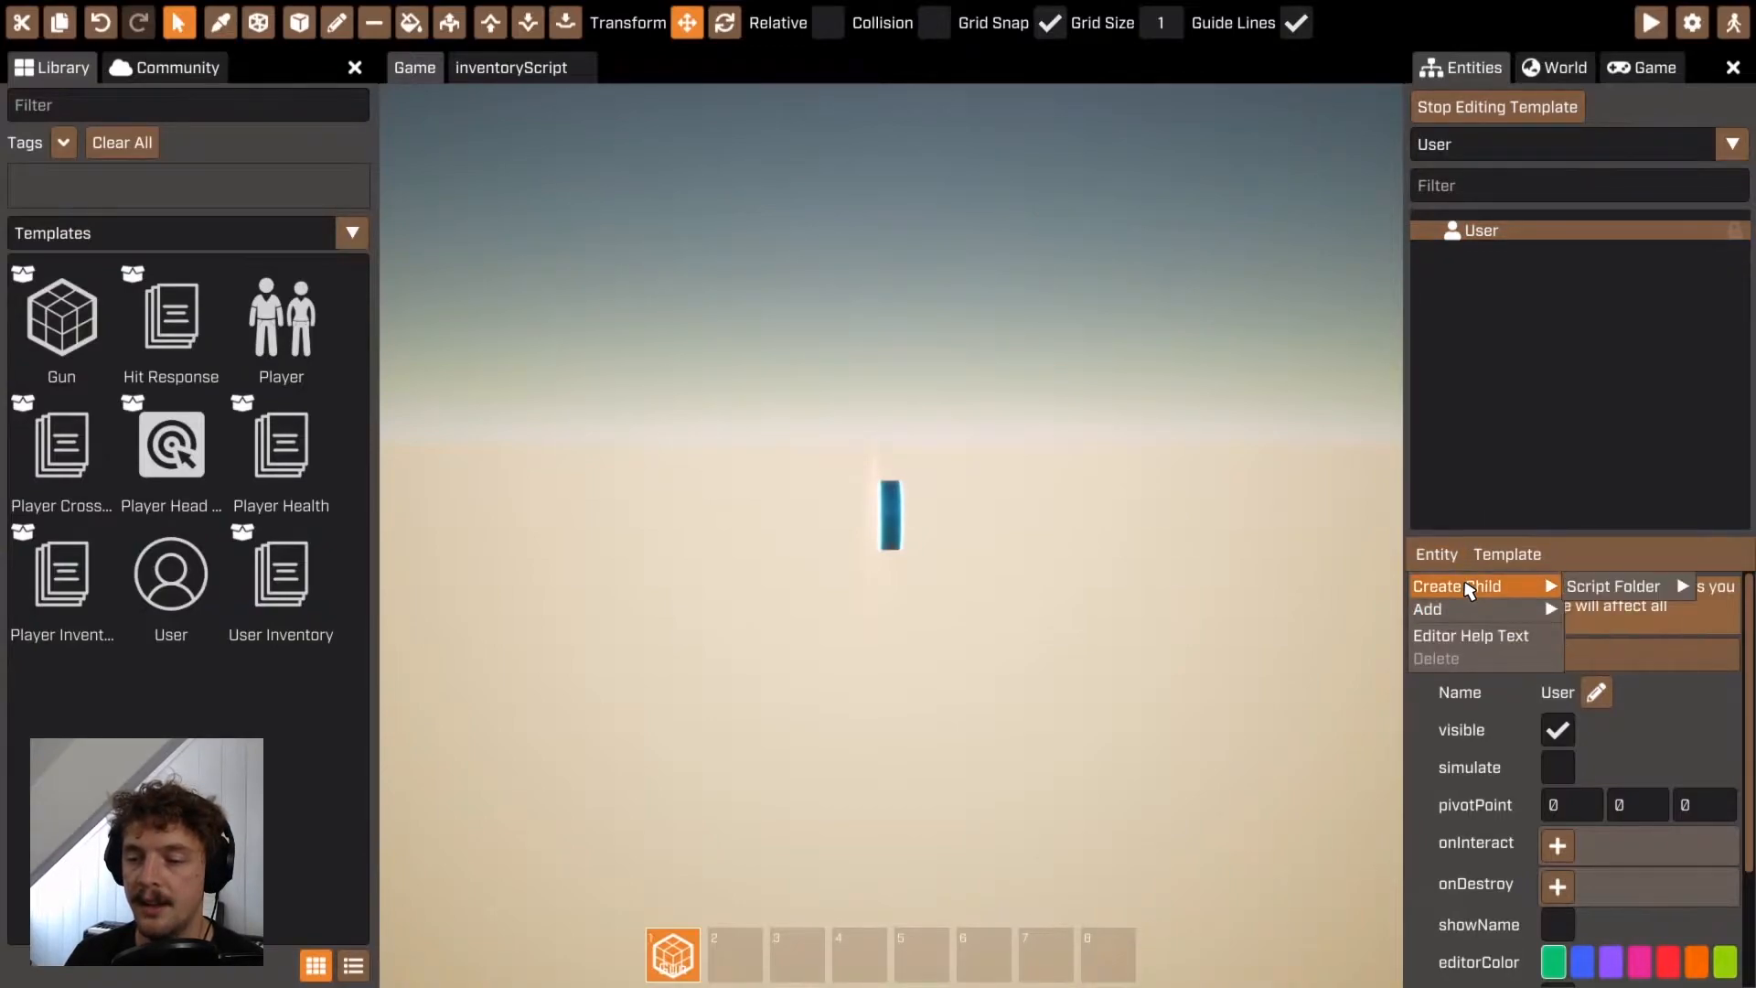
mouse_move(1582, 596)
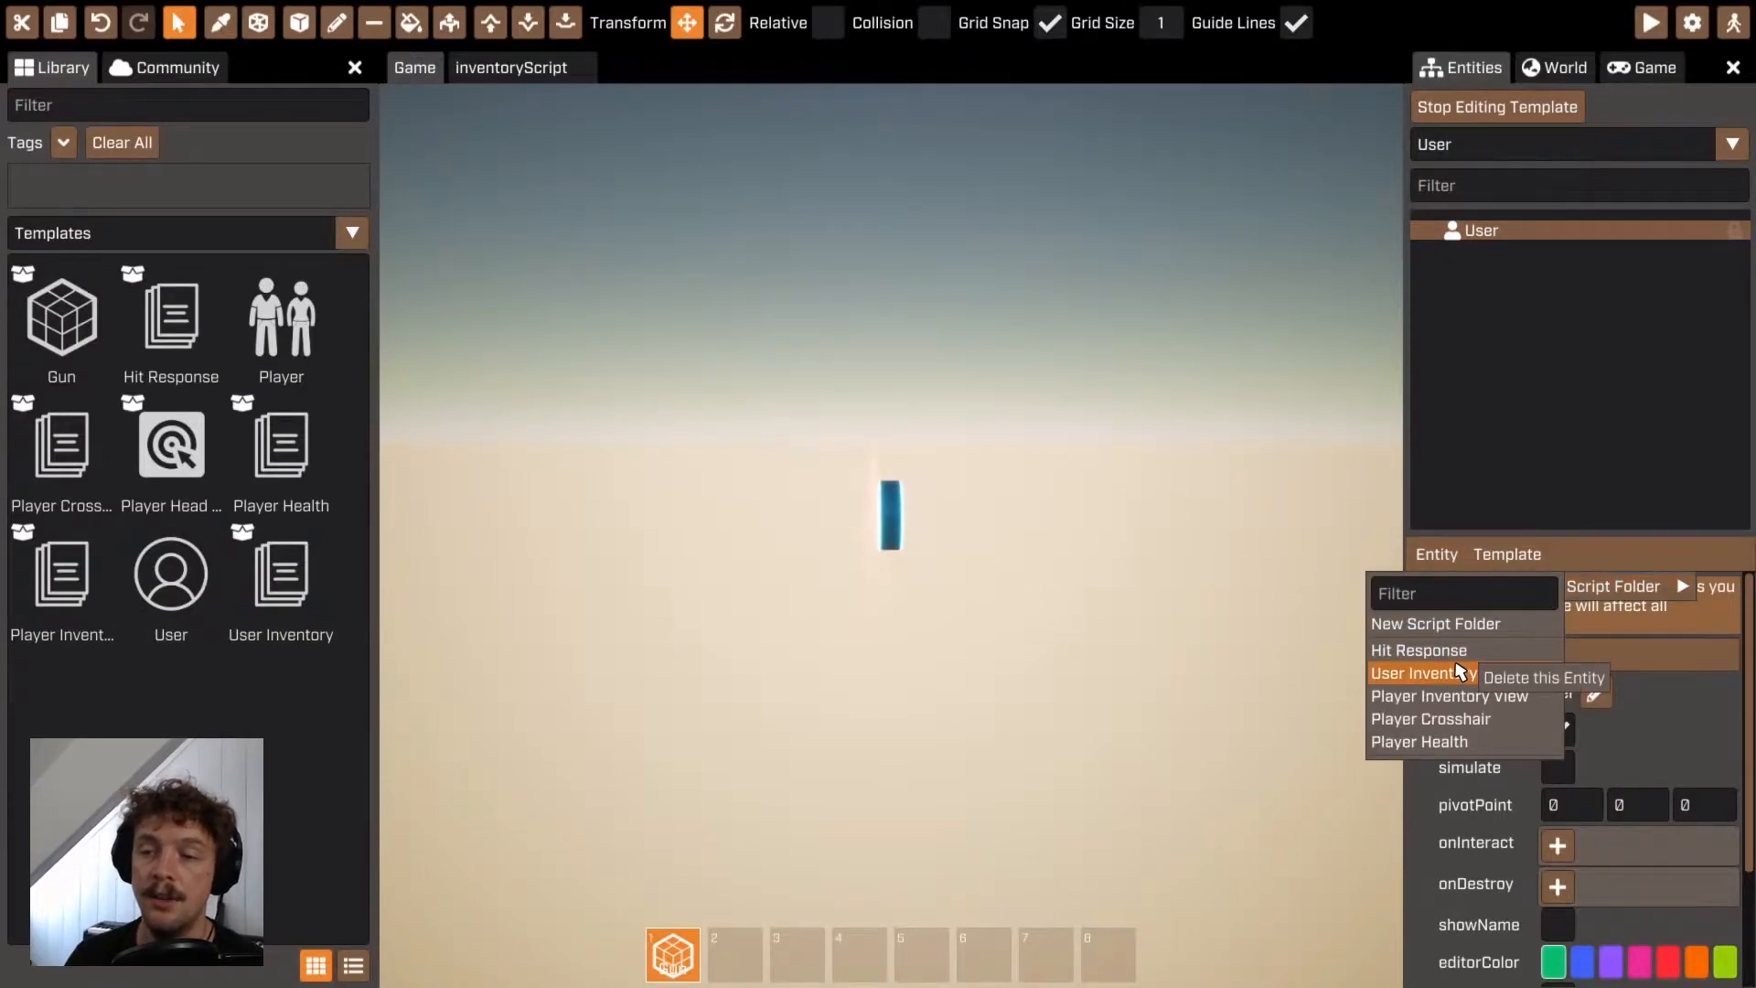
left_click(1450, 673)
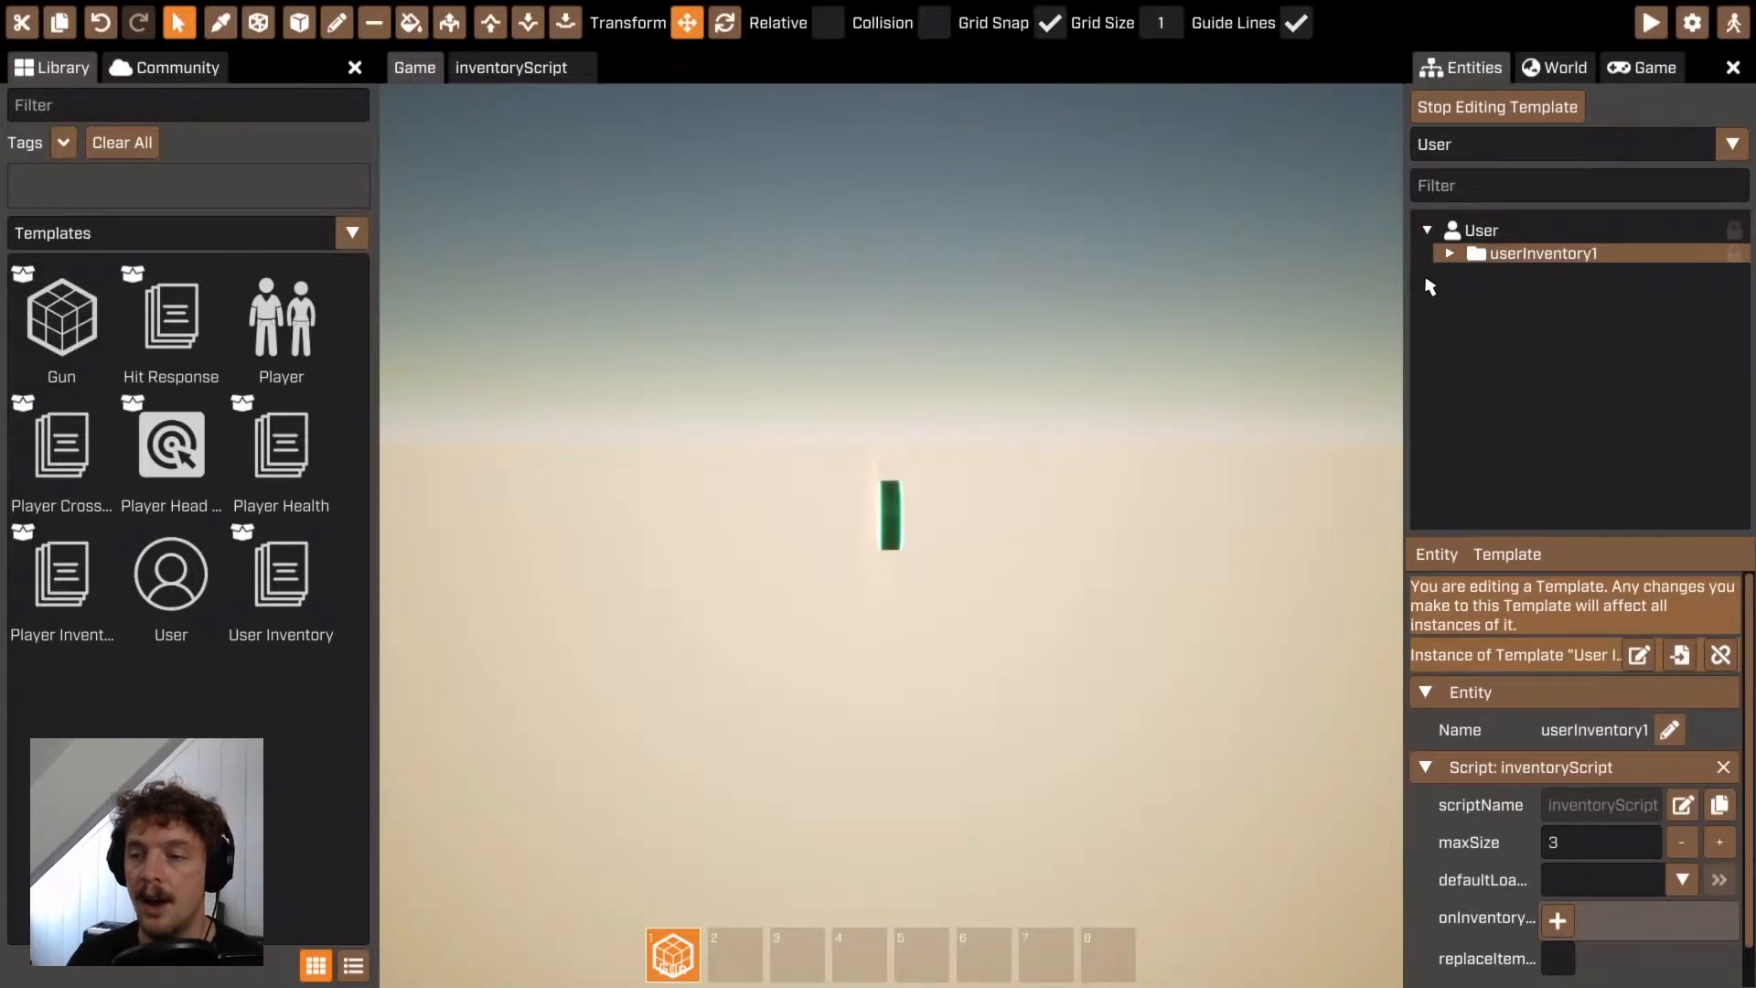
Set the itemTemplate of the Defaults folder under userInventory1 to Gun, and return to the World
left_click(1449, 253)
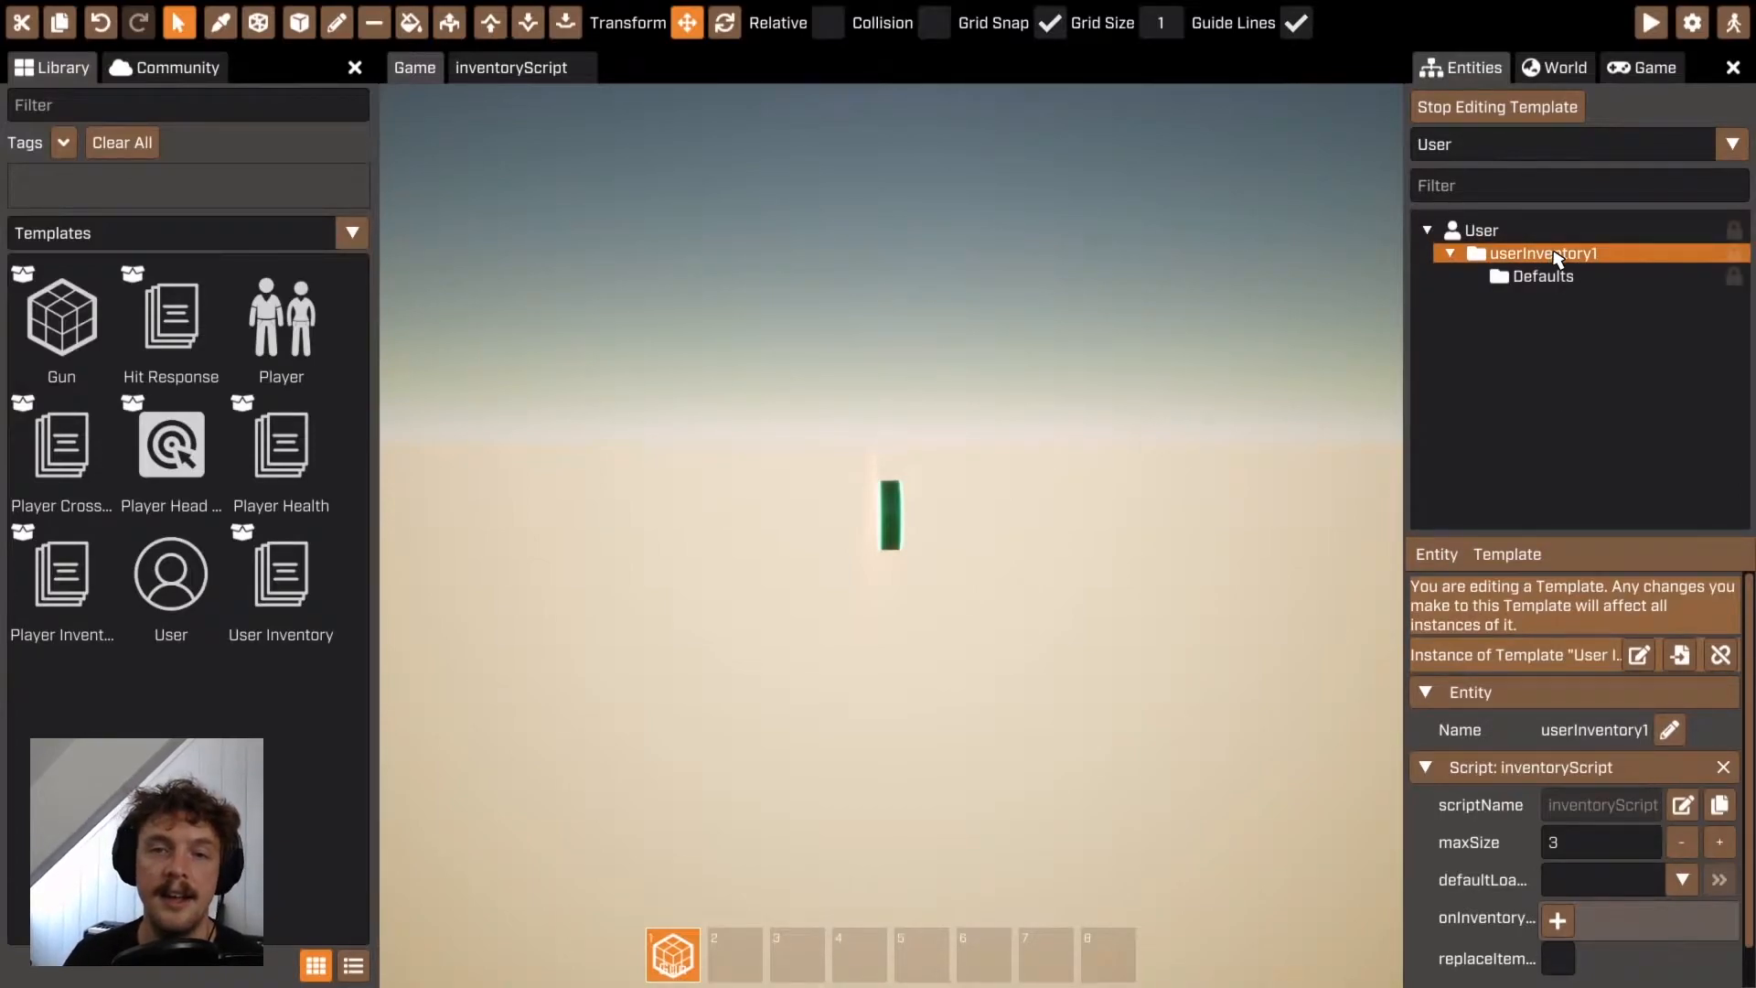
left_click(1540, 278)
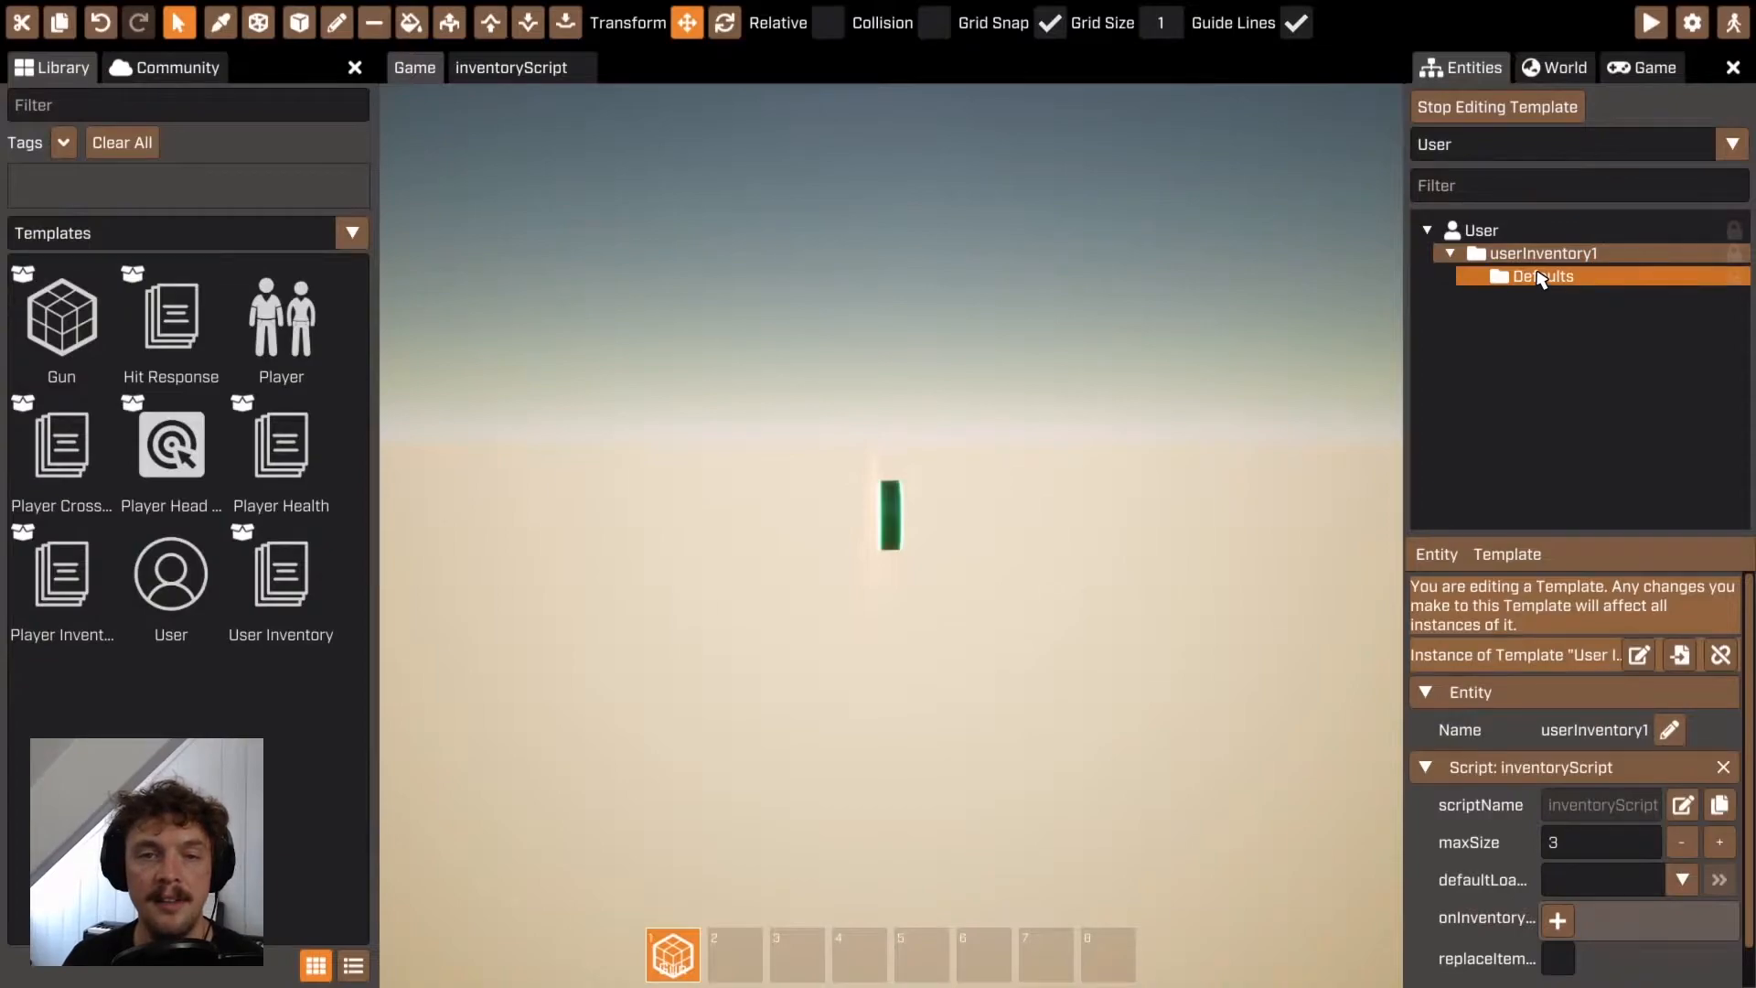
left_click(1482, 256)
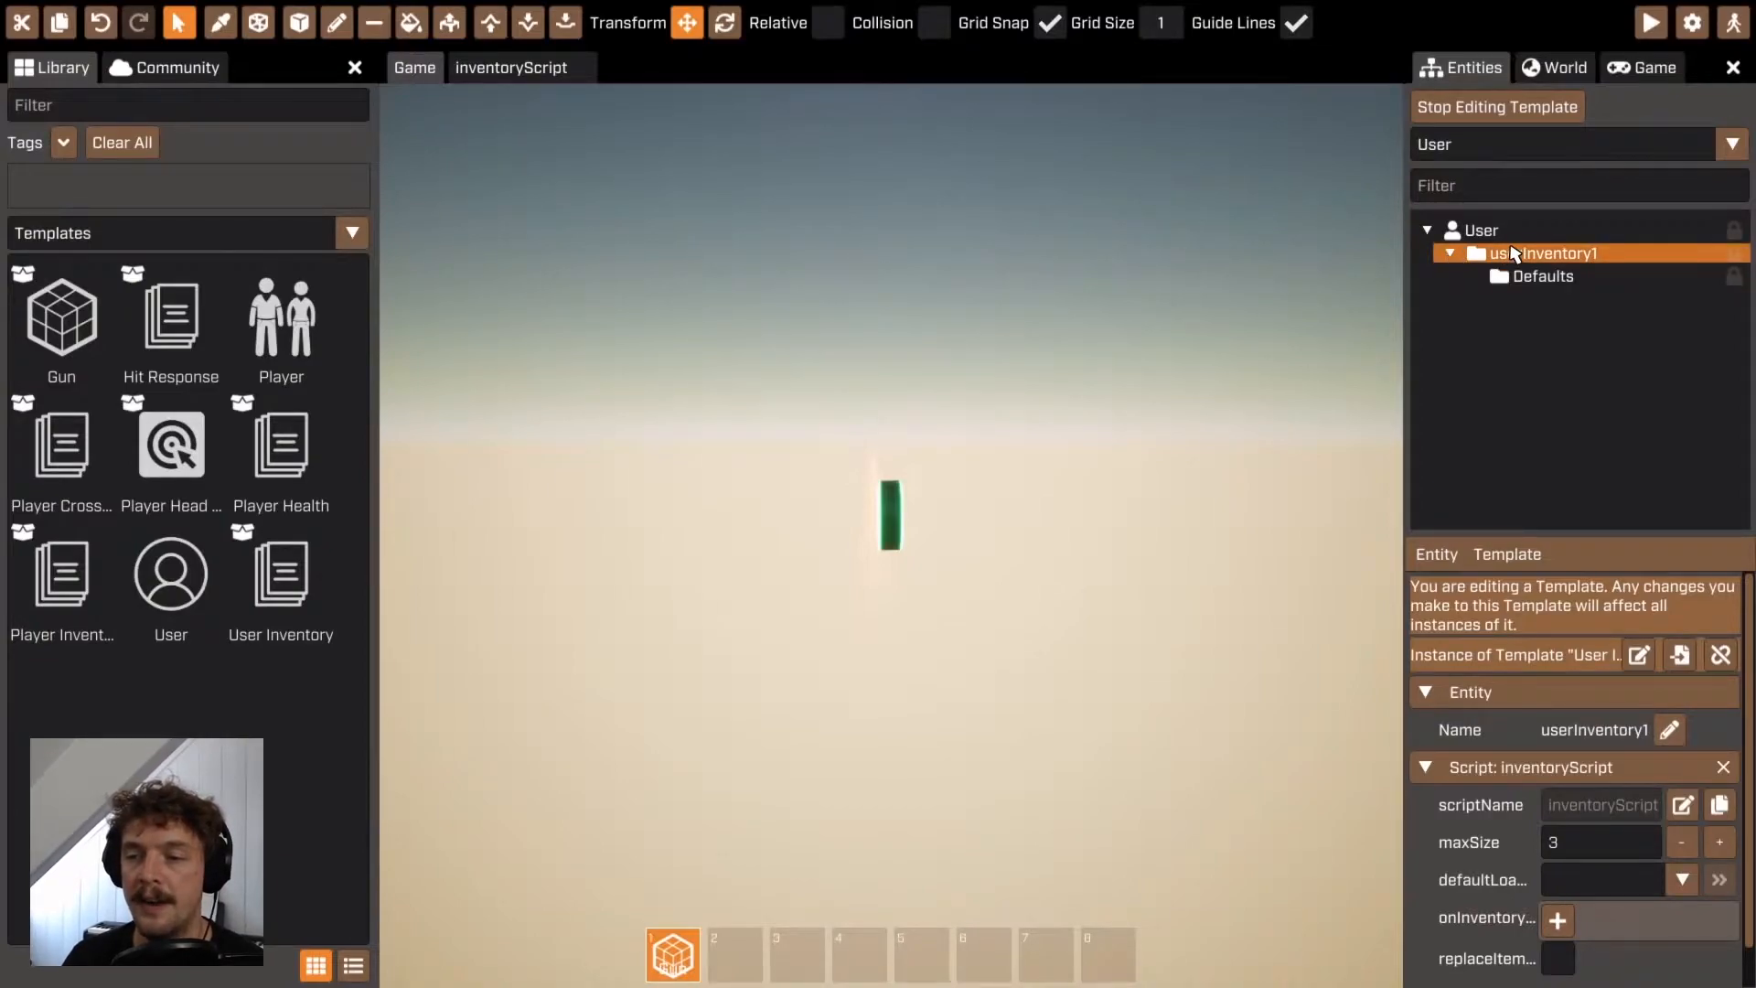
left_click(1552, 276)
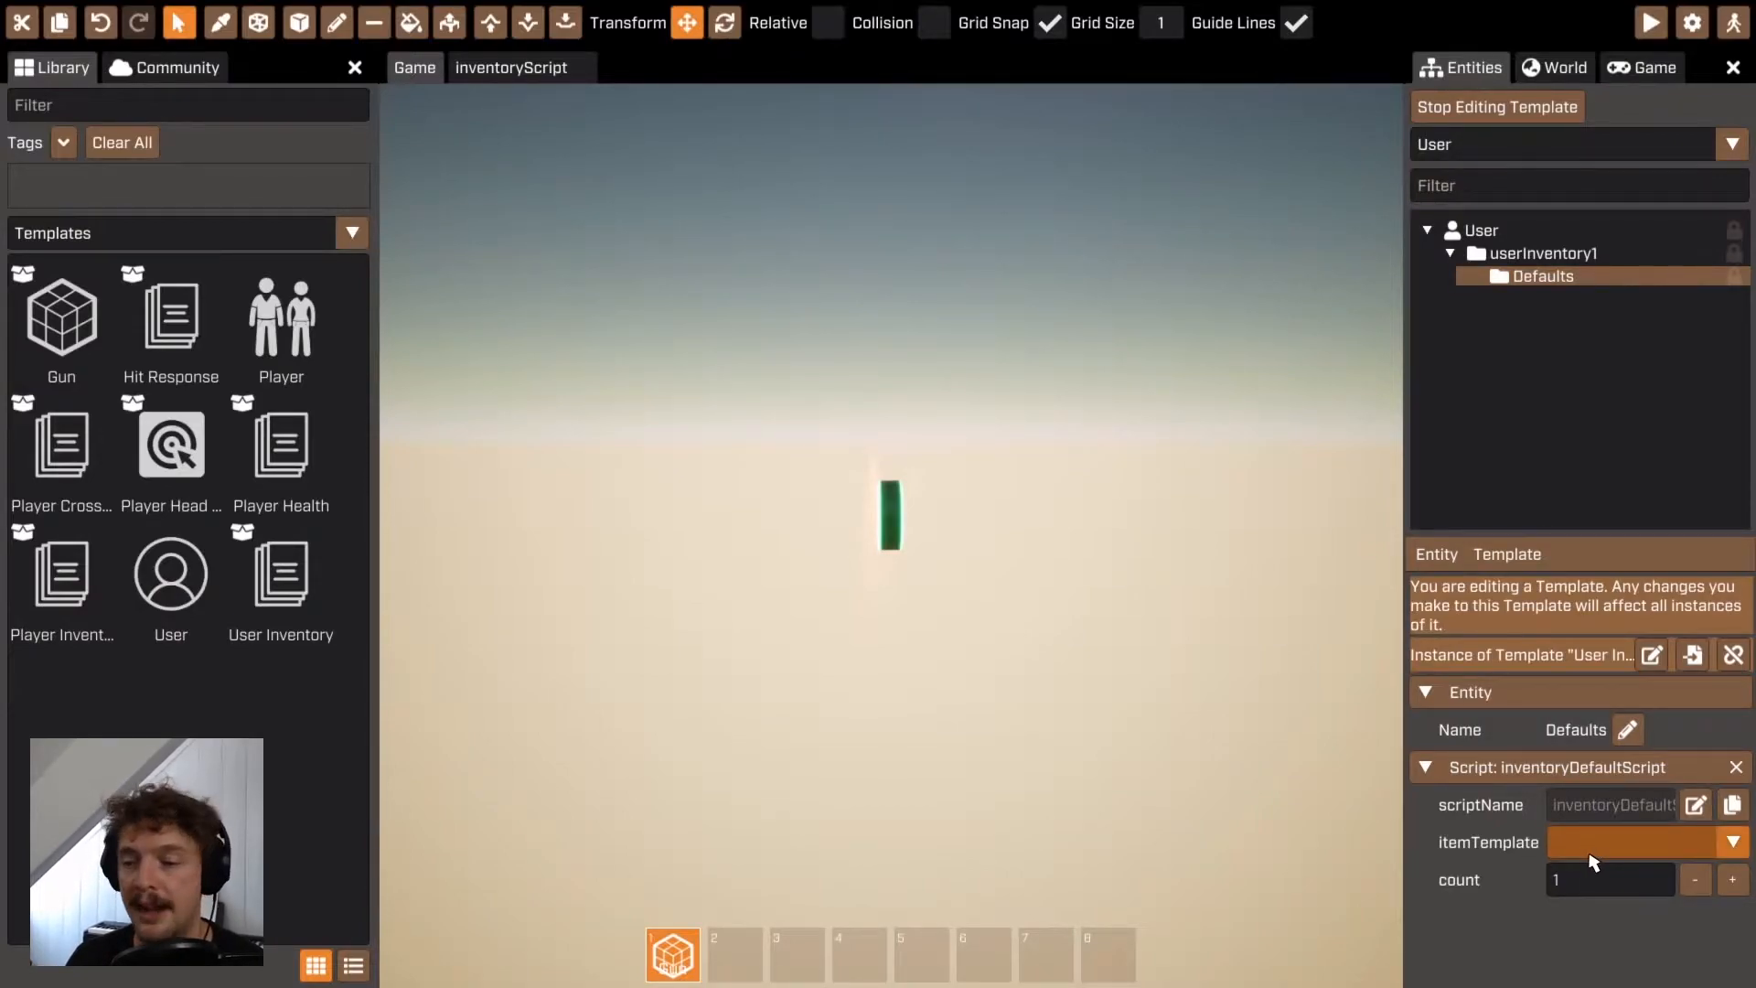
left_click(1733, 851)
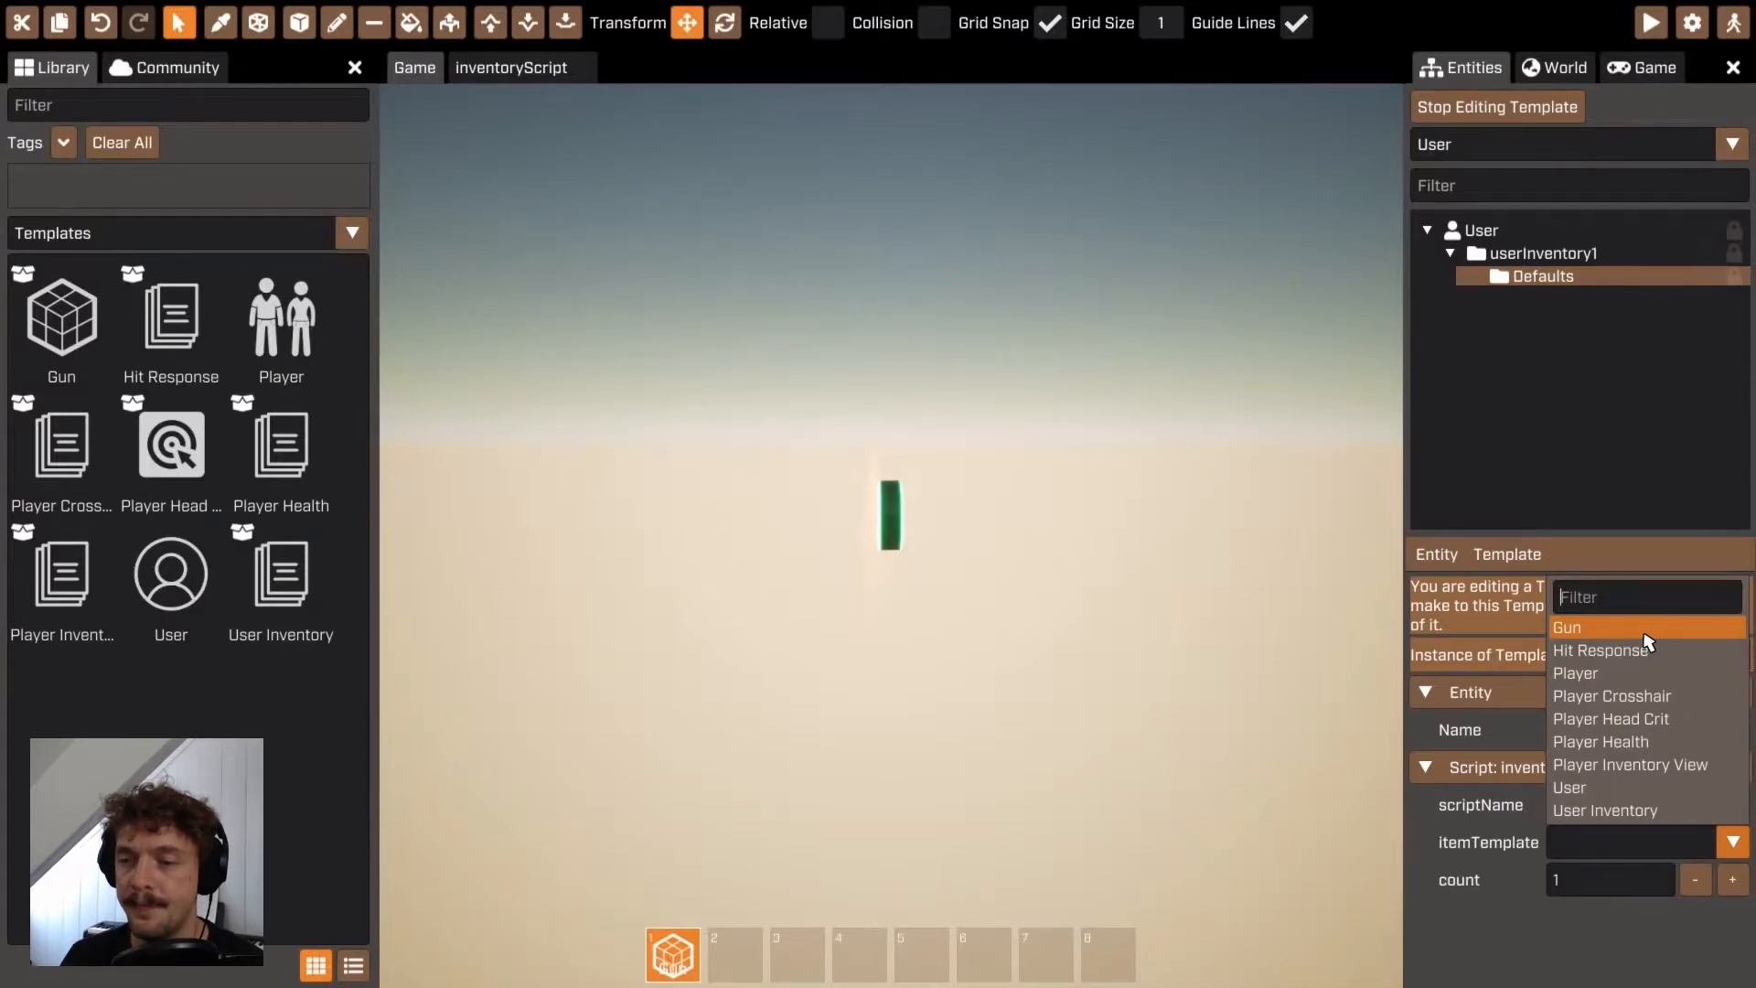
left_click(1593, 629)
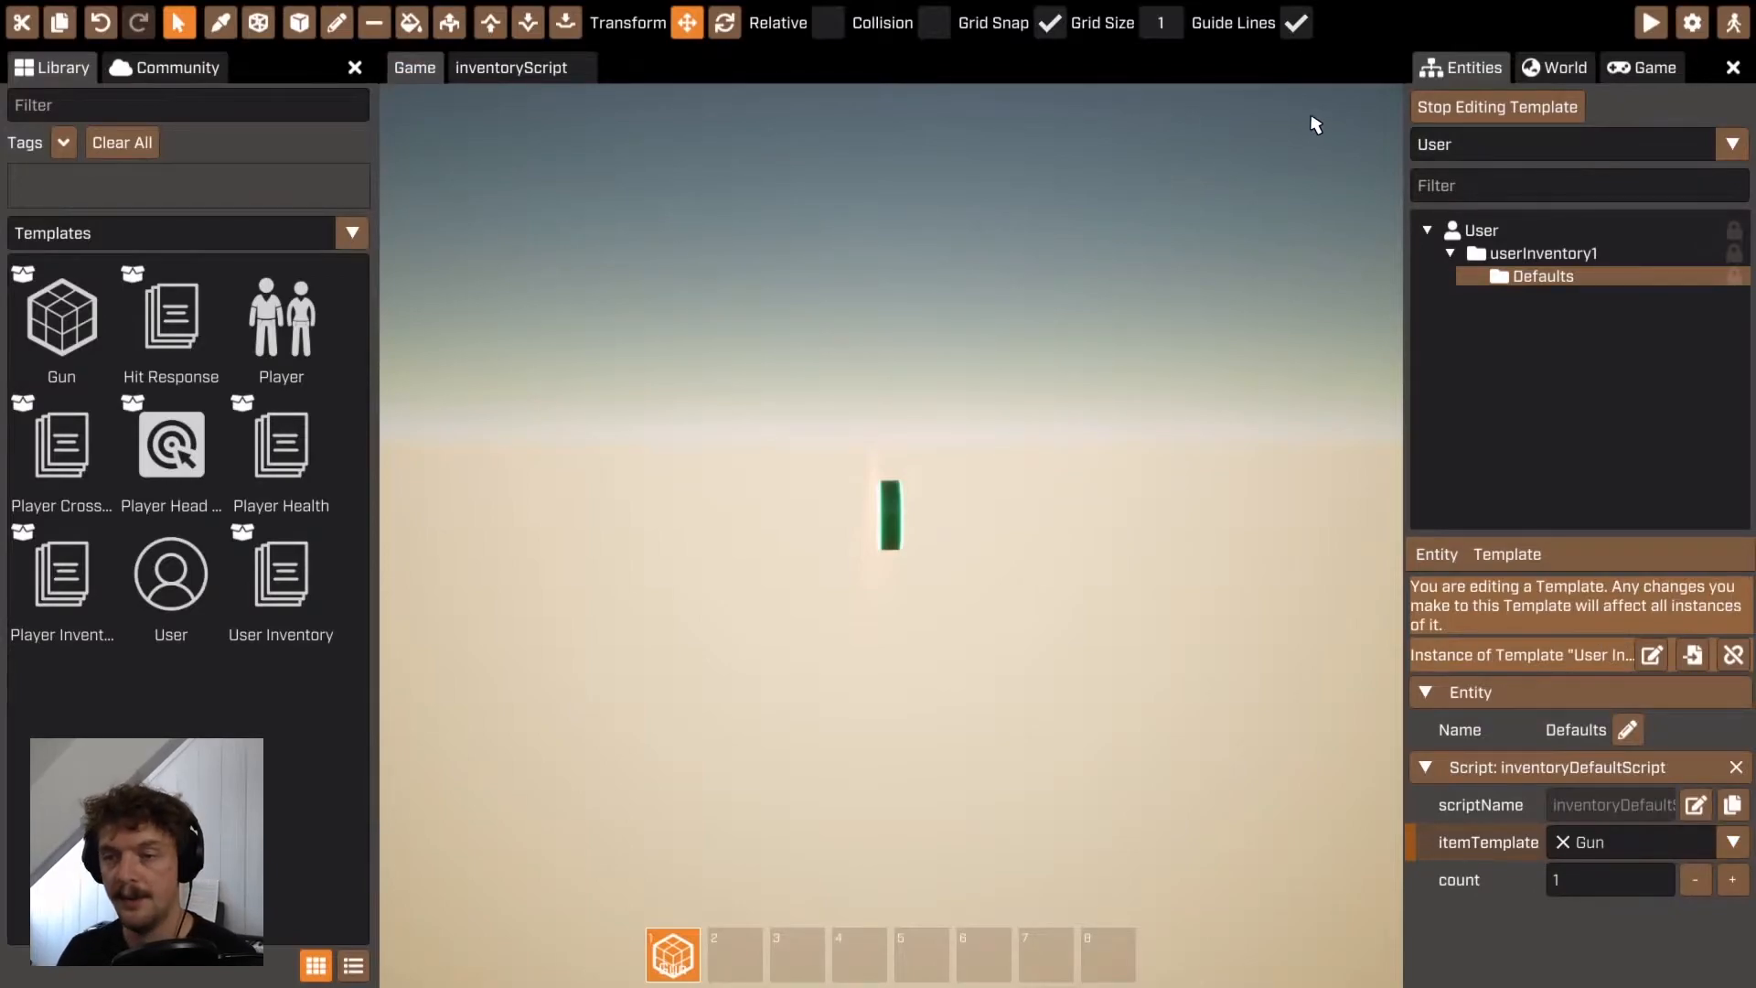
left_click(1431, 146)
left_click(1435, 180)
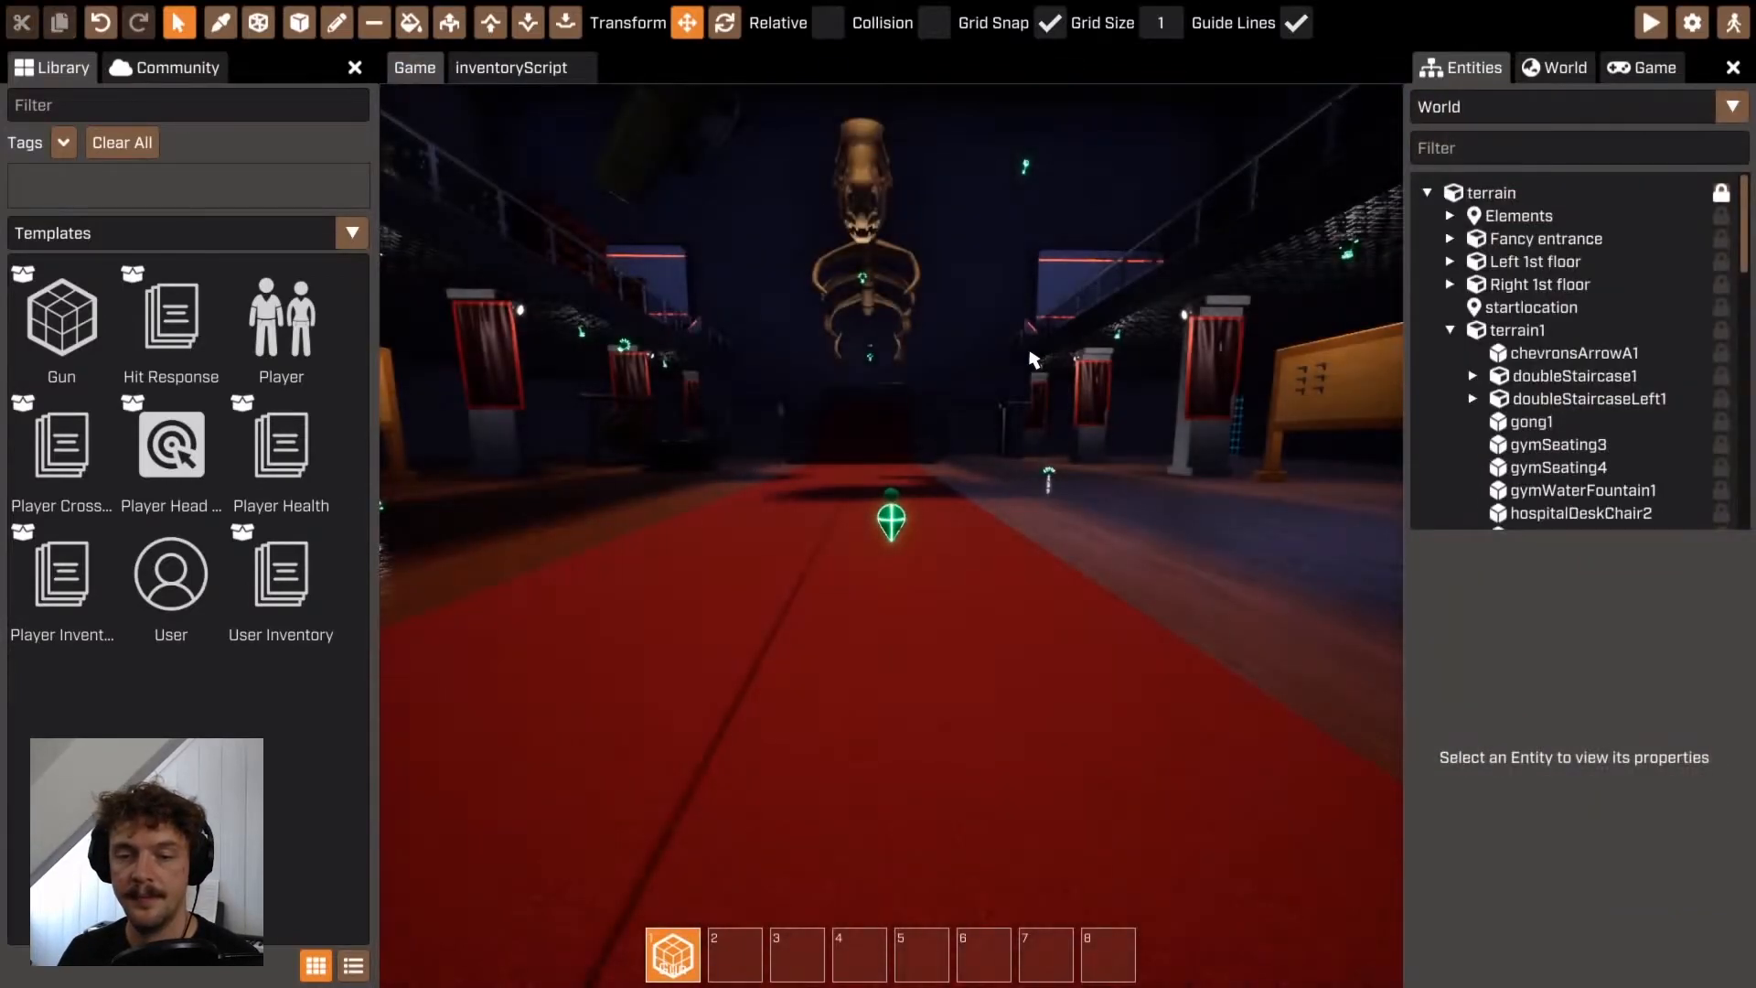
Playtest the game by firing the default gun several times, and return to editing
key("F5")
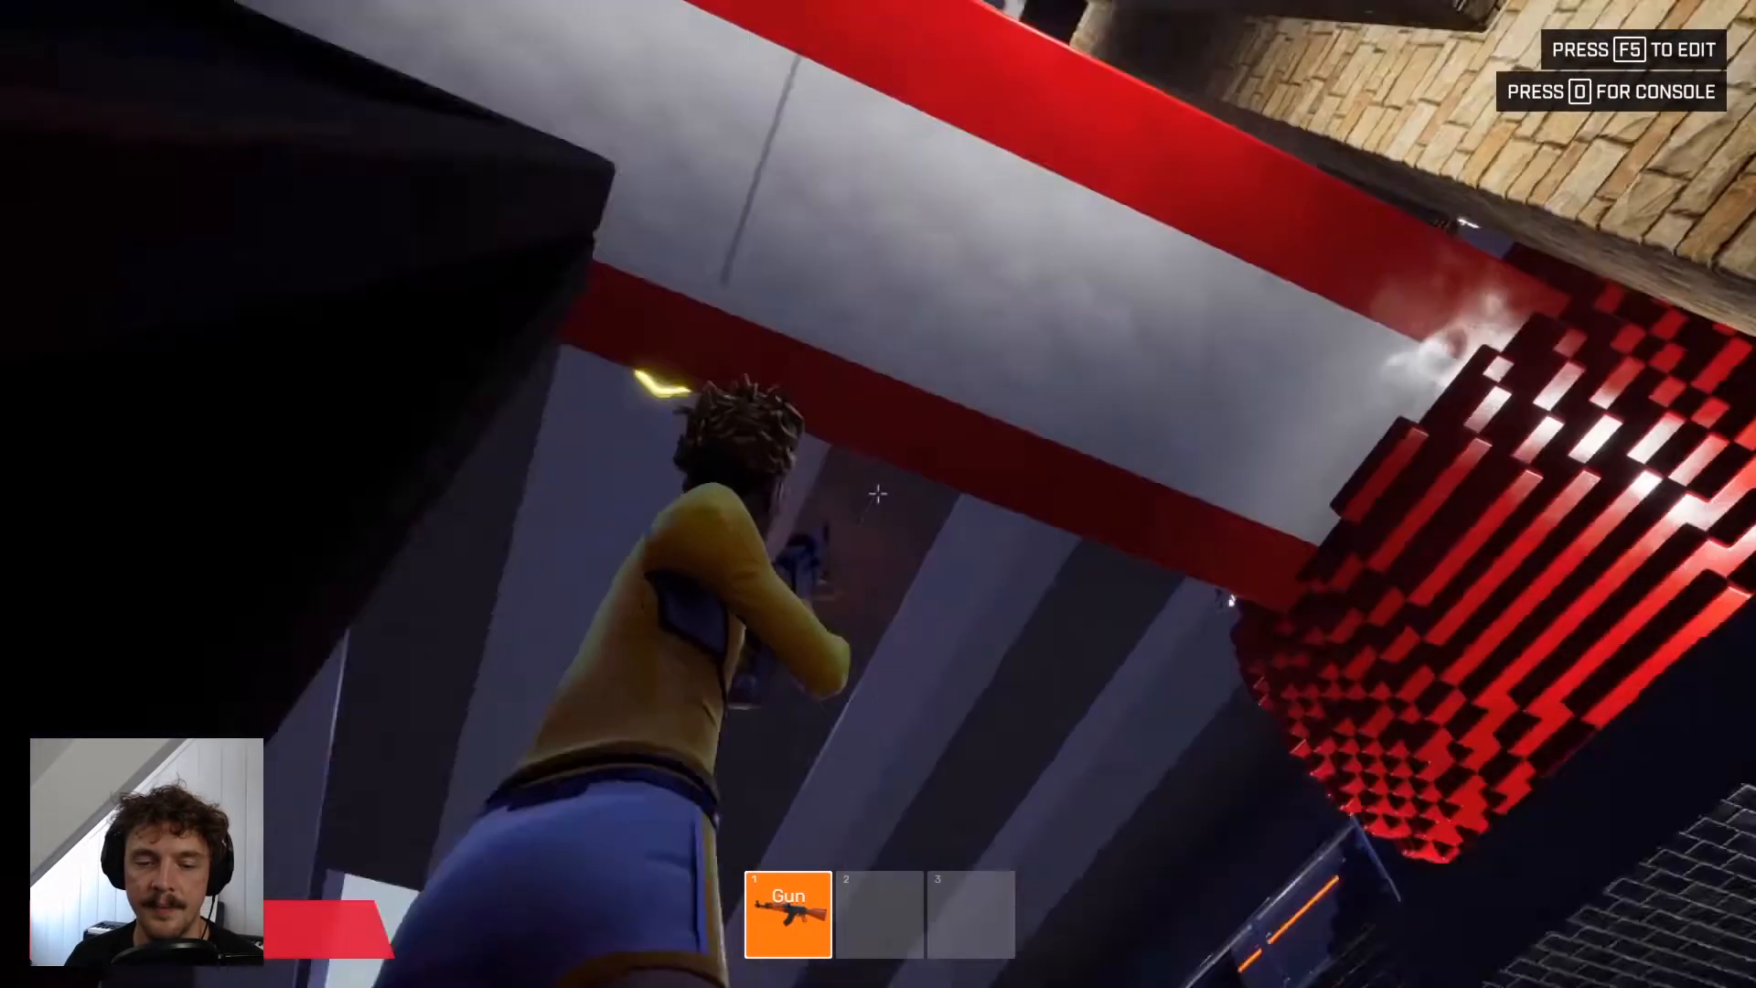
left_click(878, 494)
left_click(878, 494)
left_click(878, 494)
left_click(878, 494)
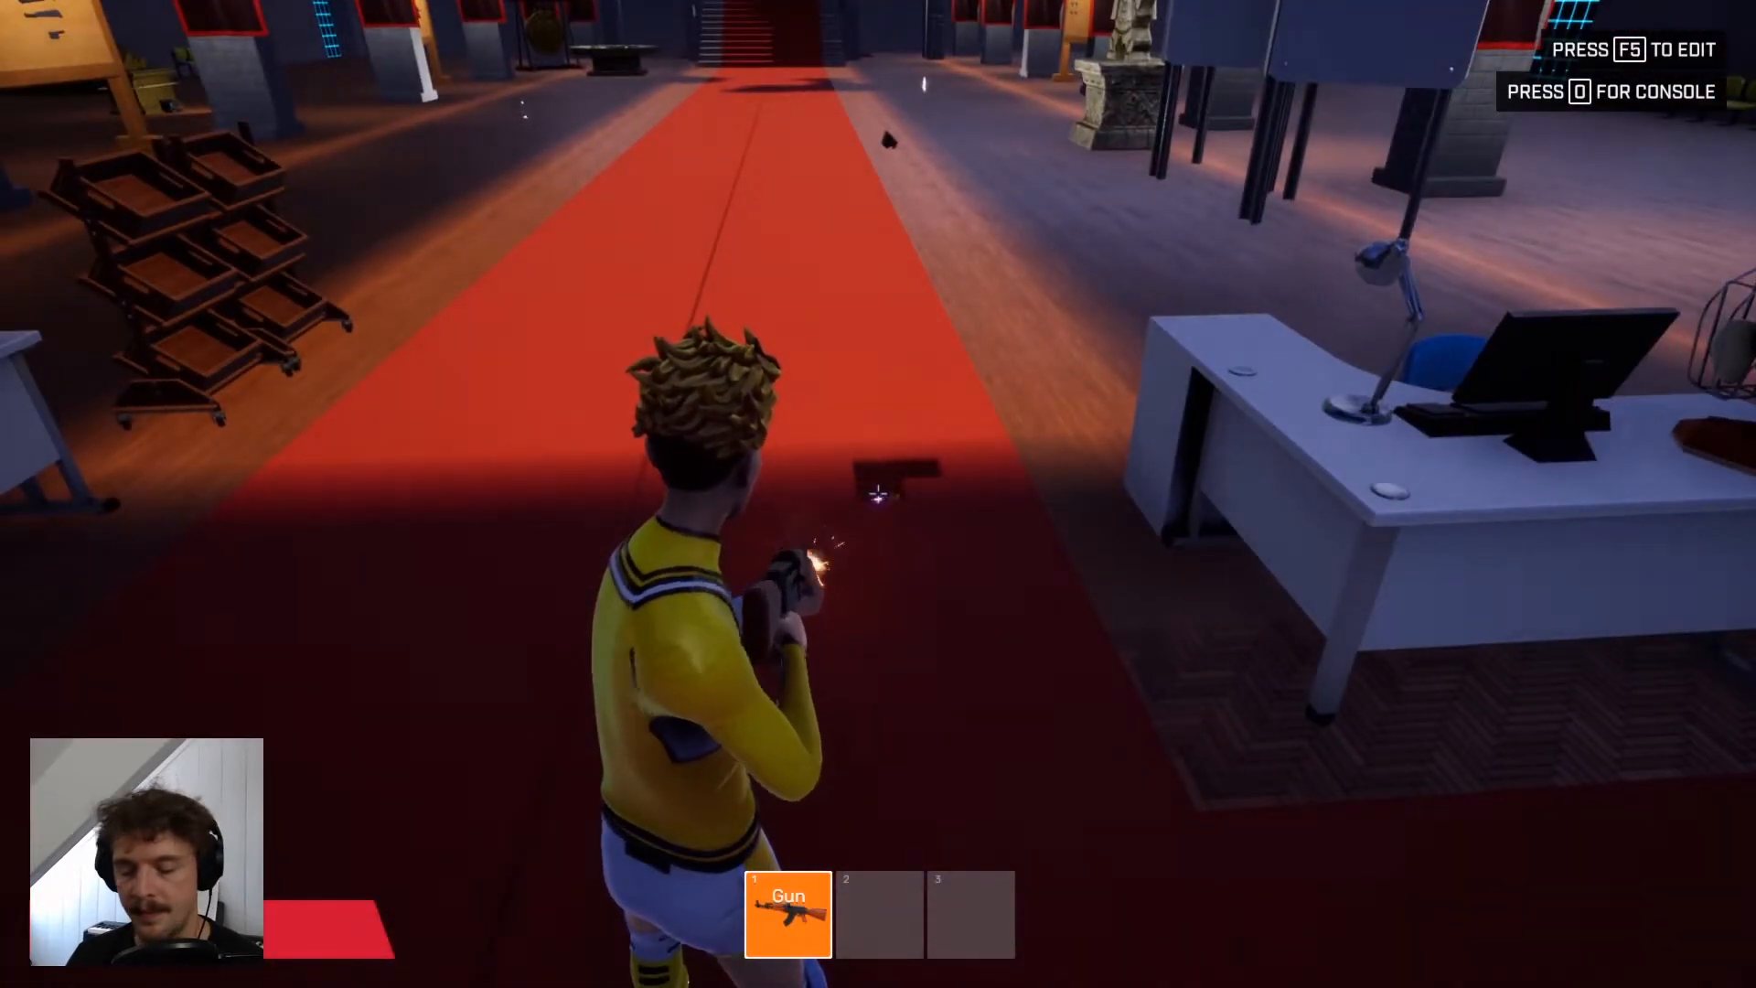
key("F5")
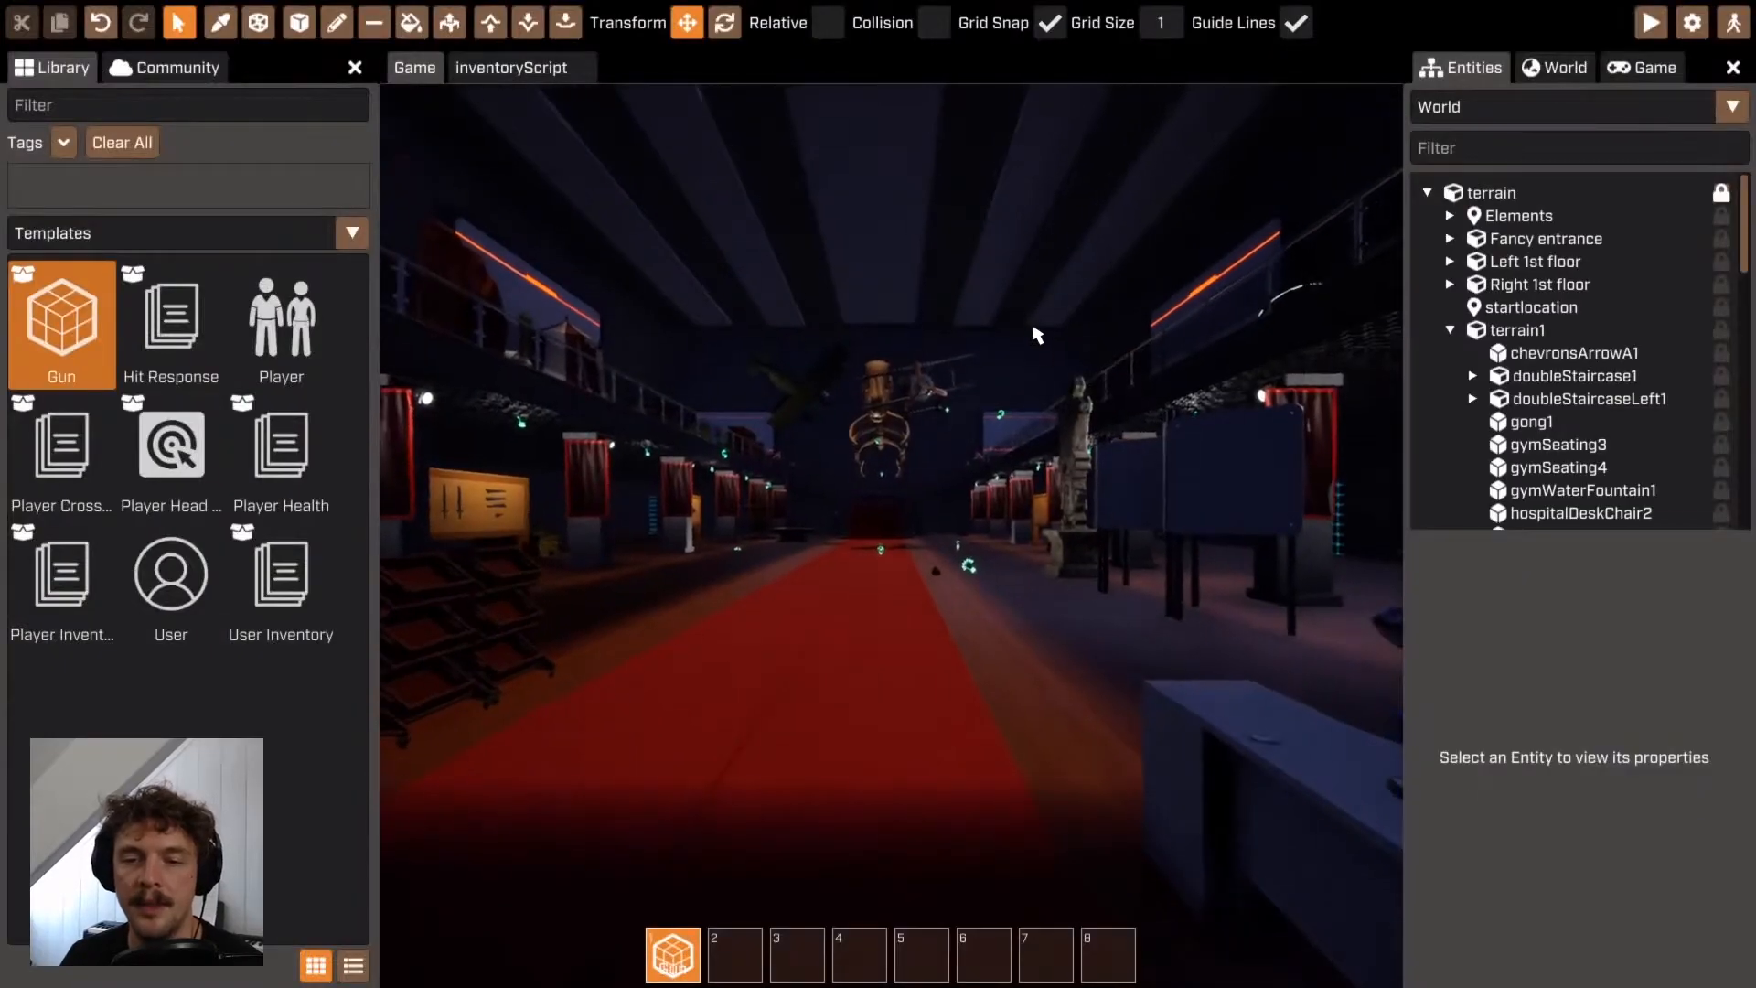
Place an instance of the Gun template on the wooden pistol stand beside the pistols, at position about 250, 25, 237.5
right_click_drag(941, 558, 1051, 558)
key("w")
right_click_drag(891, 517, 892, 517)
key("w")
key("w")
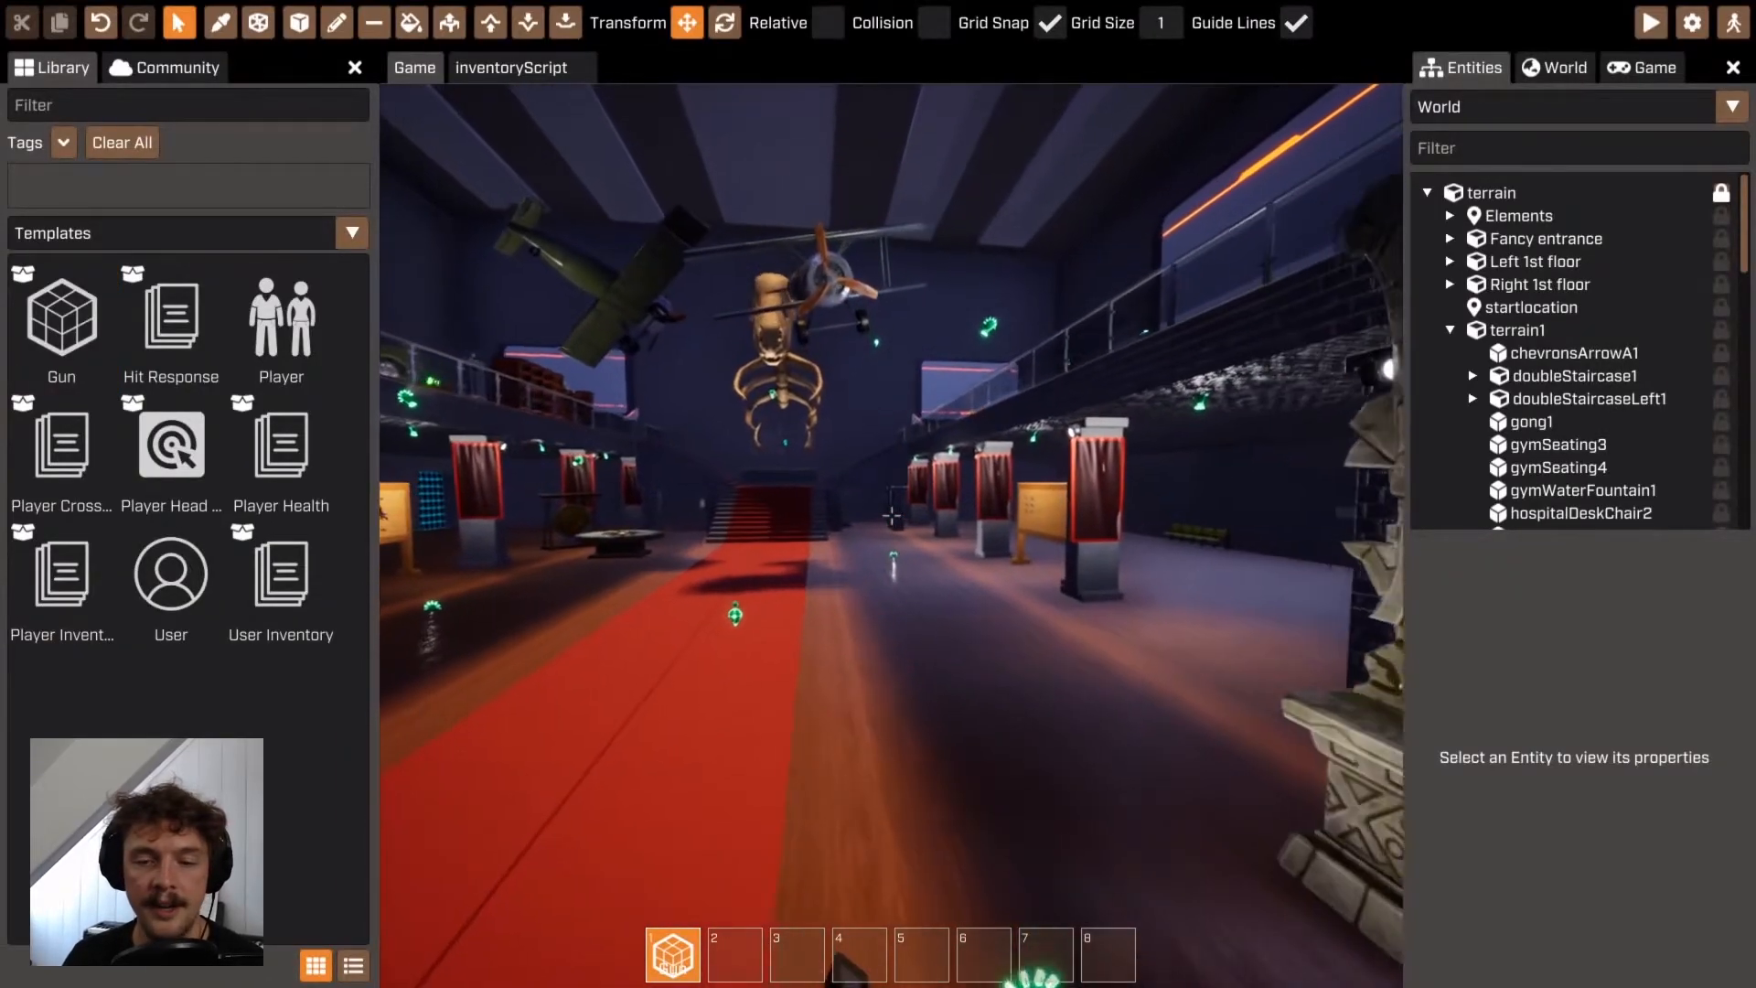
key("w")
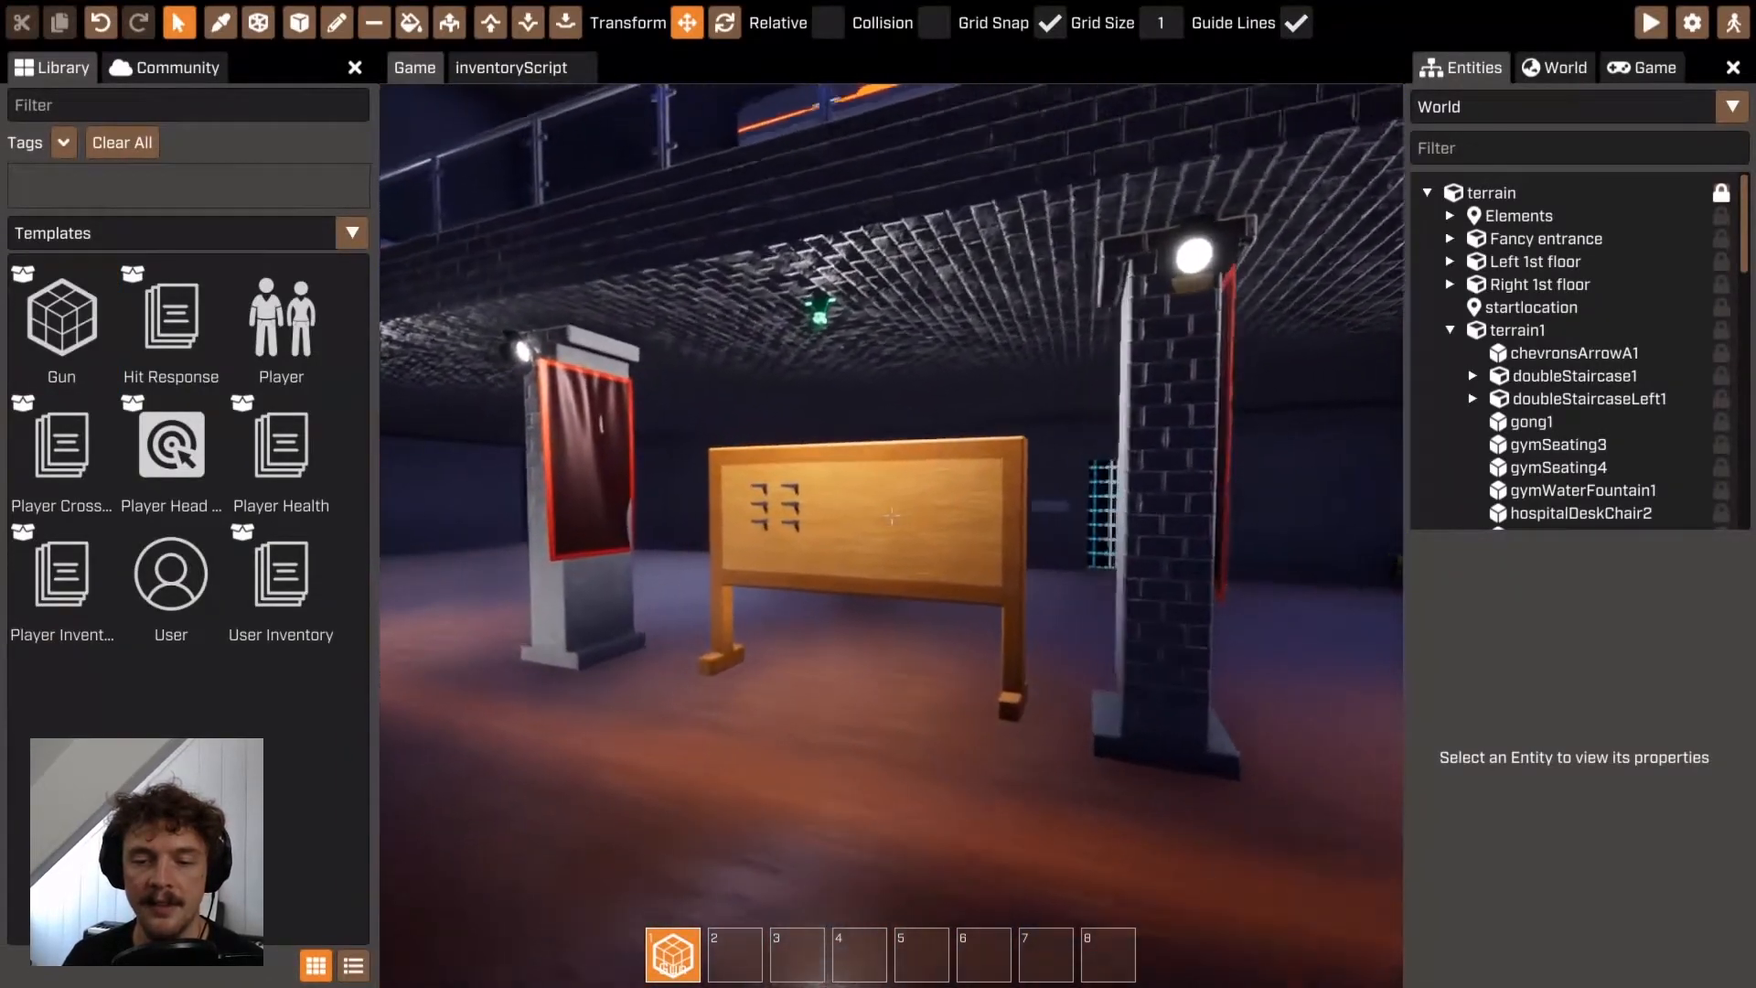
key("s")
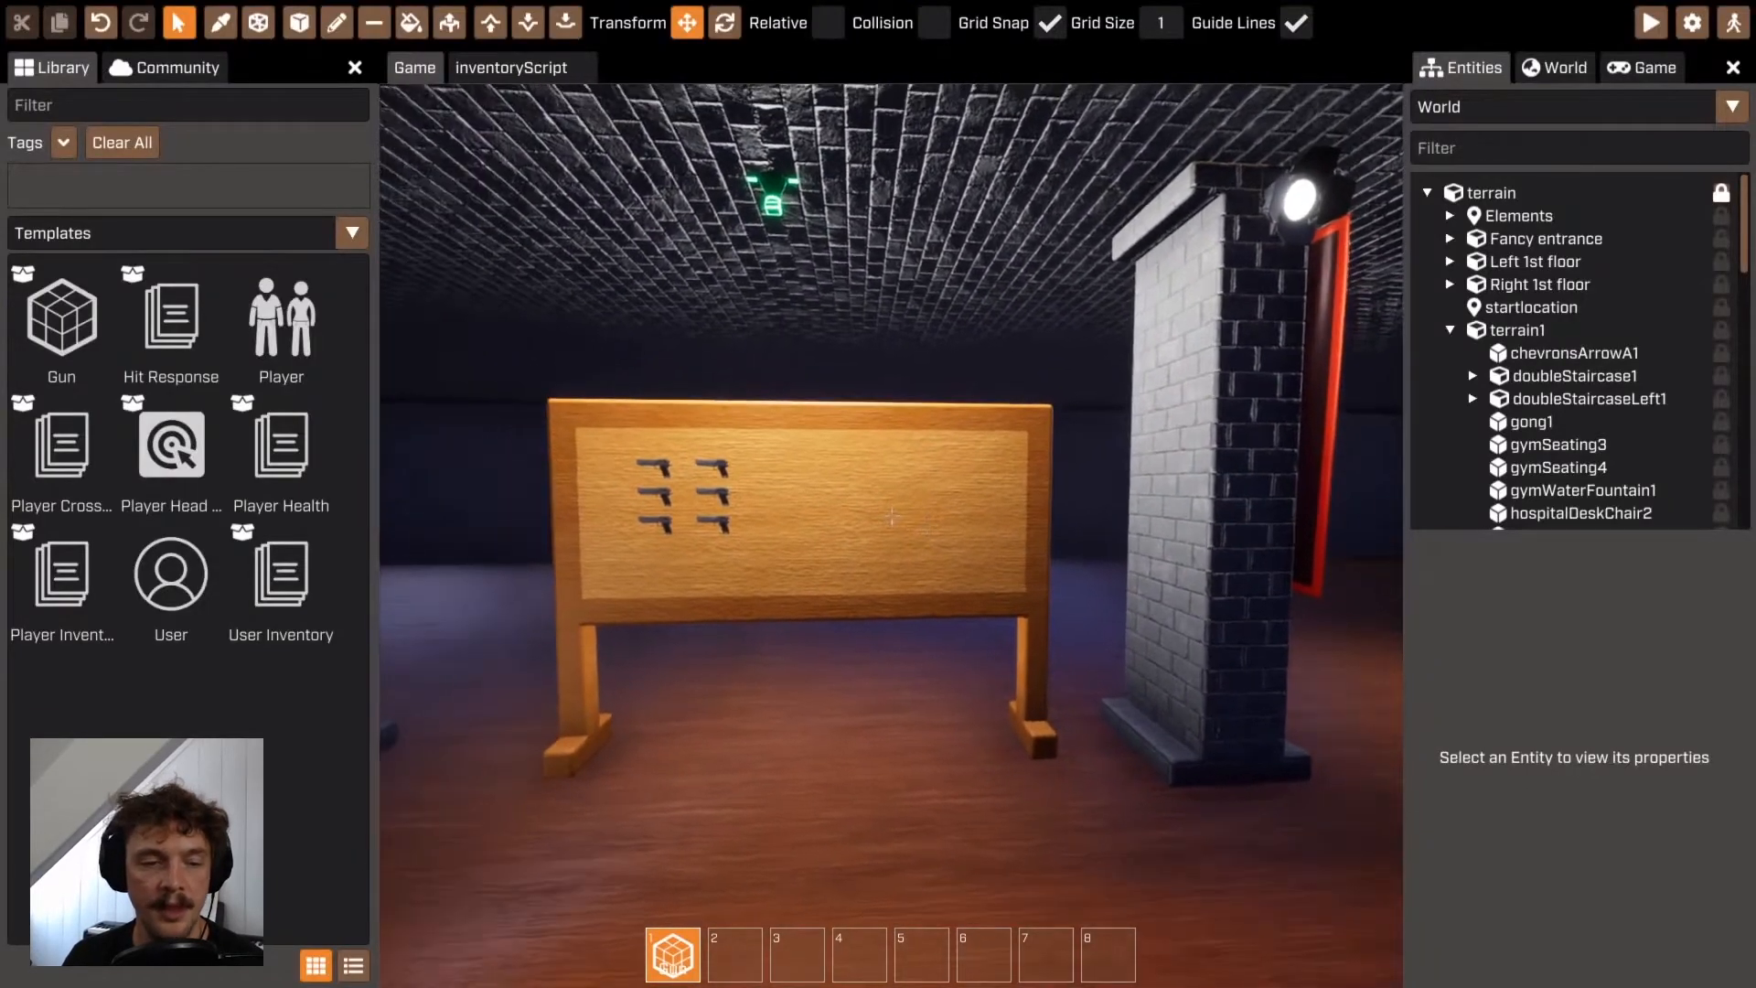
key("w")
right_click_drag(878, 493, 859, 505)
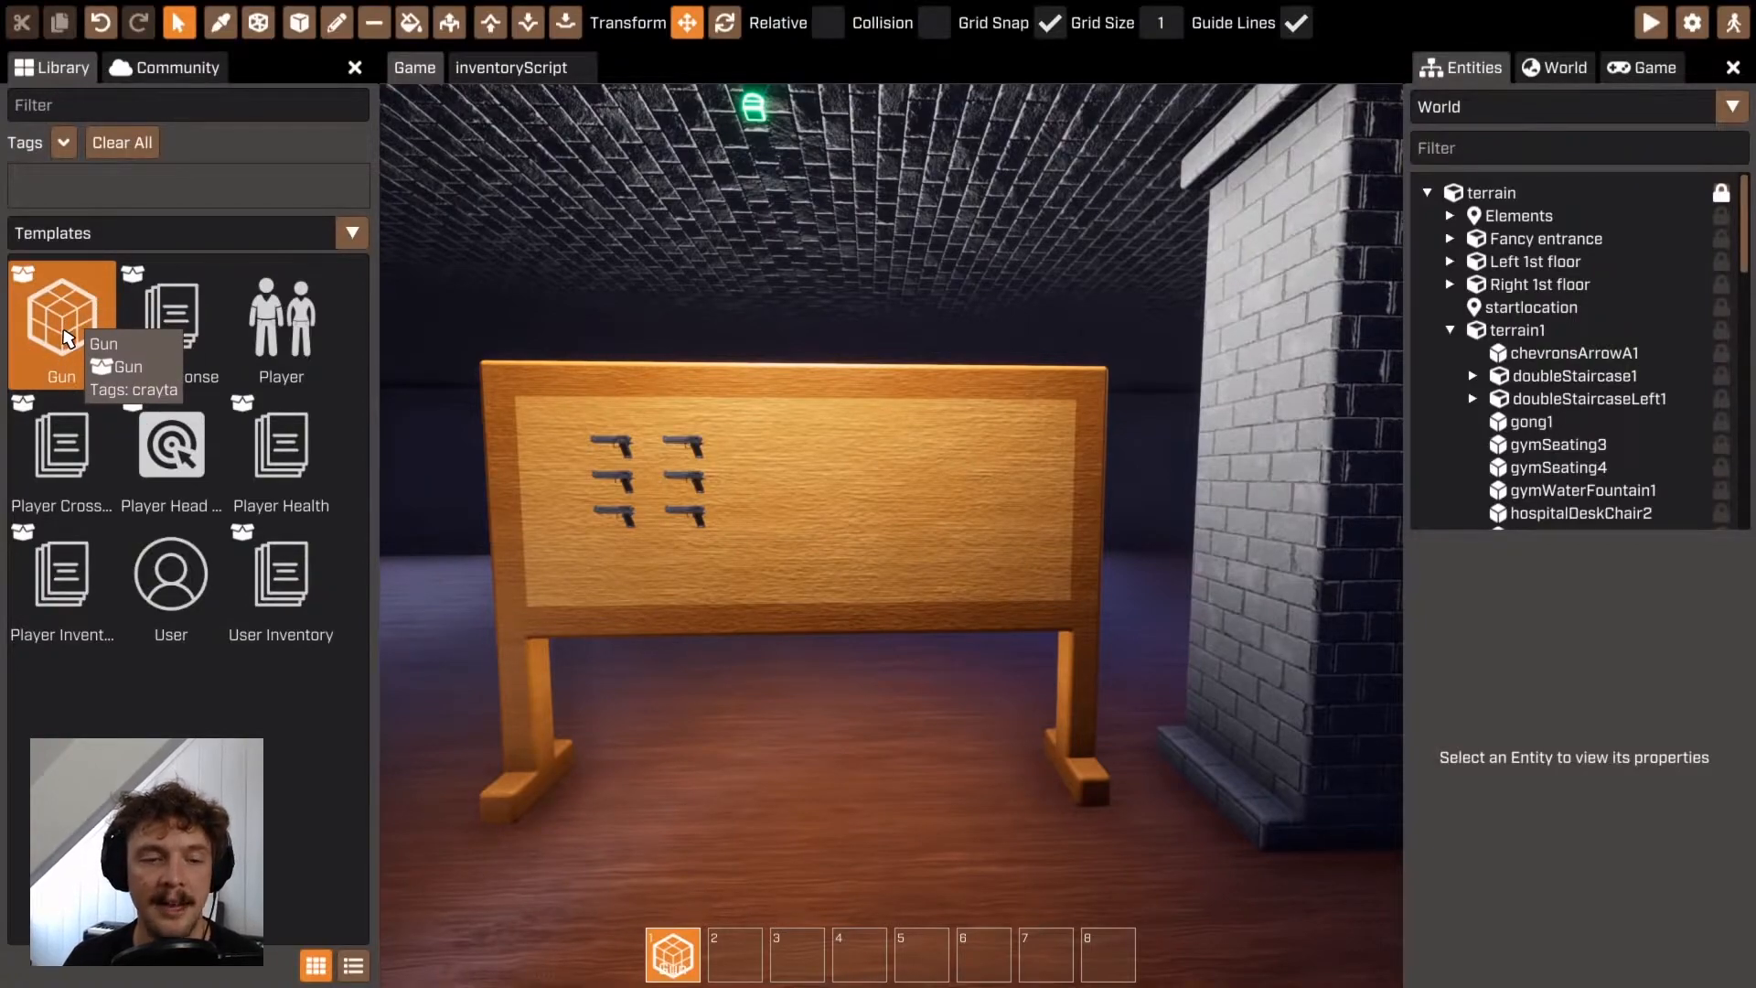
left_click_drag(64, 339, 838, 476)
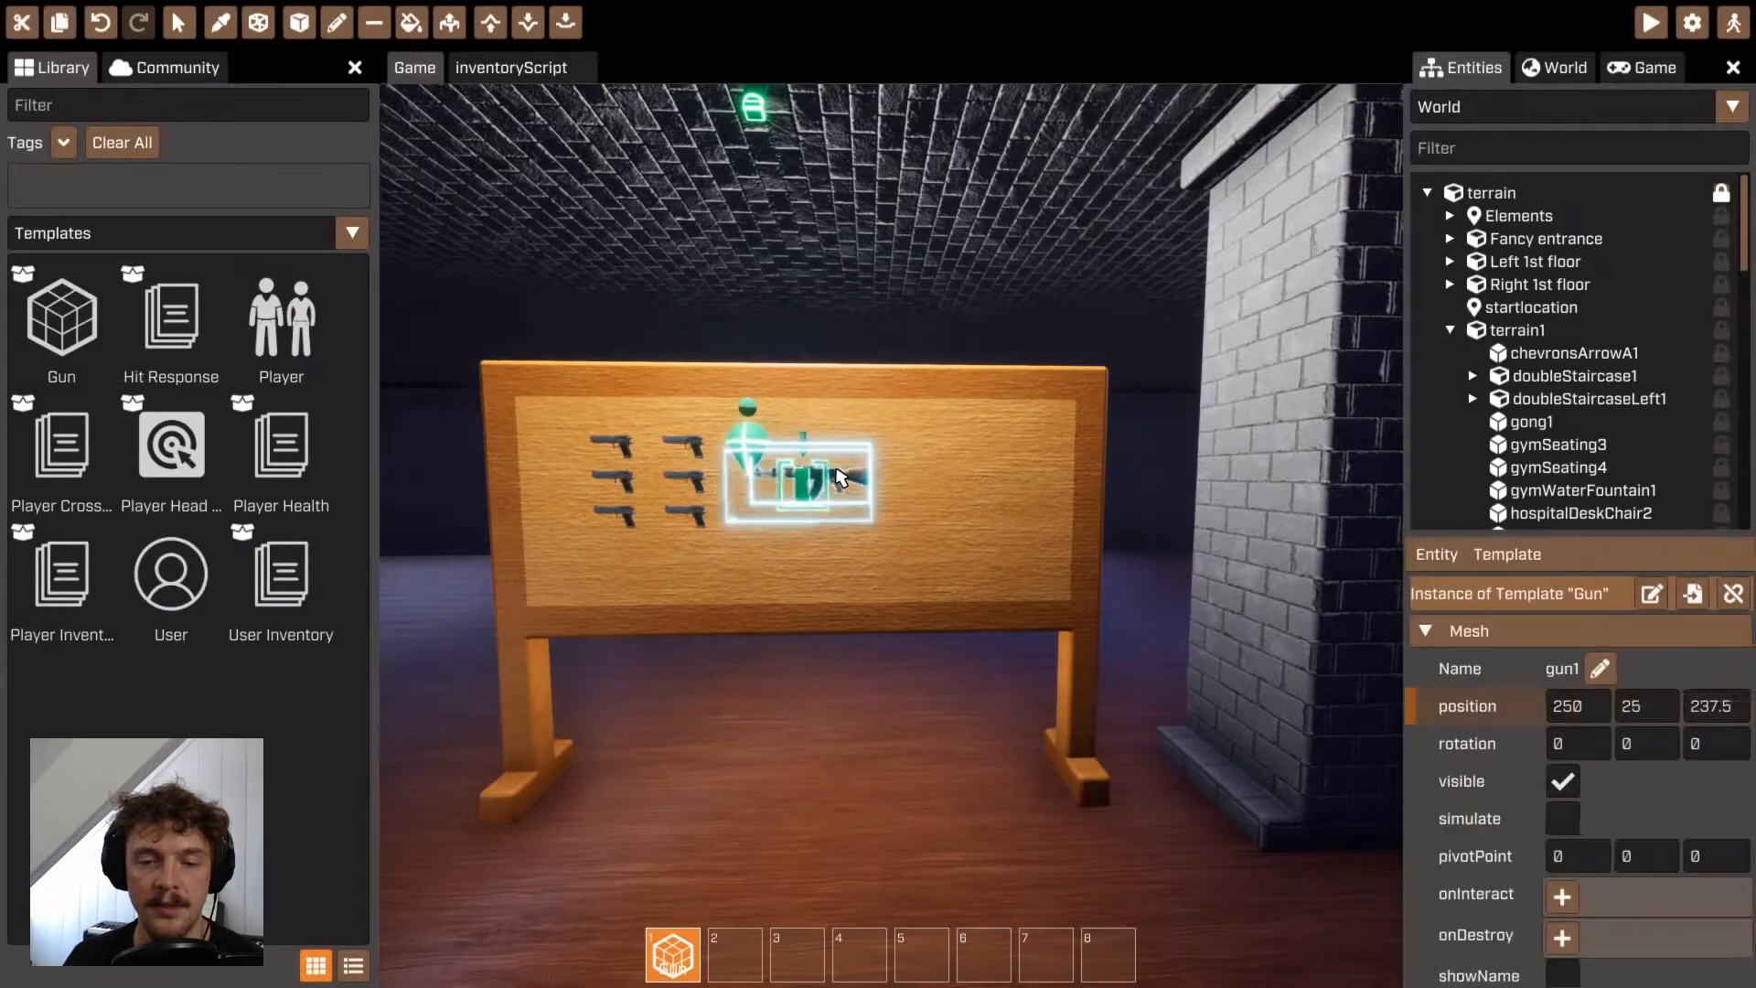
left_click(180, 23)
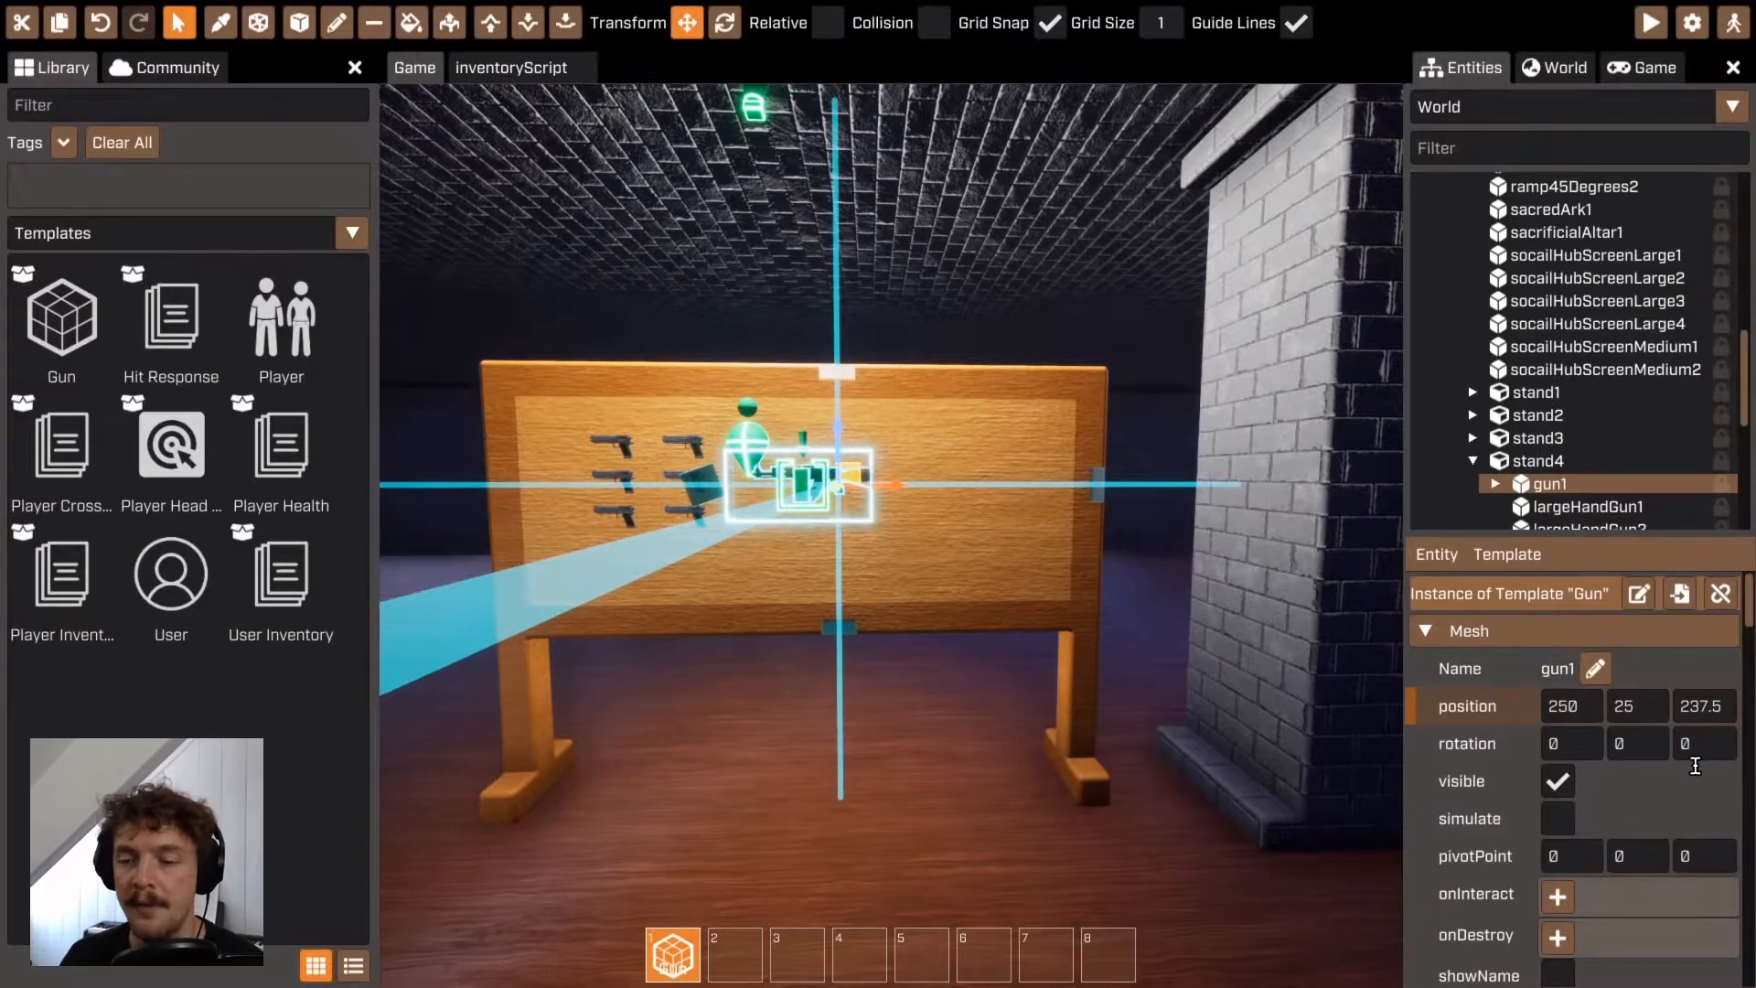
Enable showOnInit in the pickupSpawnerScript of the placed gun
scroll(1748, 809, "down", 10)
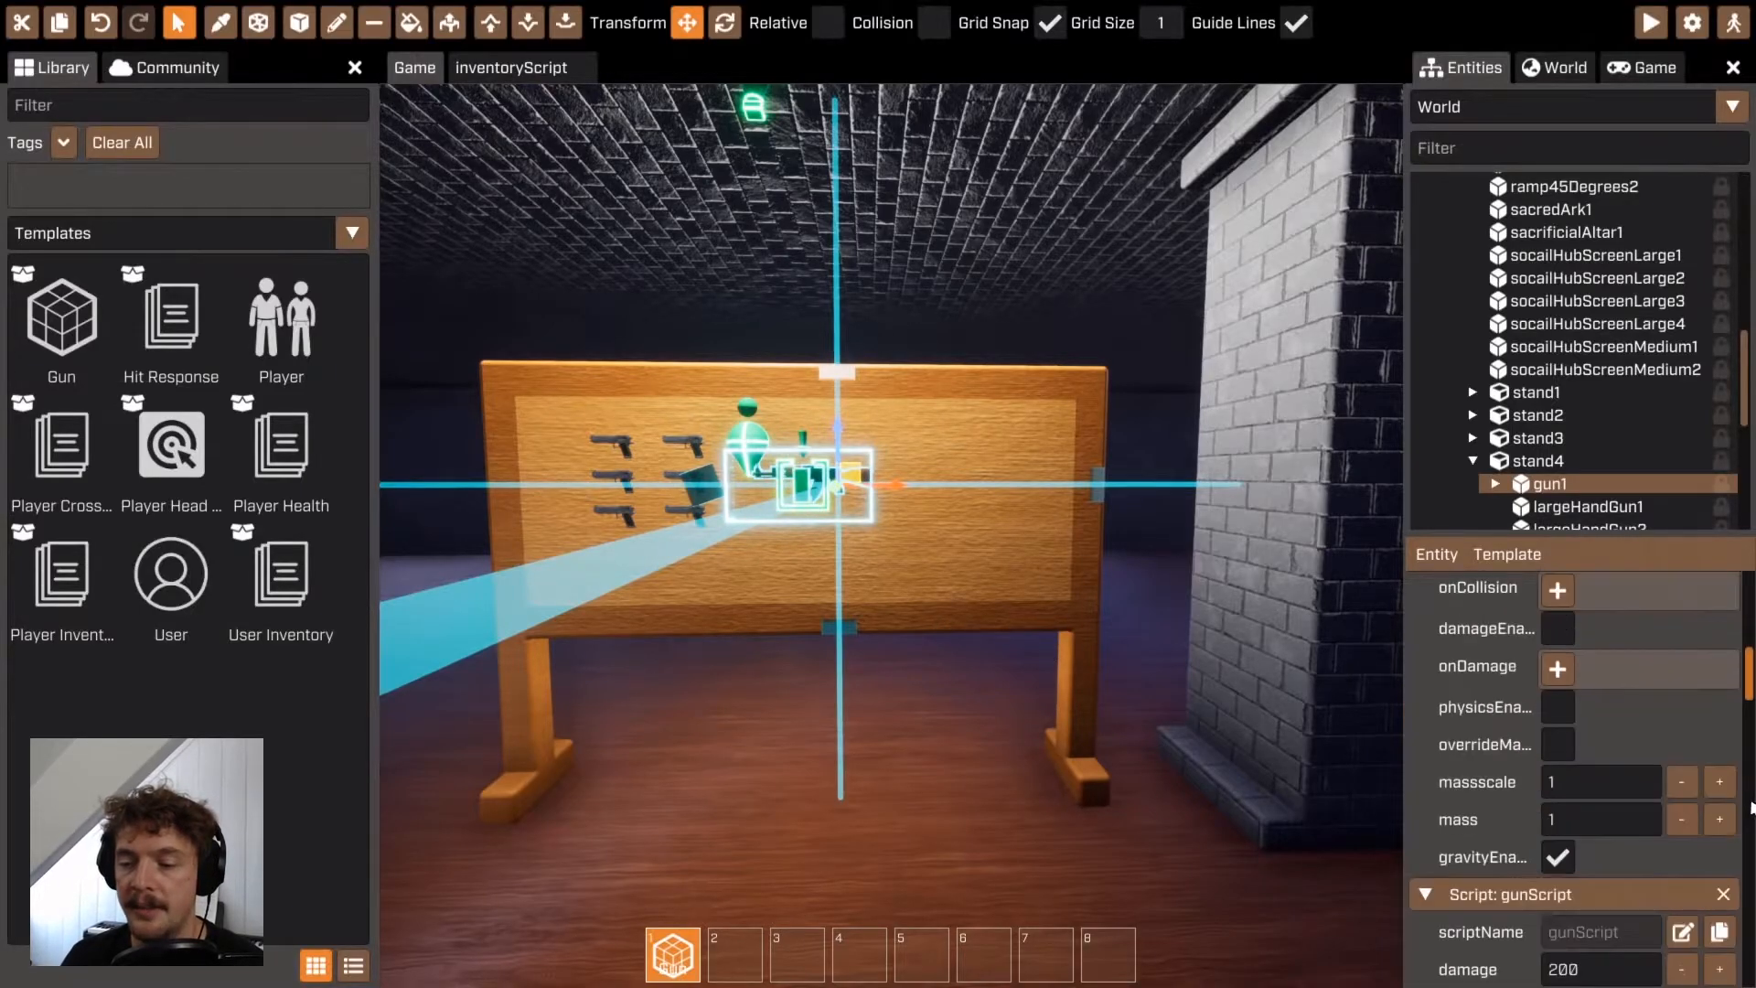
scroll(1748, 810, "down", 10)
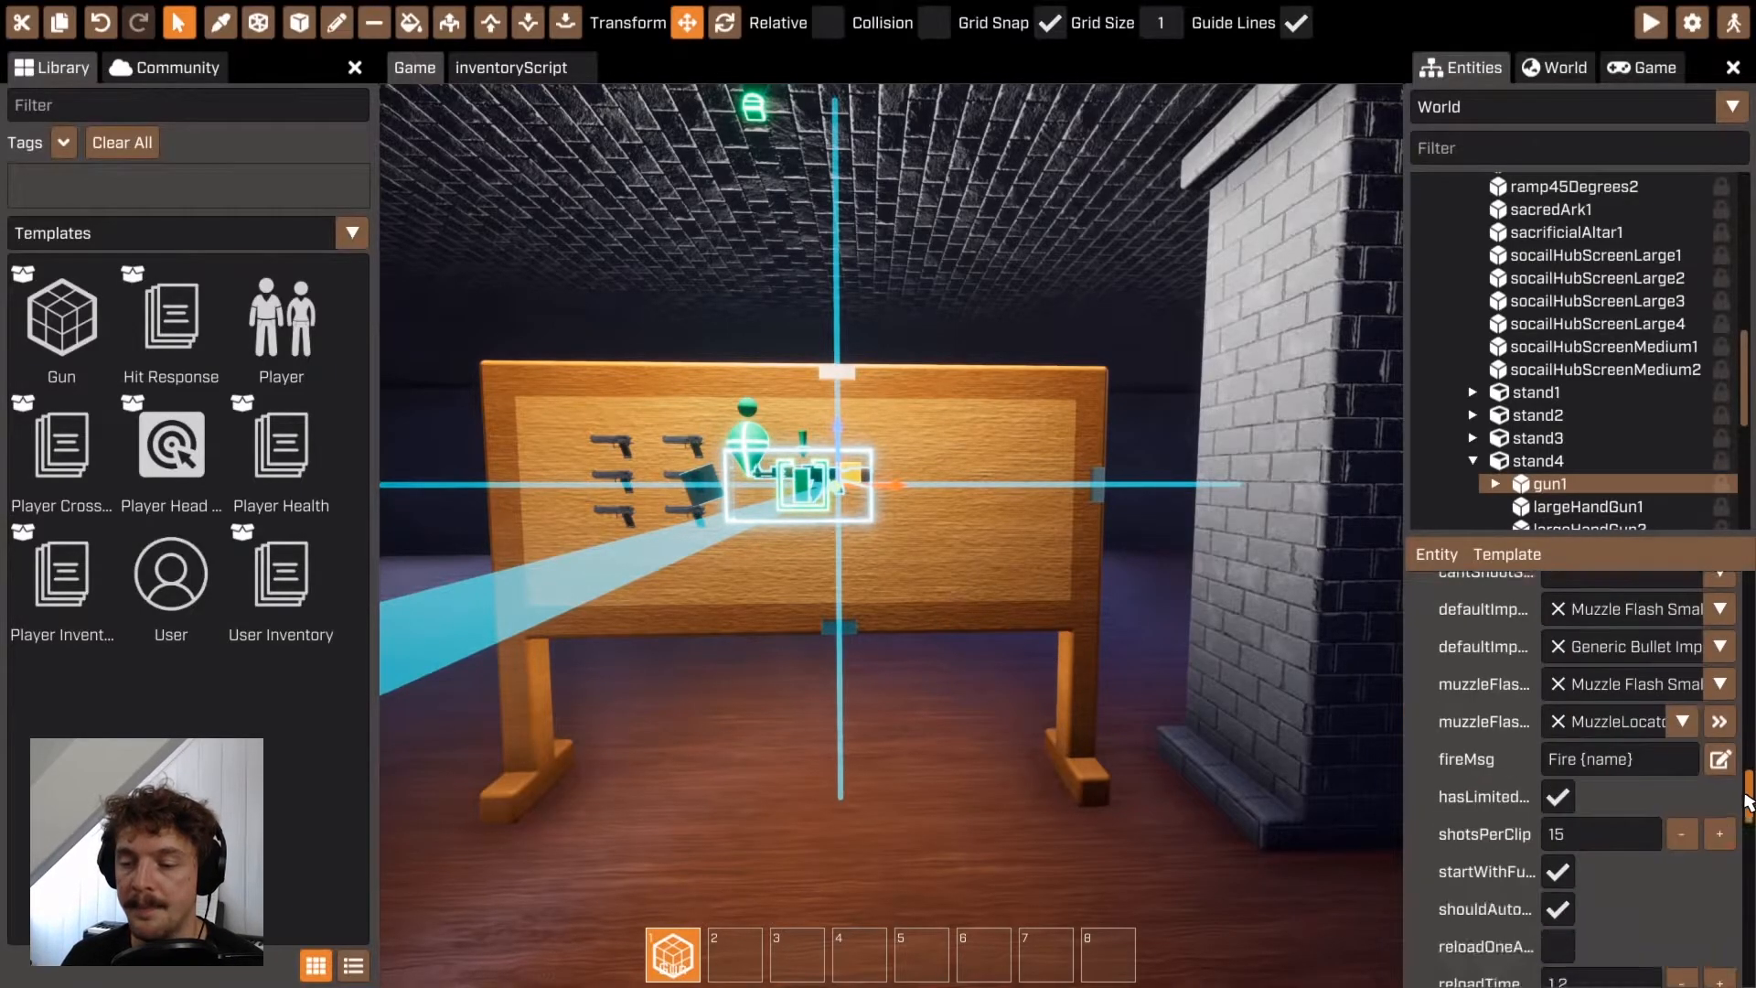
scroll(1609, 759, "up", 3)
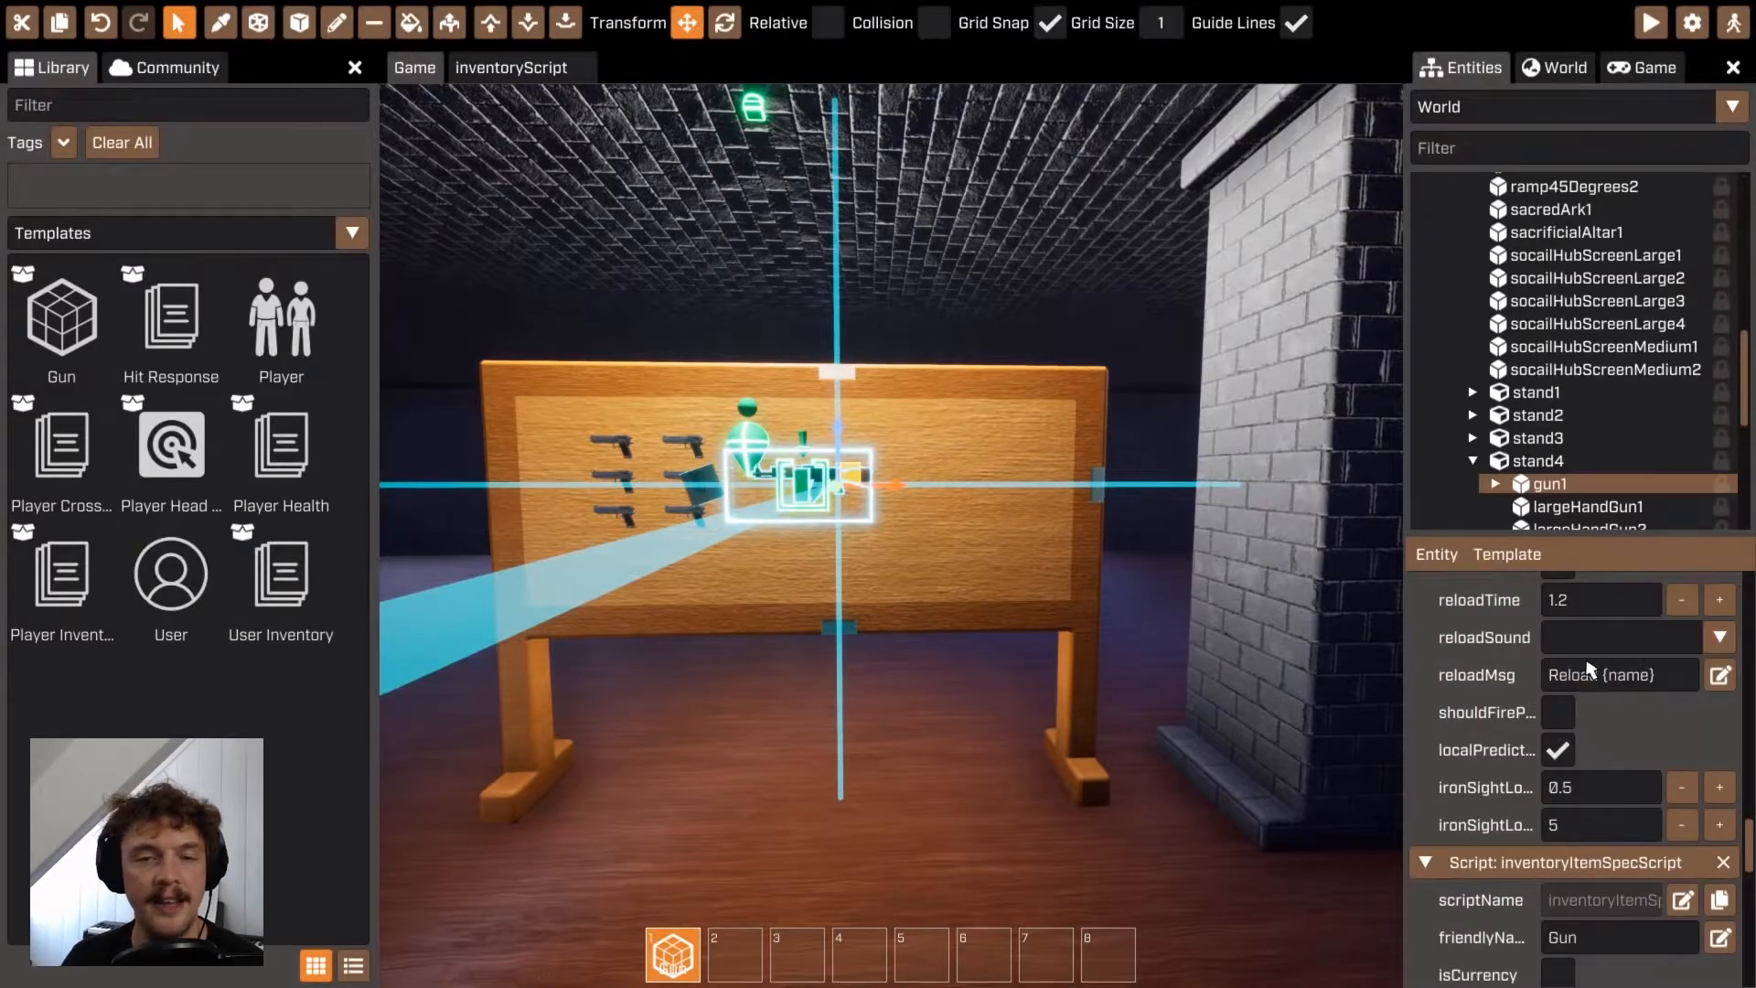
scroll(1616, 755, "down", 5)
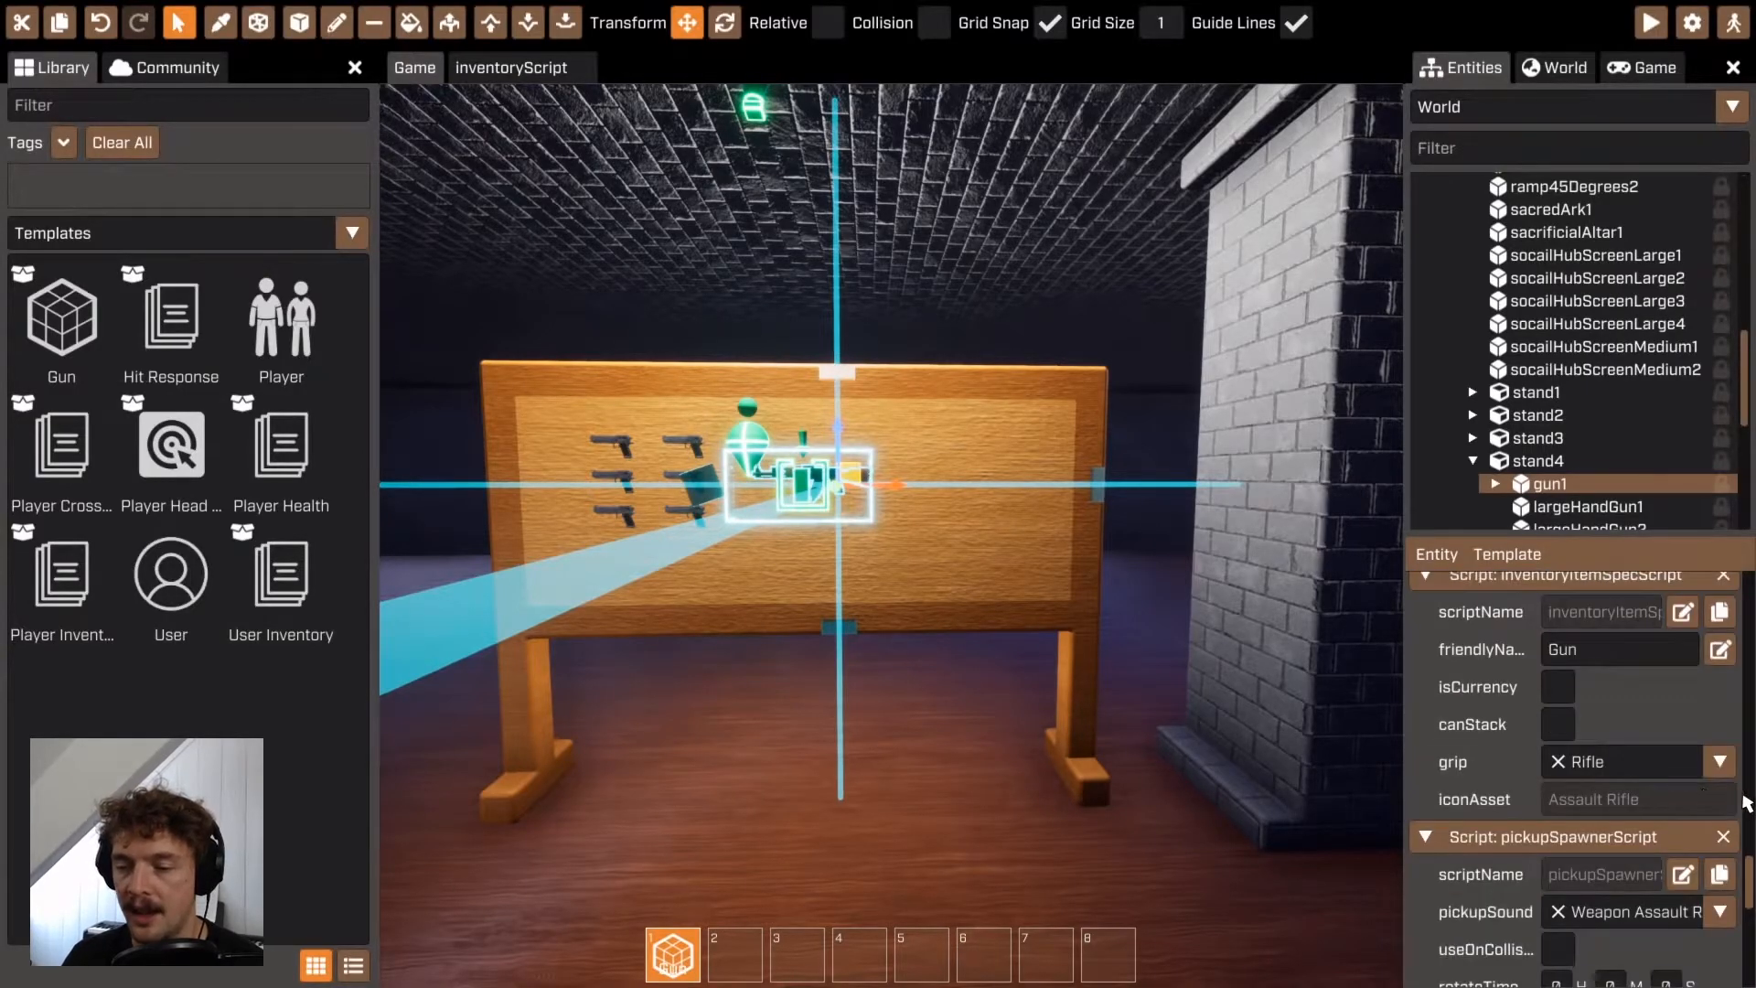
scroll(1719, 787, "down", 3)
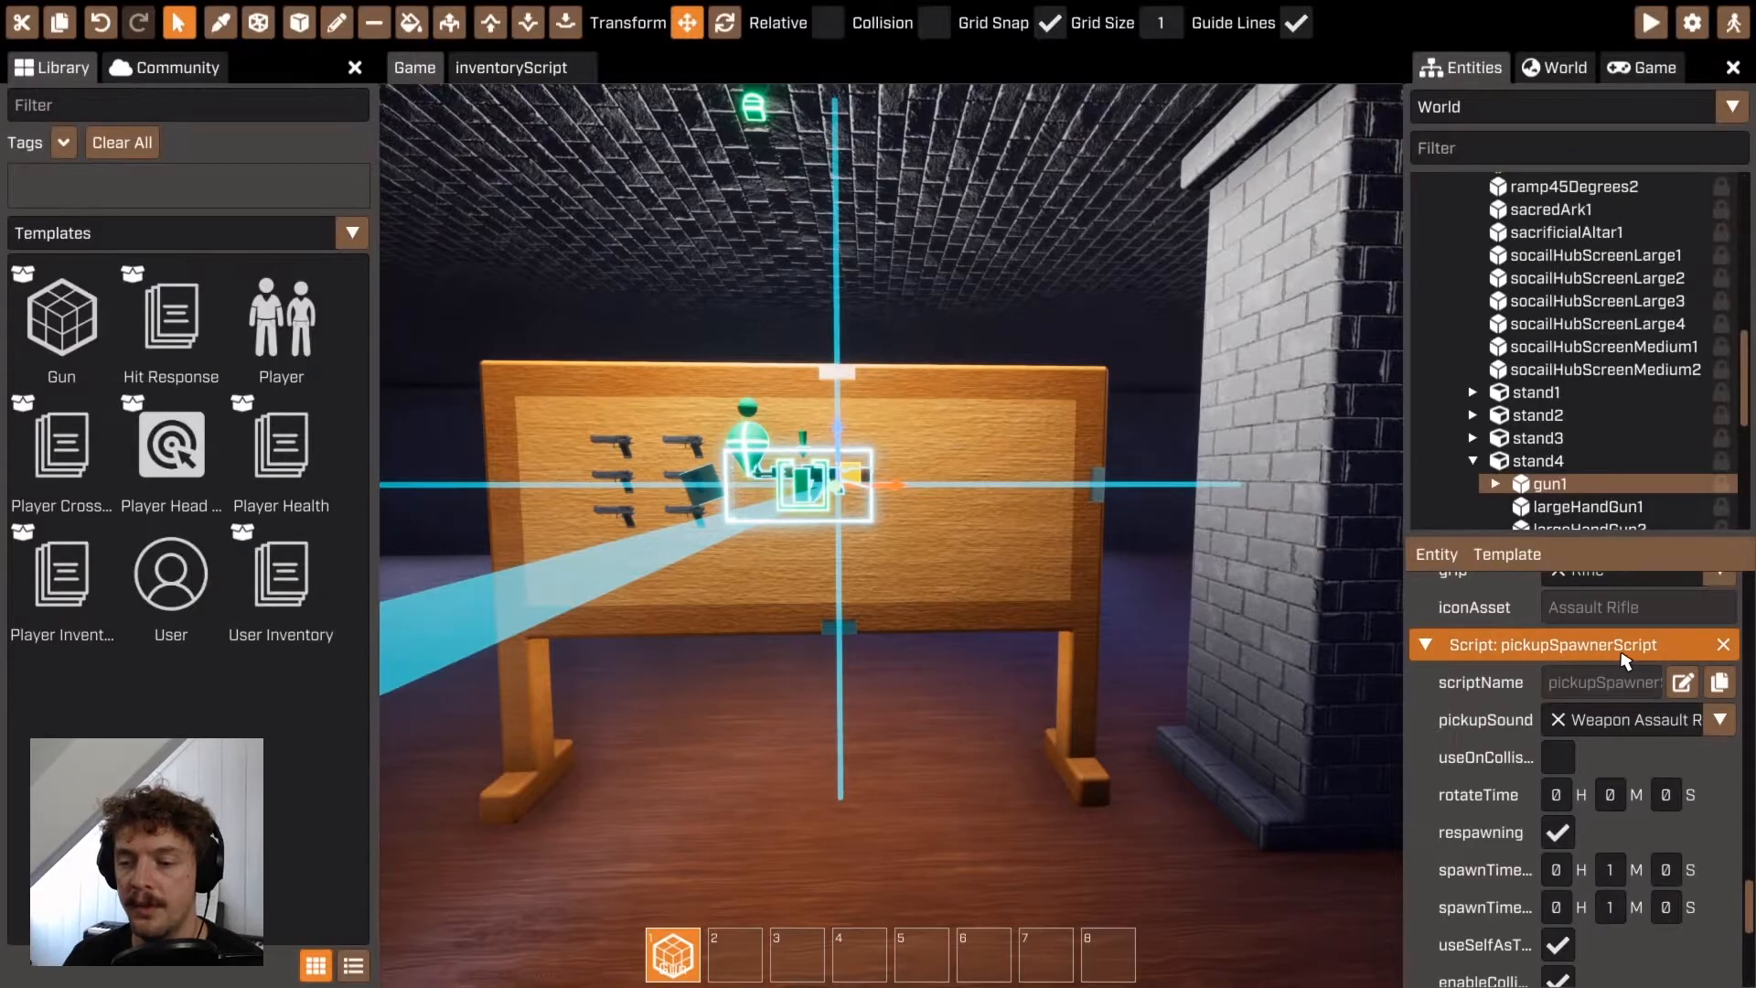
scroll(1624, 659, "down", 3)
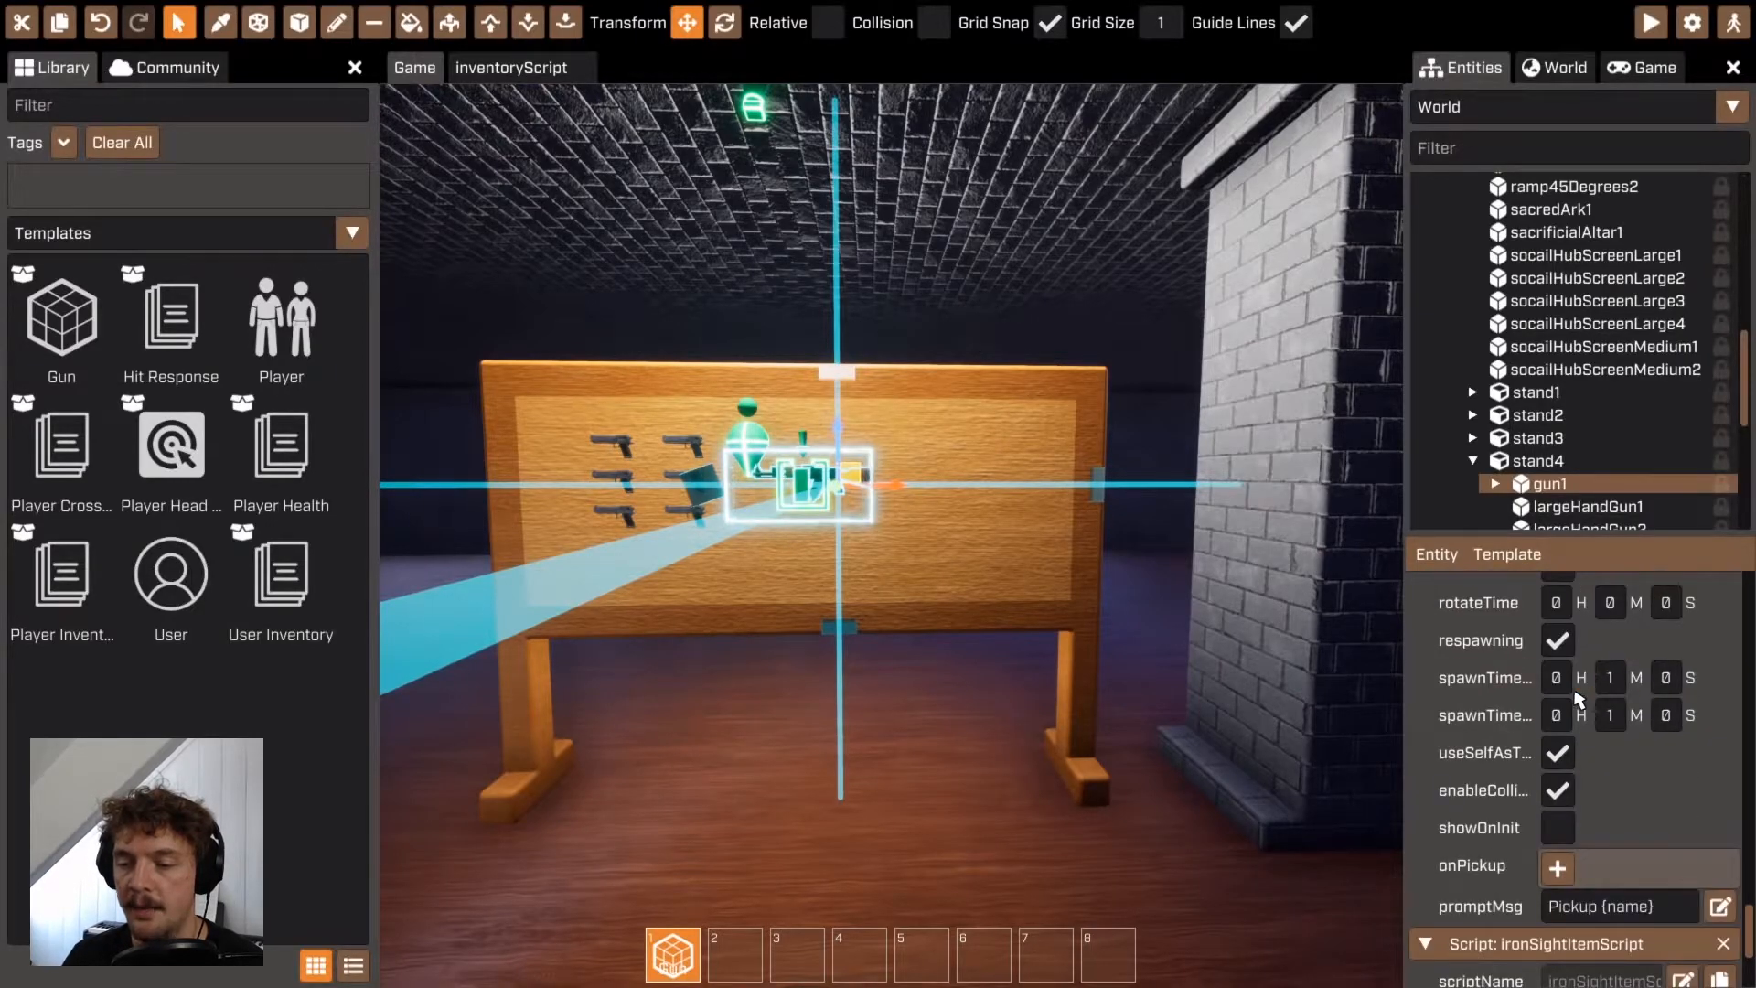
left_click(1557, 829)
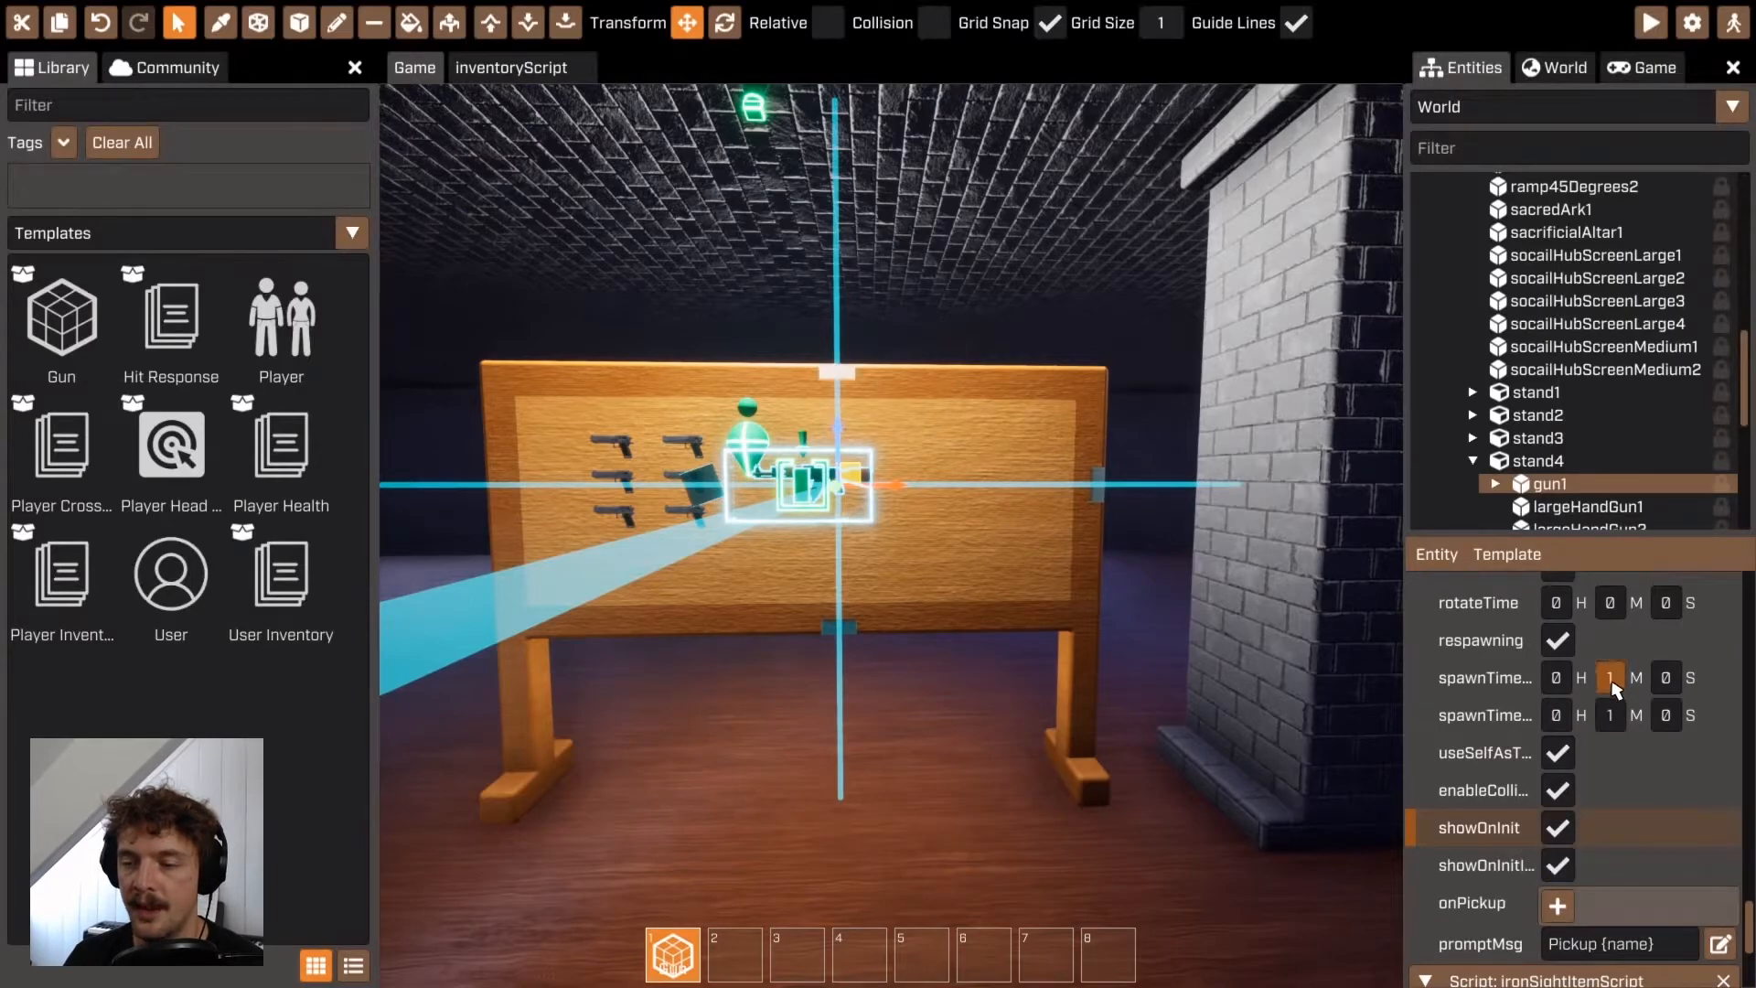
Set both spawn times in the gun's pickupSpawnerScript to 0 minutes 10 seconds
type("0")
key("Tab")
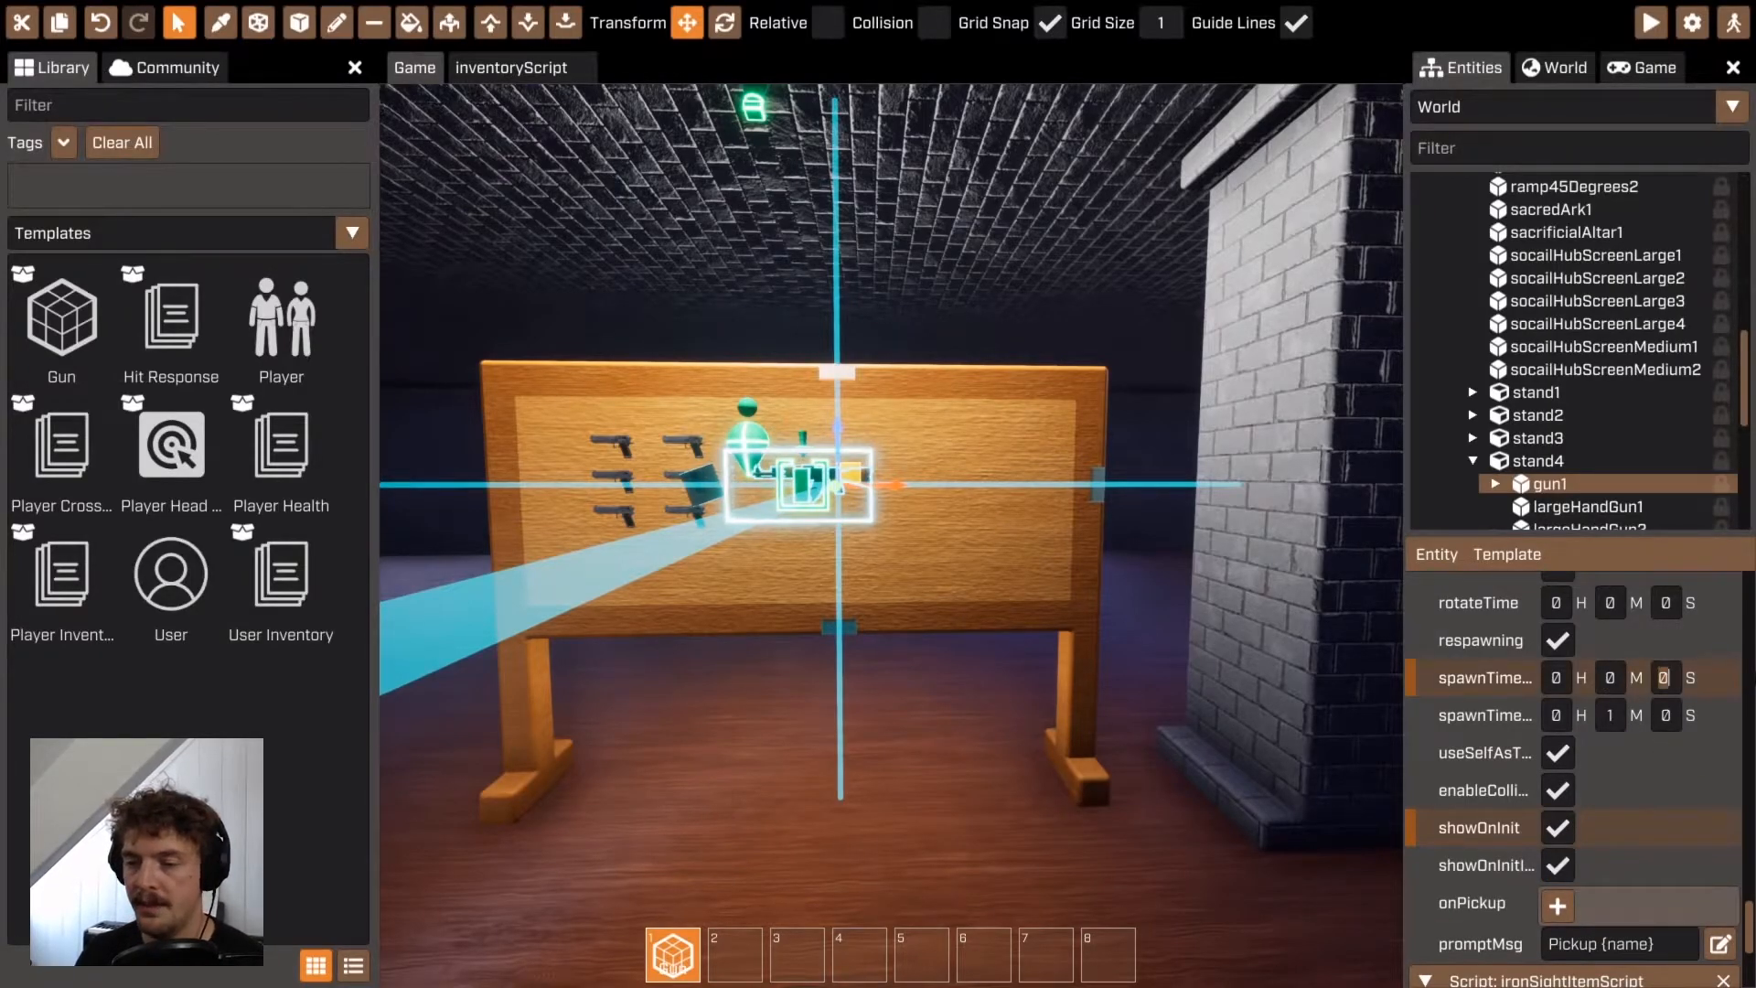
left_click(1614, 715)
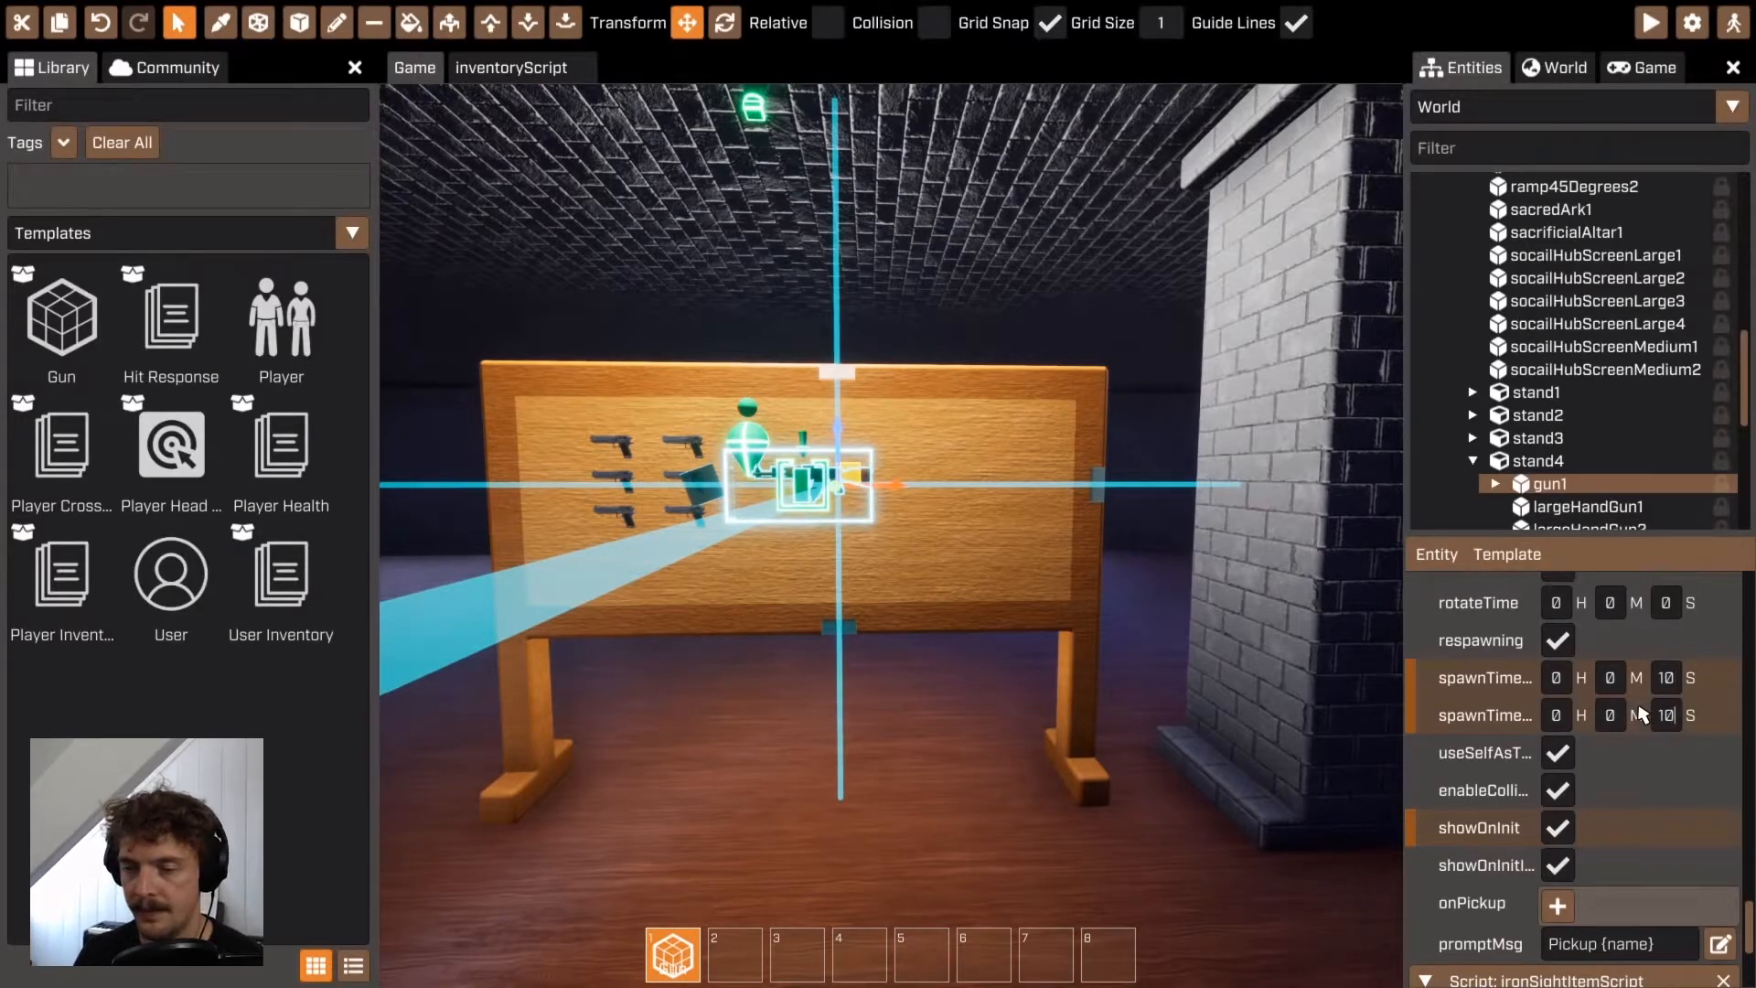
right_click_drag(1125, 756, 1102, 622)
left_click(1104, 618)
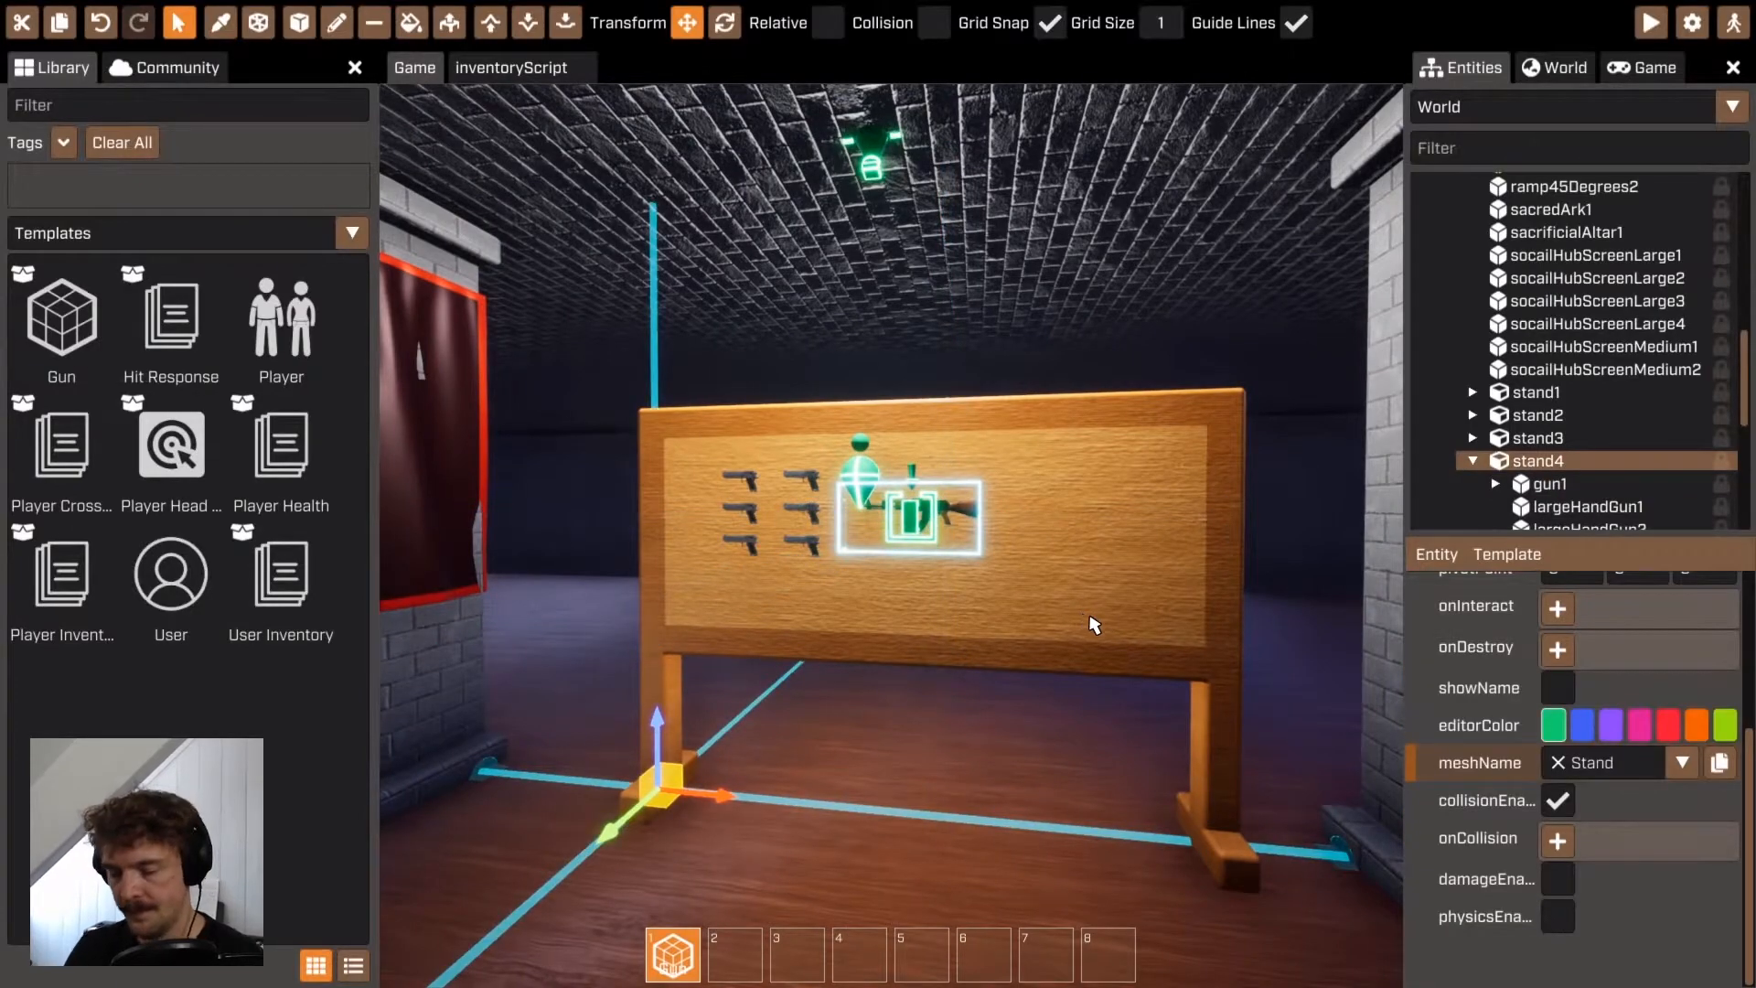
Playtest picking up the gun from the wooden stand, switch back to the first inventory slot, and return to editing
key("F5")
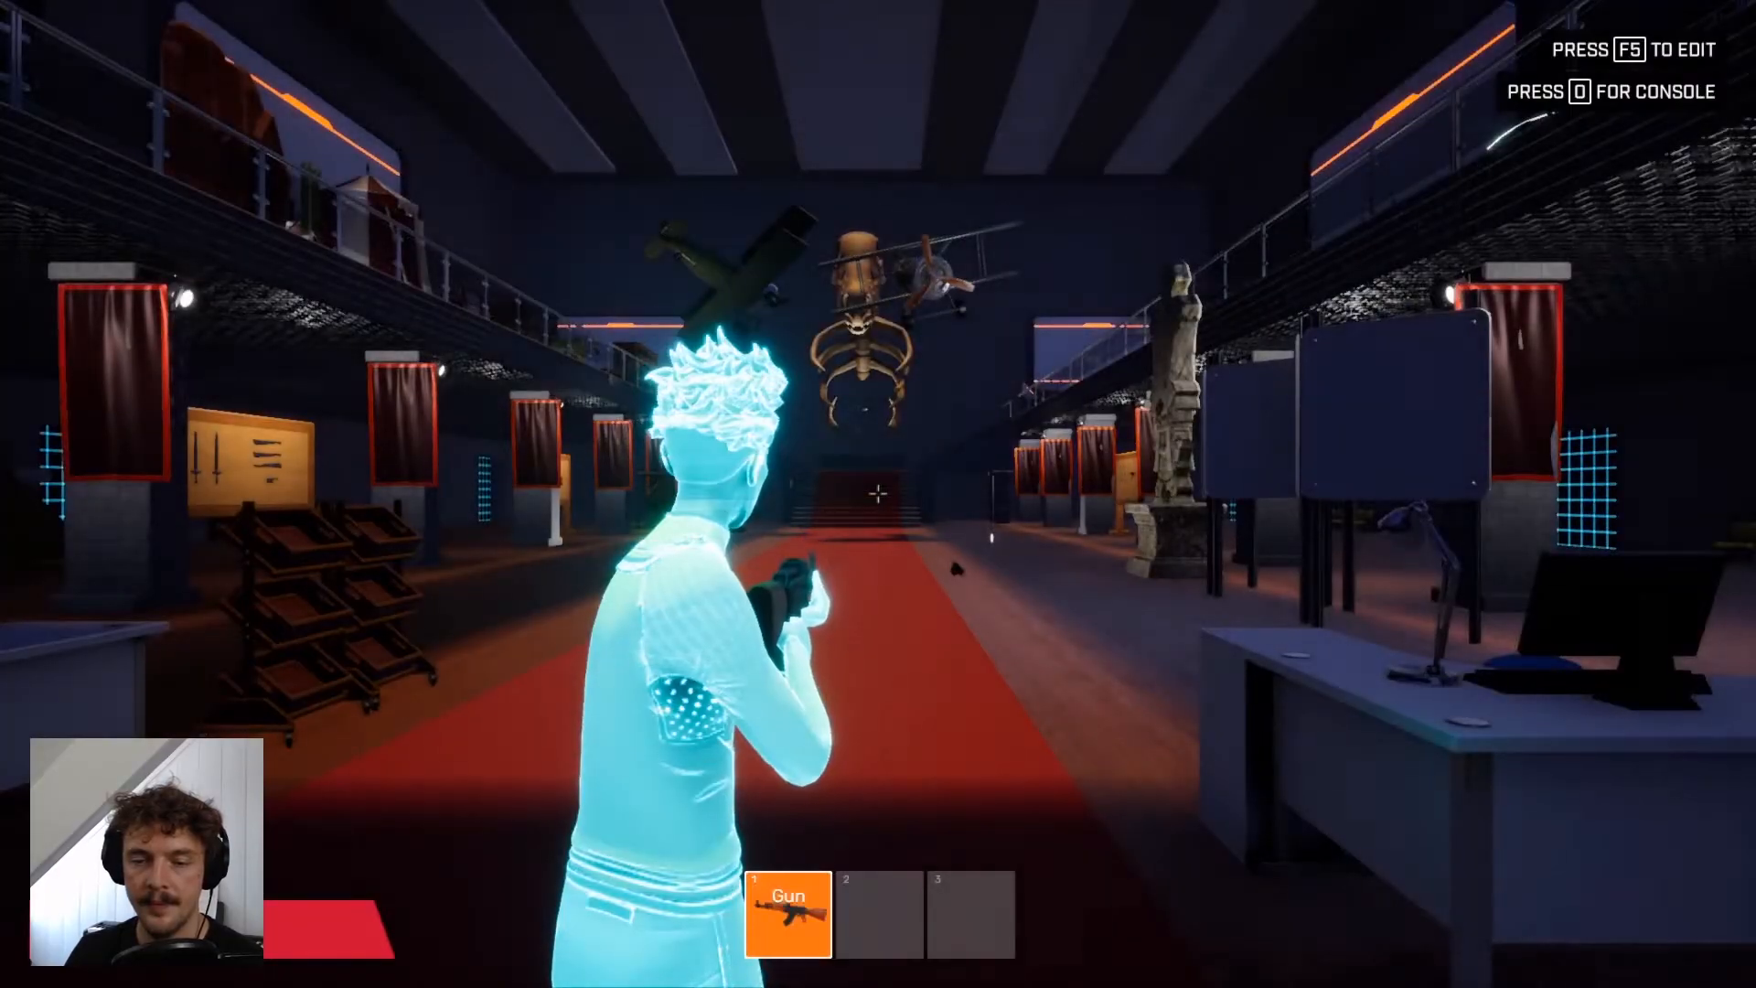
key("w")
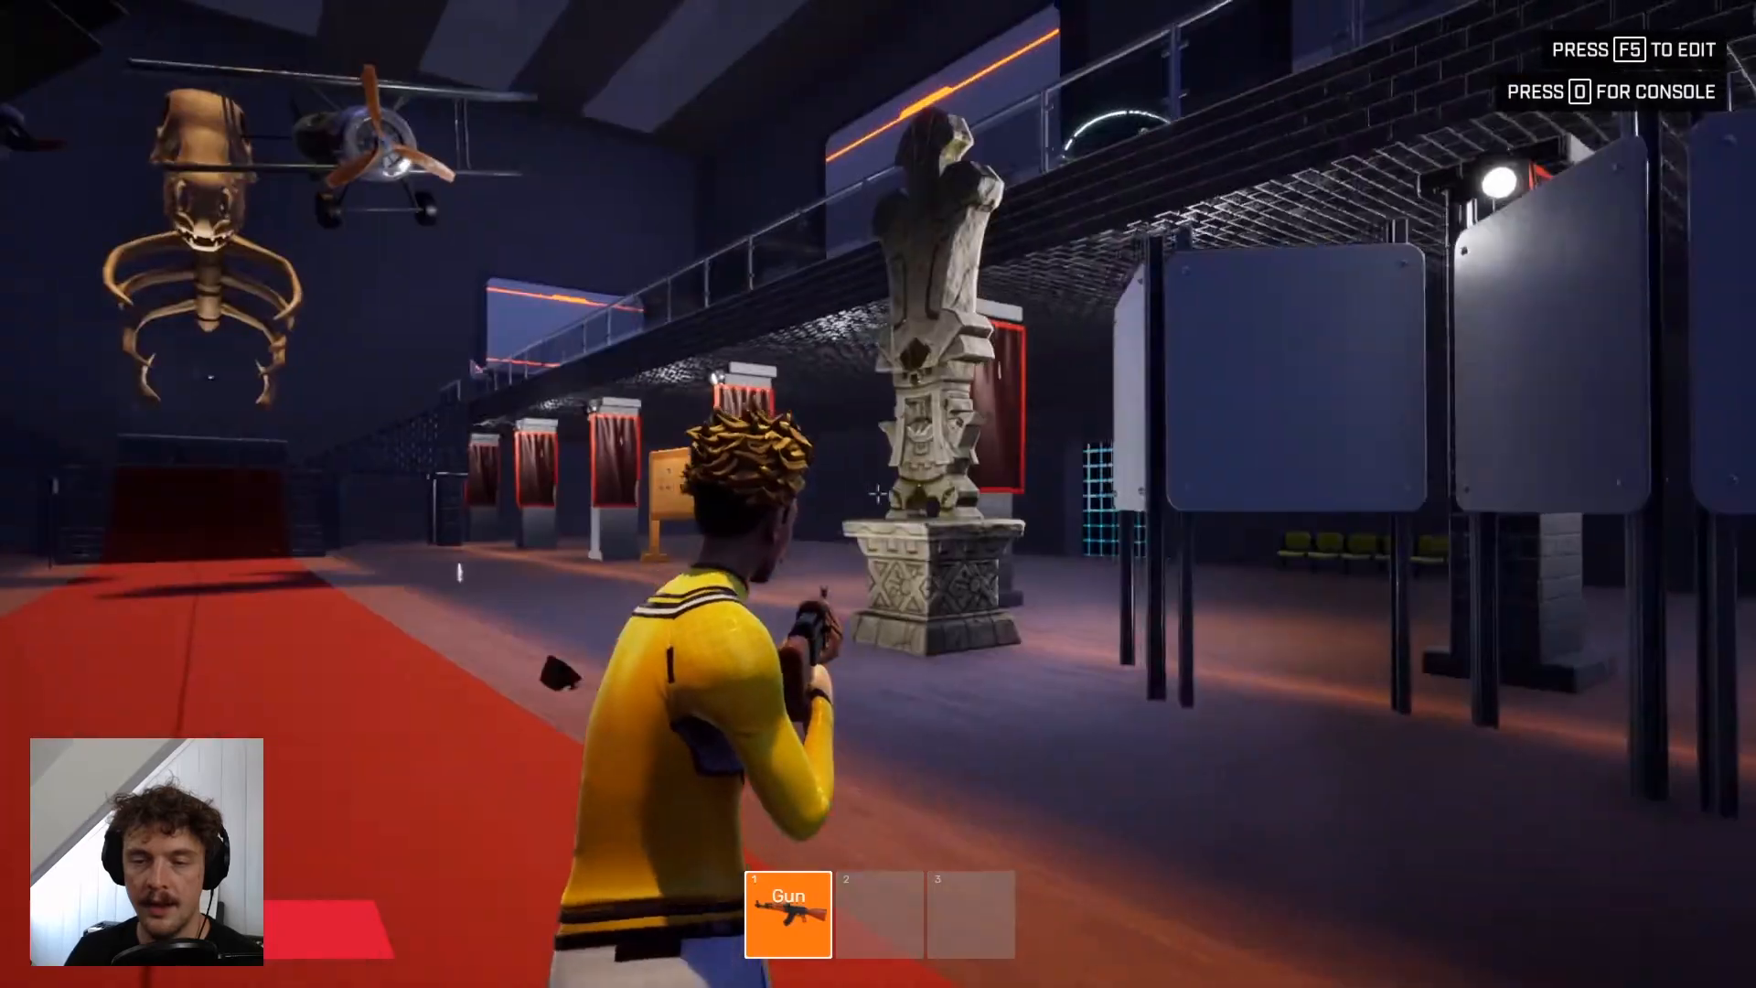
key("w")
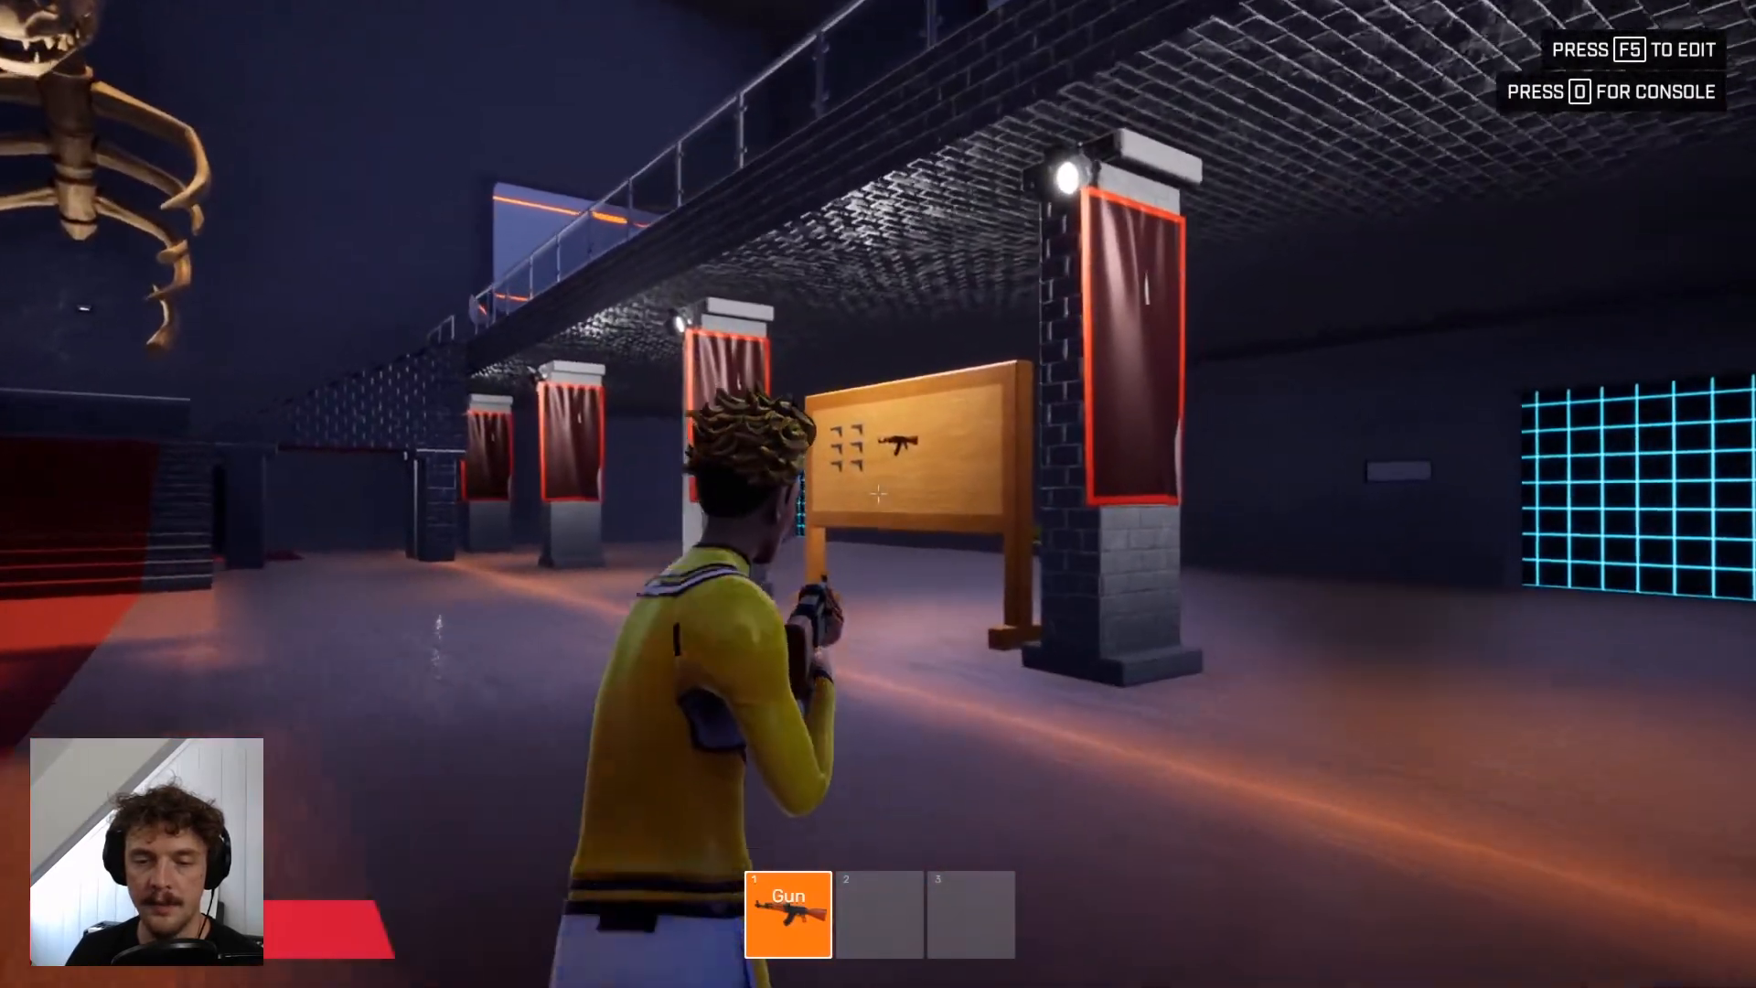
key("w")
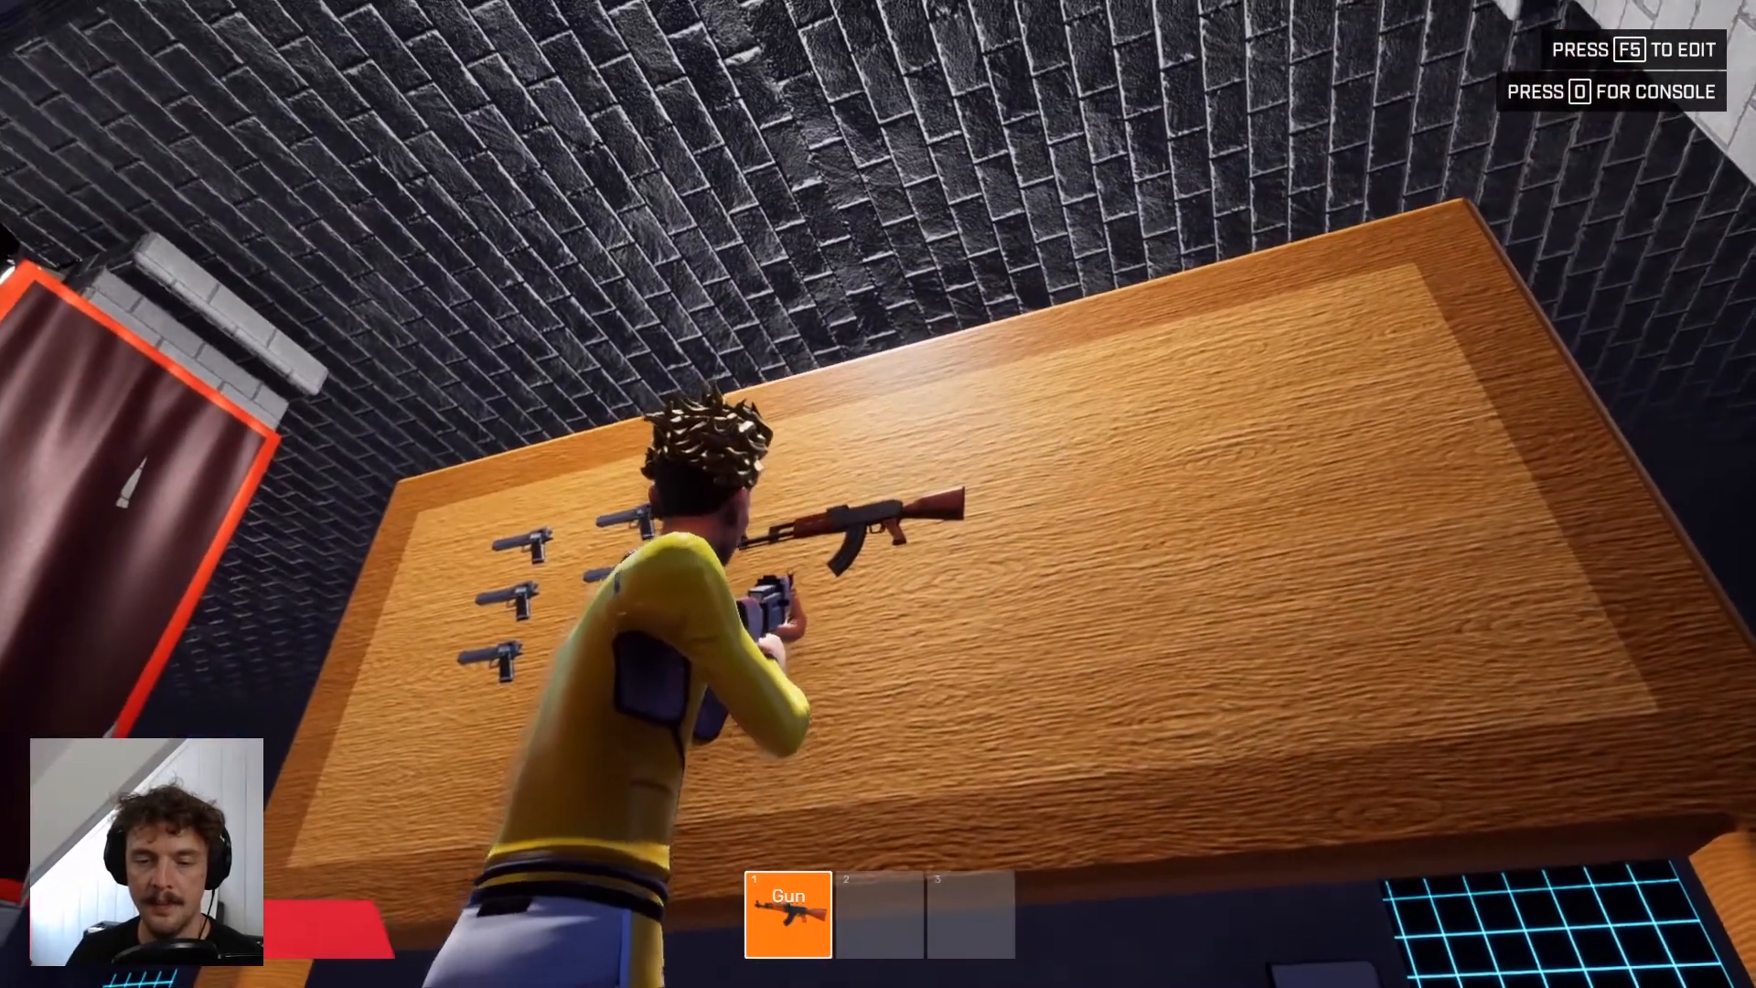
key("e")
key("s")
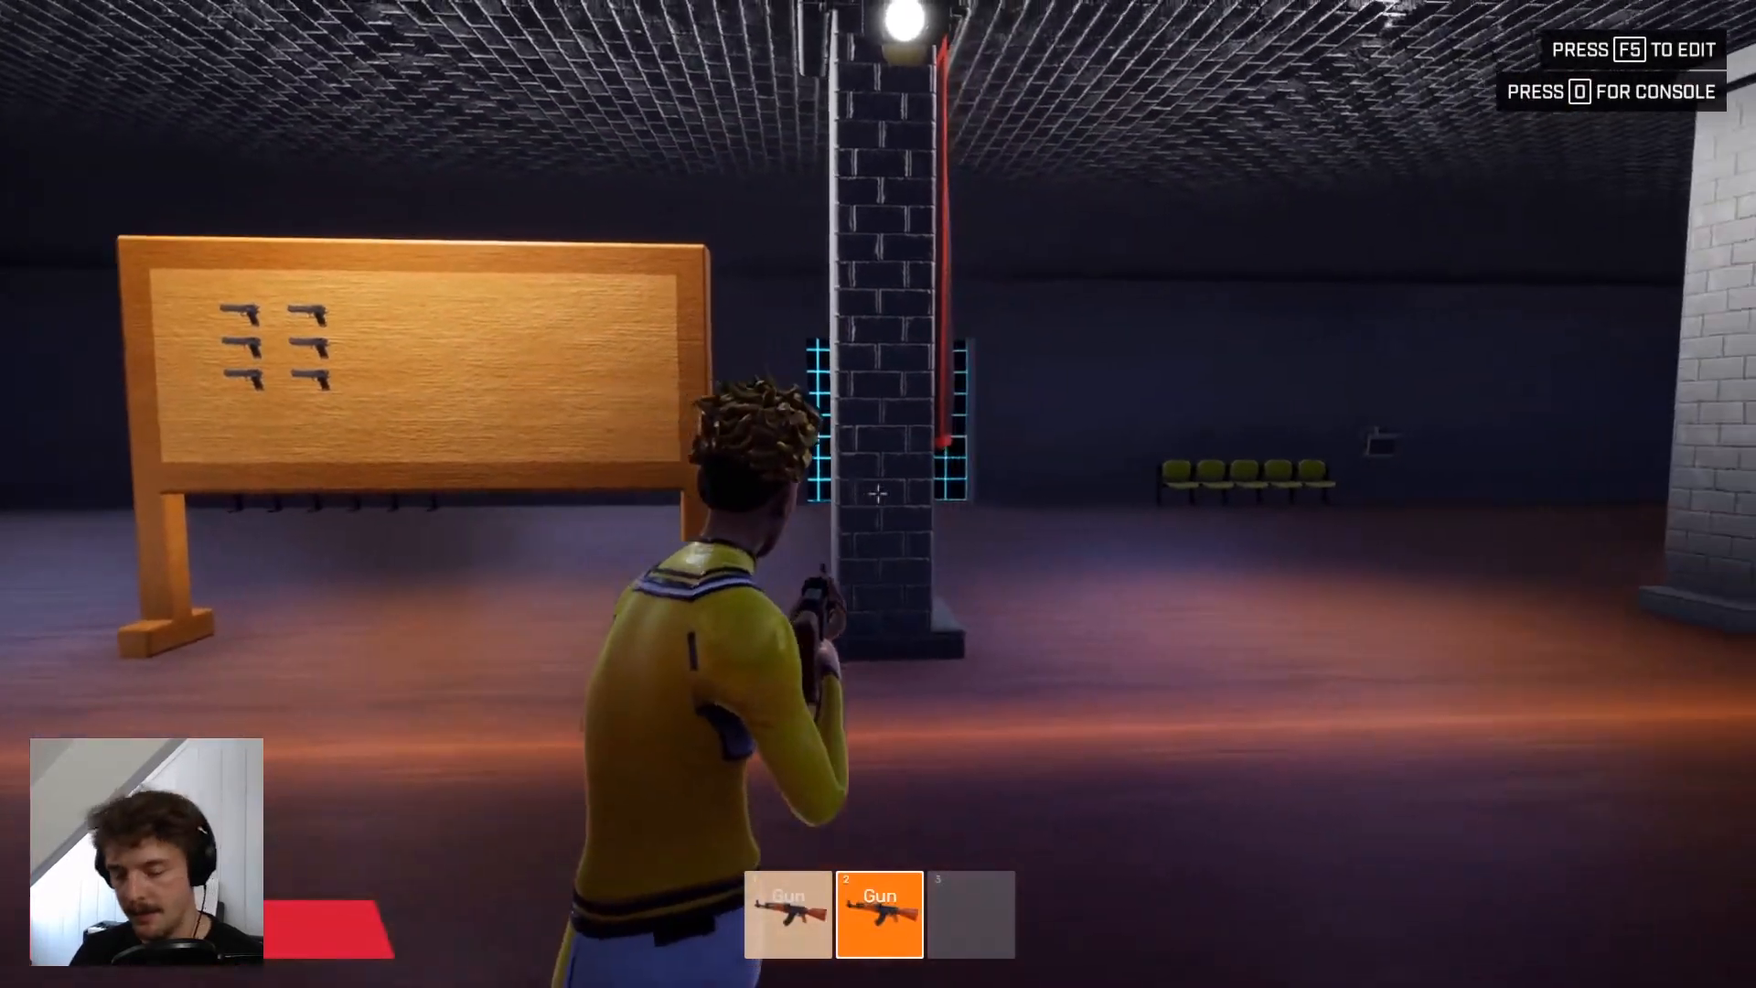
key("1")
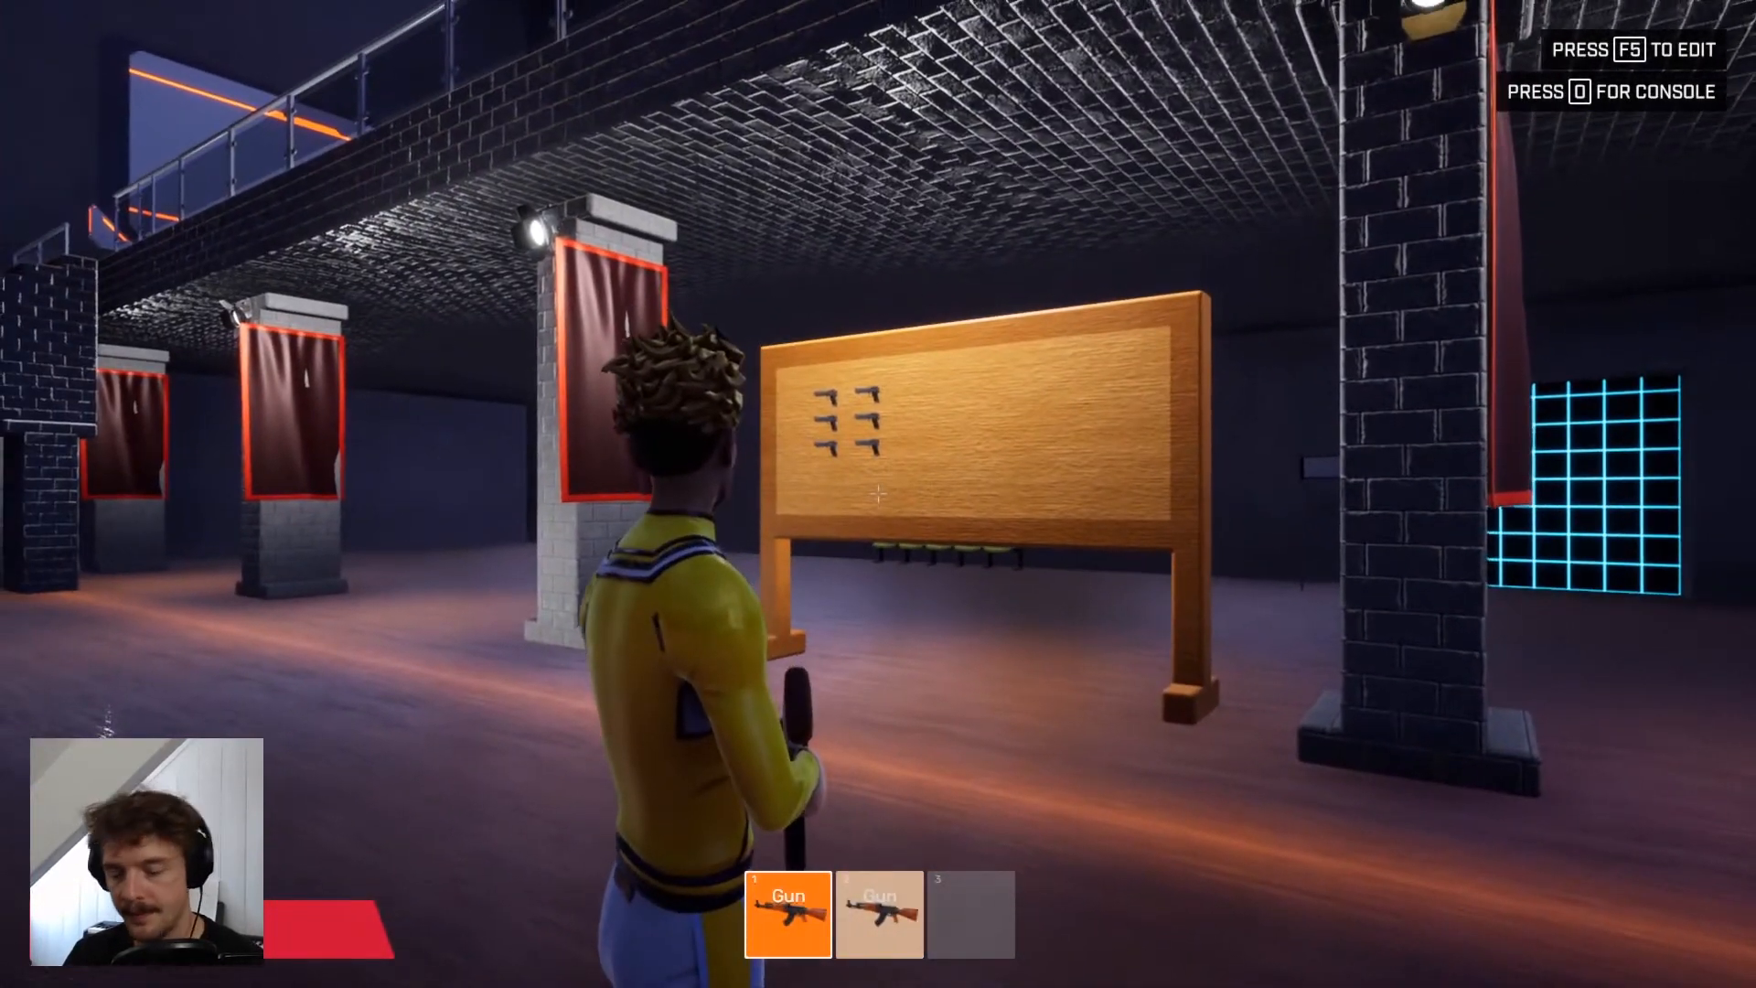
key("F5")
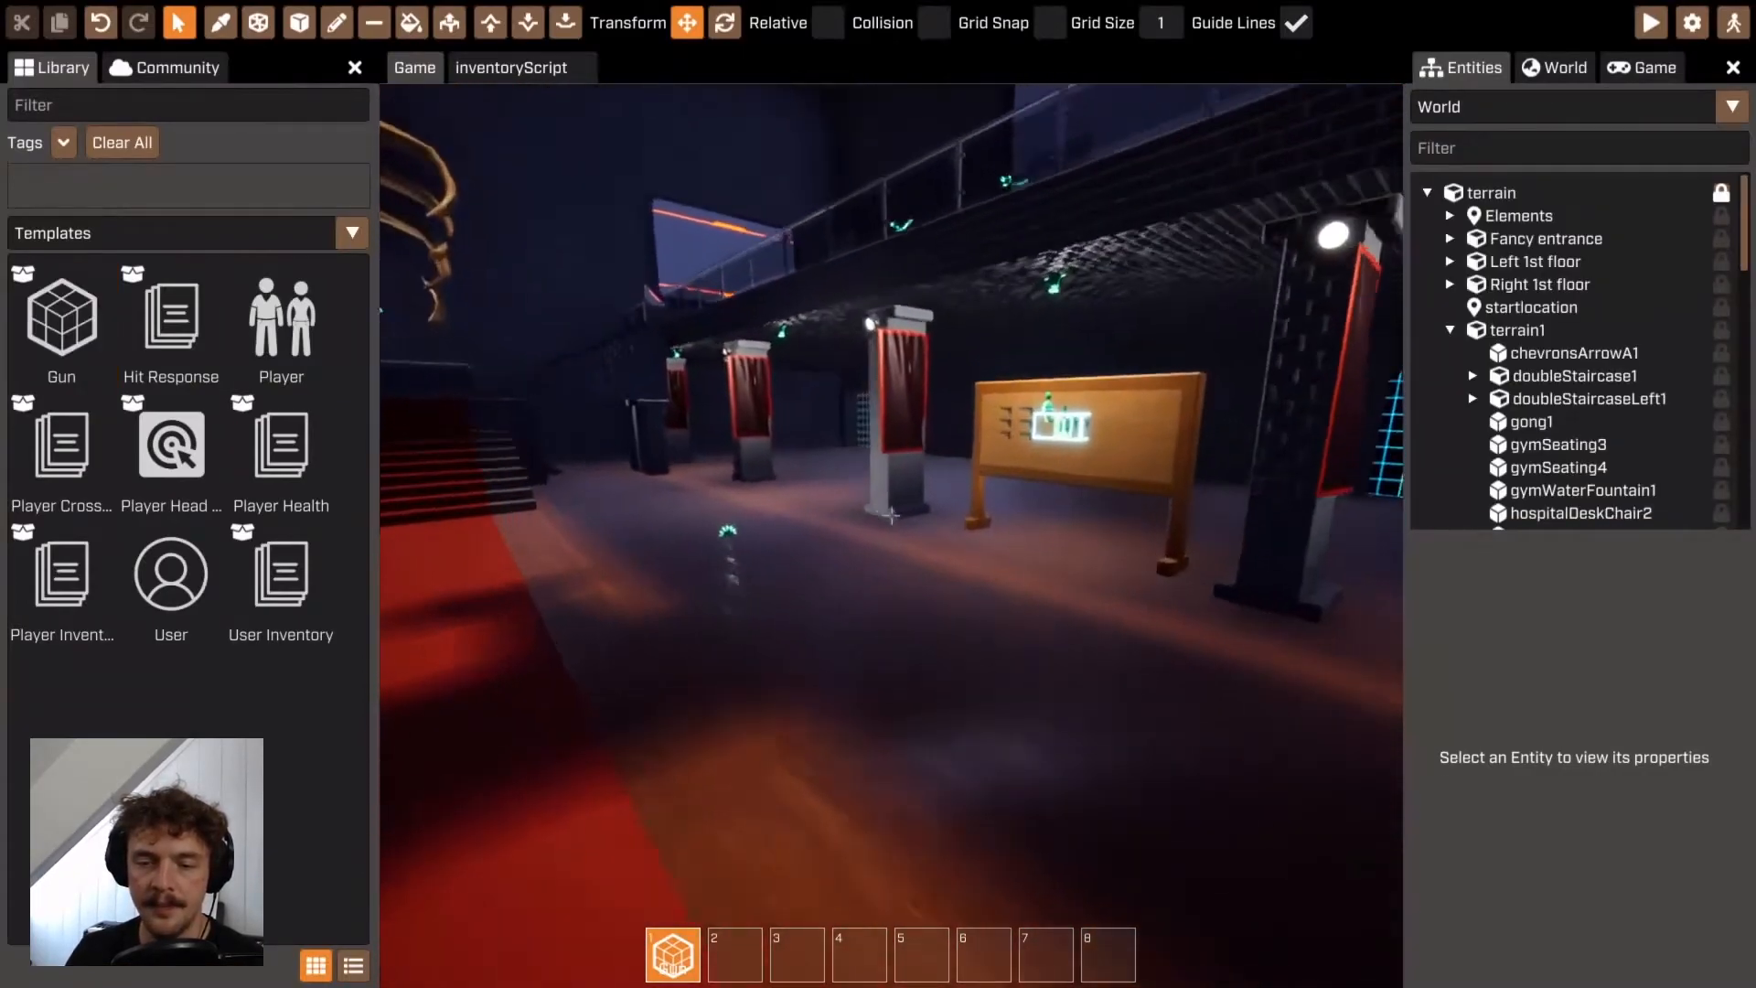
Duplicate the Gun template under the name Shotgun
key("w")
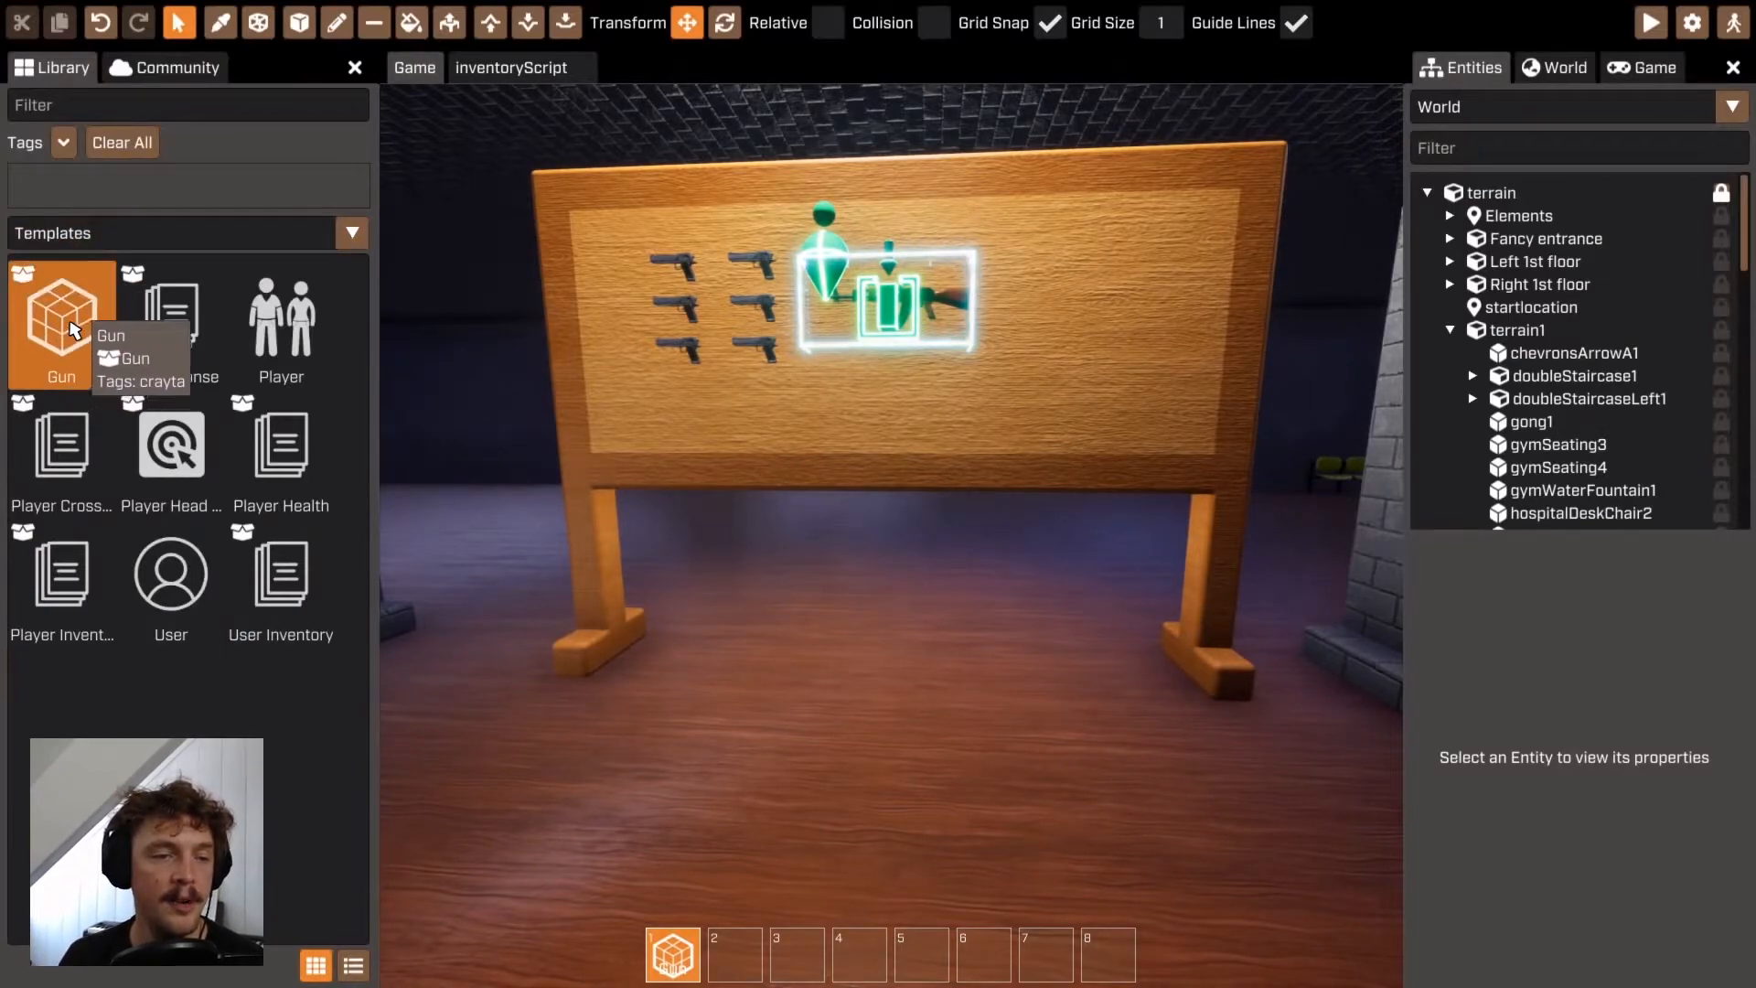
right_click(71, 336)
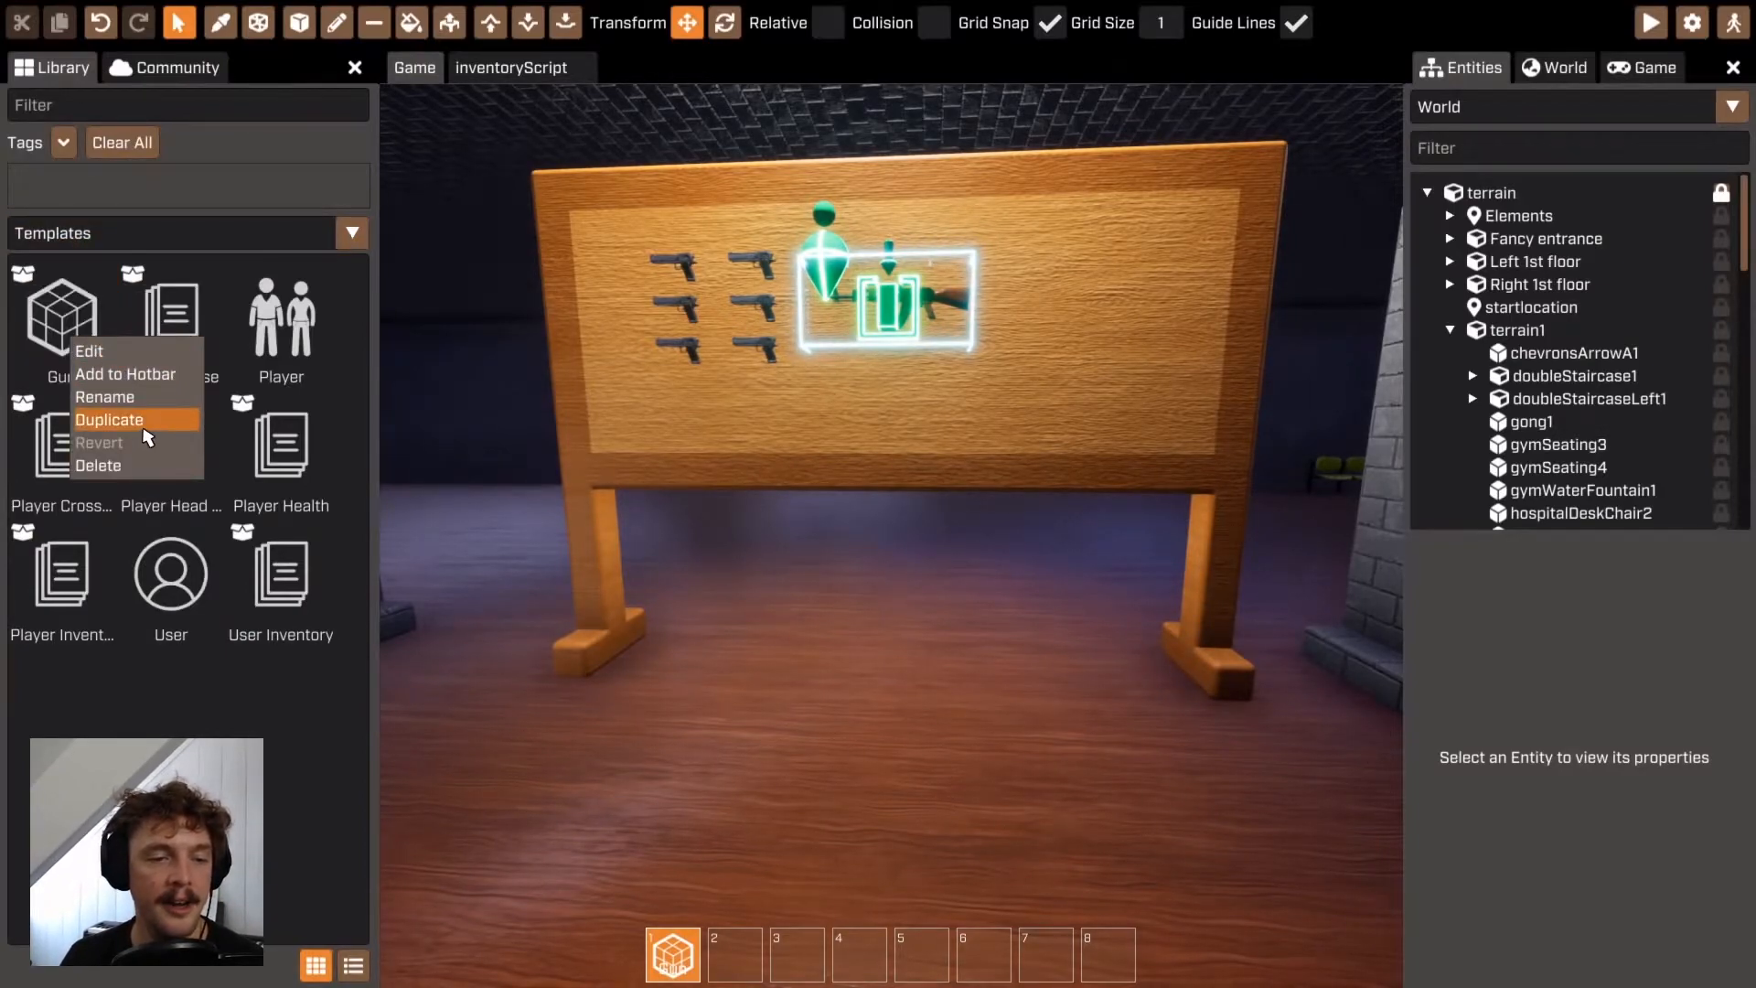
left_click(144, 426)
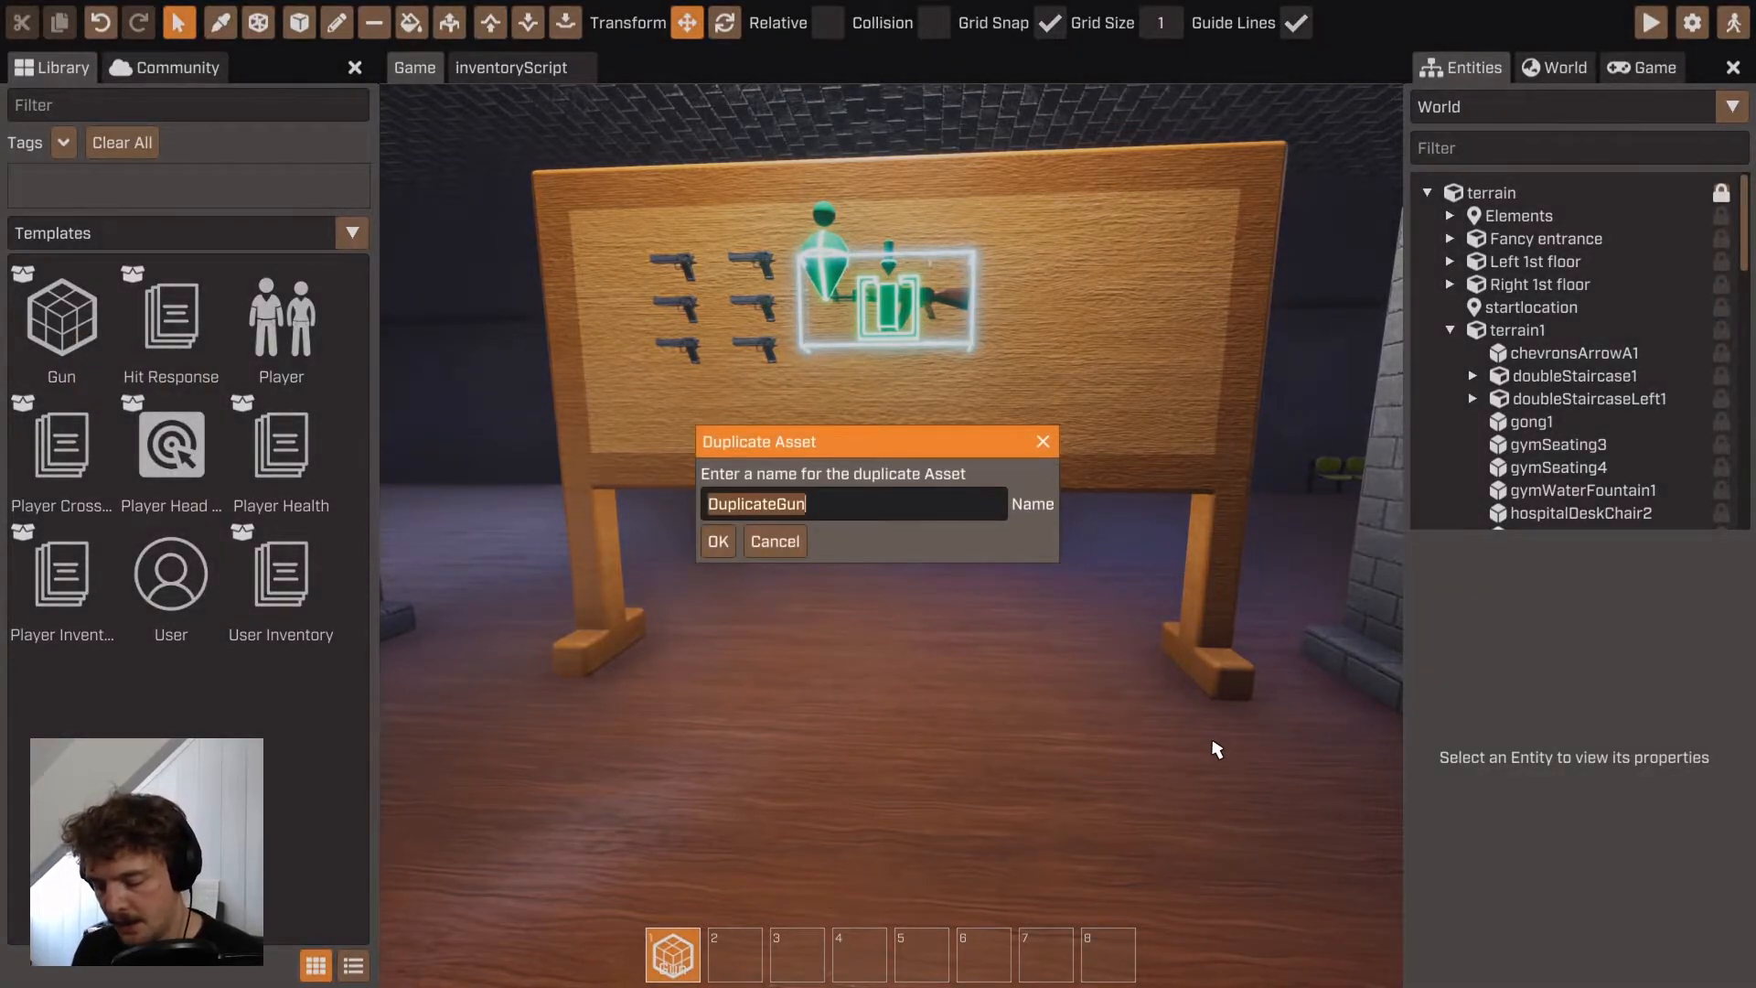
type("XS")
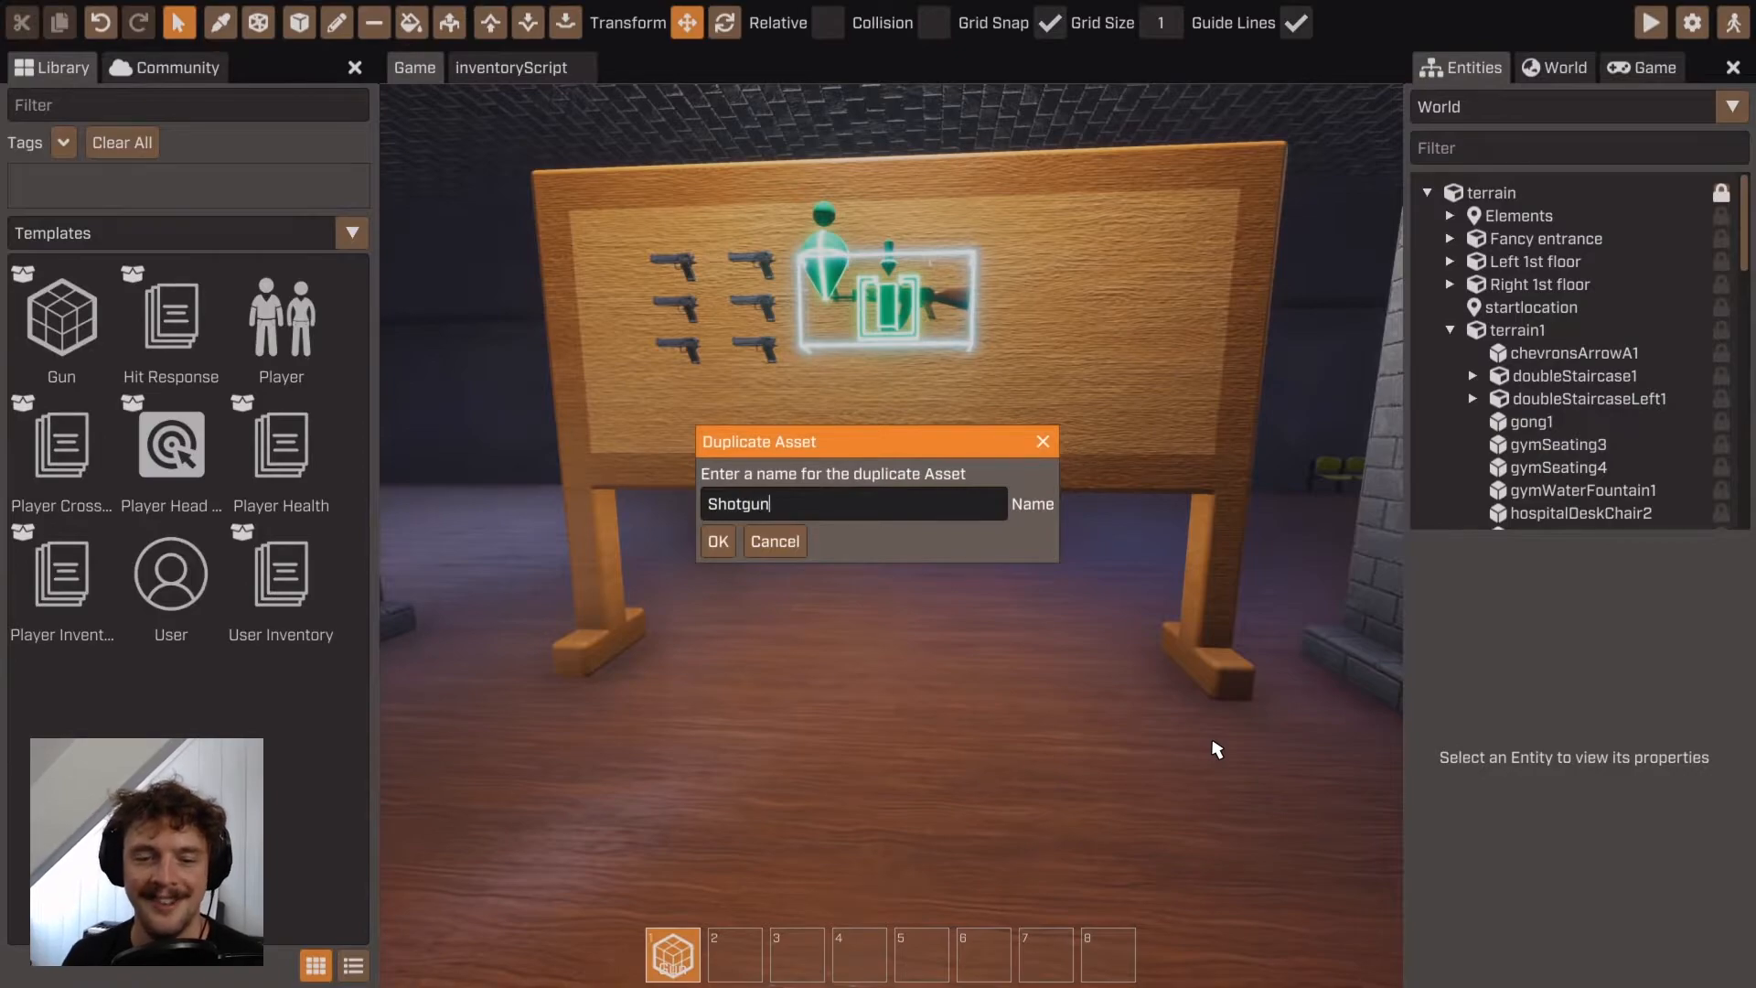
left_click(700, 543)
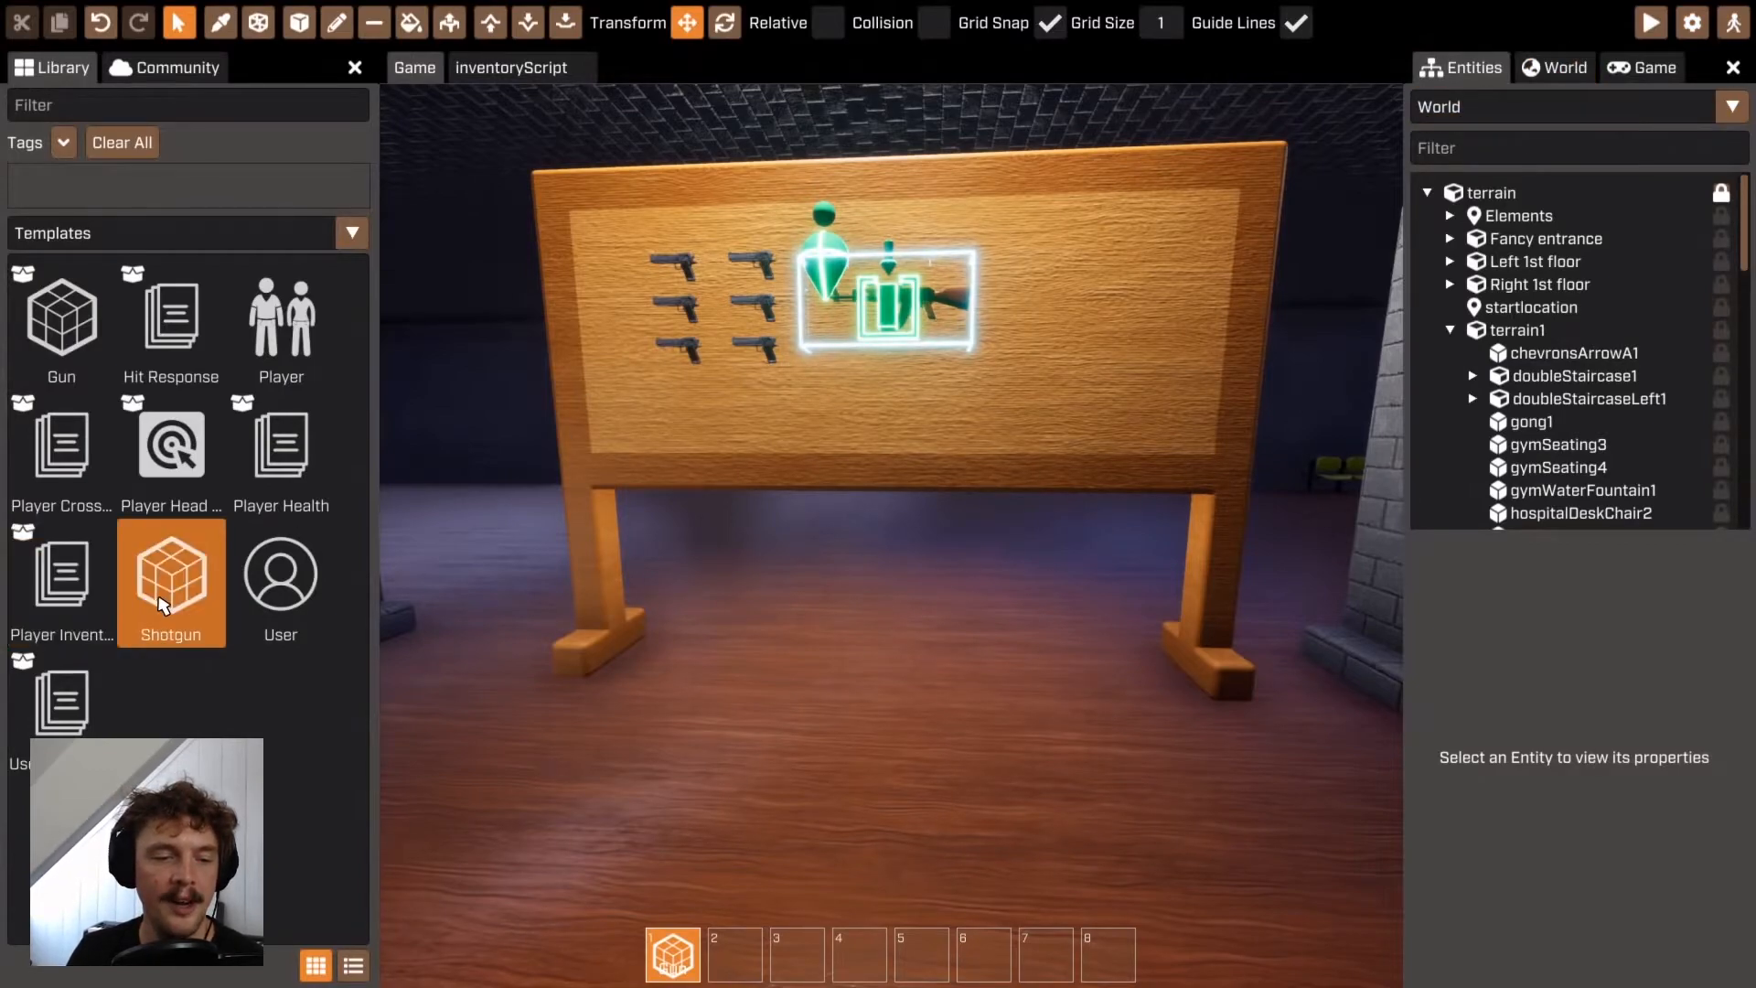
Open the Shotgun template for editing and bring up its mesh asset property
right_click(162, 602)
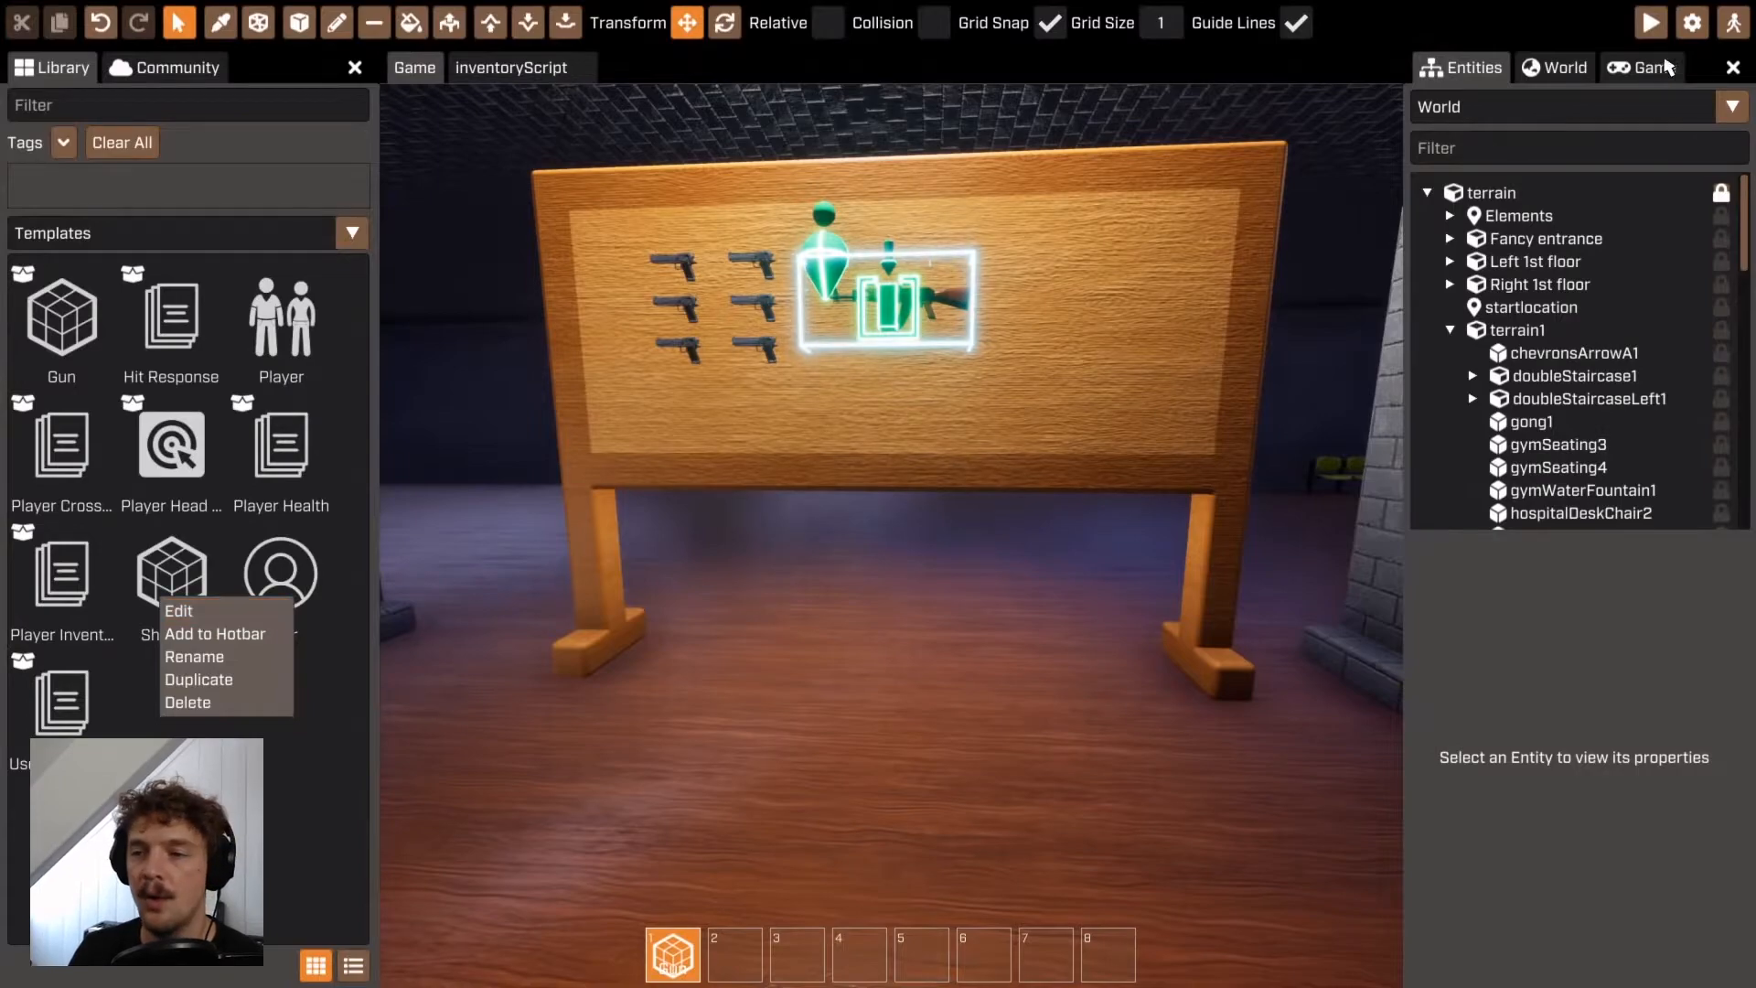
left_click(1632, 114)
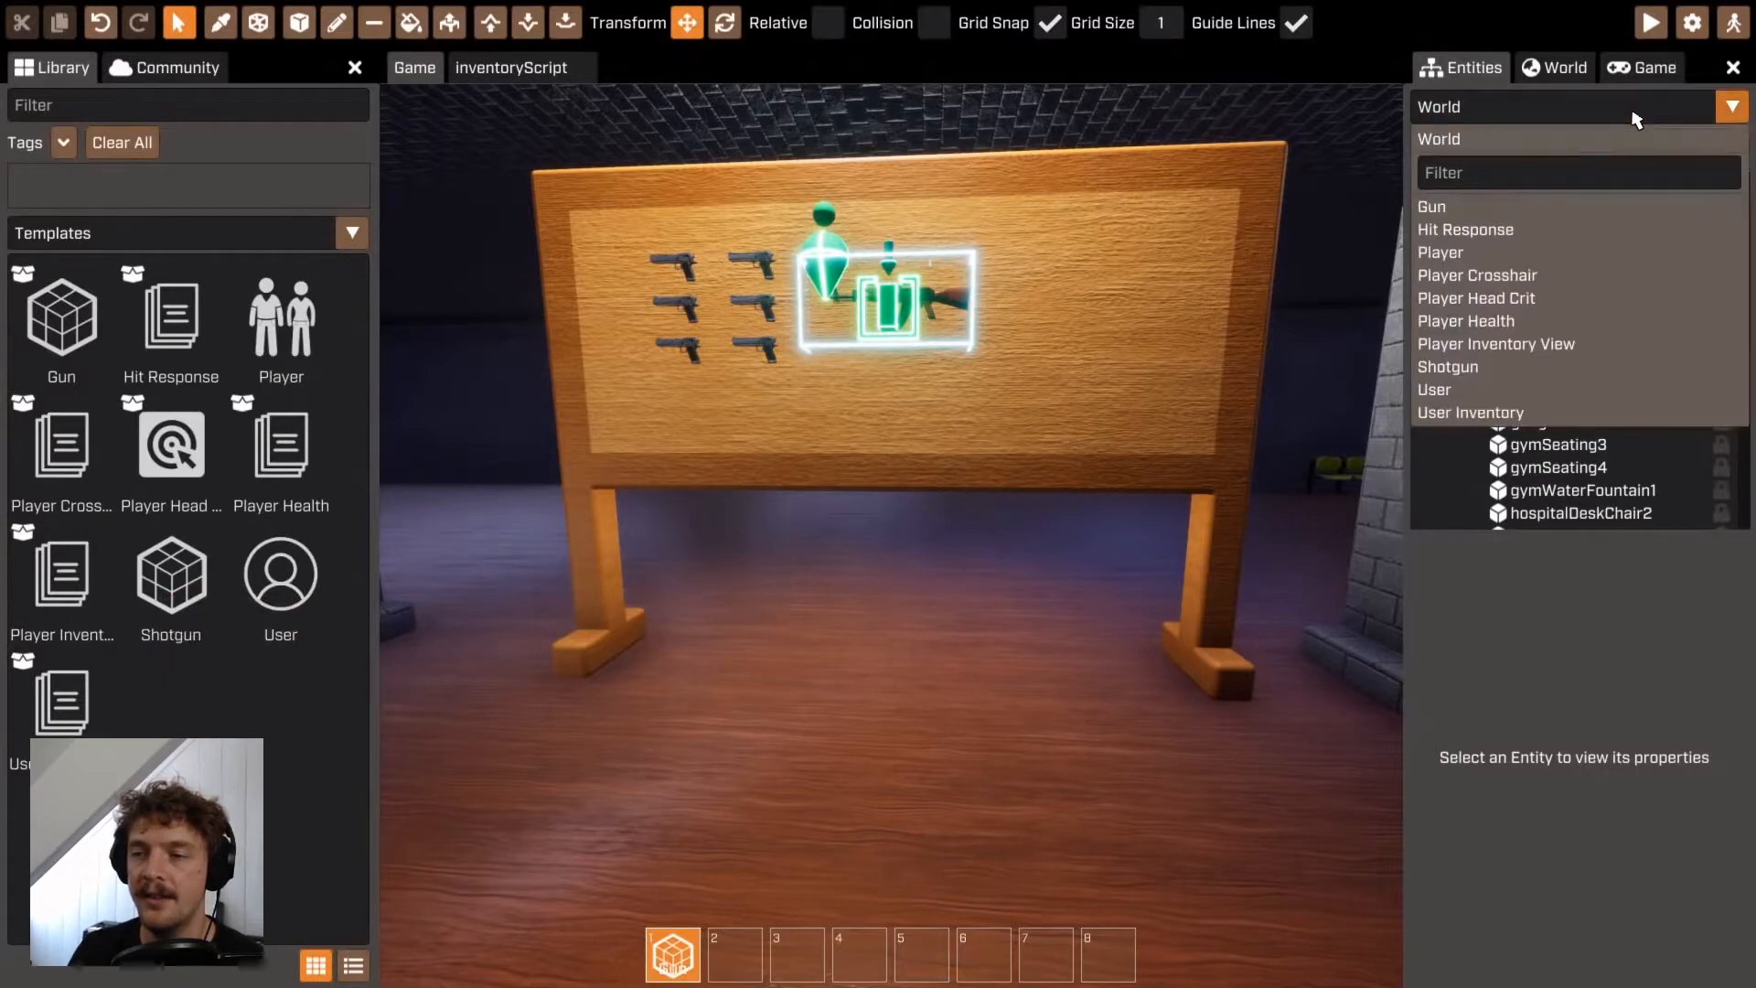
left_click(1560, 368)
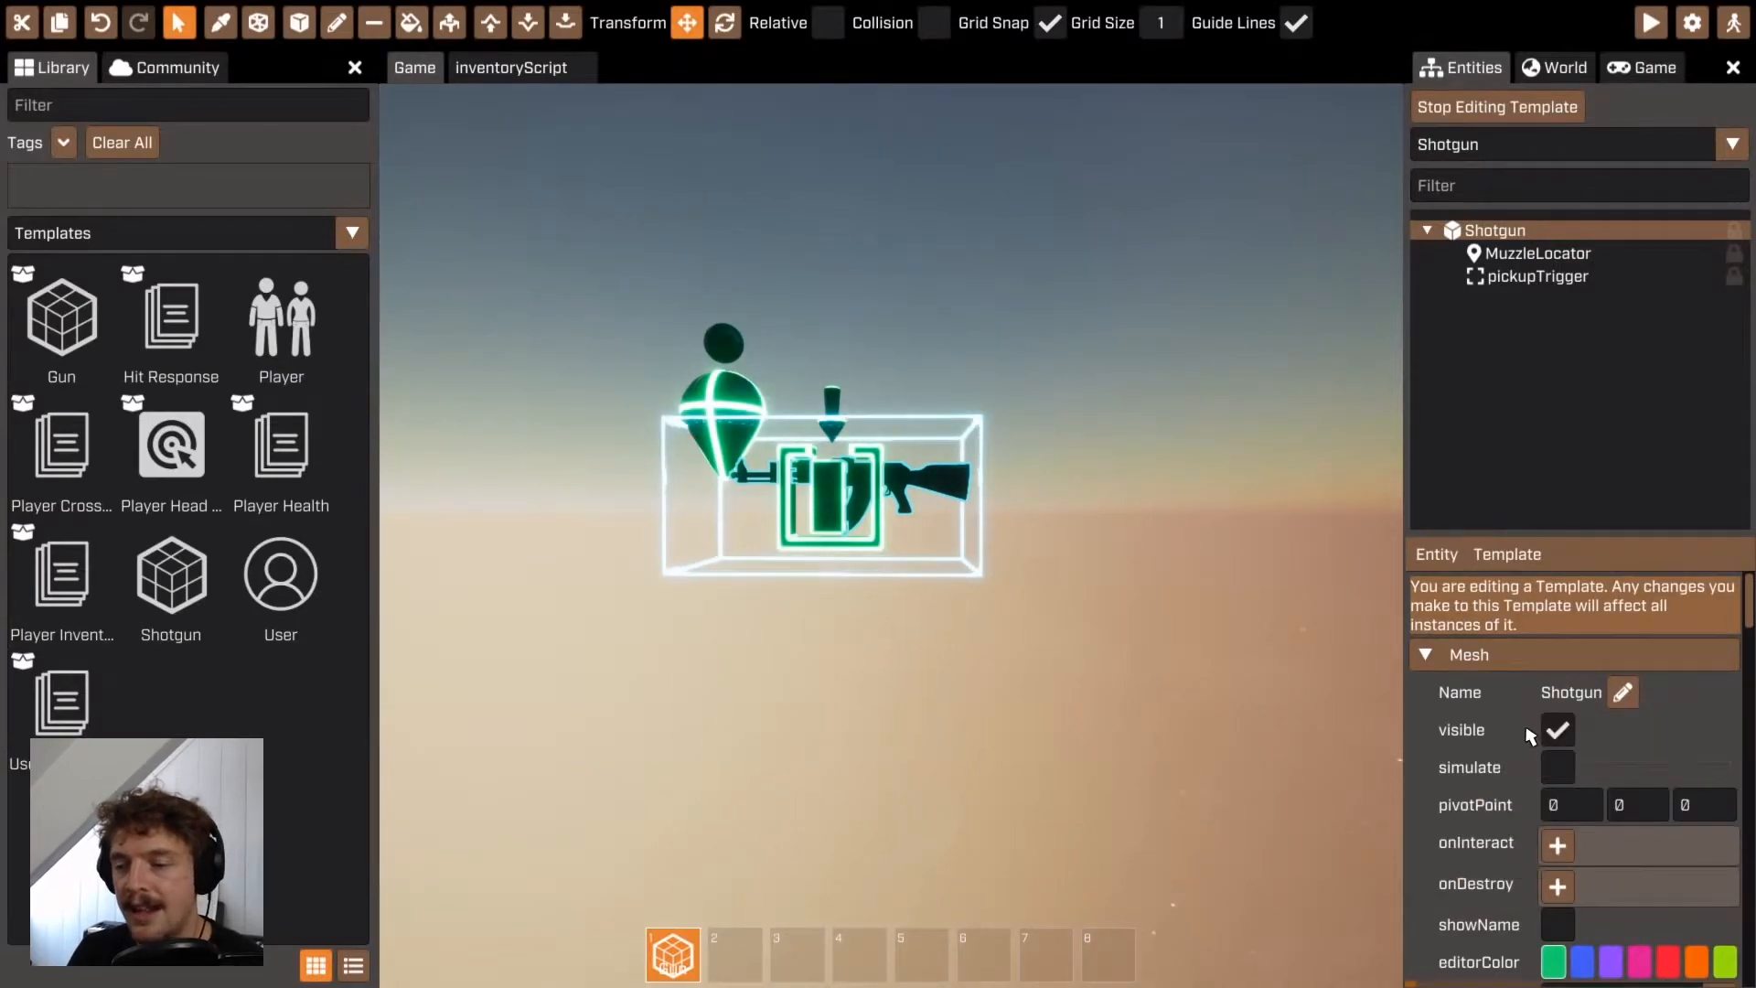
scroll(1547, 788, "down", 2)
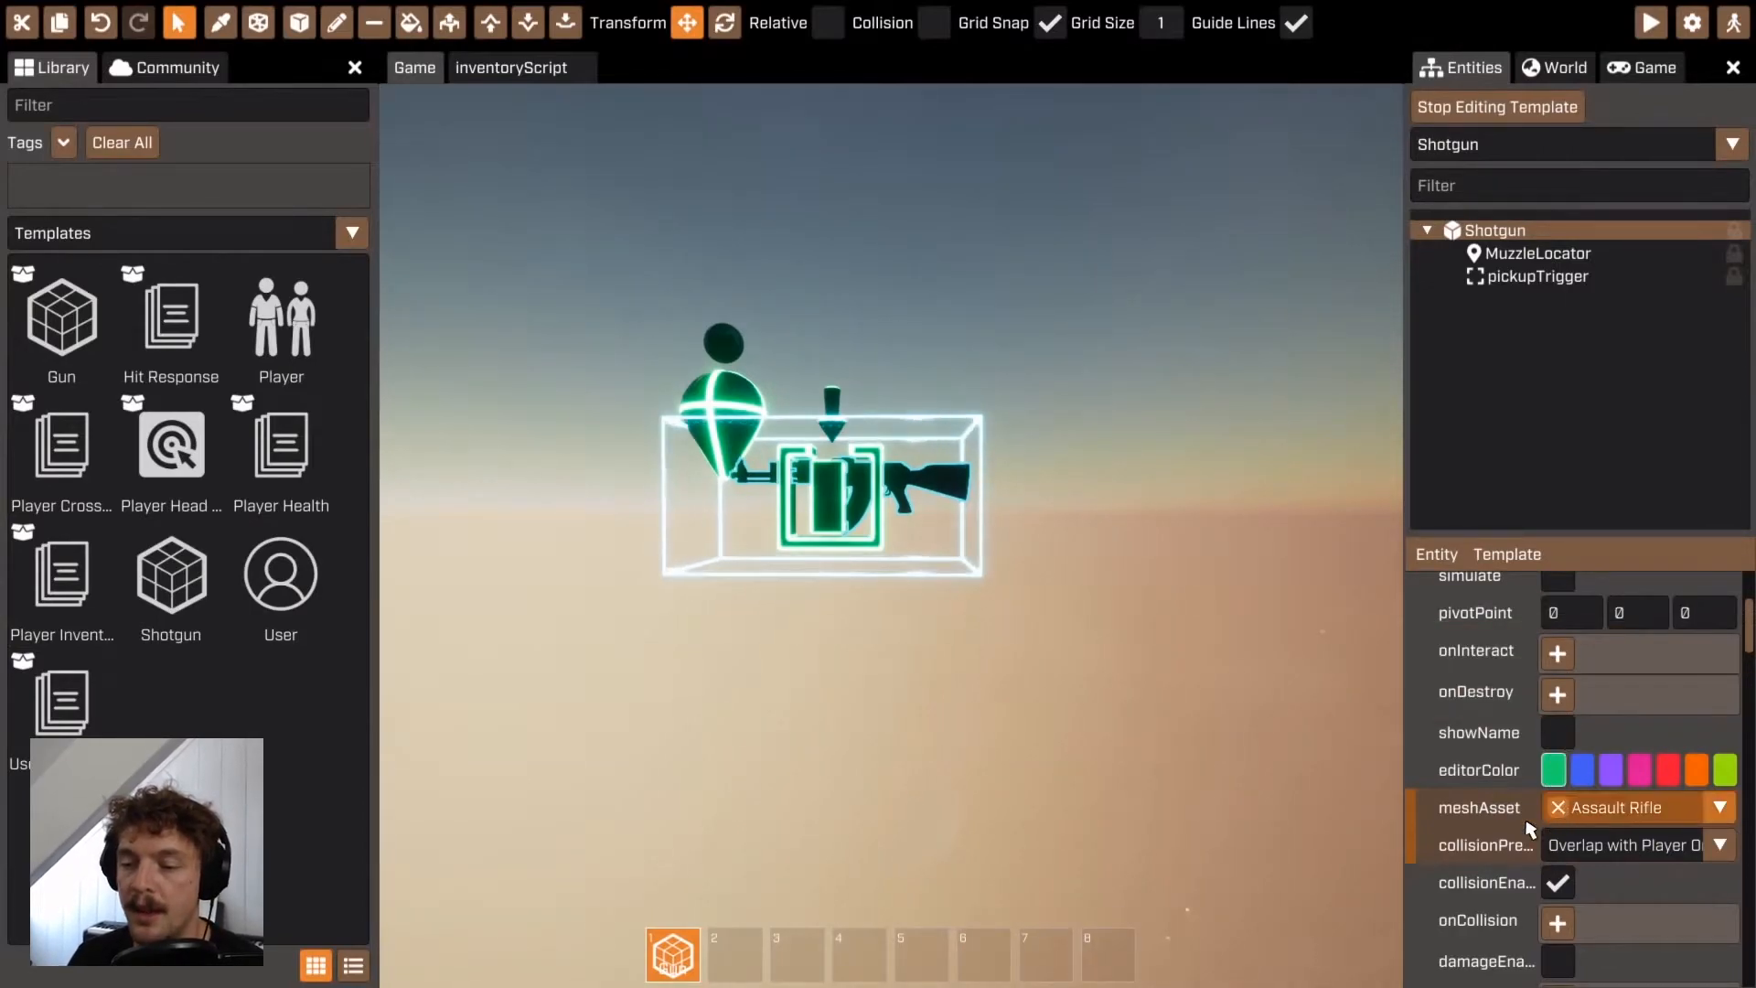
left_click(1729, 817)
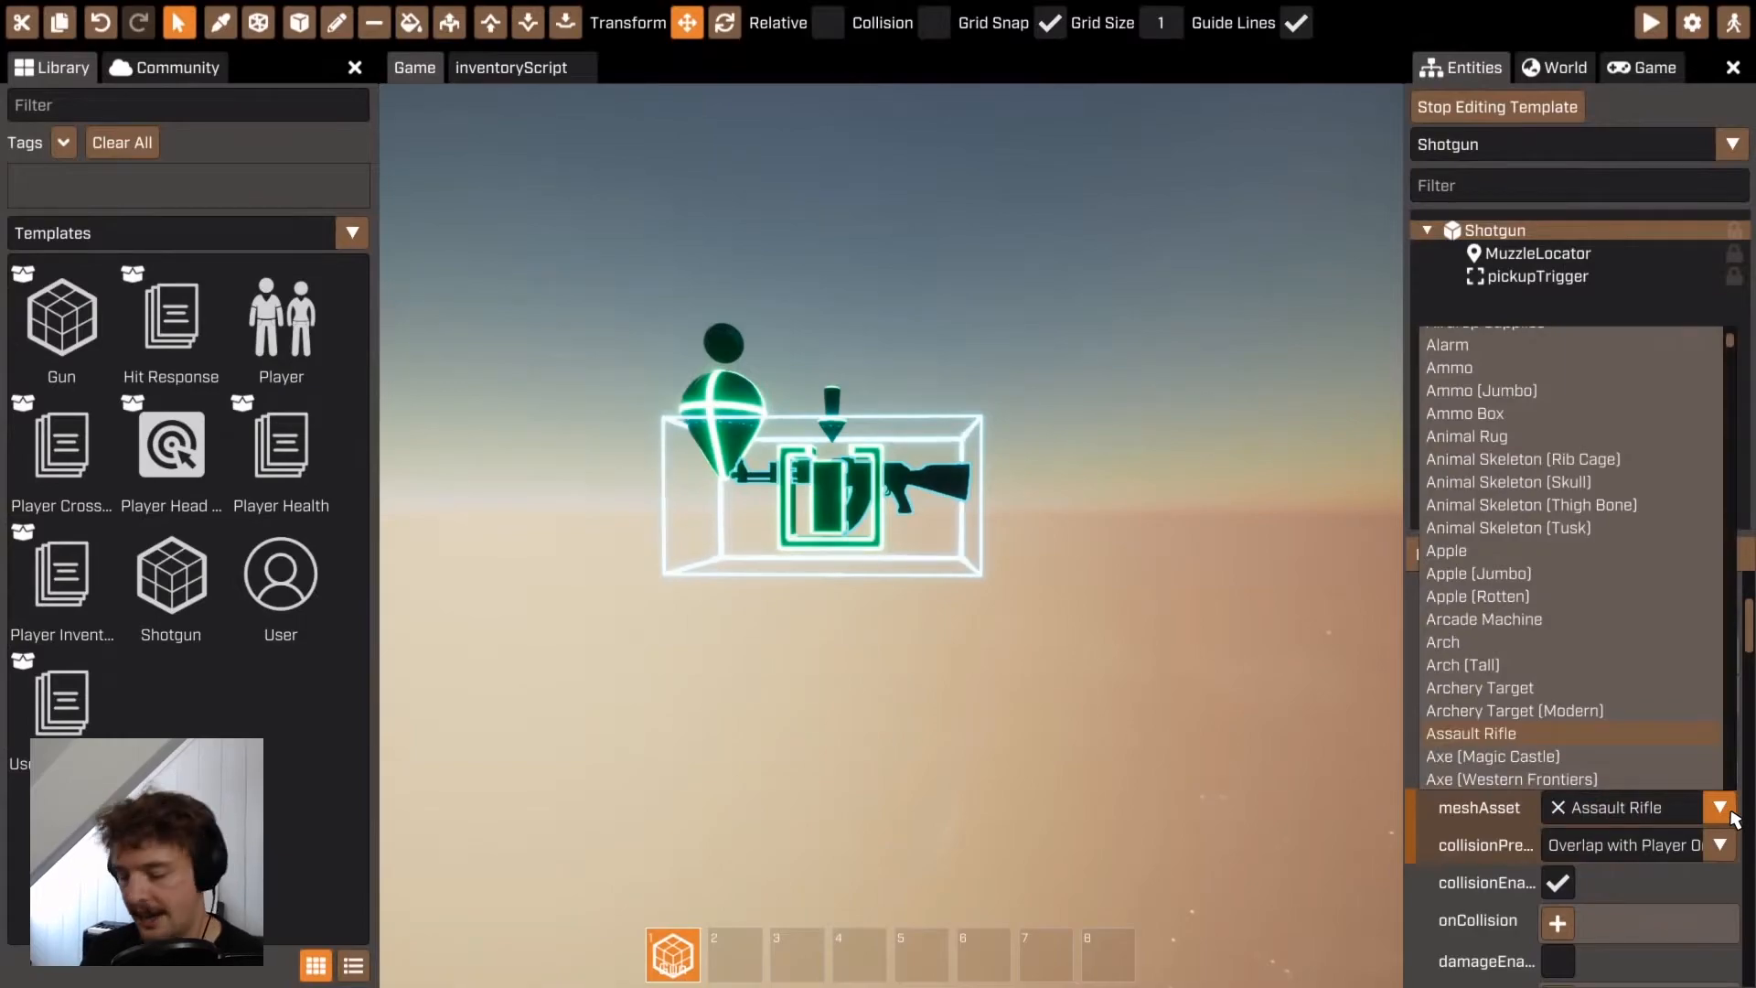
key("s")
key("h")
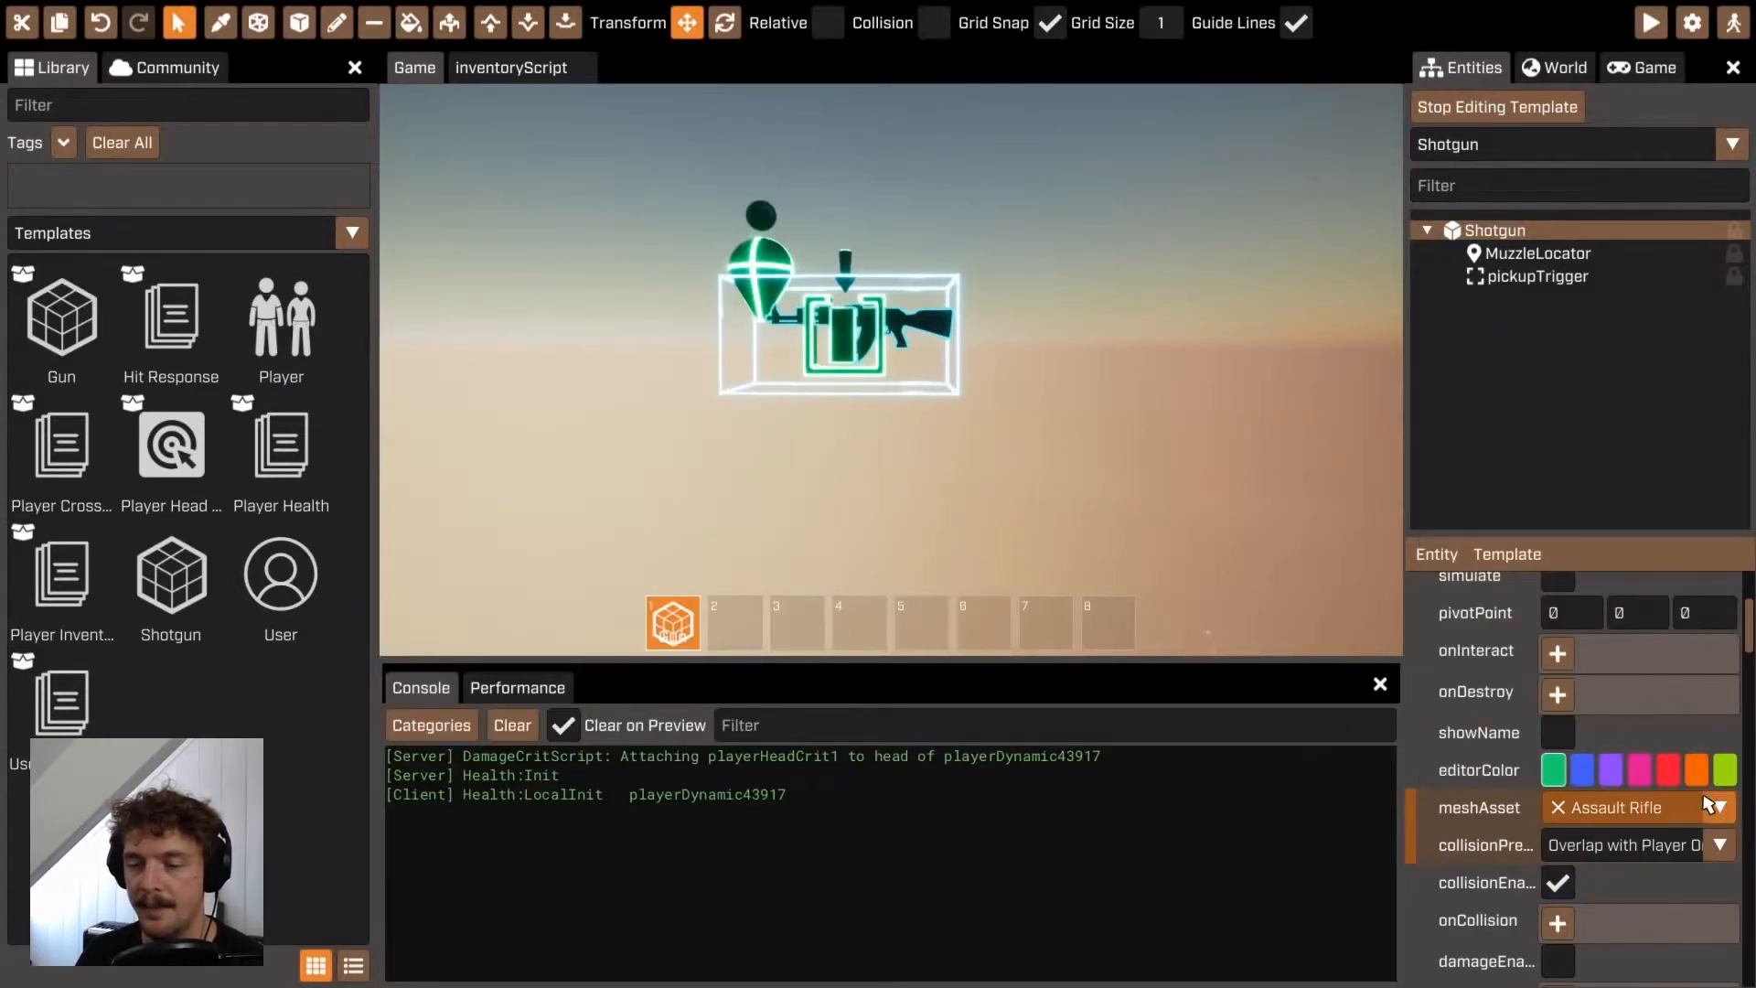
key("h")
Search the mesh assets for "shotg" and set the Shotgun template's mesh to Shotgun
left_click(1721, 809)
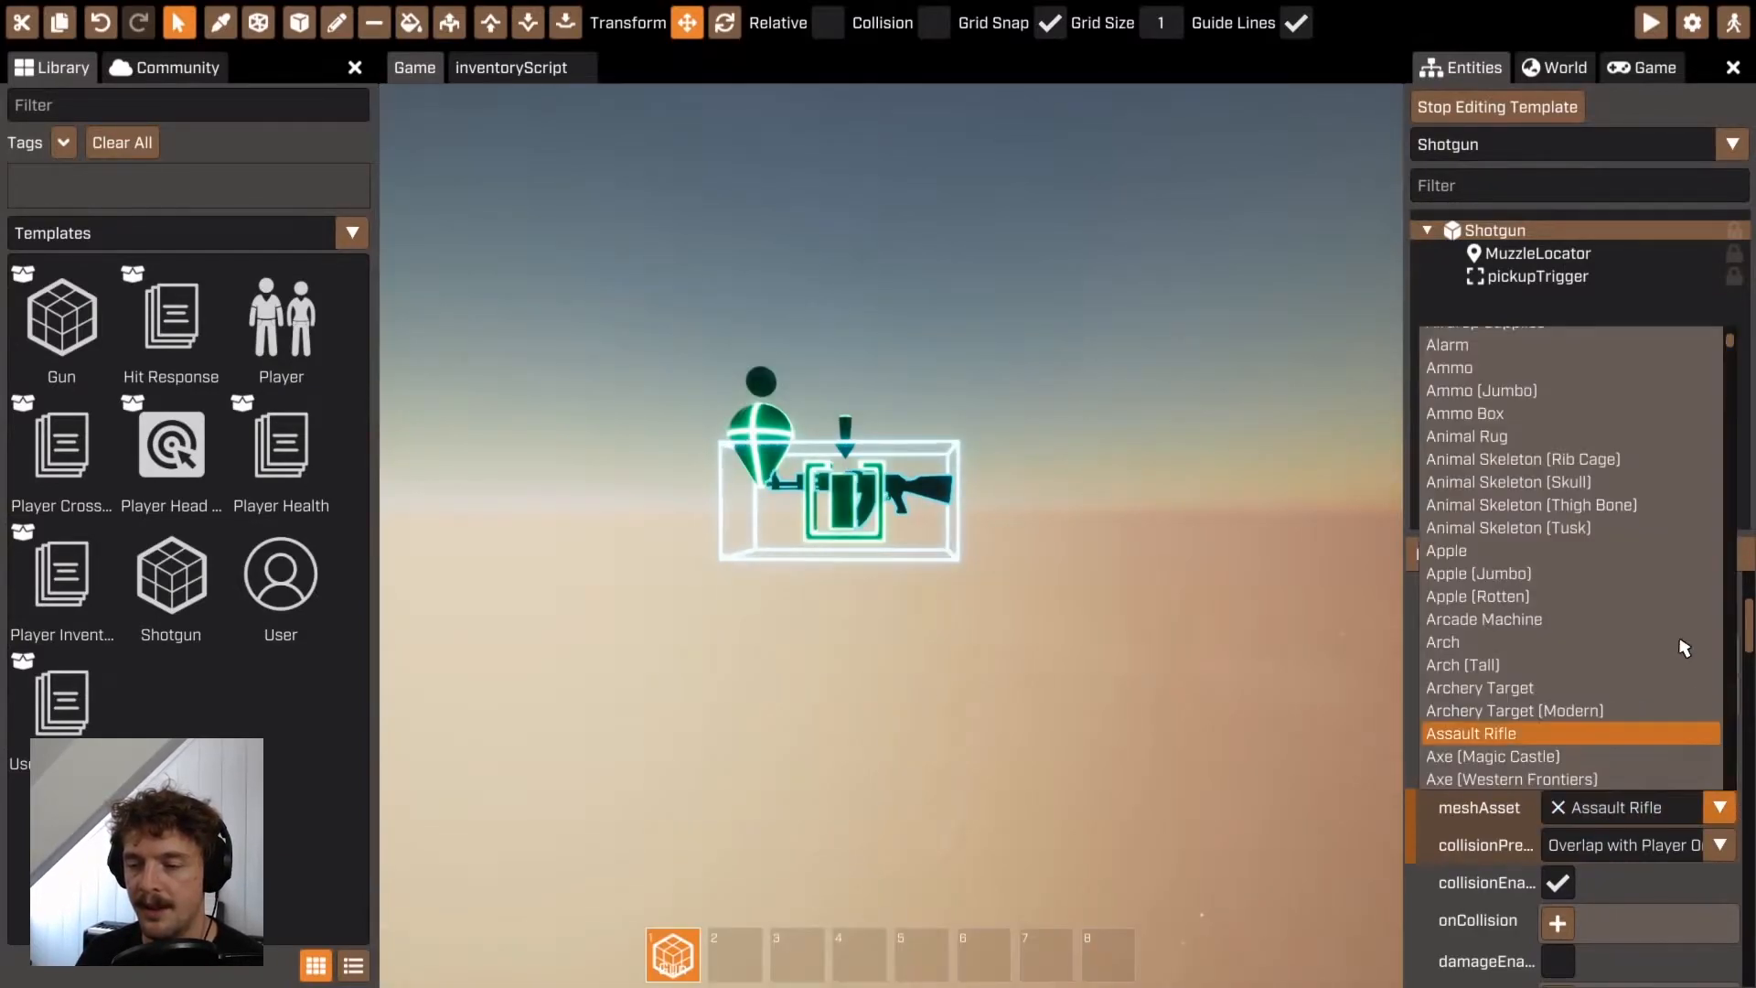
scroll(1699, 697, "up", 3)
type("shotg")
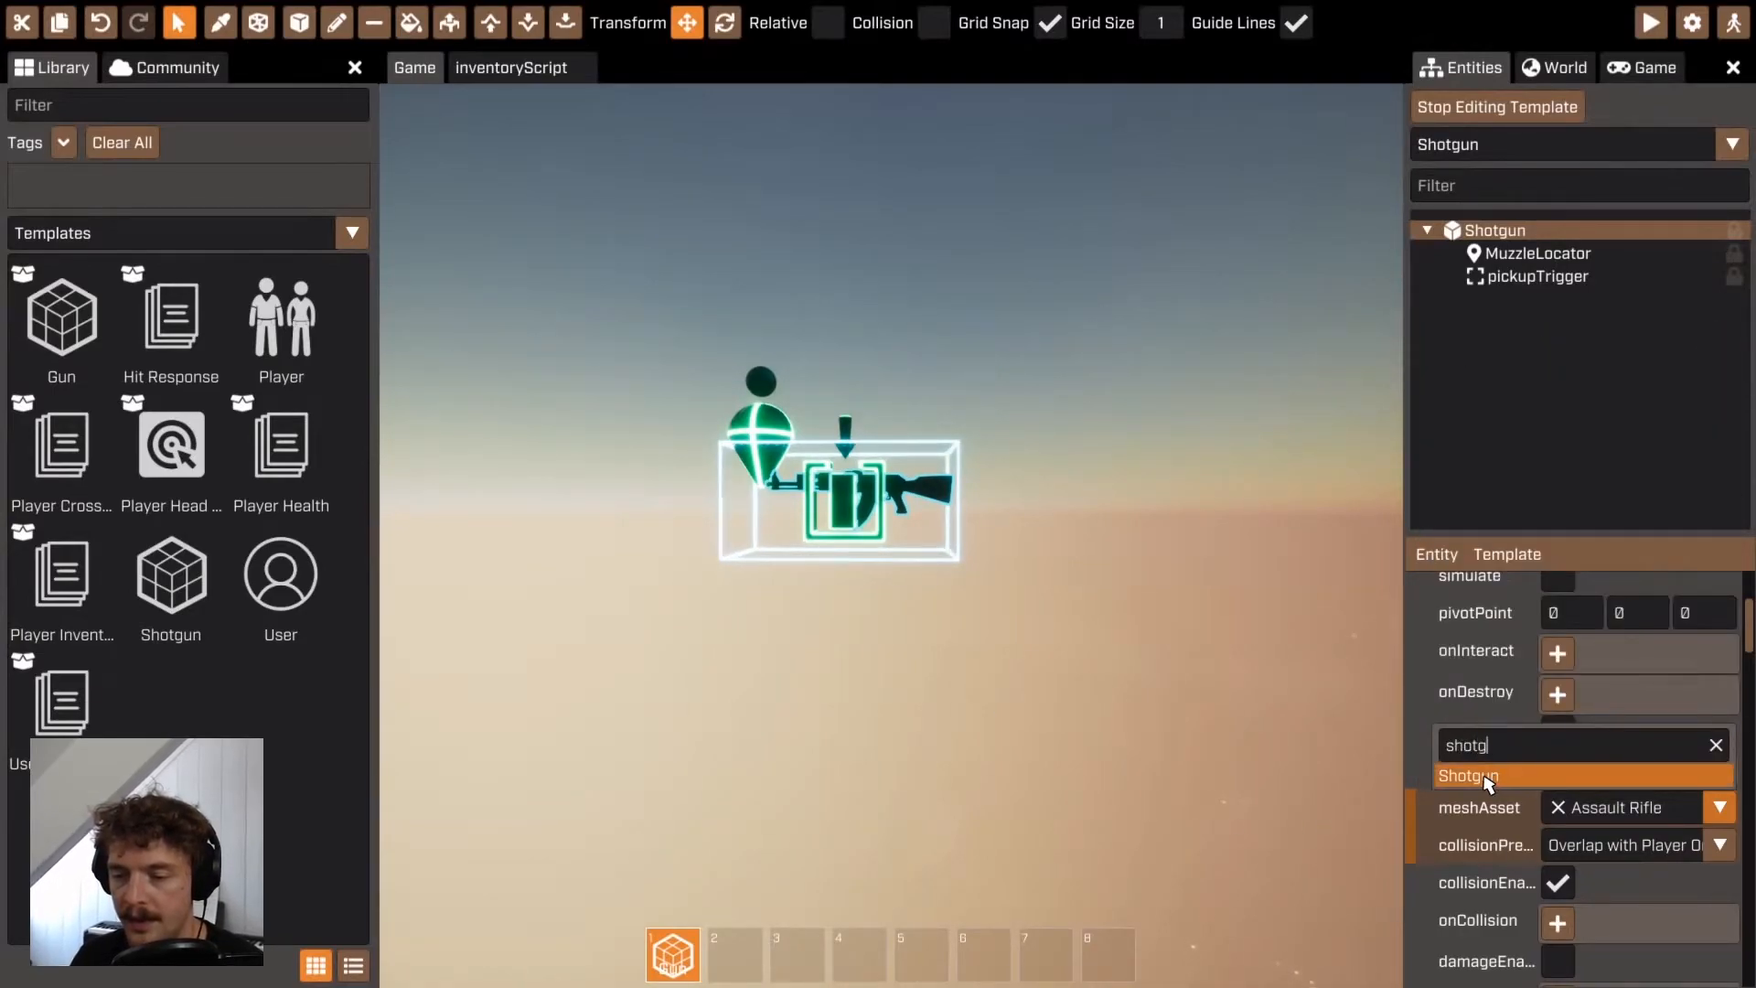
left_click(1481, 775)
In the shotgun's gunScript, set the damage to 500 and the maximum range to 2000
scroll(1518, 787, "down", 5)
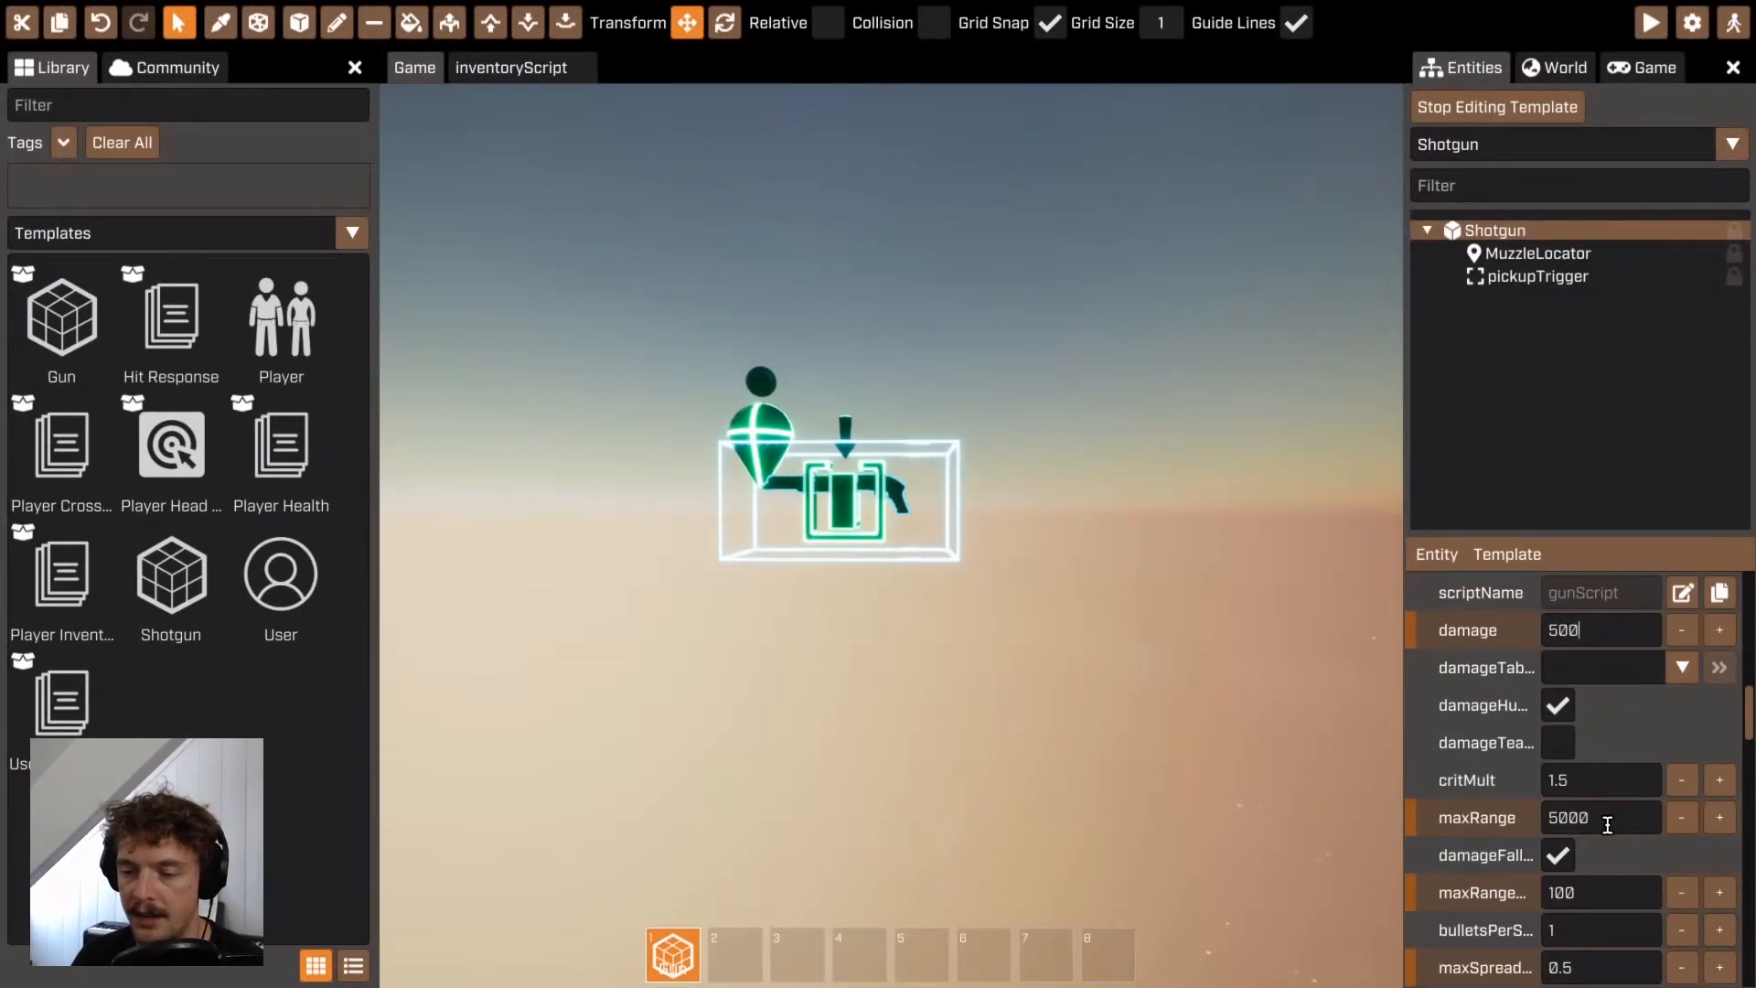
type("20")
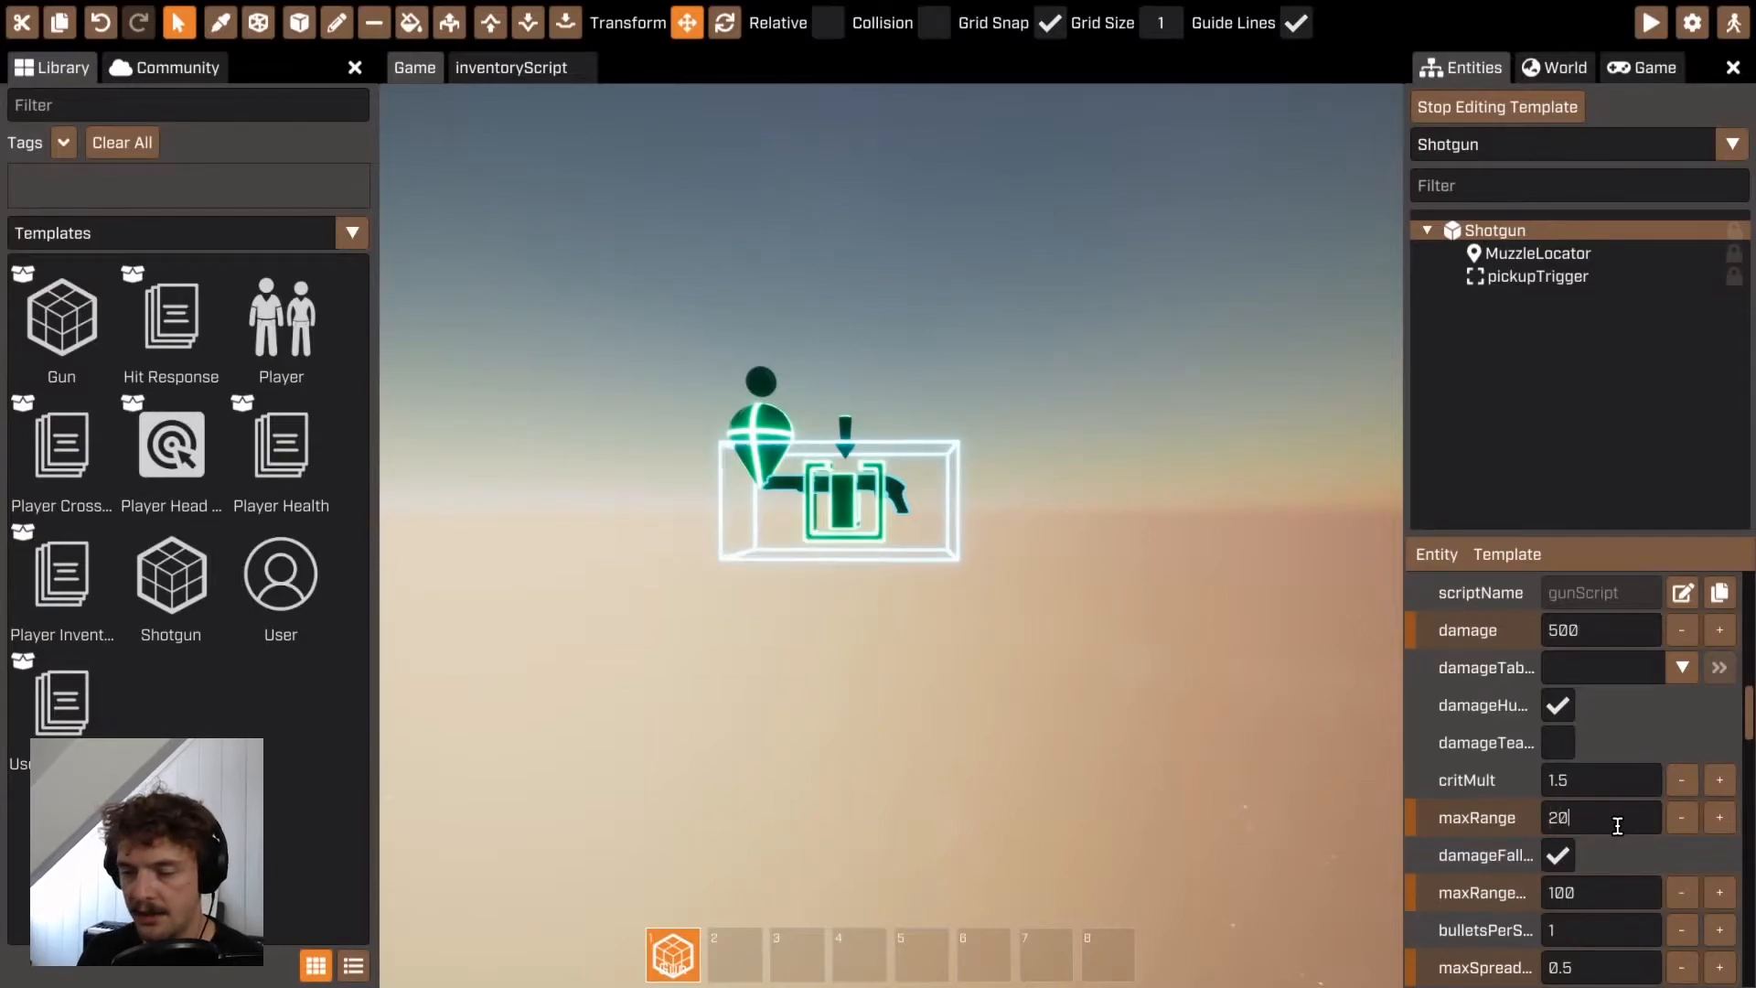
scroll(1678, 937, "down", 2)
Set the gunScript's bullets per shot to 5, the first maximum spread value to 15, and the repeat timer to 0.75
left_click(1591, 832)
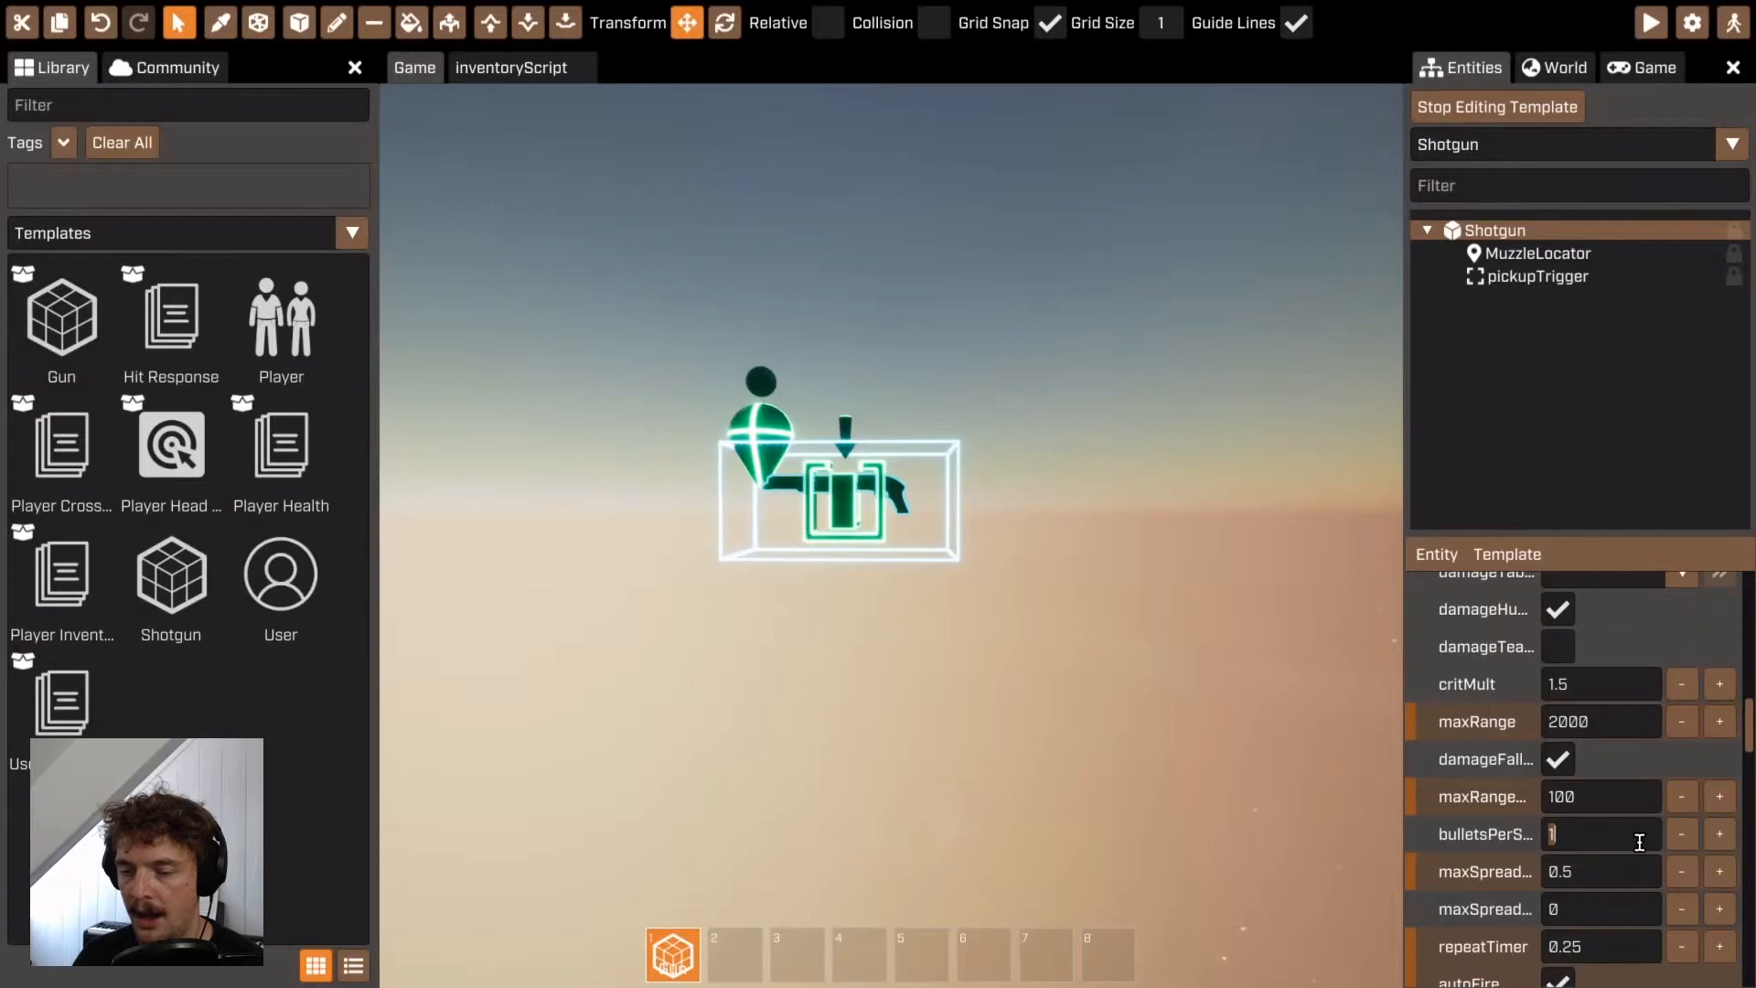
type("5")
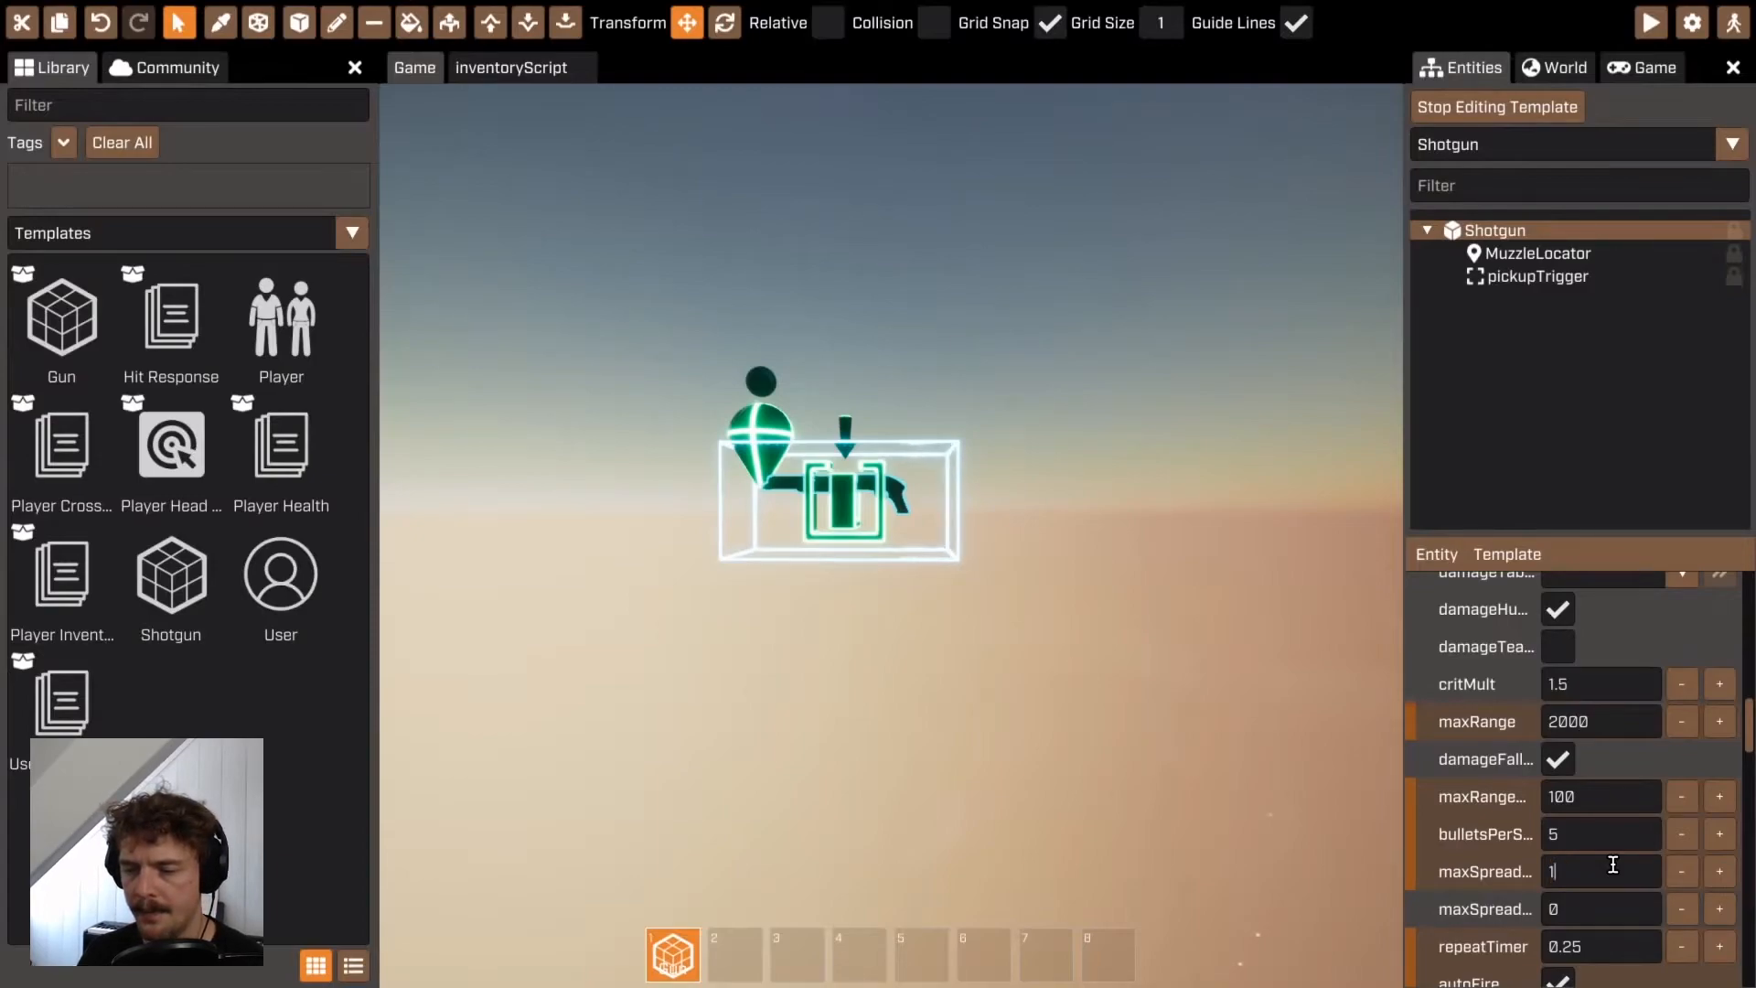
scroll(1604, 864, "down", 1)
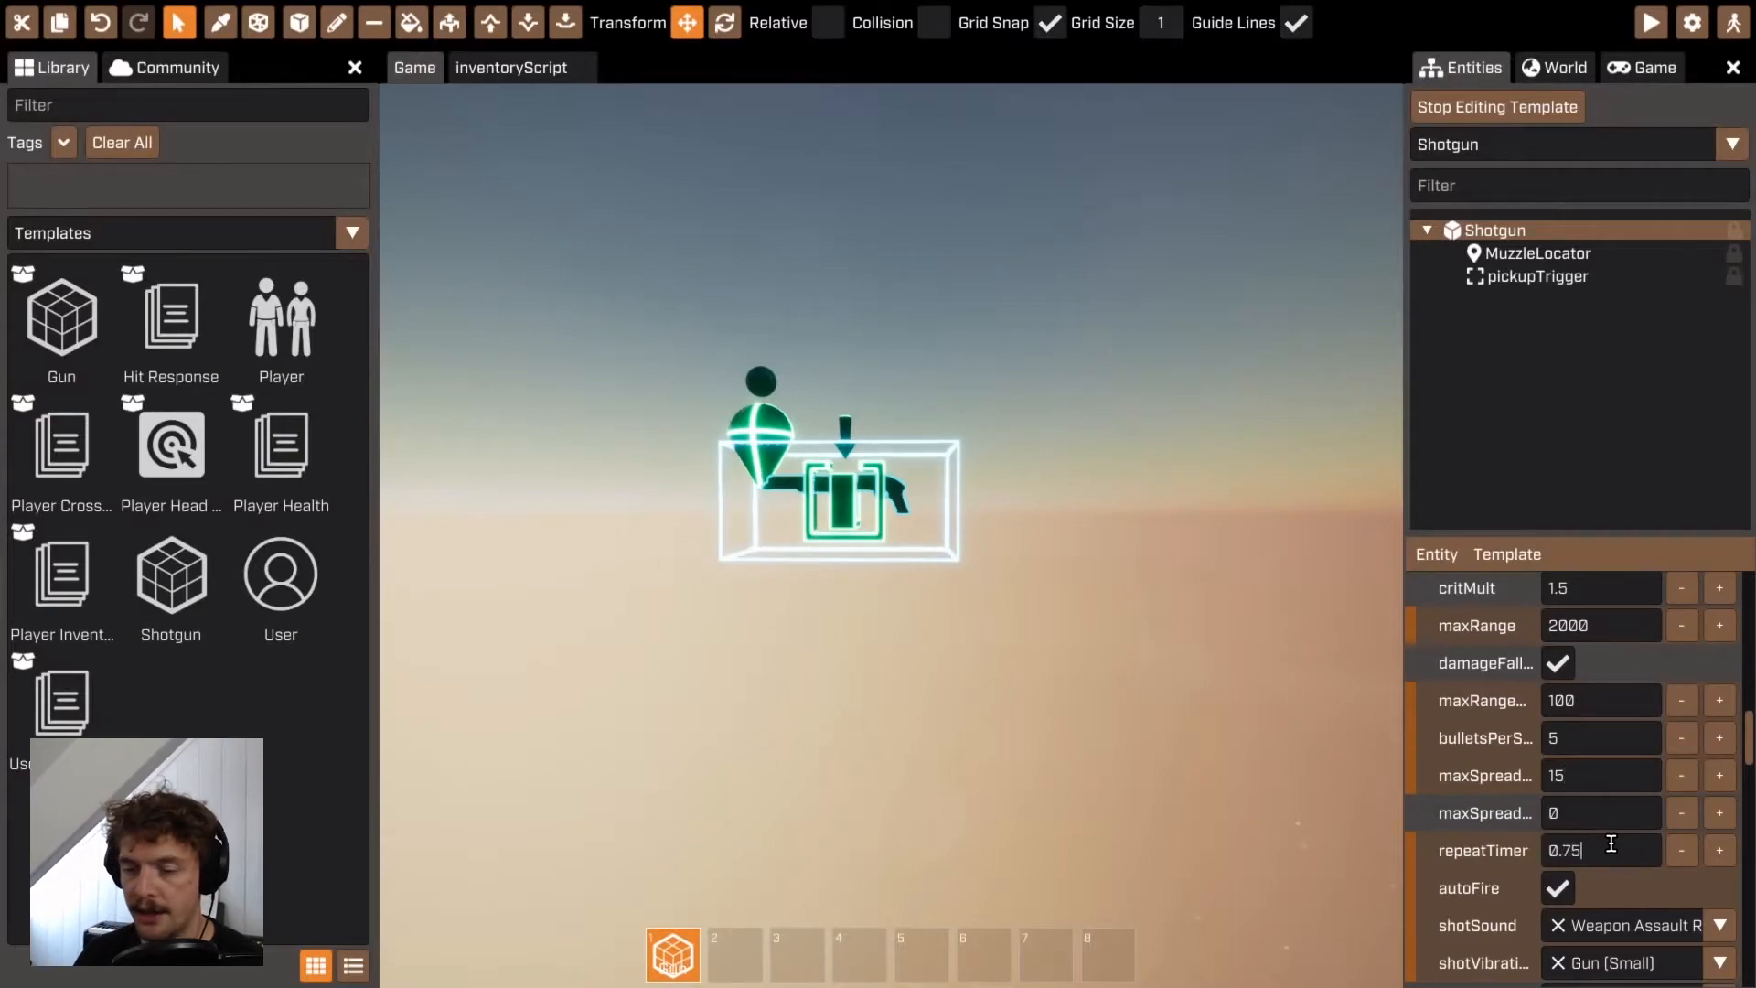
Assign Fire Shotgun 01 as the shot sound and Shotgun Dry Fire as the can't-shoot sound
scroll(1641, 825, "down", 1)
scroll(1719, 855, "down", 1)
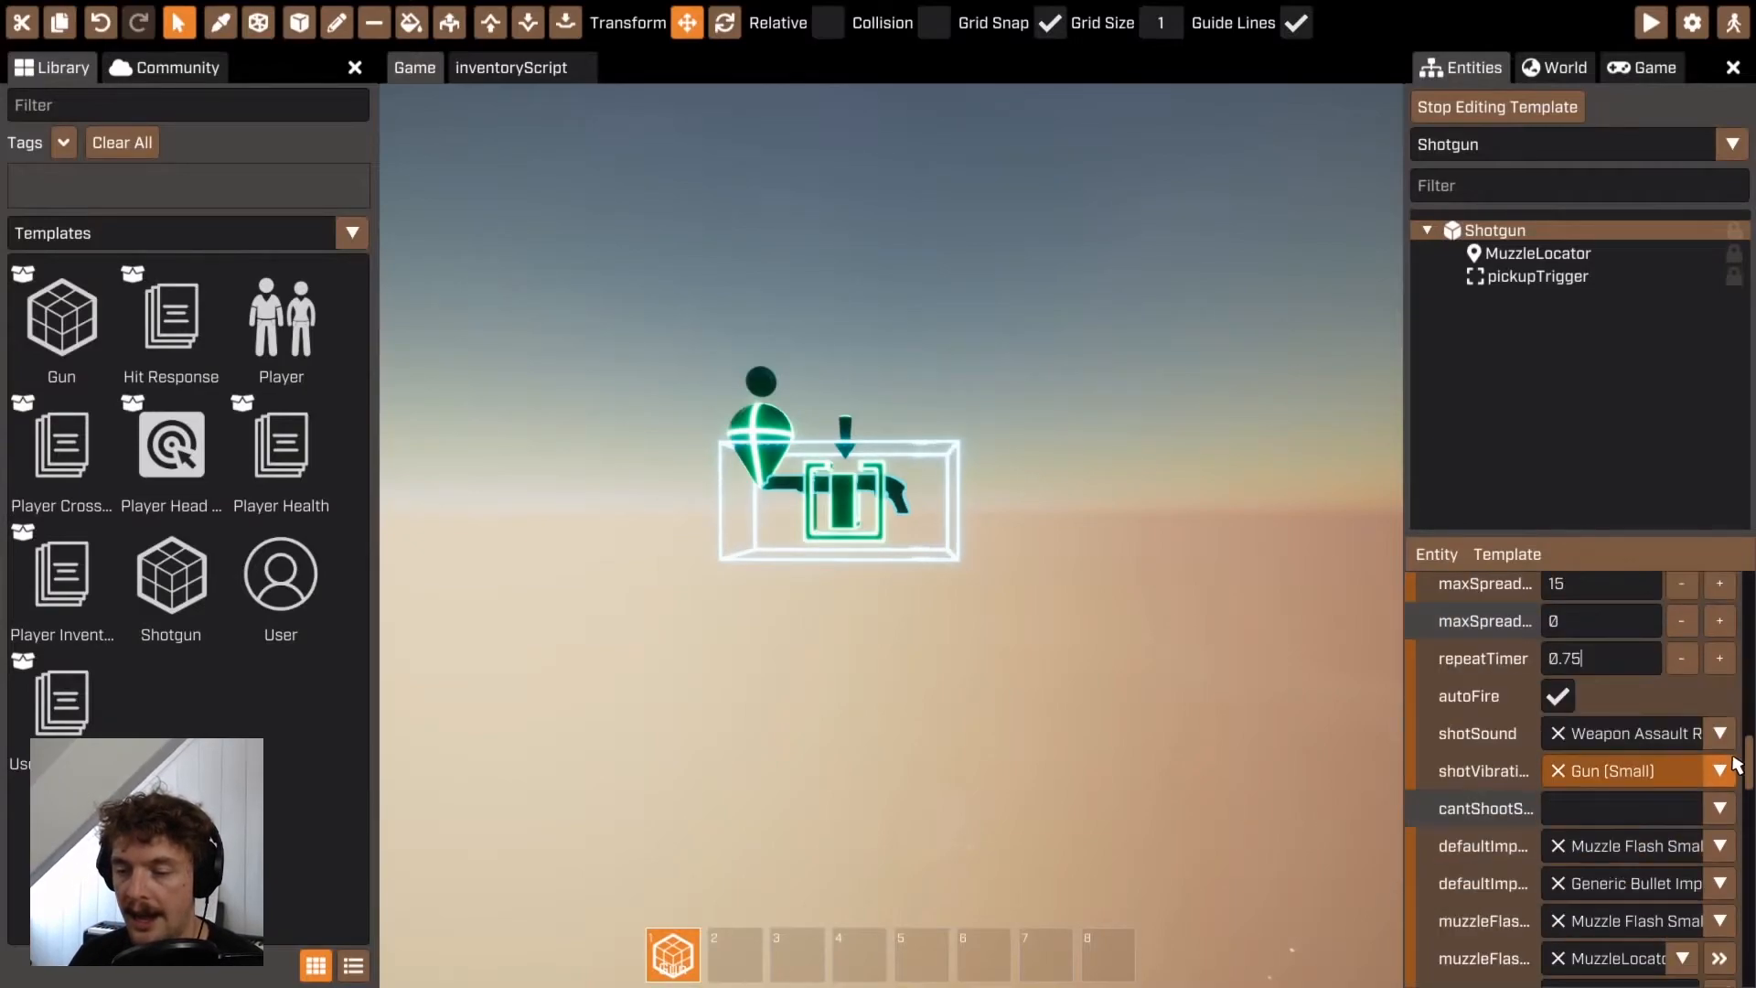
left_click(1719, 733)
left_click(1690, 810)
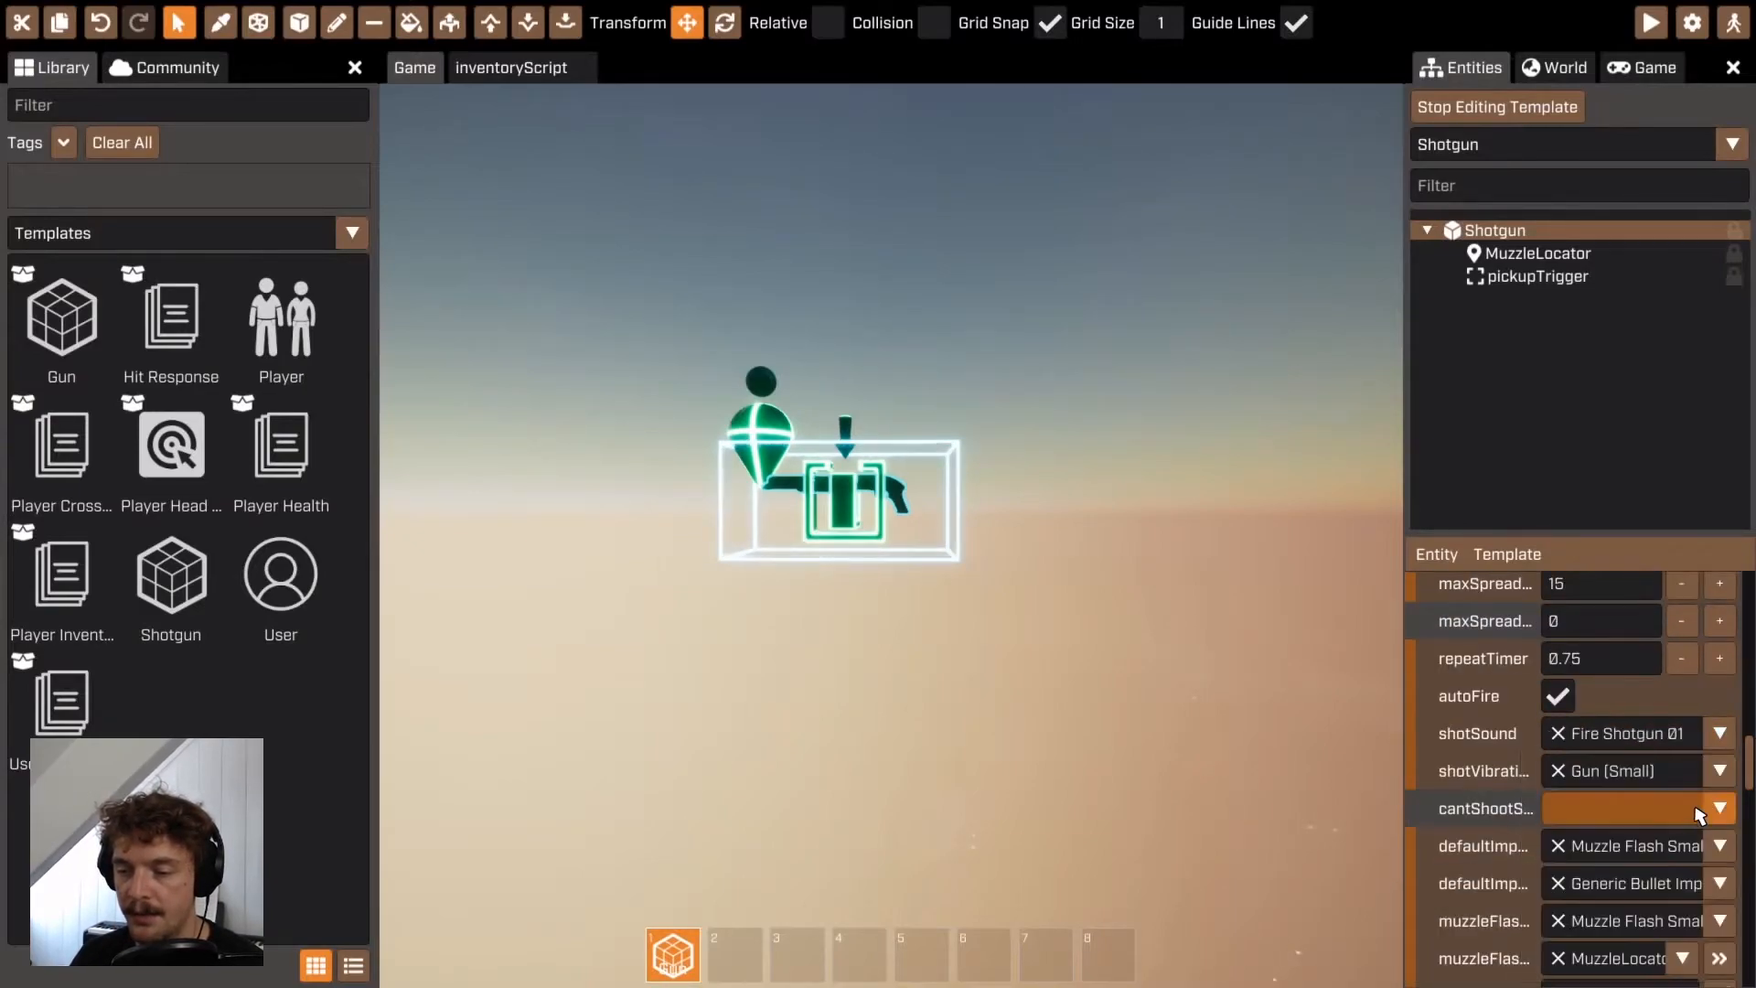
scroll(1694, 816, "down", 2)
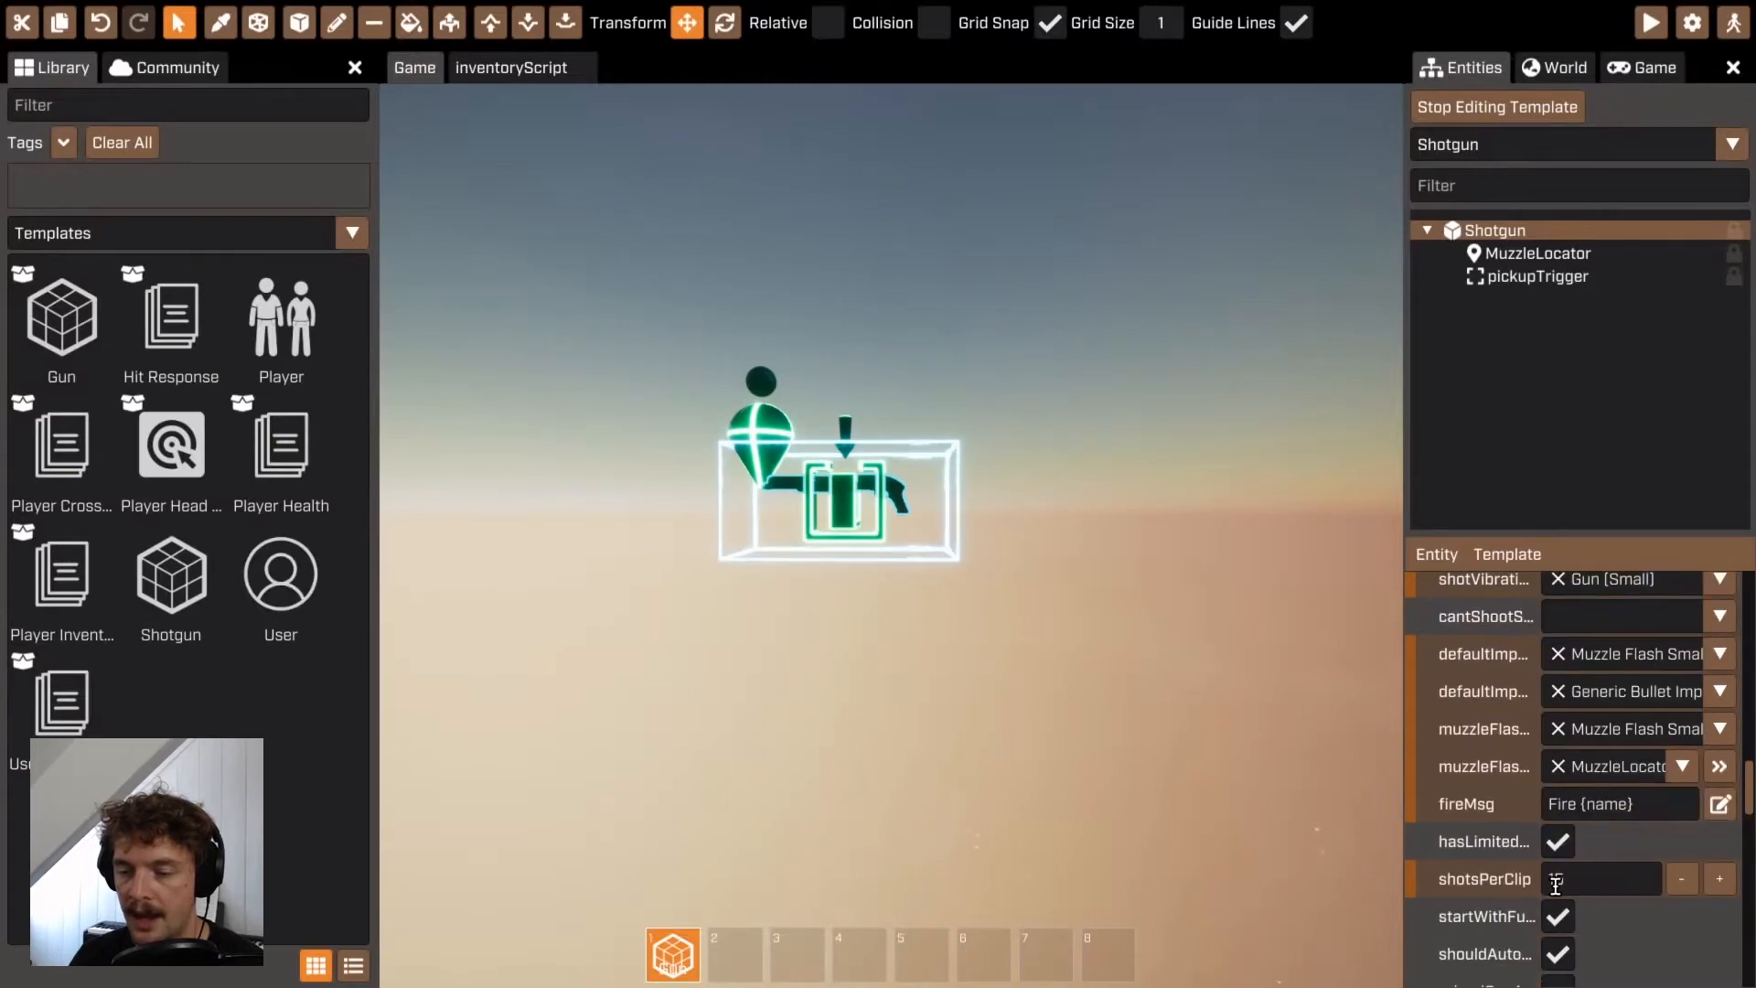
left_click(1720, 617)
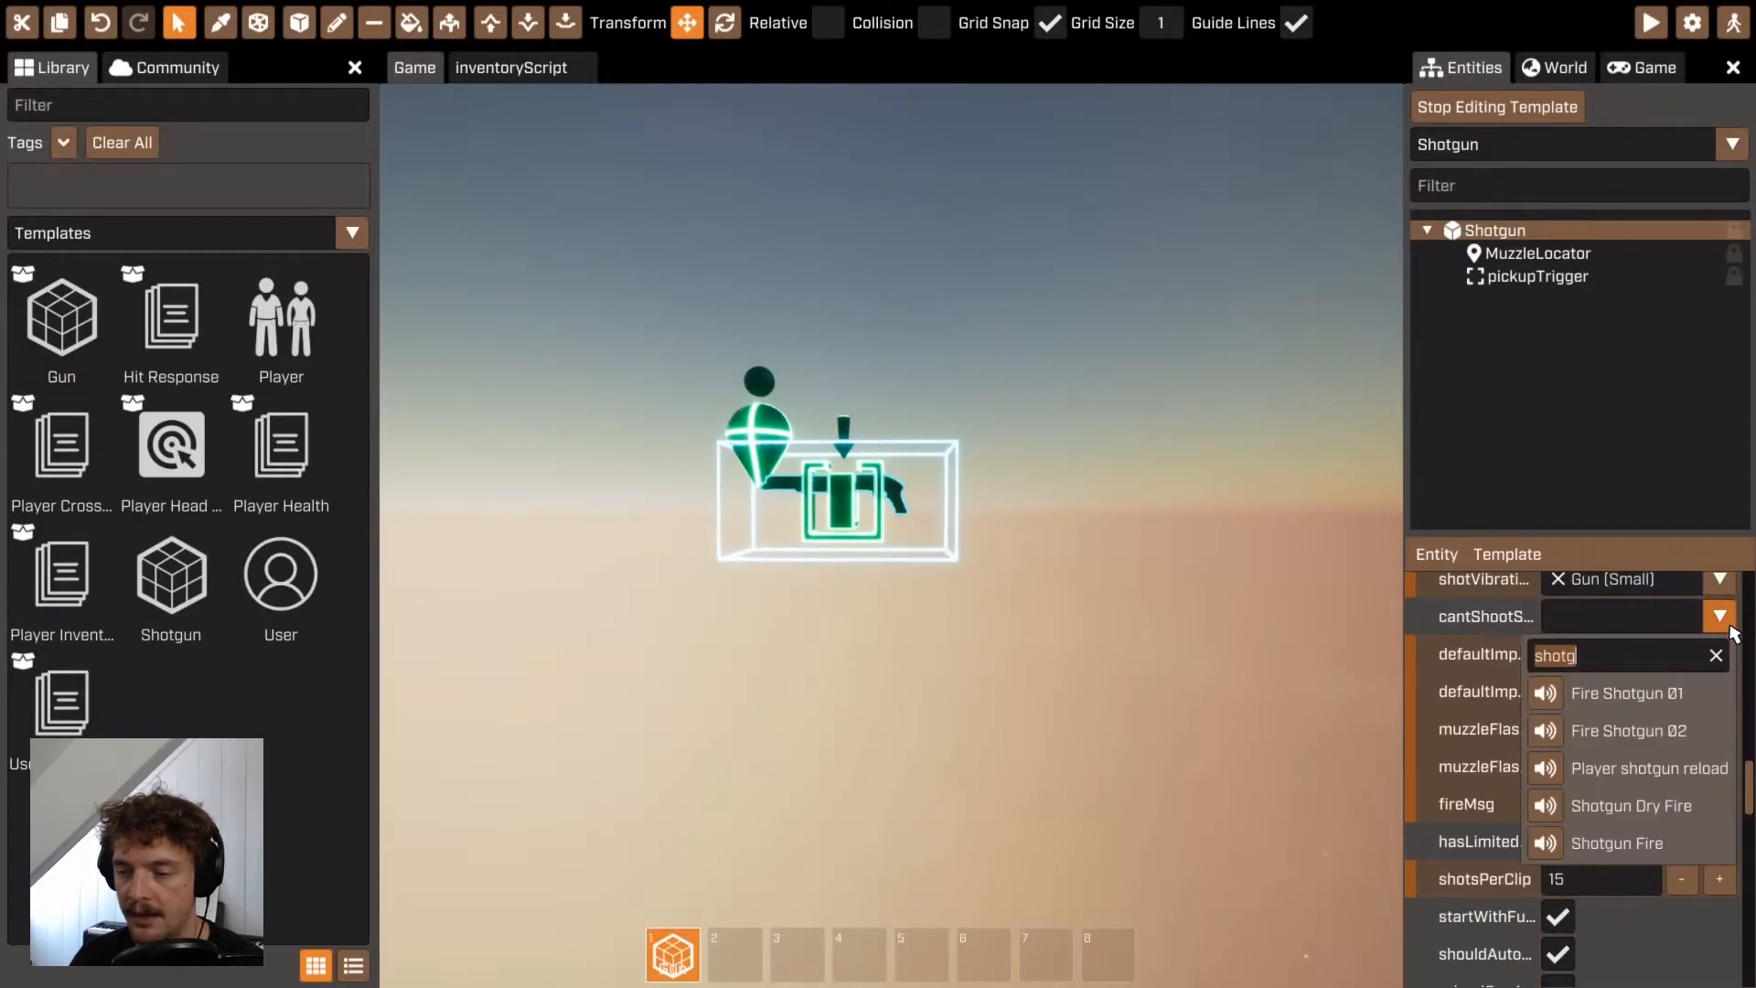
left_click(1686, 810)
Configure the shotgun's reloading with 8 shots per clip, one-at-a-time reload, reload time 2, and the Player shotgun reload sound
left_click(1602, 881)
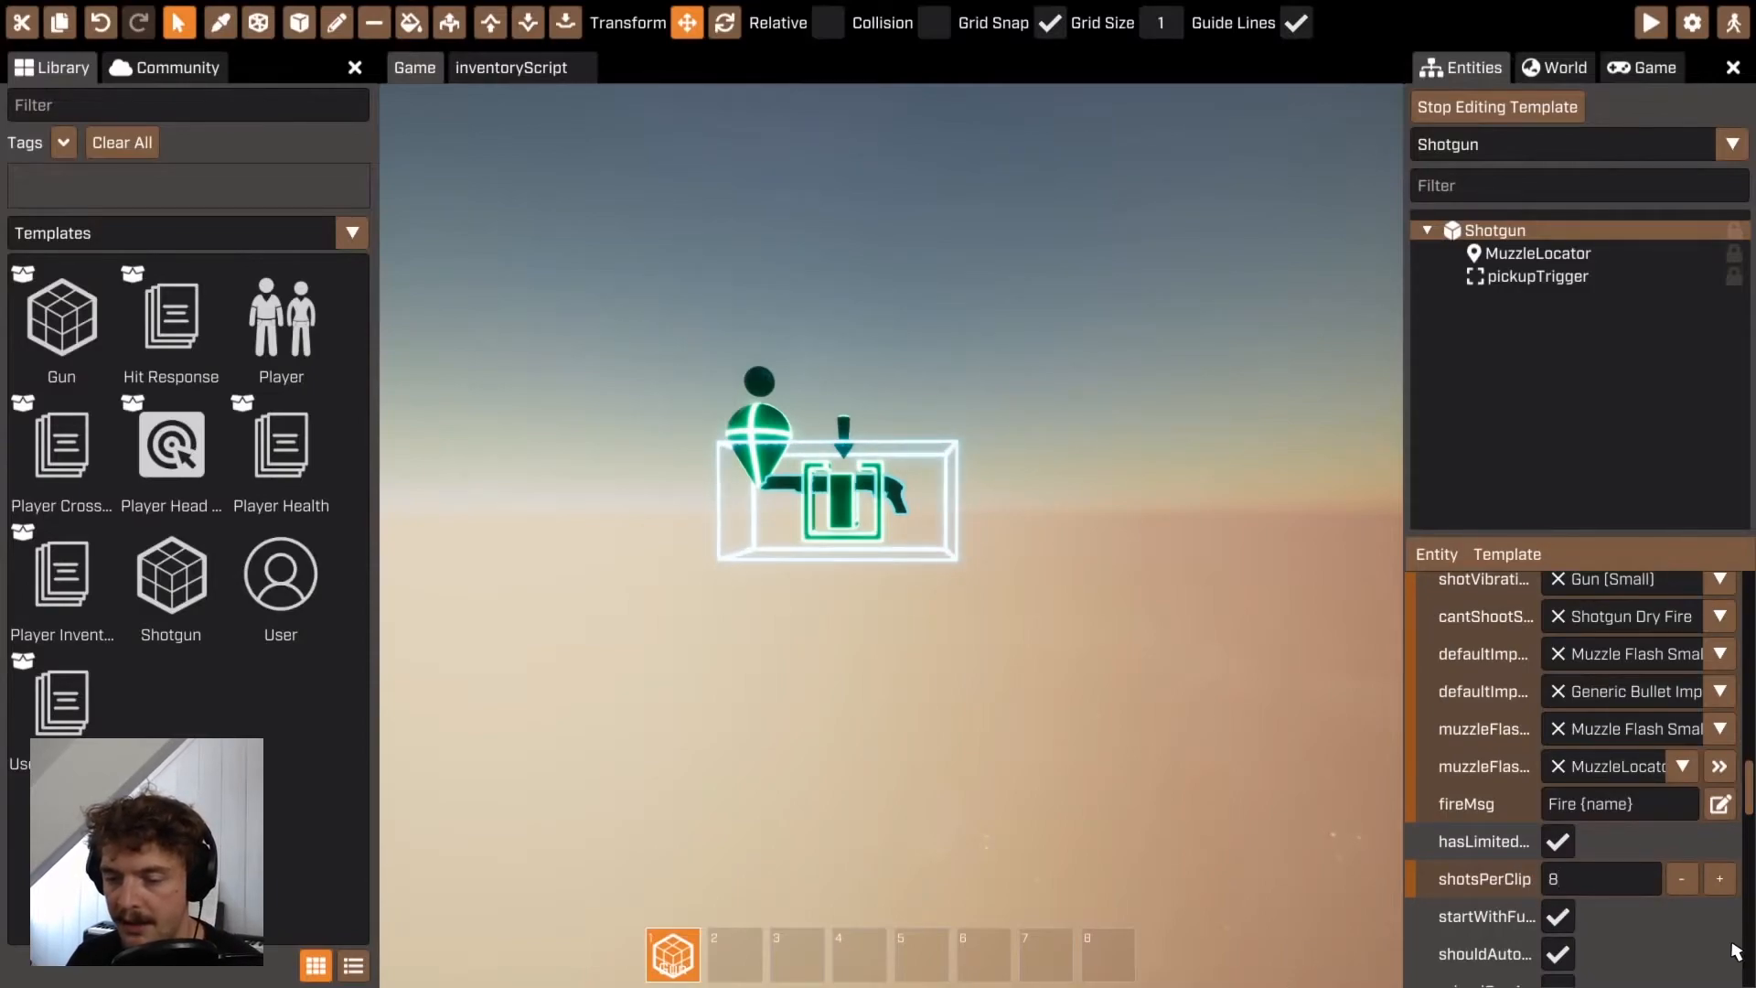
scroll(1732, 955, "down", 2)
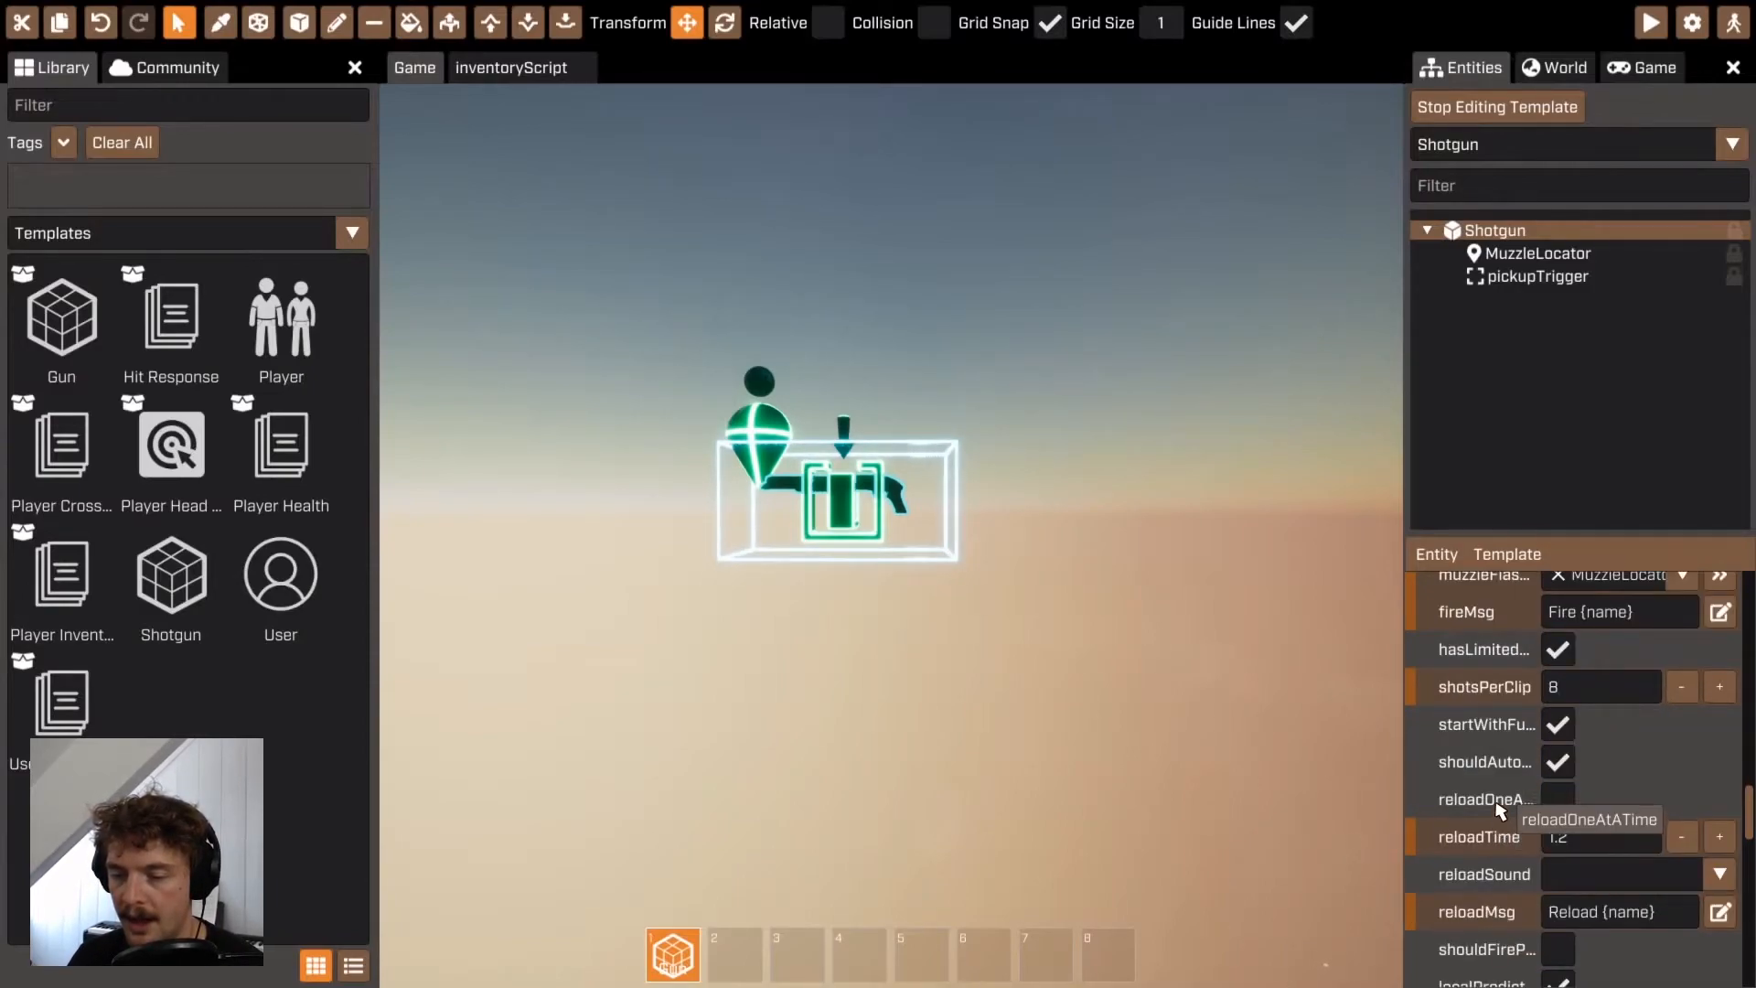
left_click(1555, 803)
left_click(1582, 831)
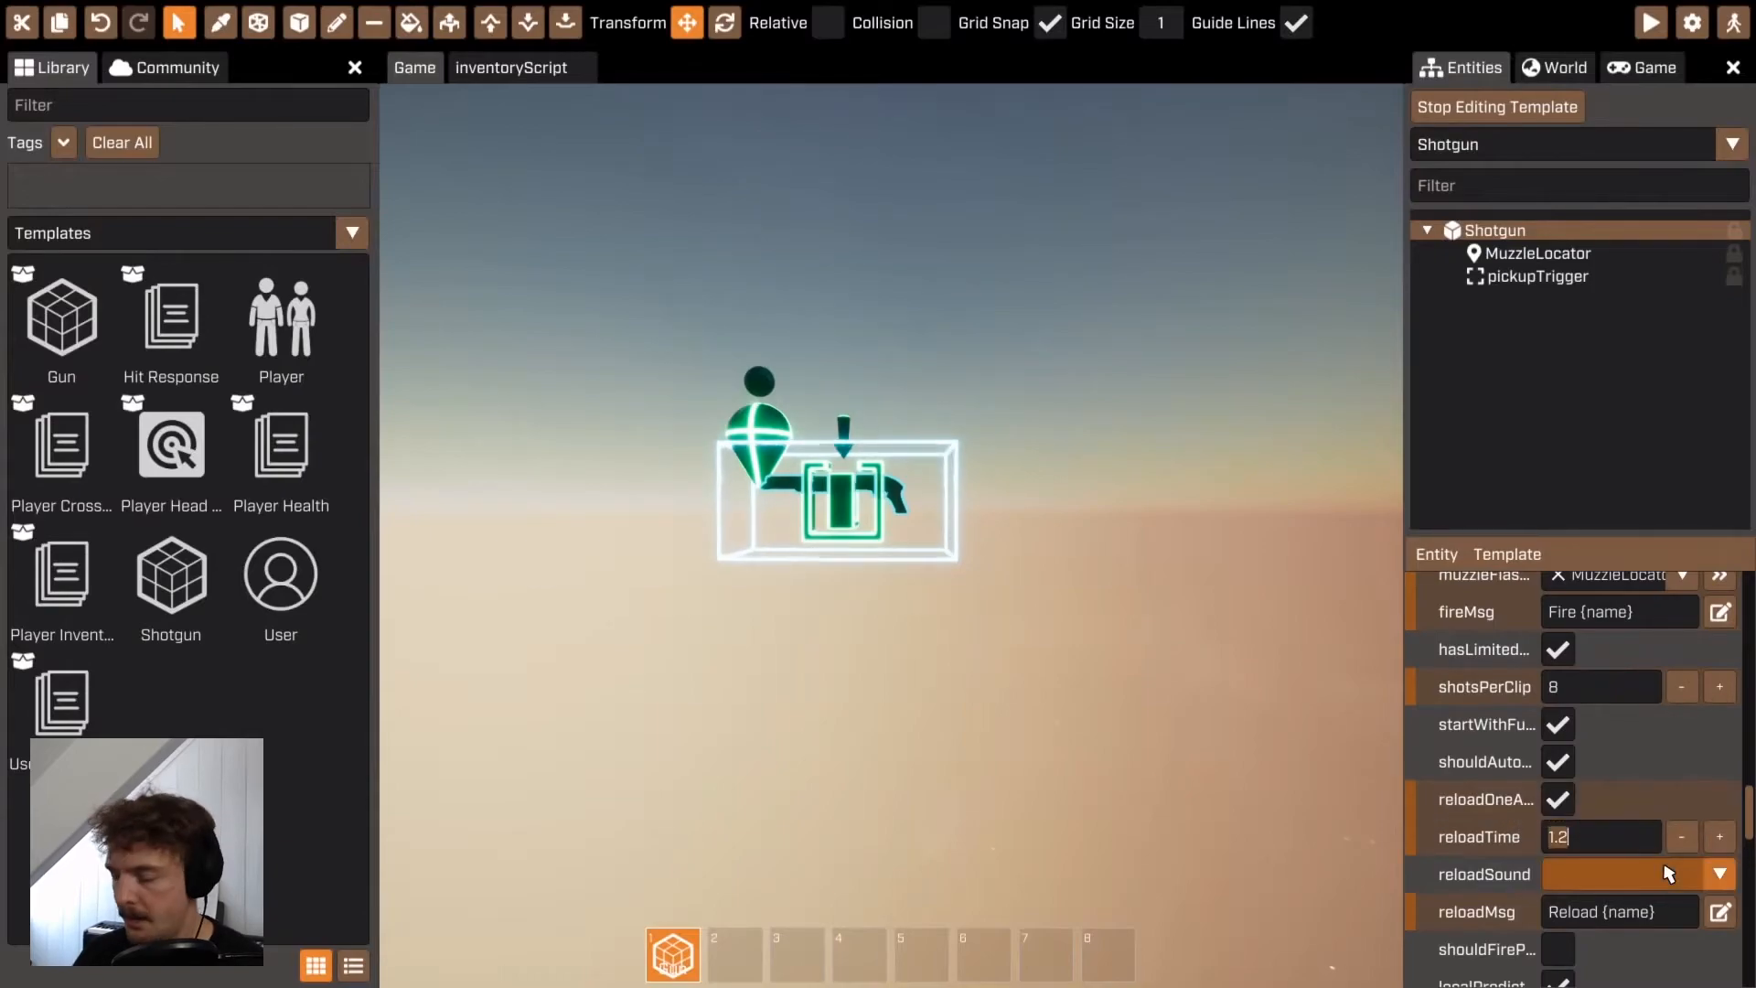
scroll(1687, 793, "down", 3)
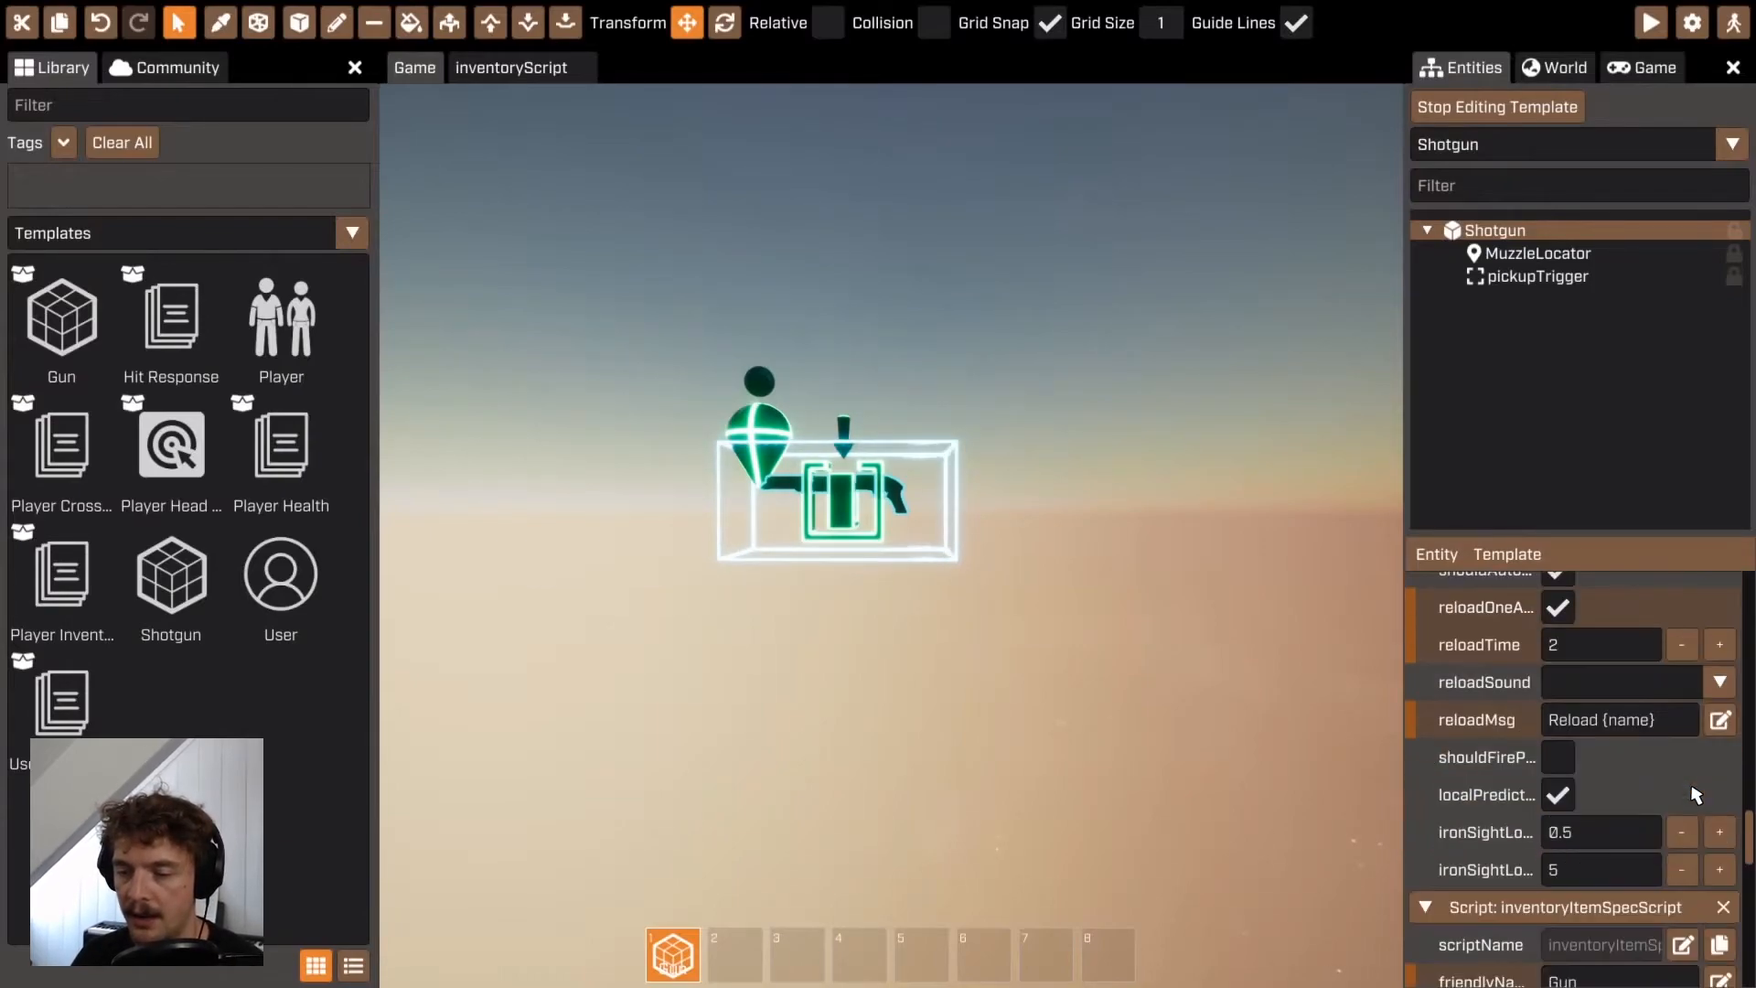
left_click(1708, 684)
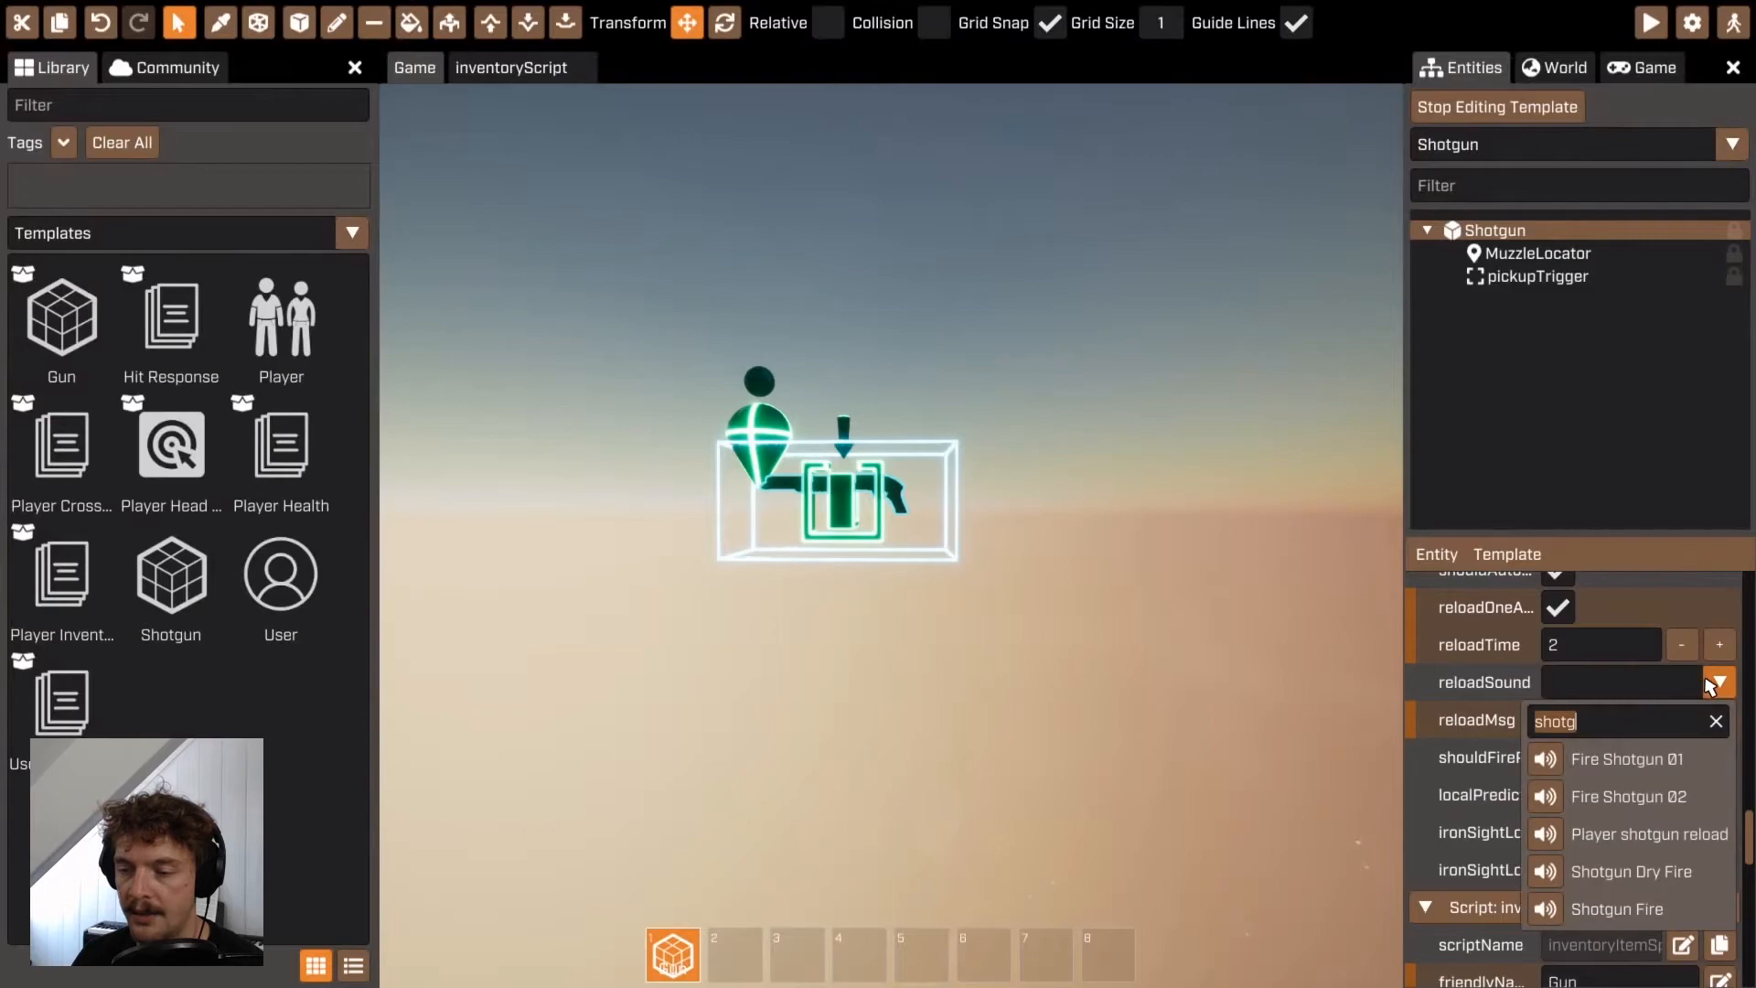
left_click(1685, 832)
In pickupSpawnerScript, enable showOnInit, set the first spawn time to 0 minutes 10 seconds, and set the second spawn time's minutes to 0
scroll(1663, 765, "down", 2)
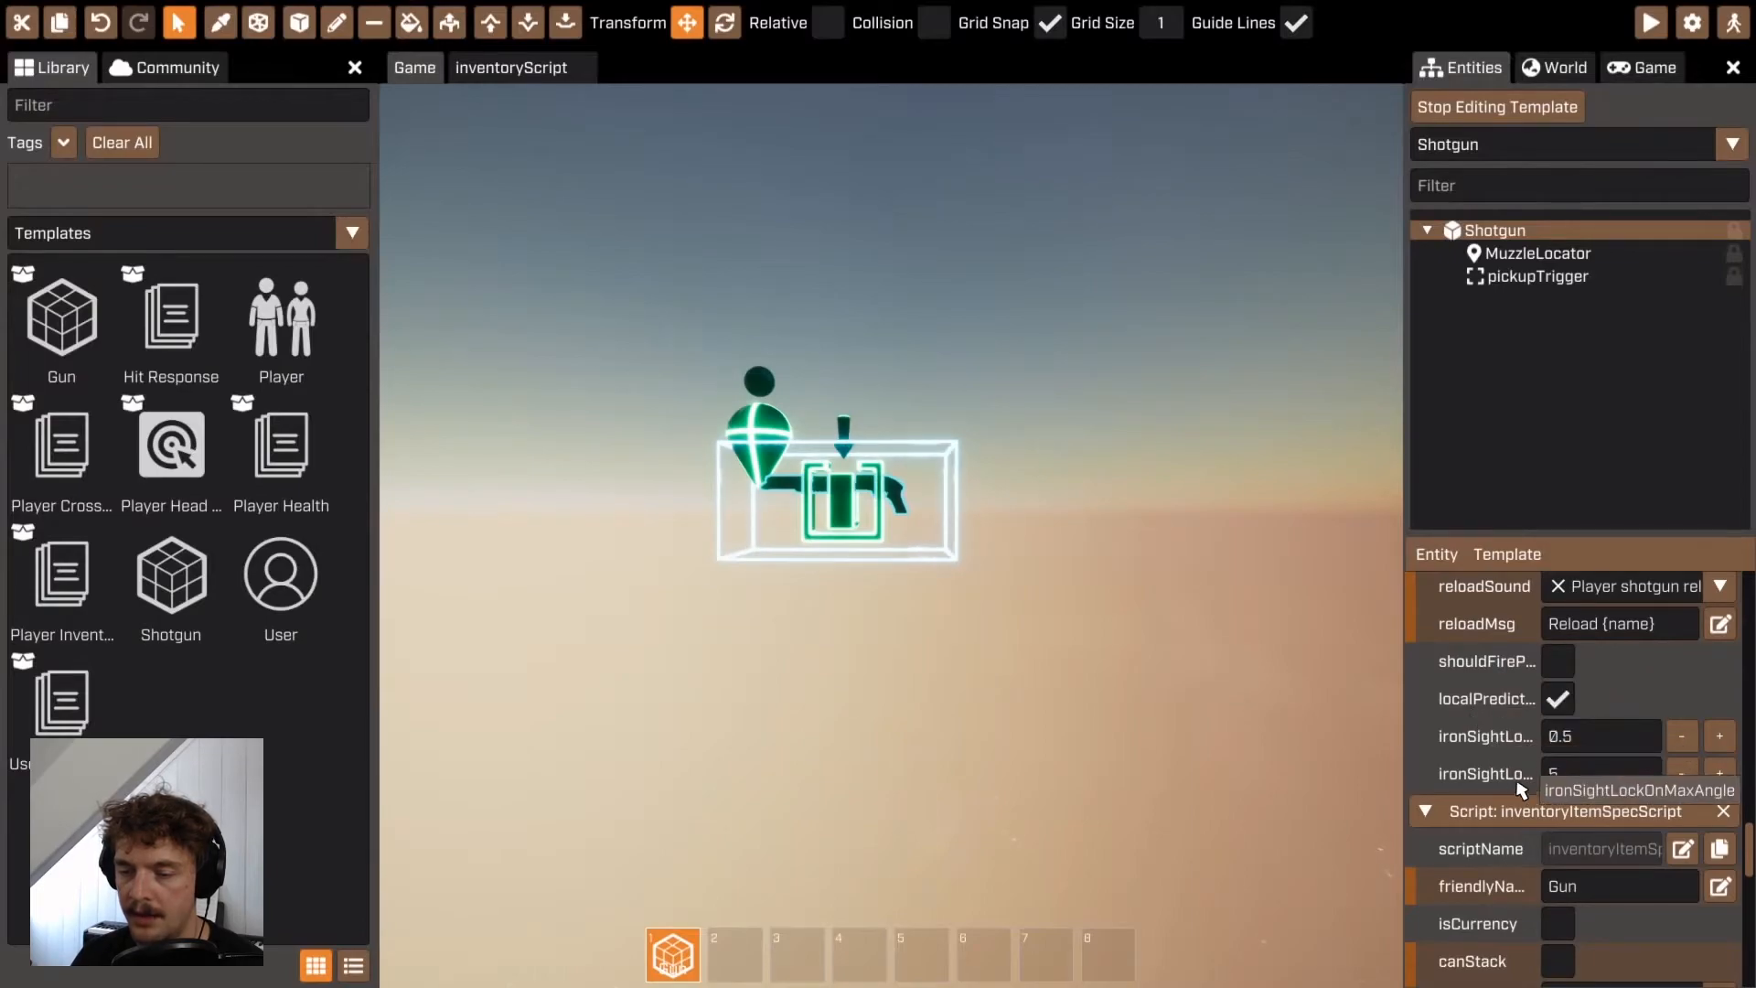
scroll(1523, 791, "down", 6)
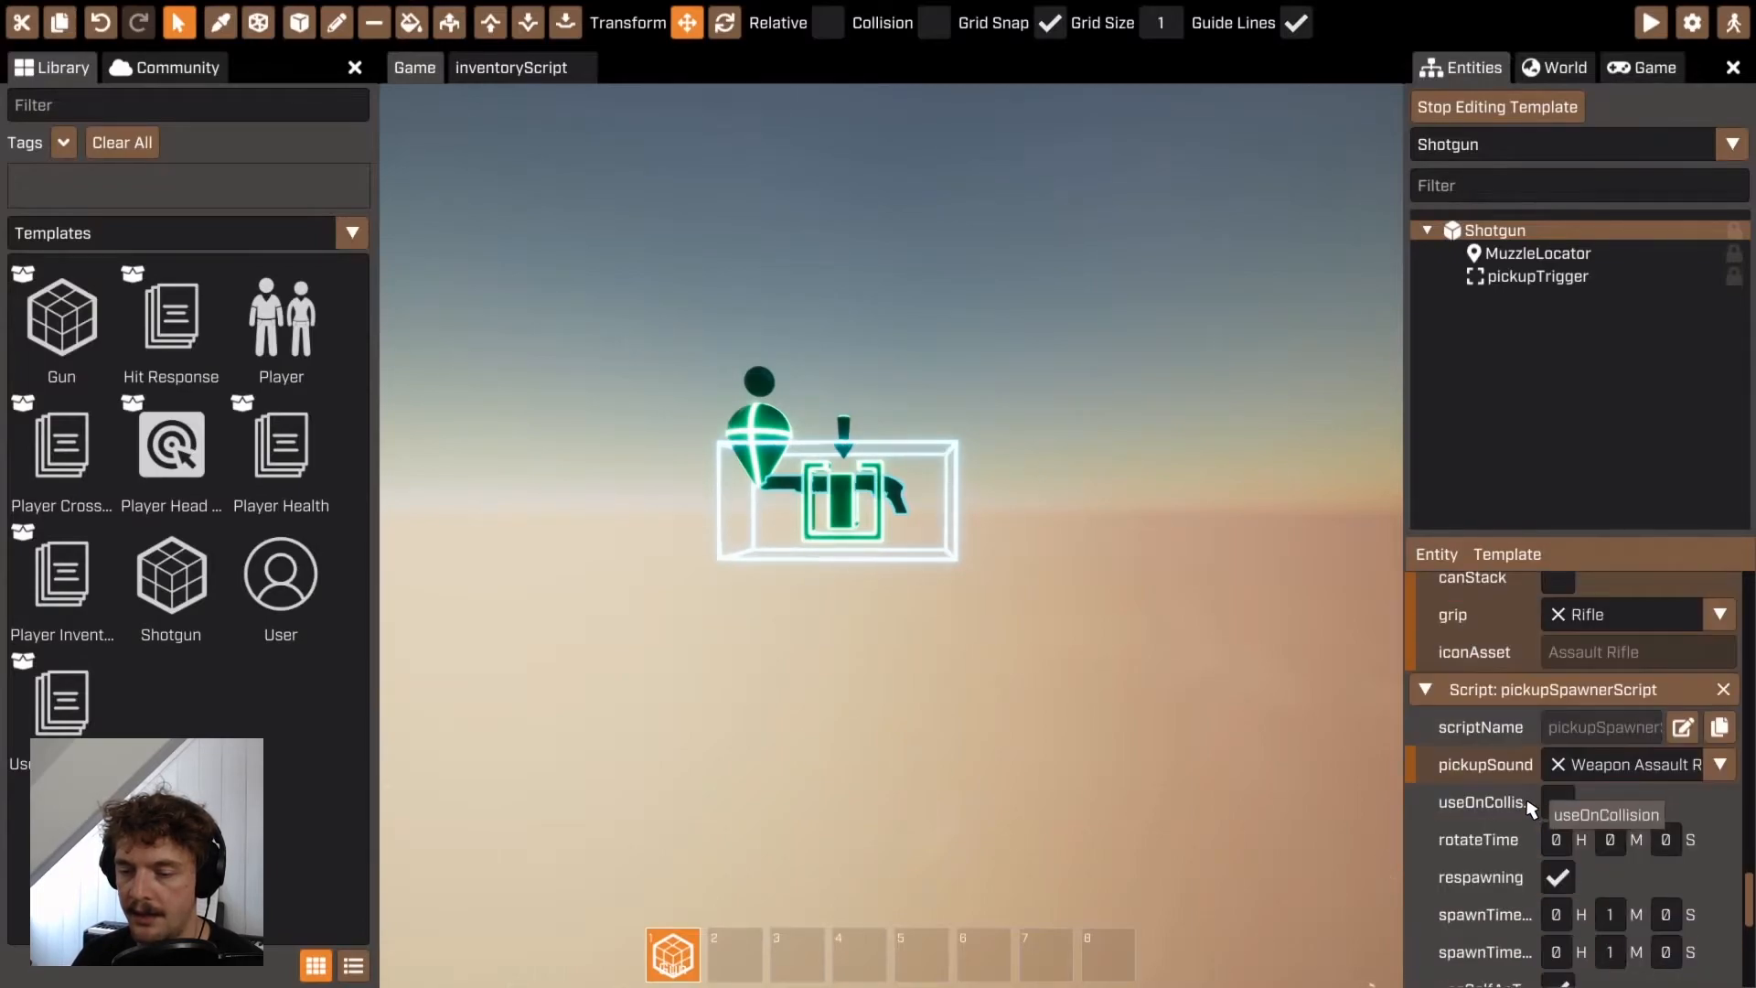
scroll(1637, 878, "down", 3)
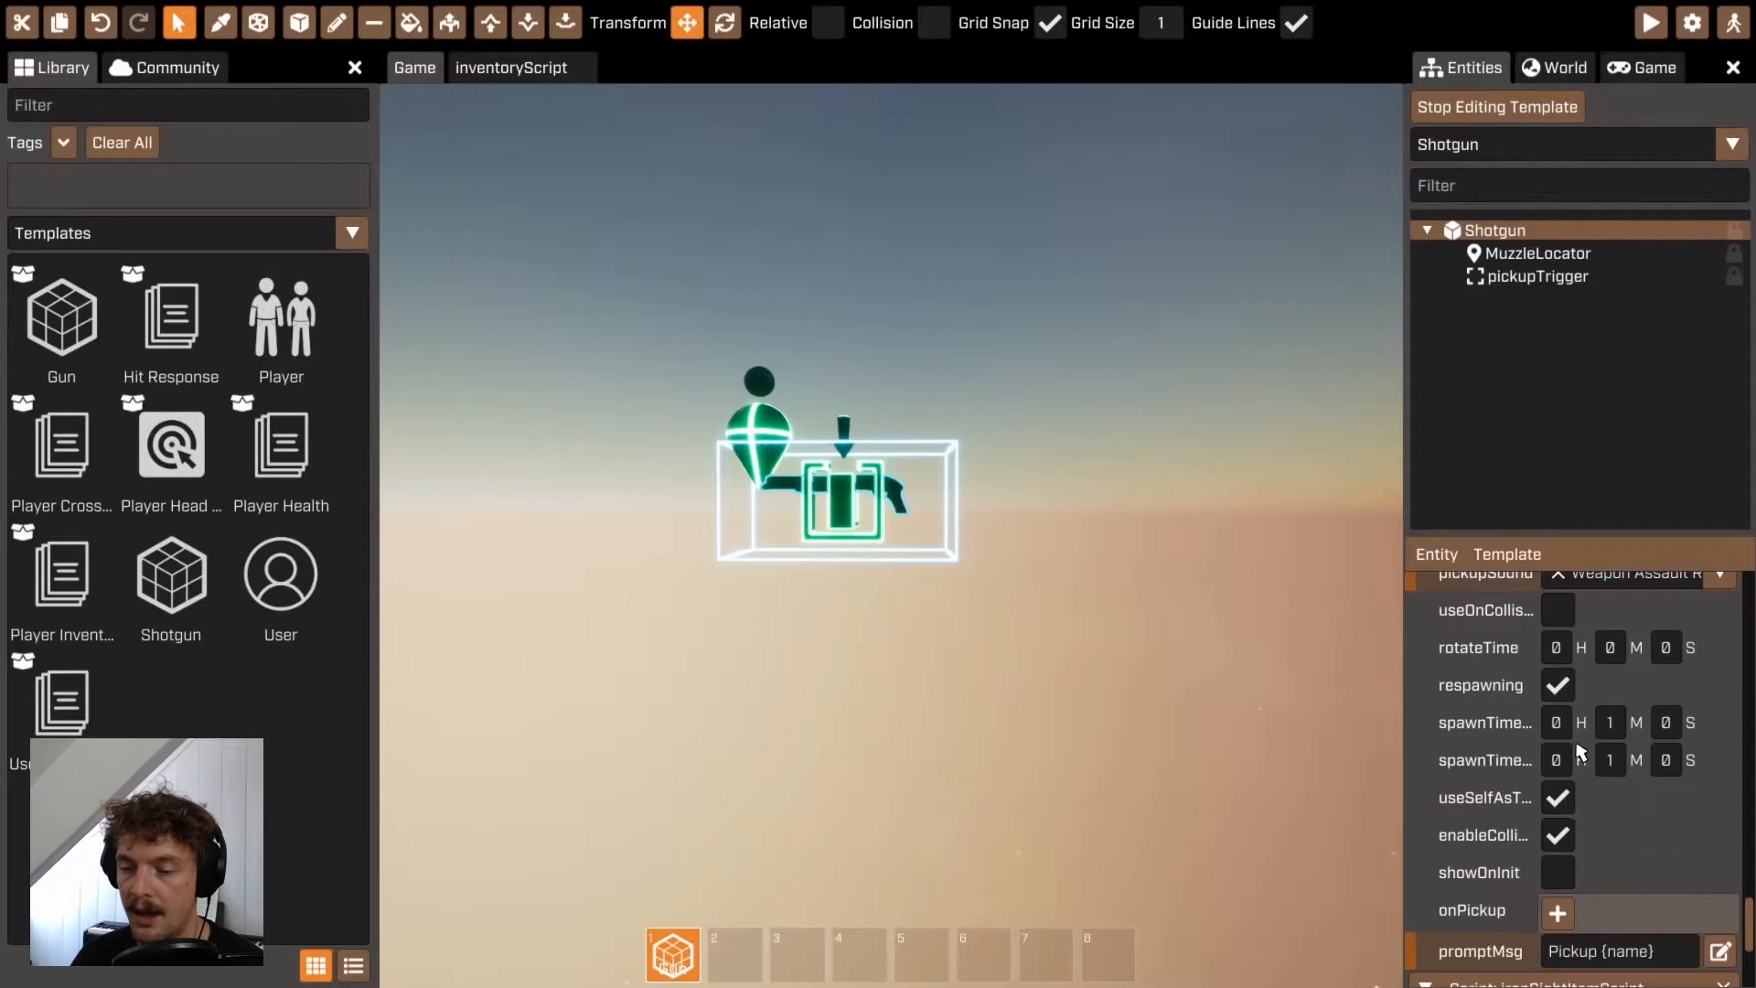
left_click(1560, 872)
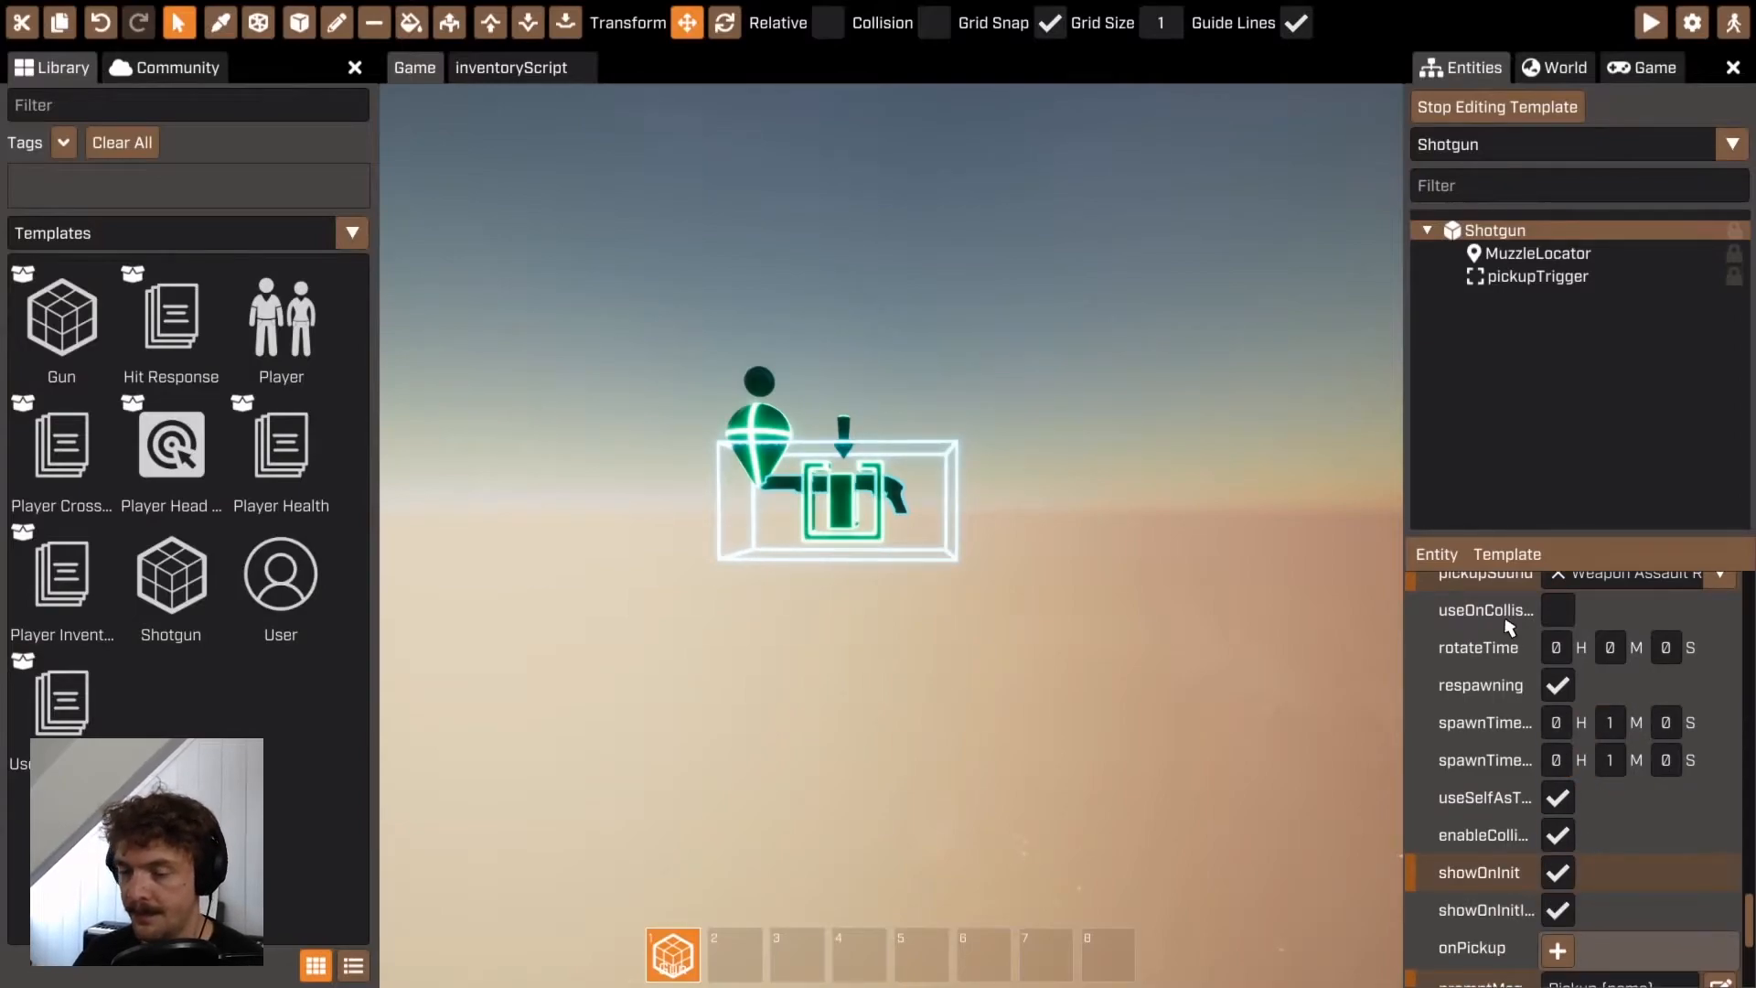
left_click(1611, 728)
type("0")
key("Tab")
type("10")
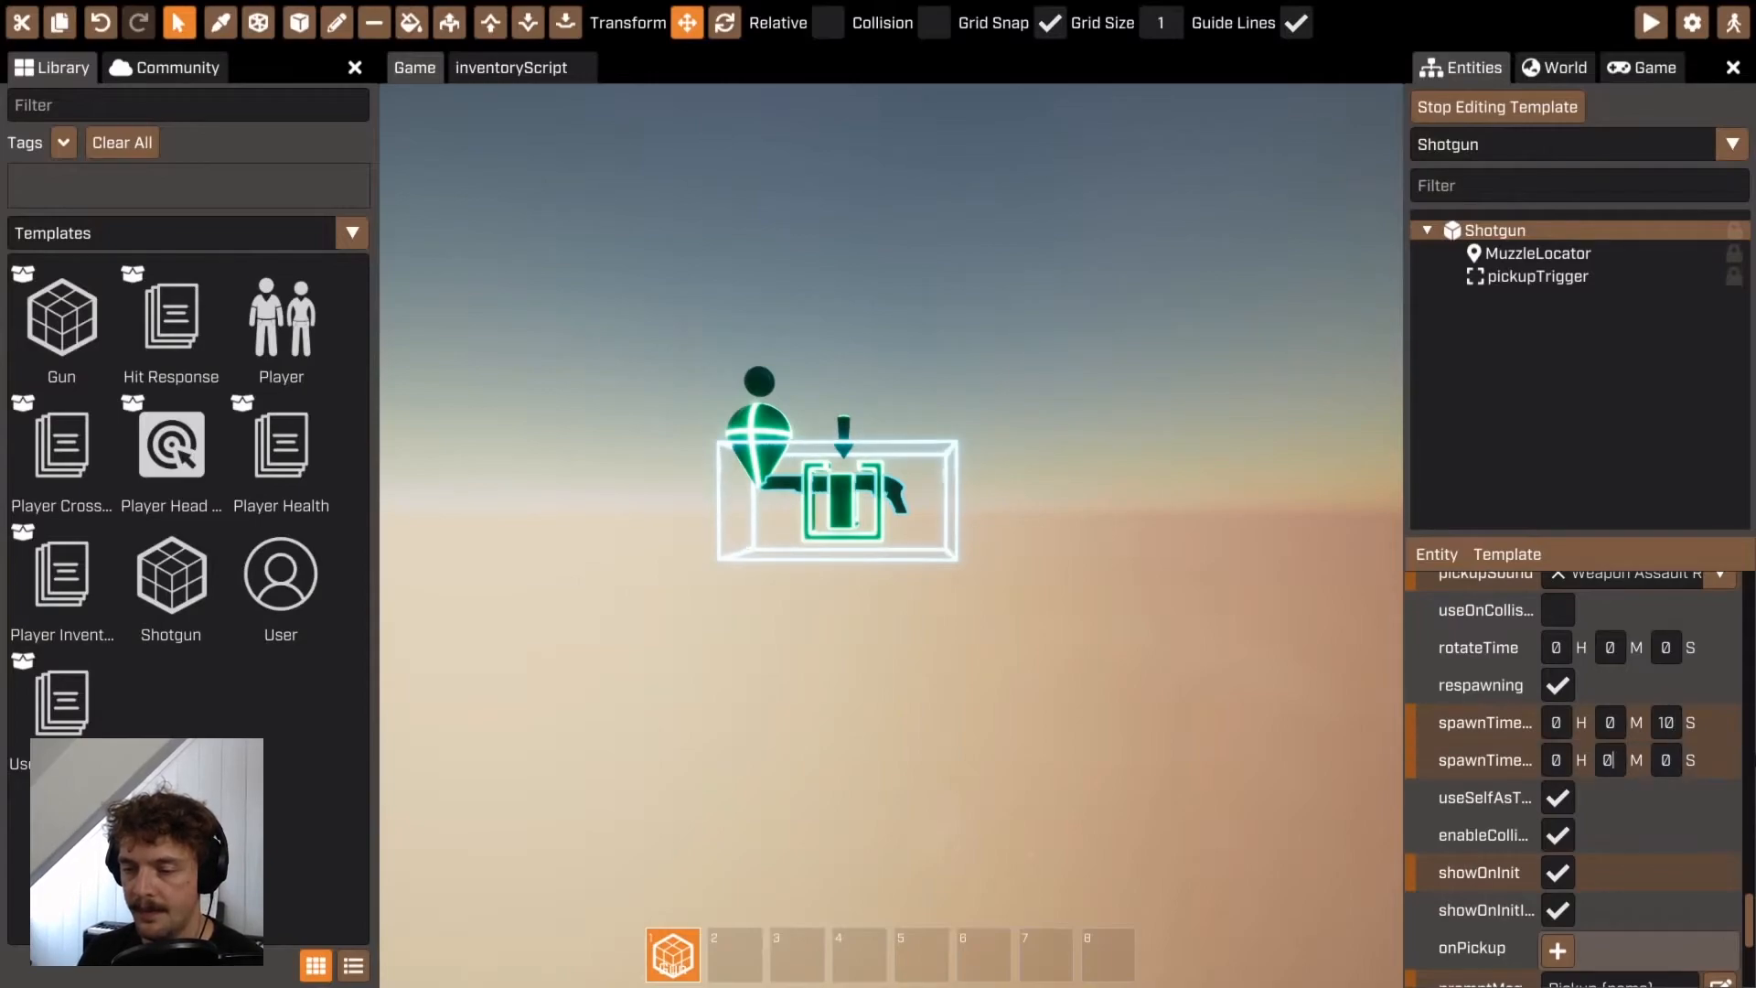
Set the crosshair type in the shotgun's ironSightItemScript to circle
scroll(1700, 883, "down", 5)
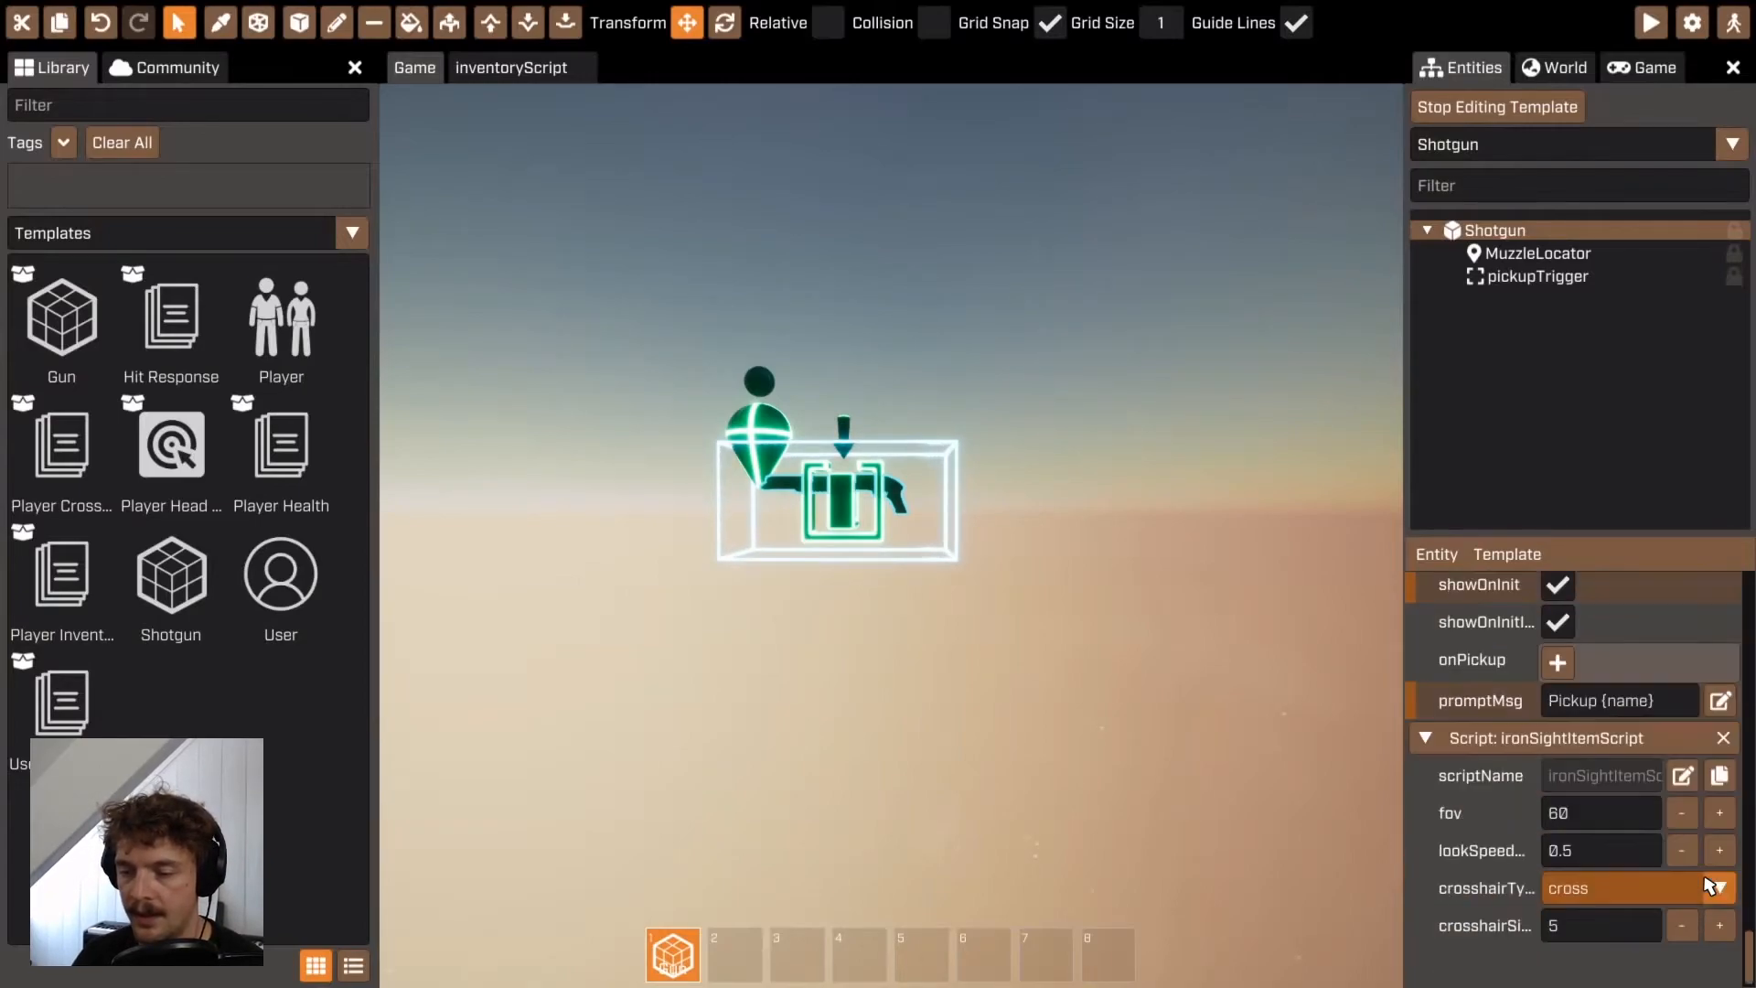
scroll(1709, 883, "up", 3)
scroll(1708, 883, "down", 3)
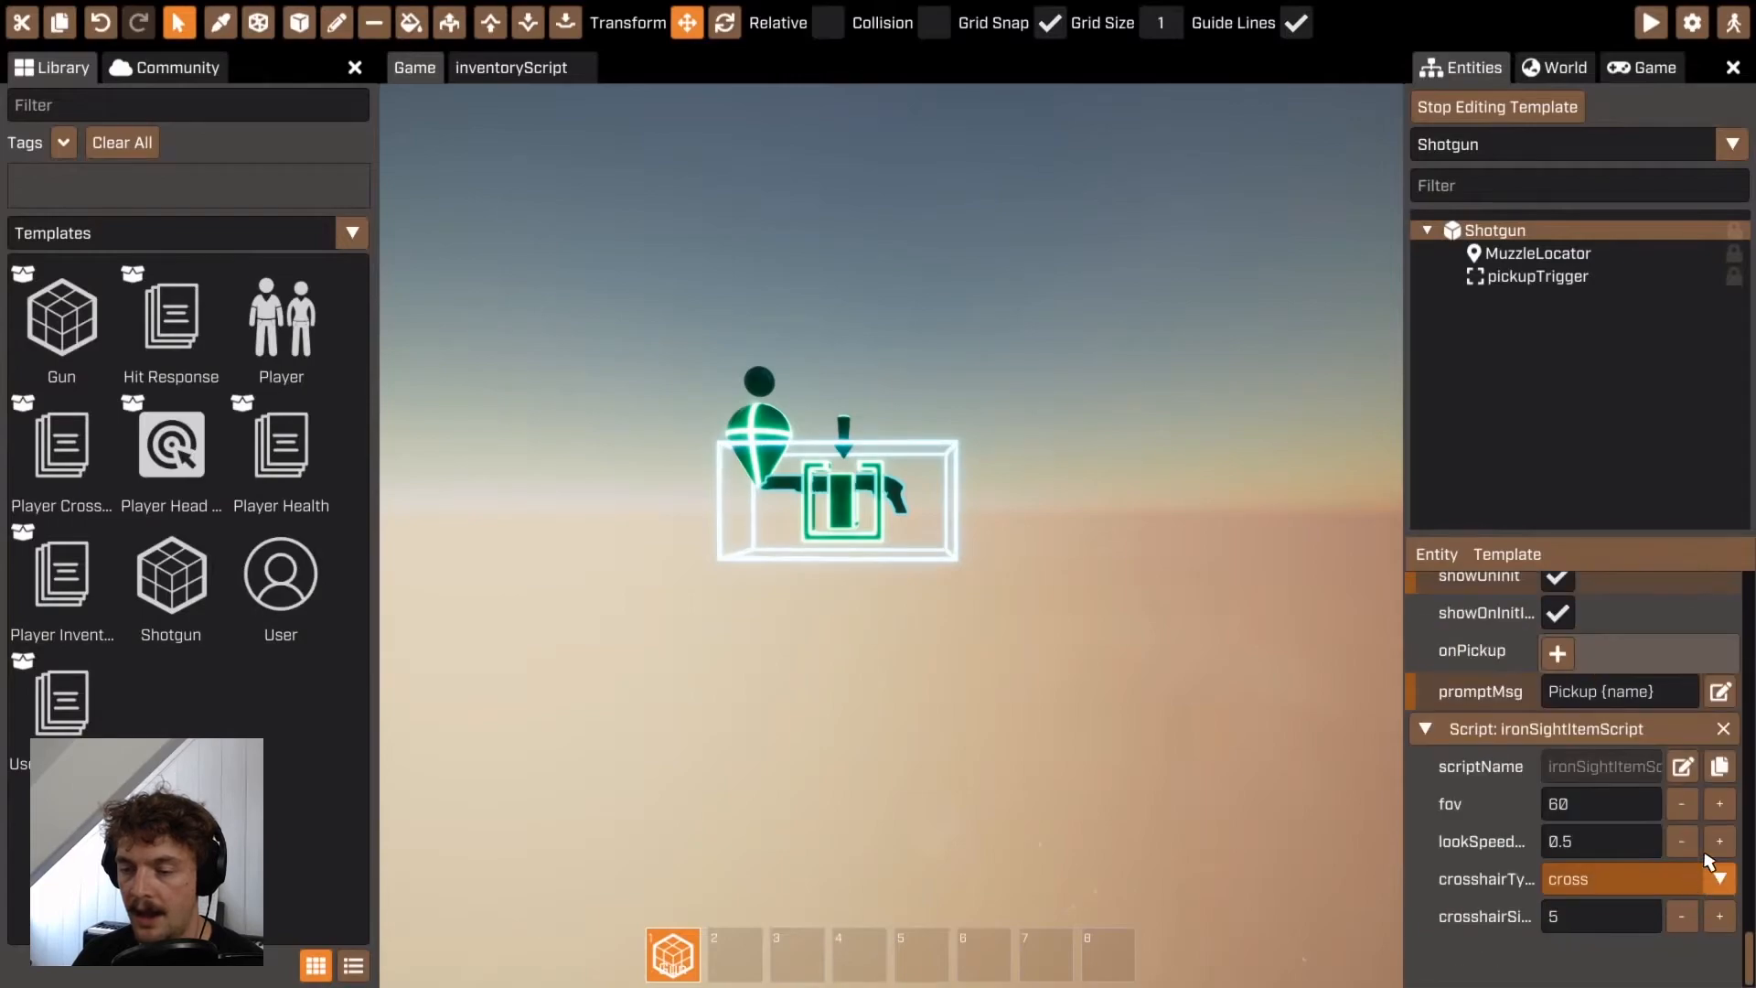
left_click(1720, 879)
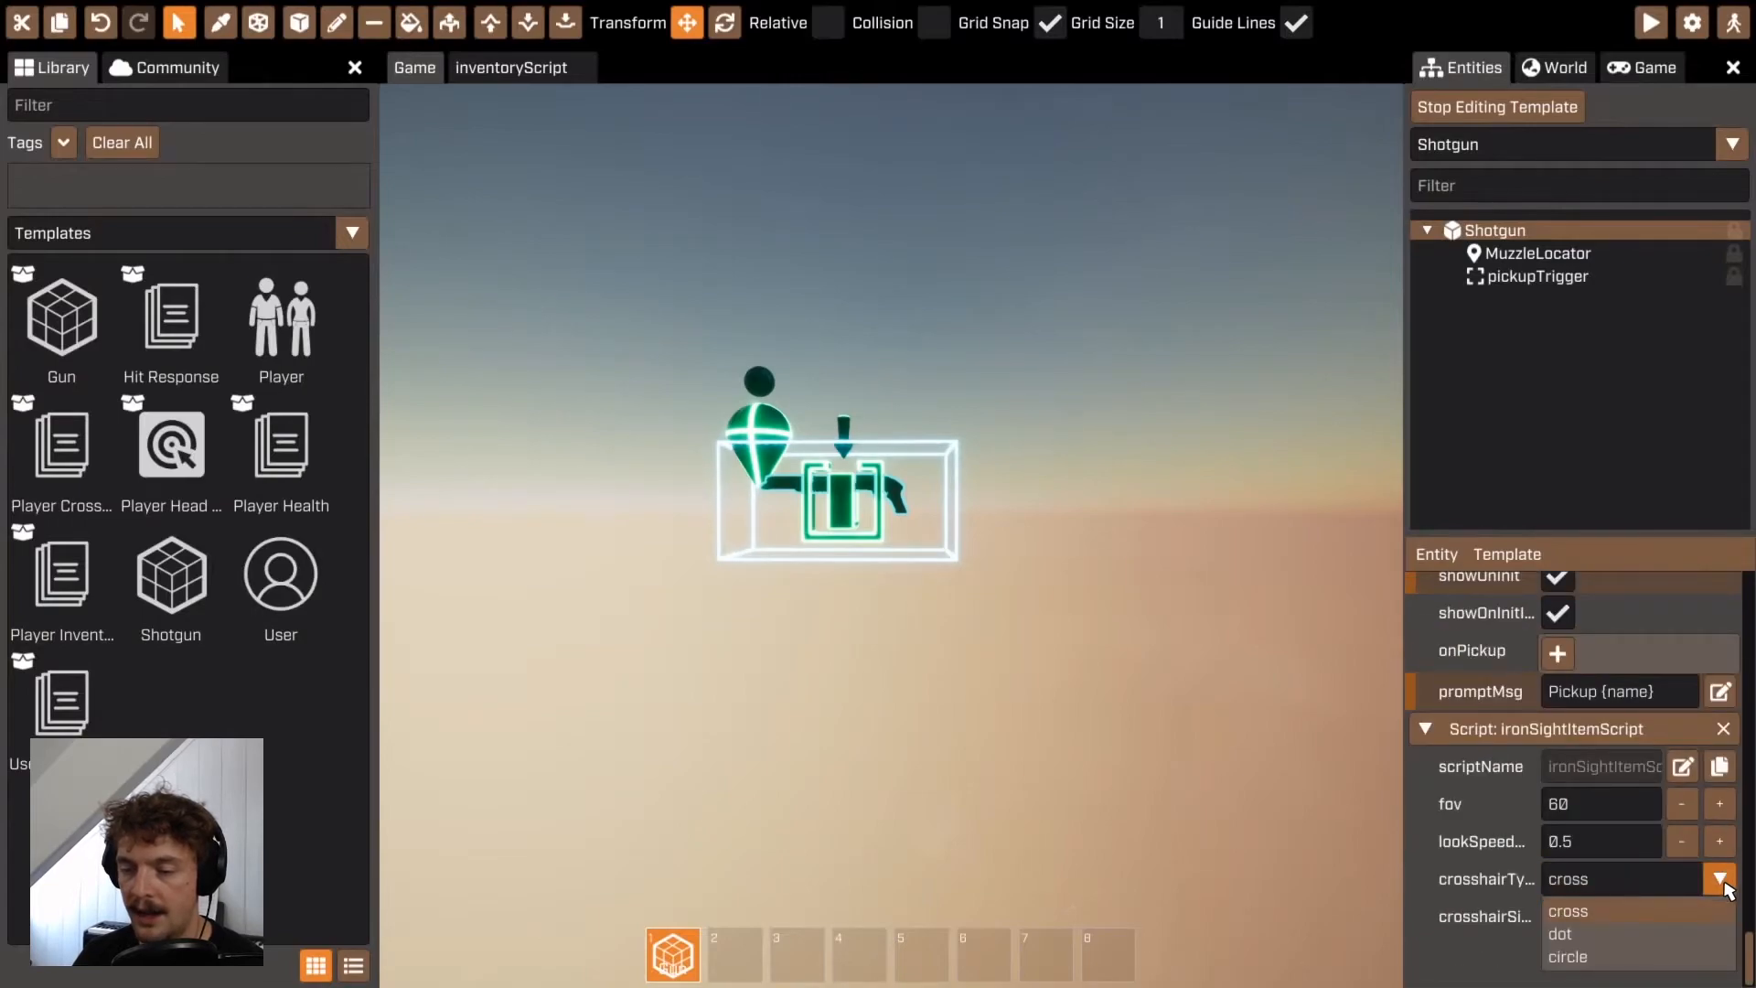
left_click(1688, 957)
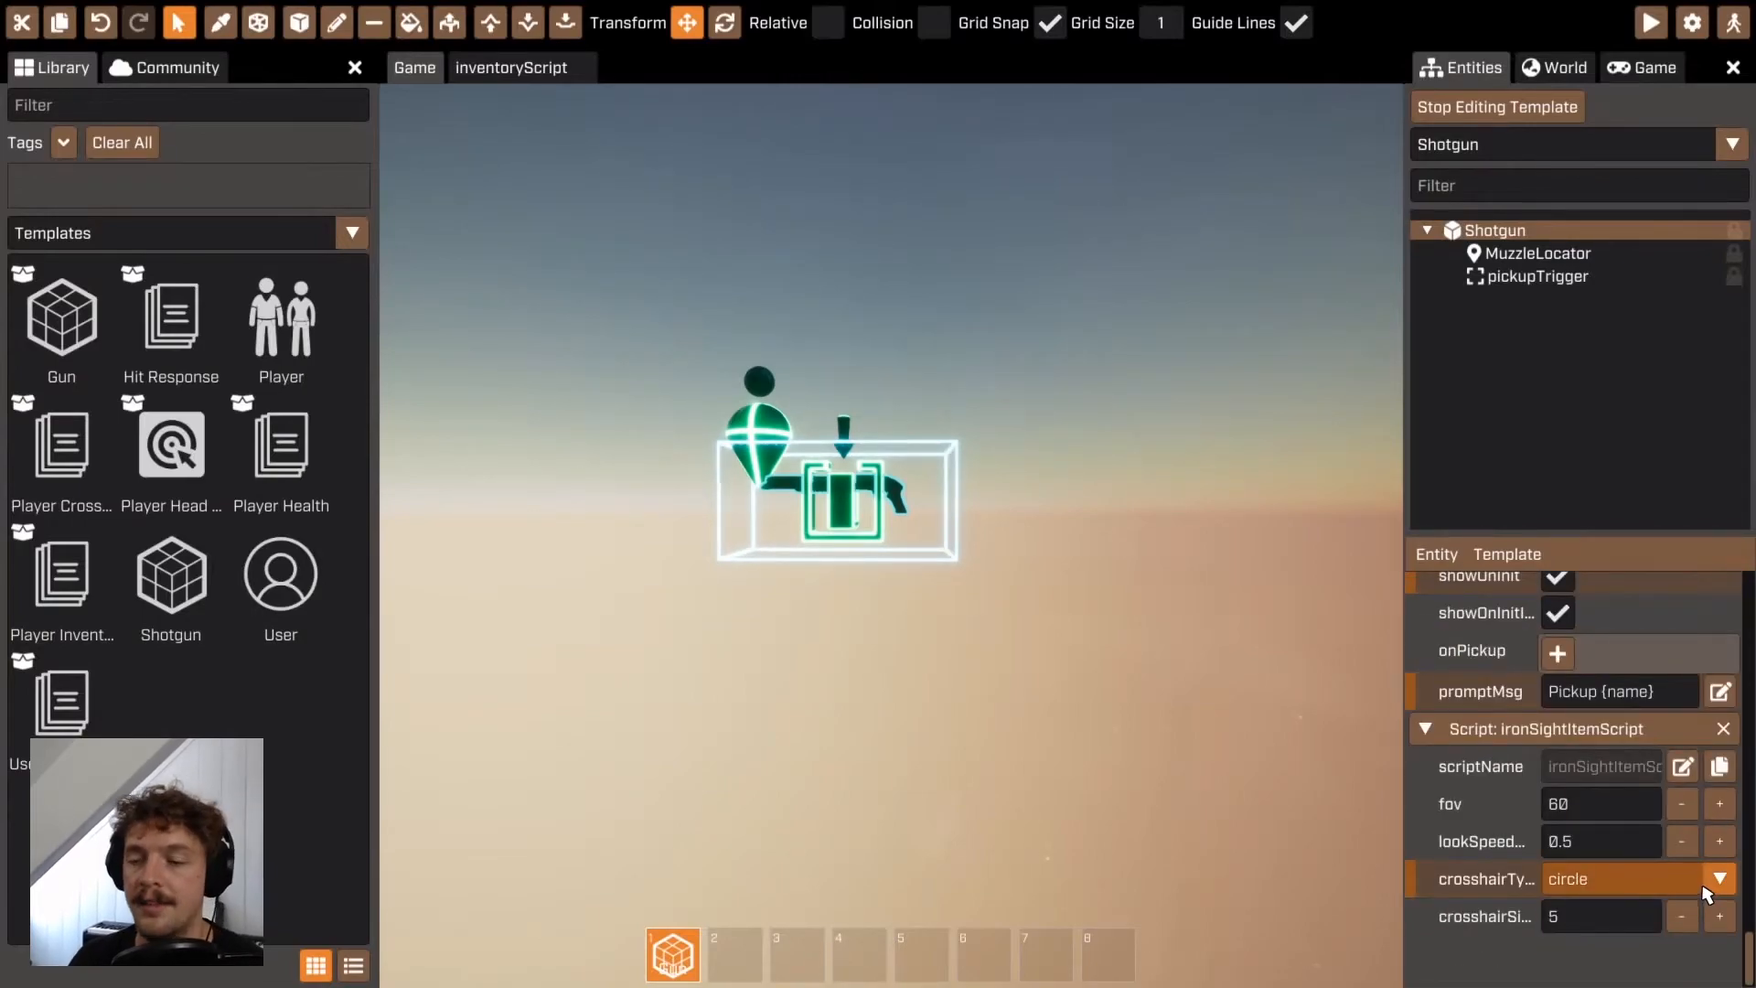
Change the grip in the shotgun's inventoryItemSpecScript to Shotgun
scroll(1706, 894, "up", 10)
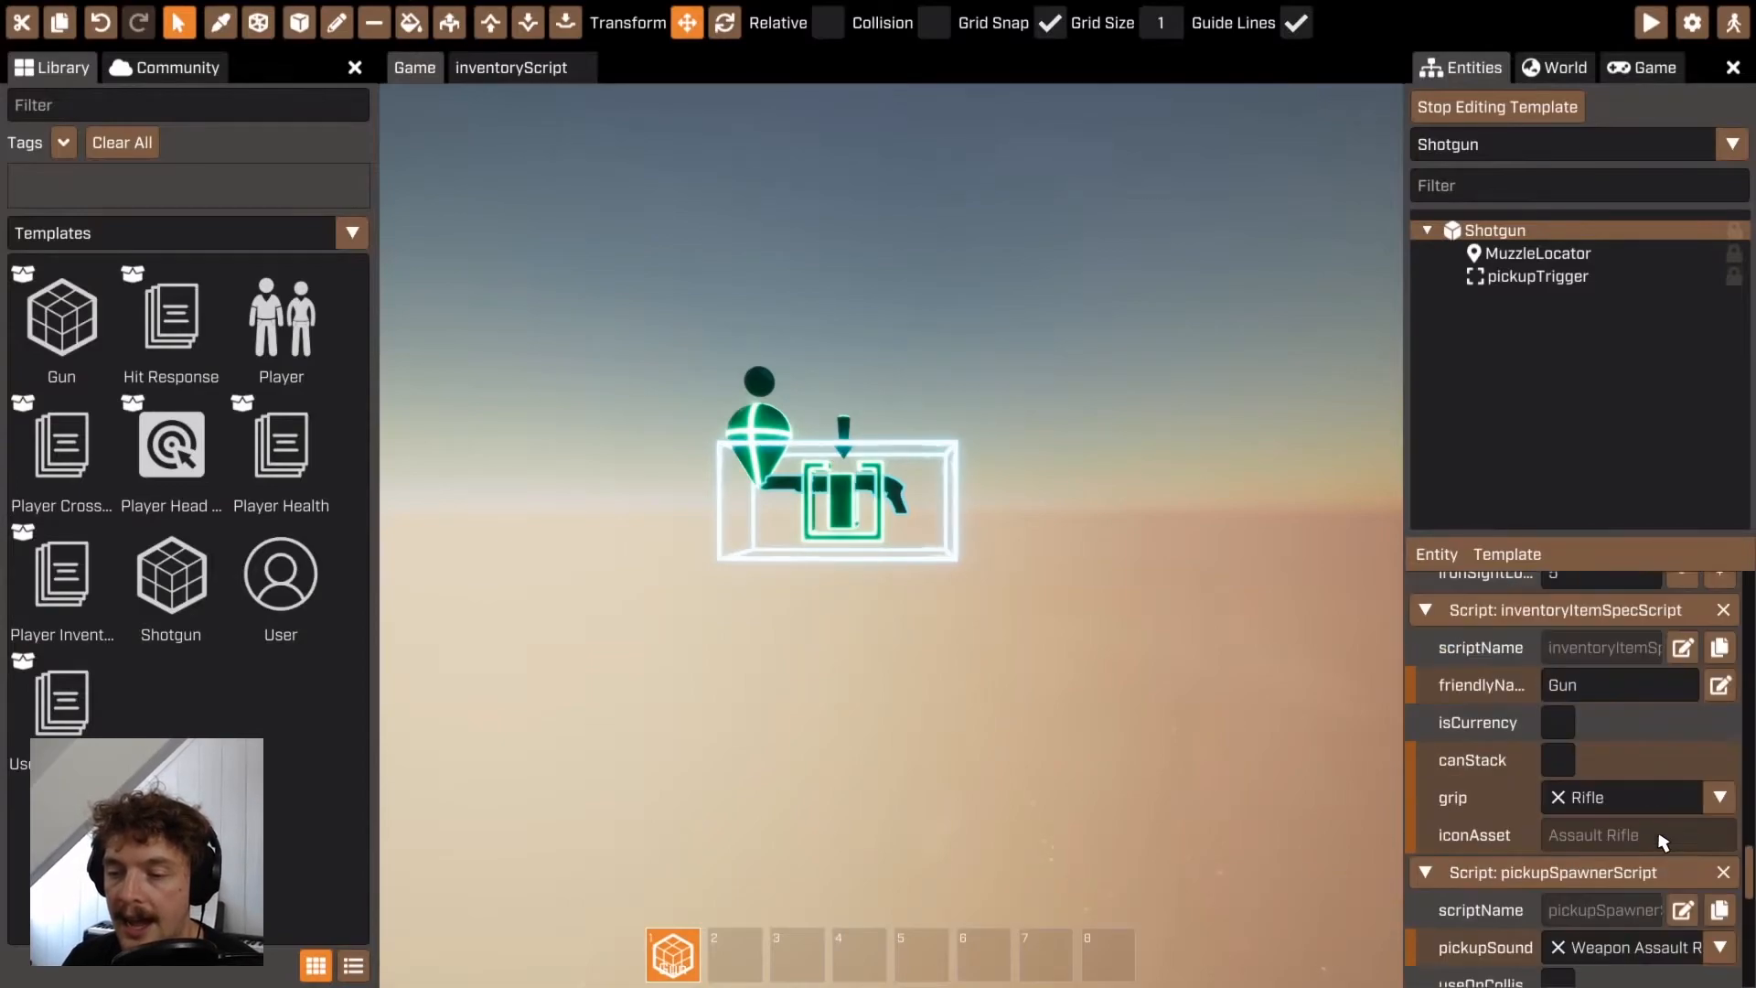
left_click(1720, 798)
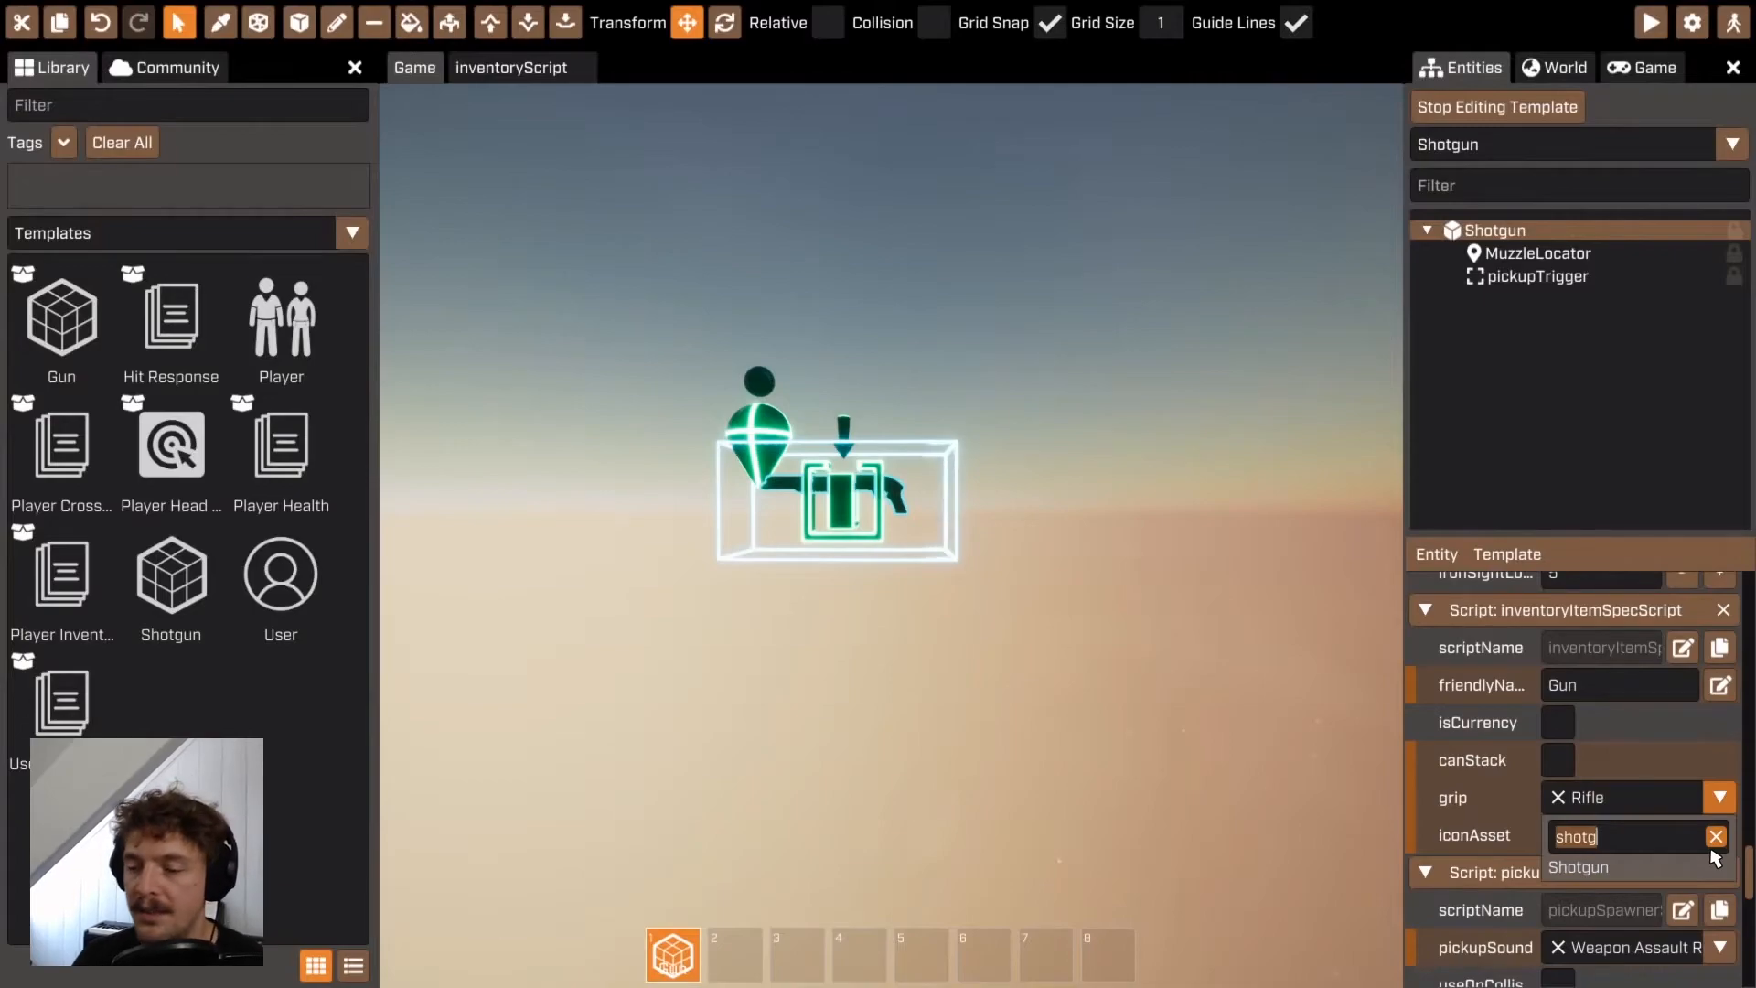
left_click(1716, 837)
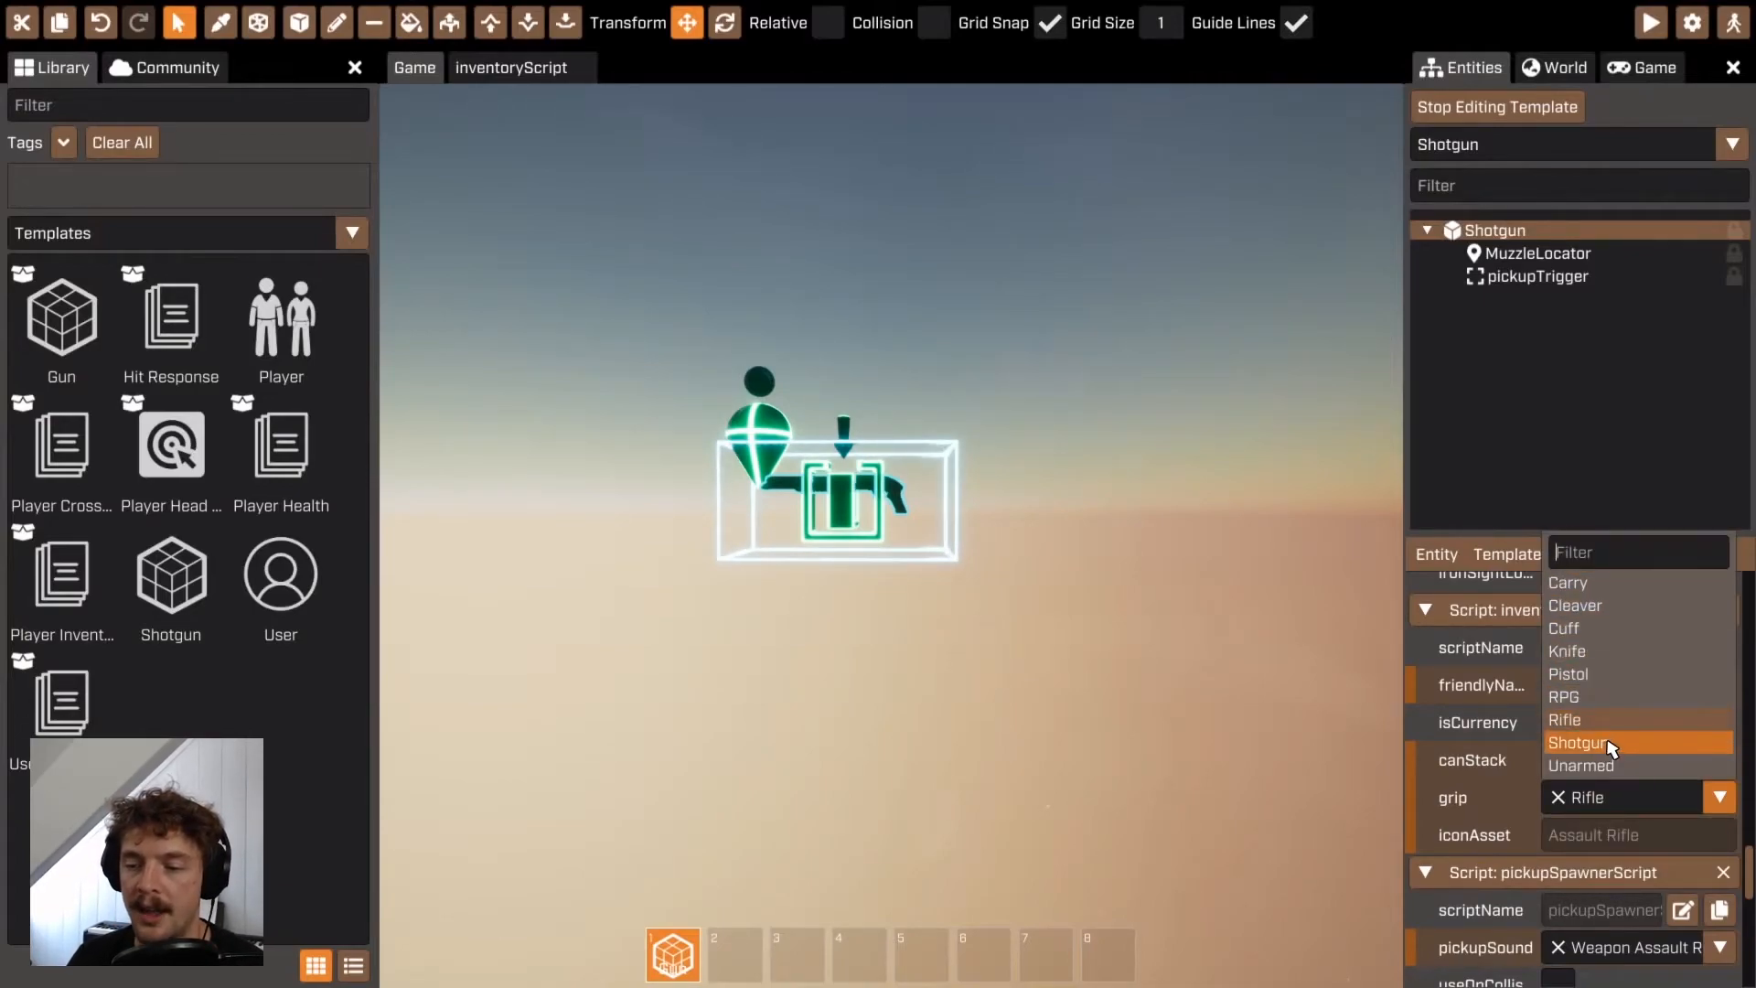
left_click(1609, 742)
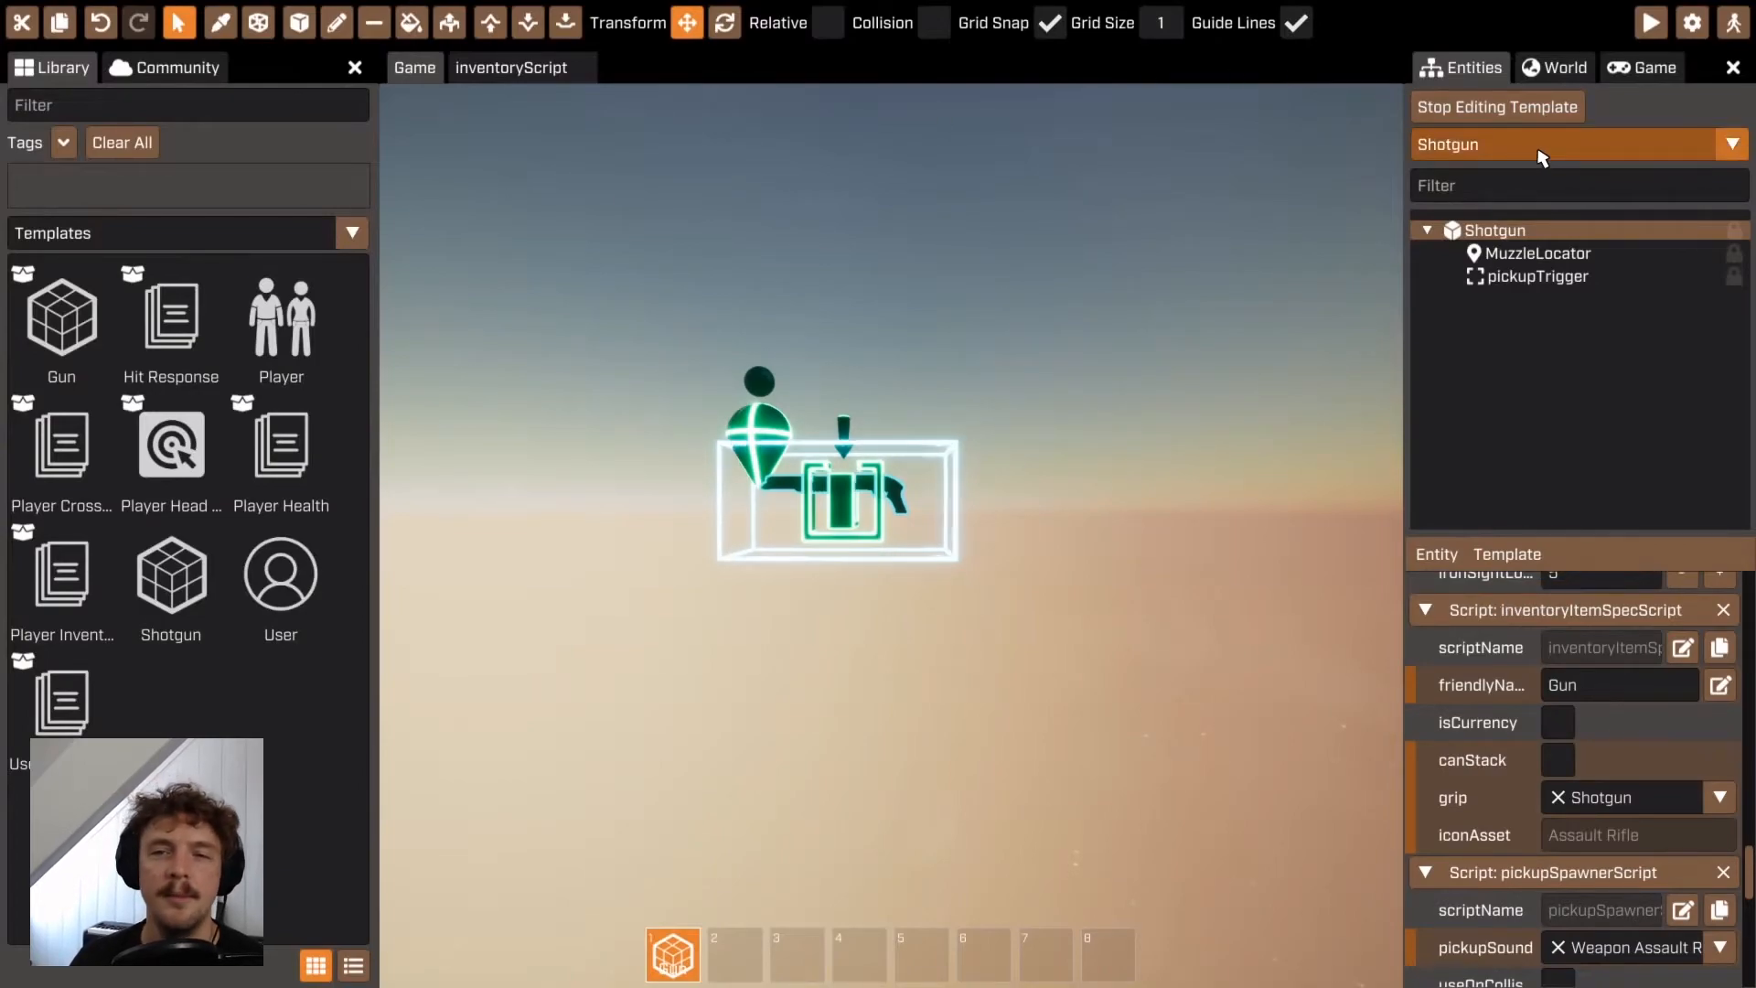
Return to the World and place two Shotgun instances, one above the other, beside the existing gun on the wooden stand
left_click(1540, 151)
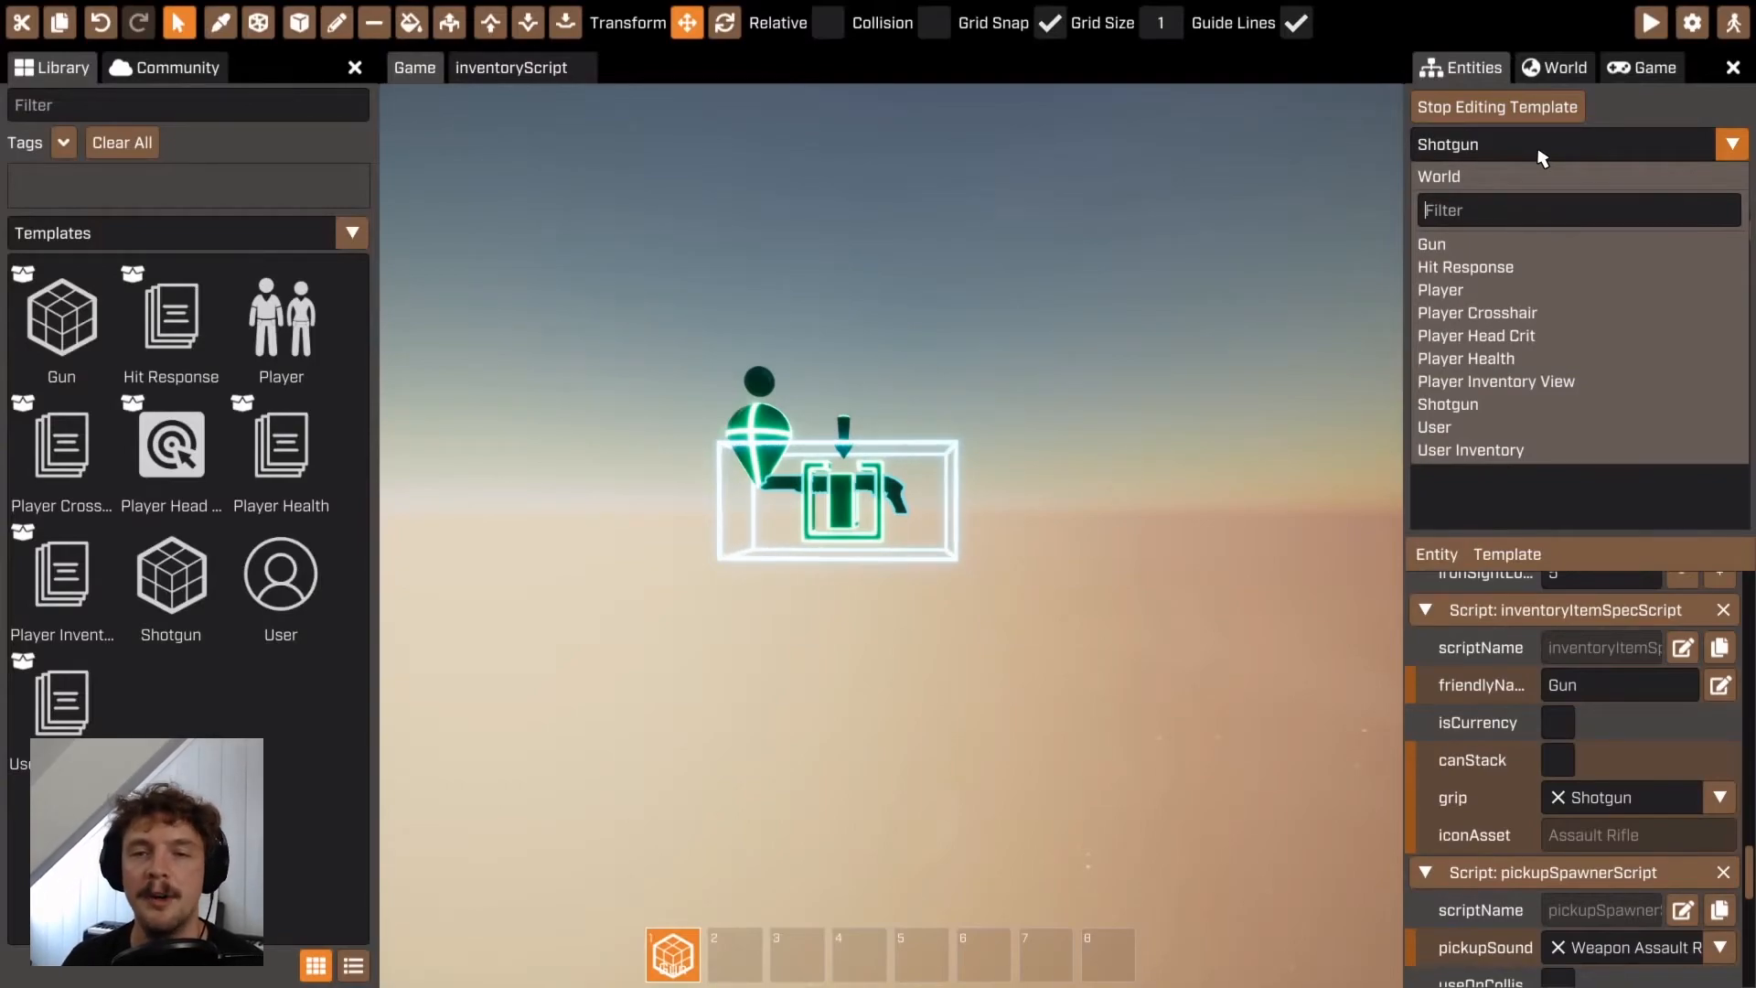
left_click(1479, 175)
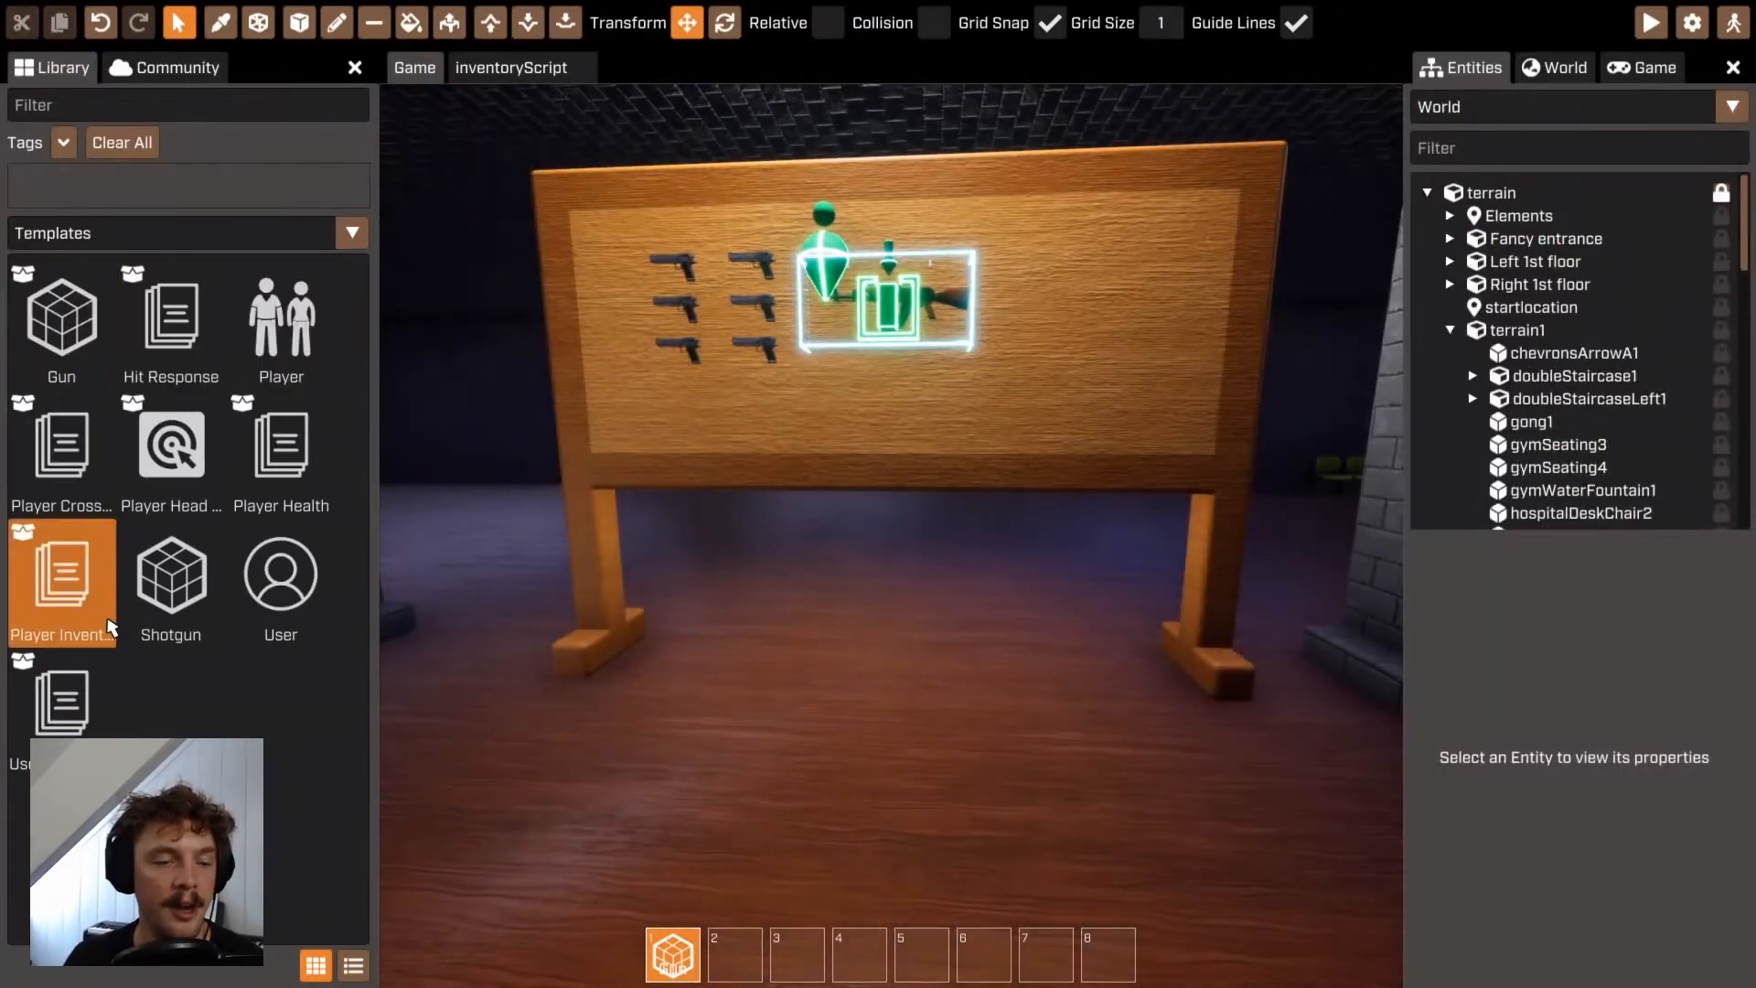
left_click_drag(187, 614, 1120, 257)
left_click(1116, 258)
left_click(1109, 393)
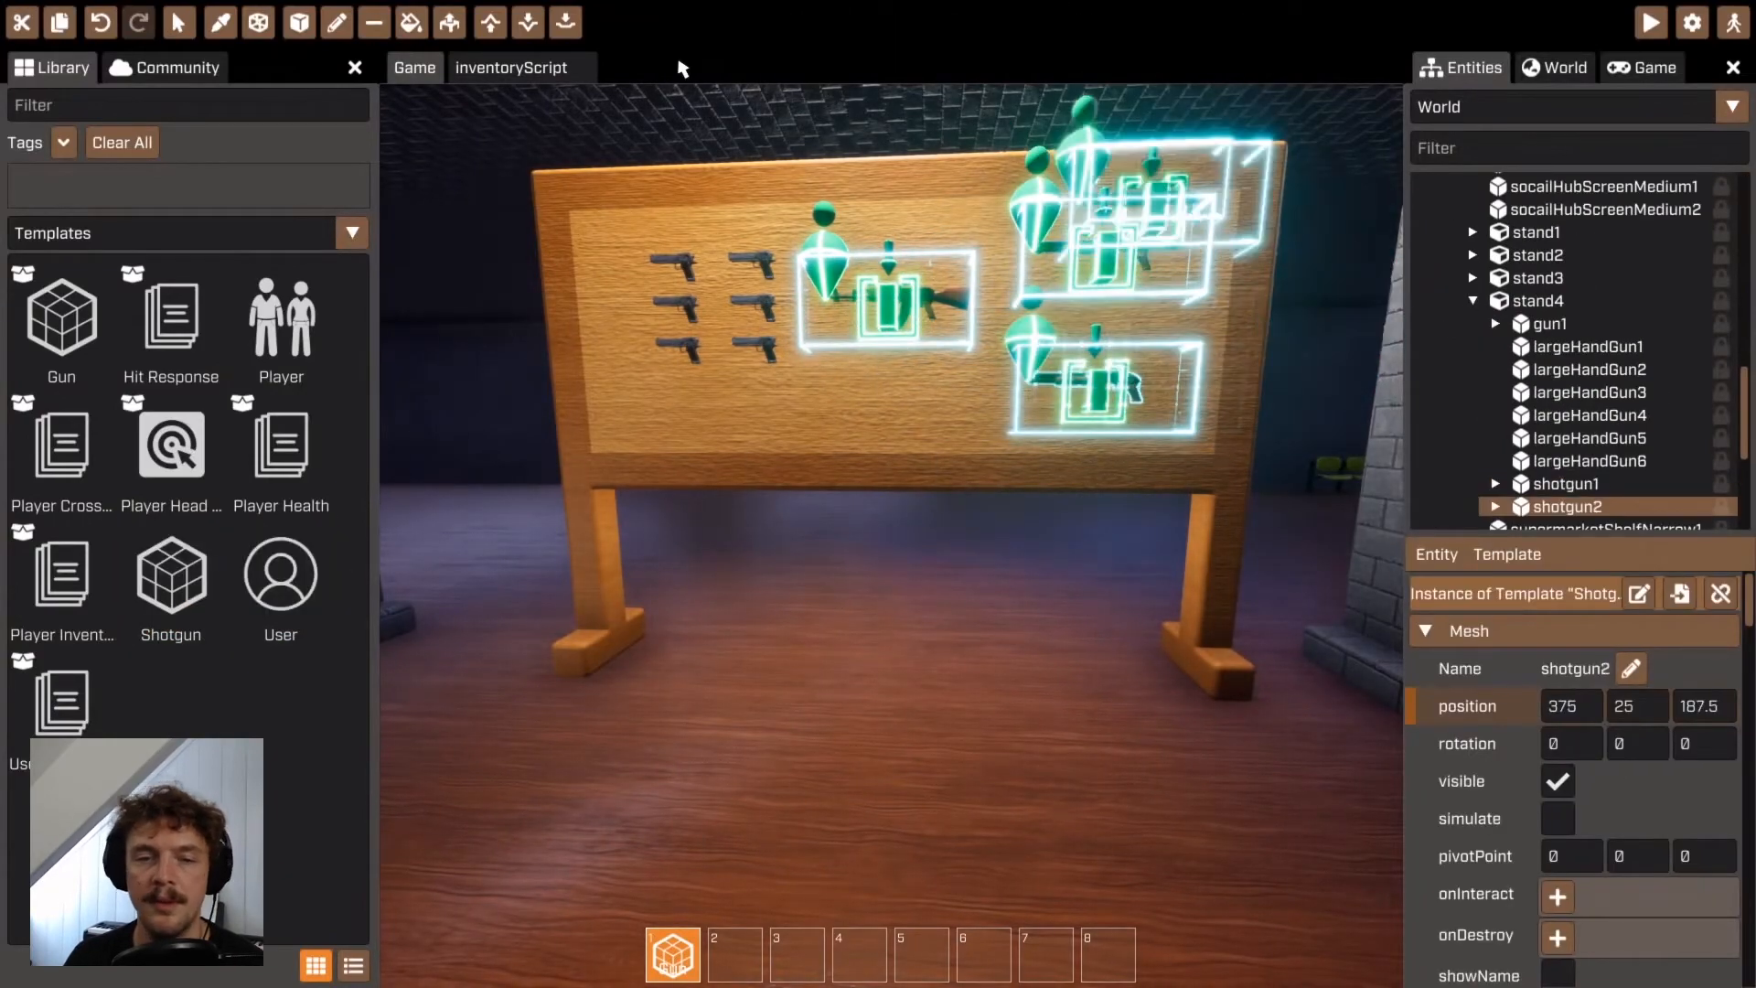
left_click(177, 22)
left_click(984, 565)
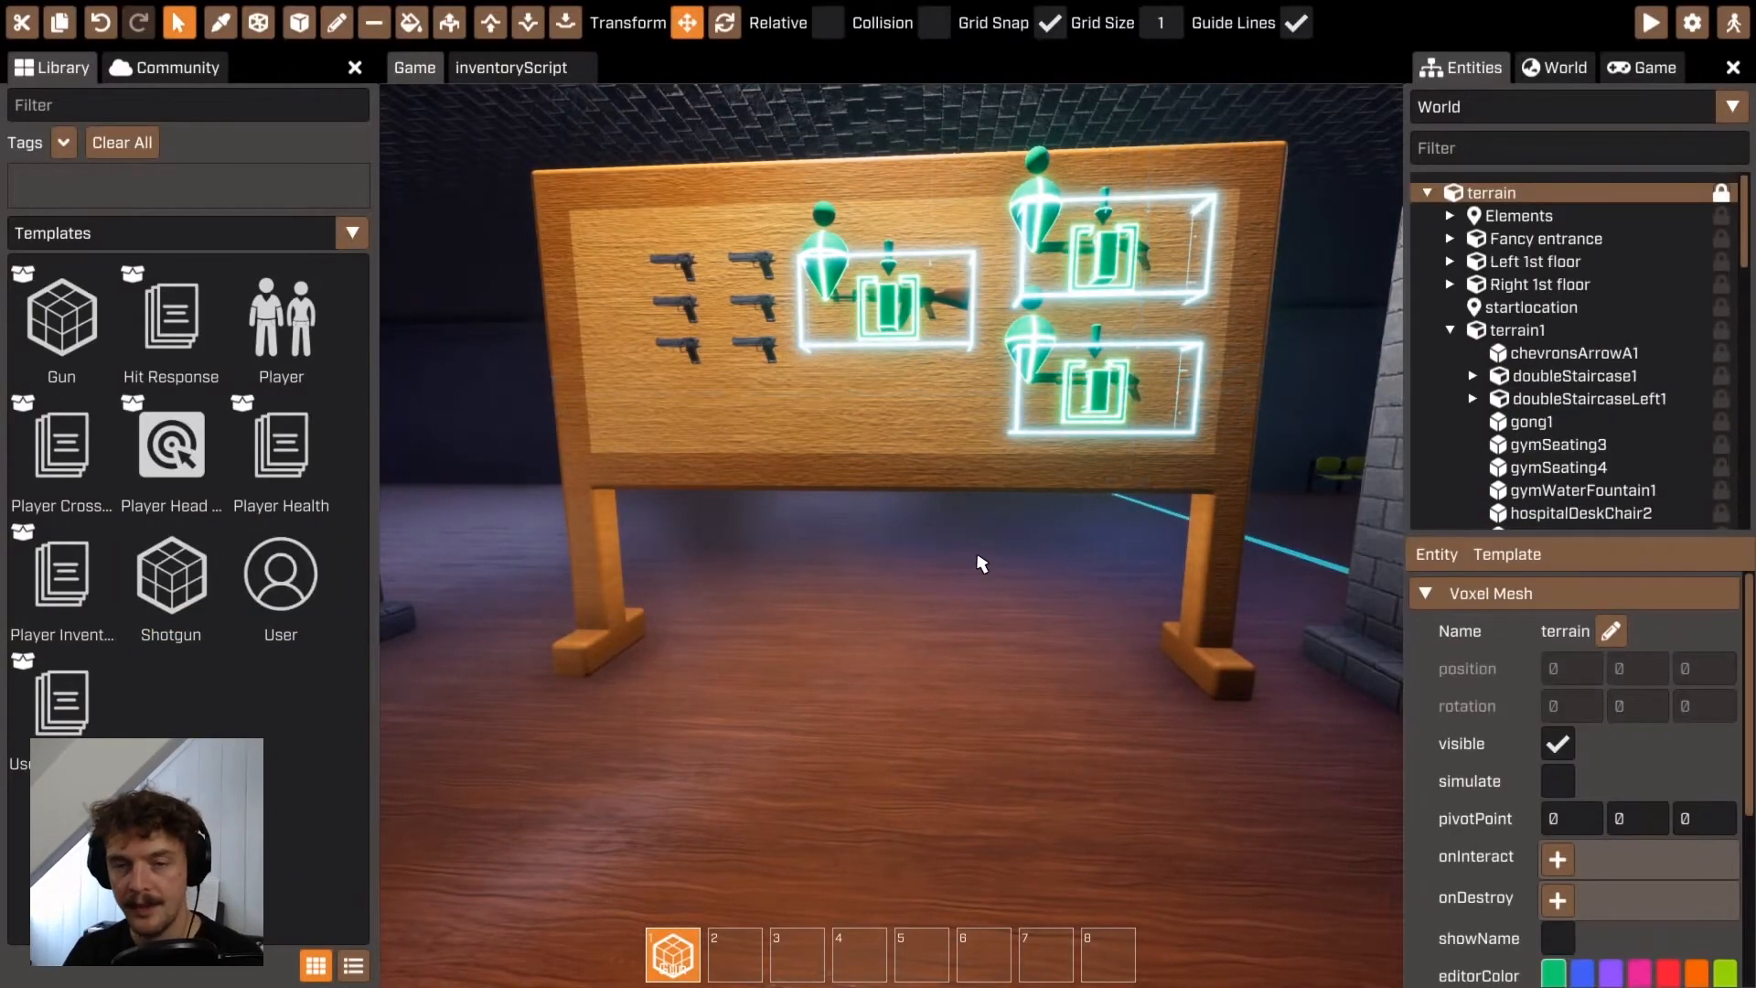
Playtest the game, walking from the start location to the wooden gun stand and picking up a shotgun
key("F5")
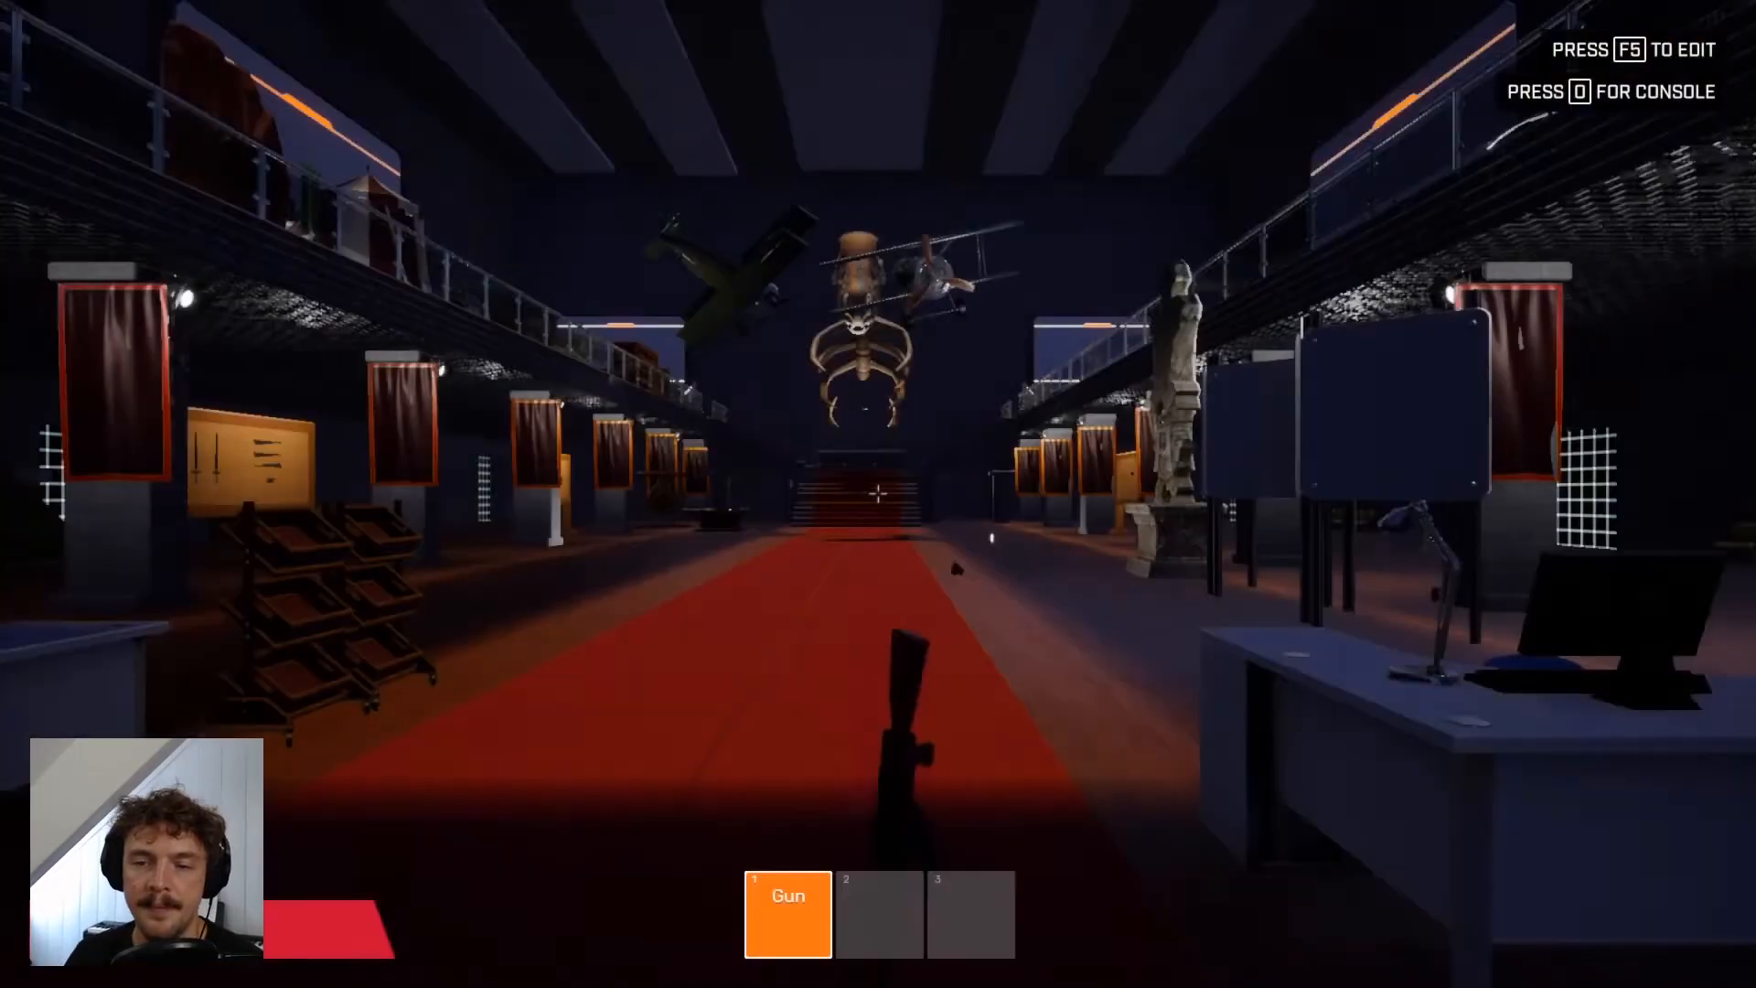
key("w")
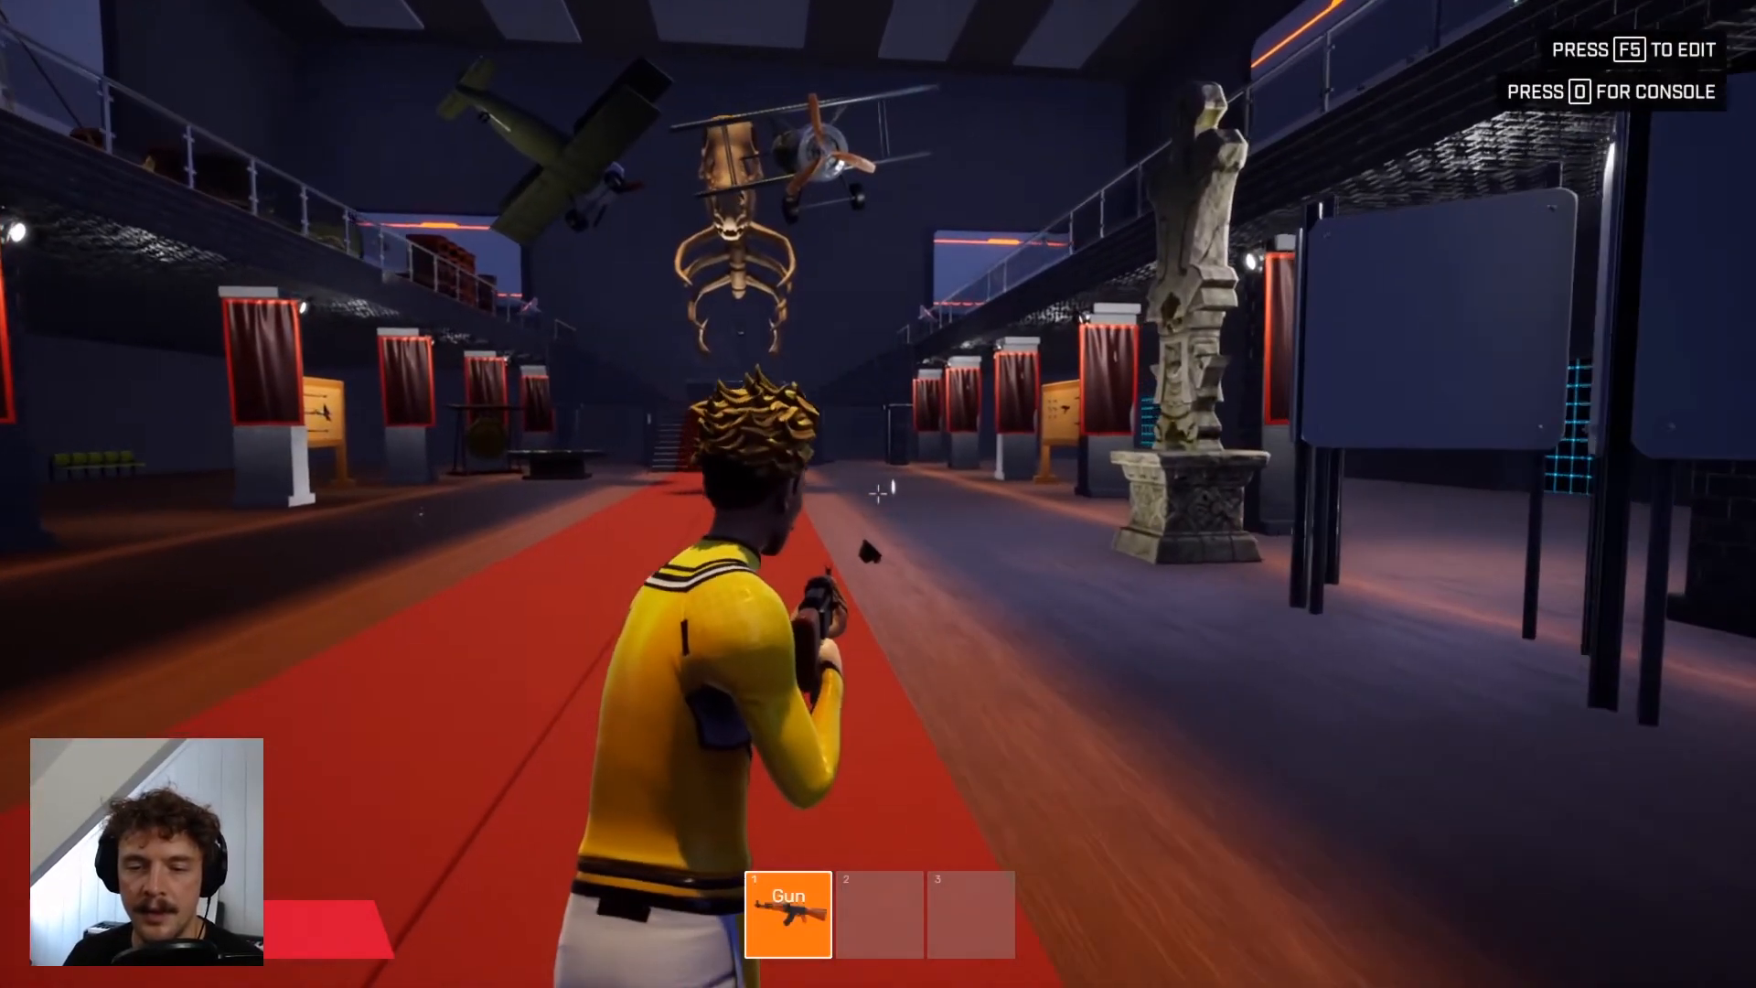
key("w")
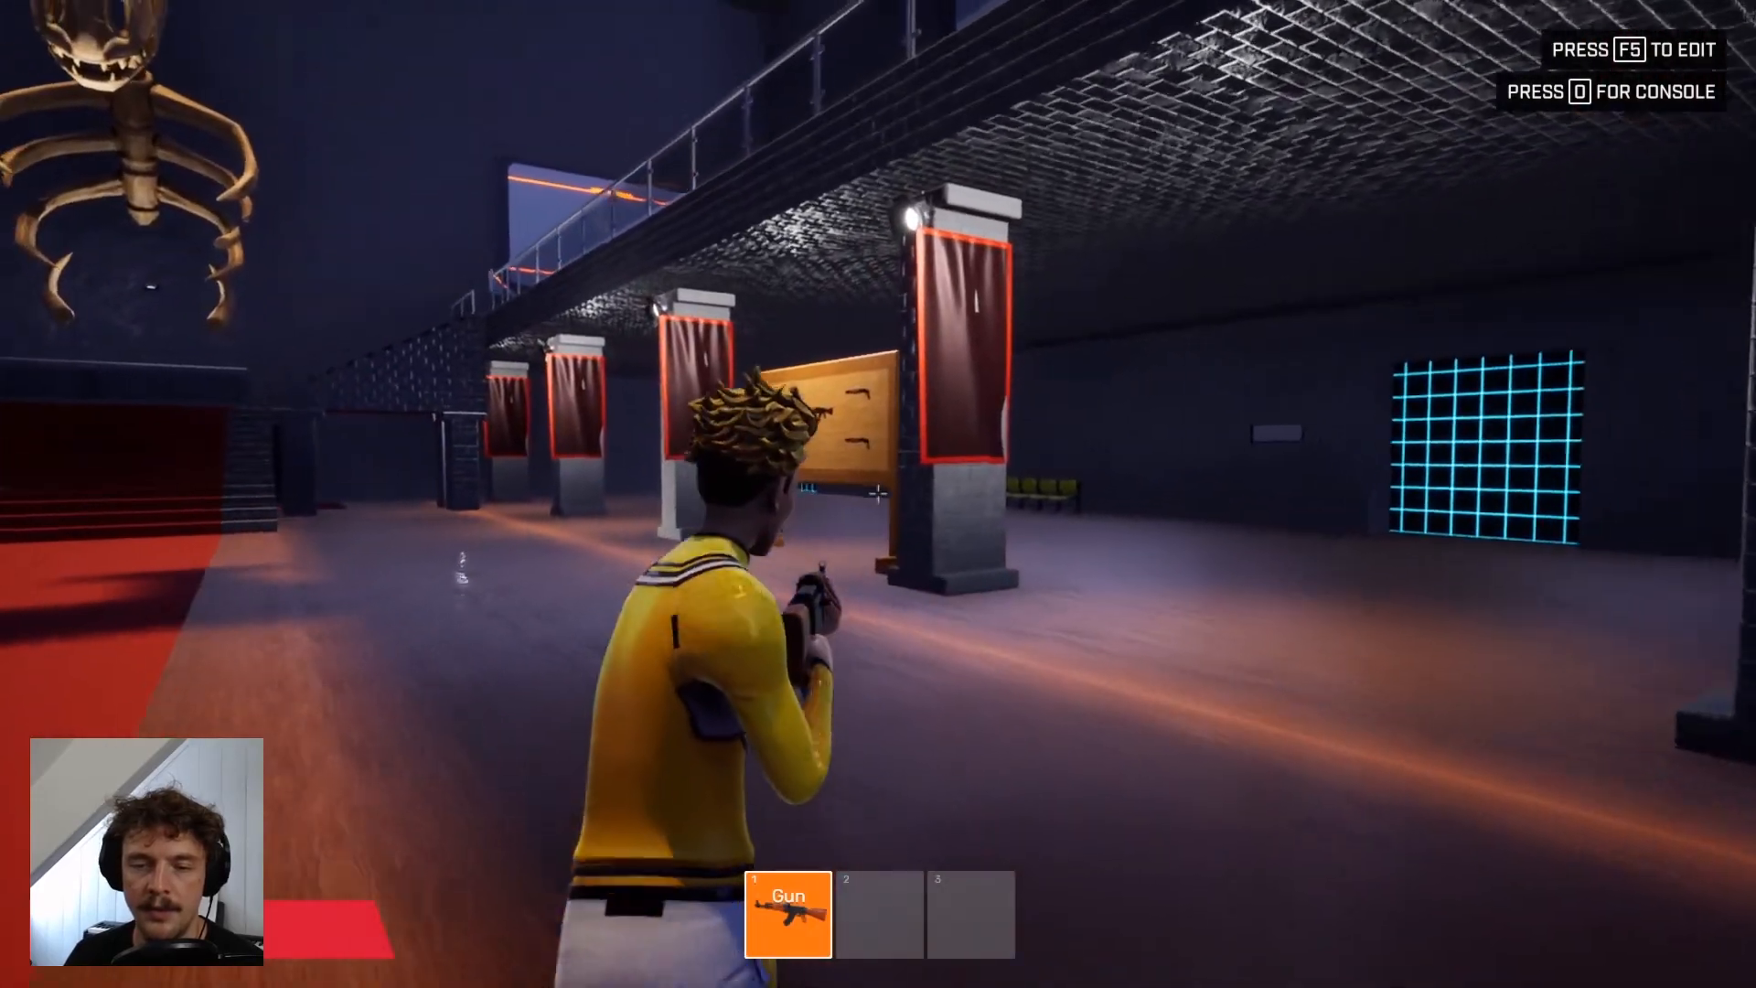
key("w")
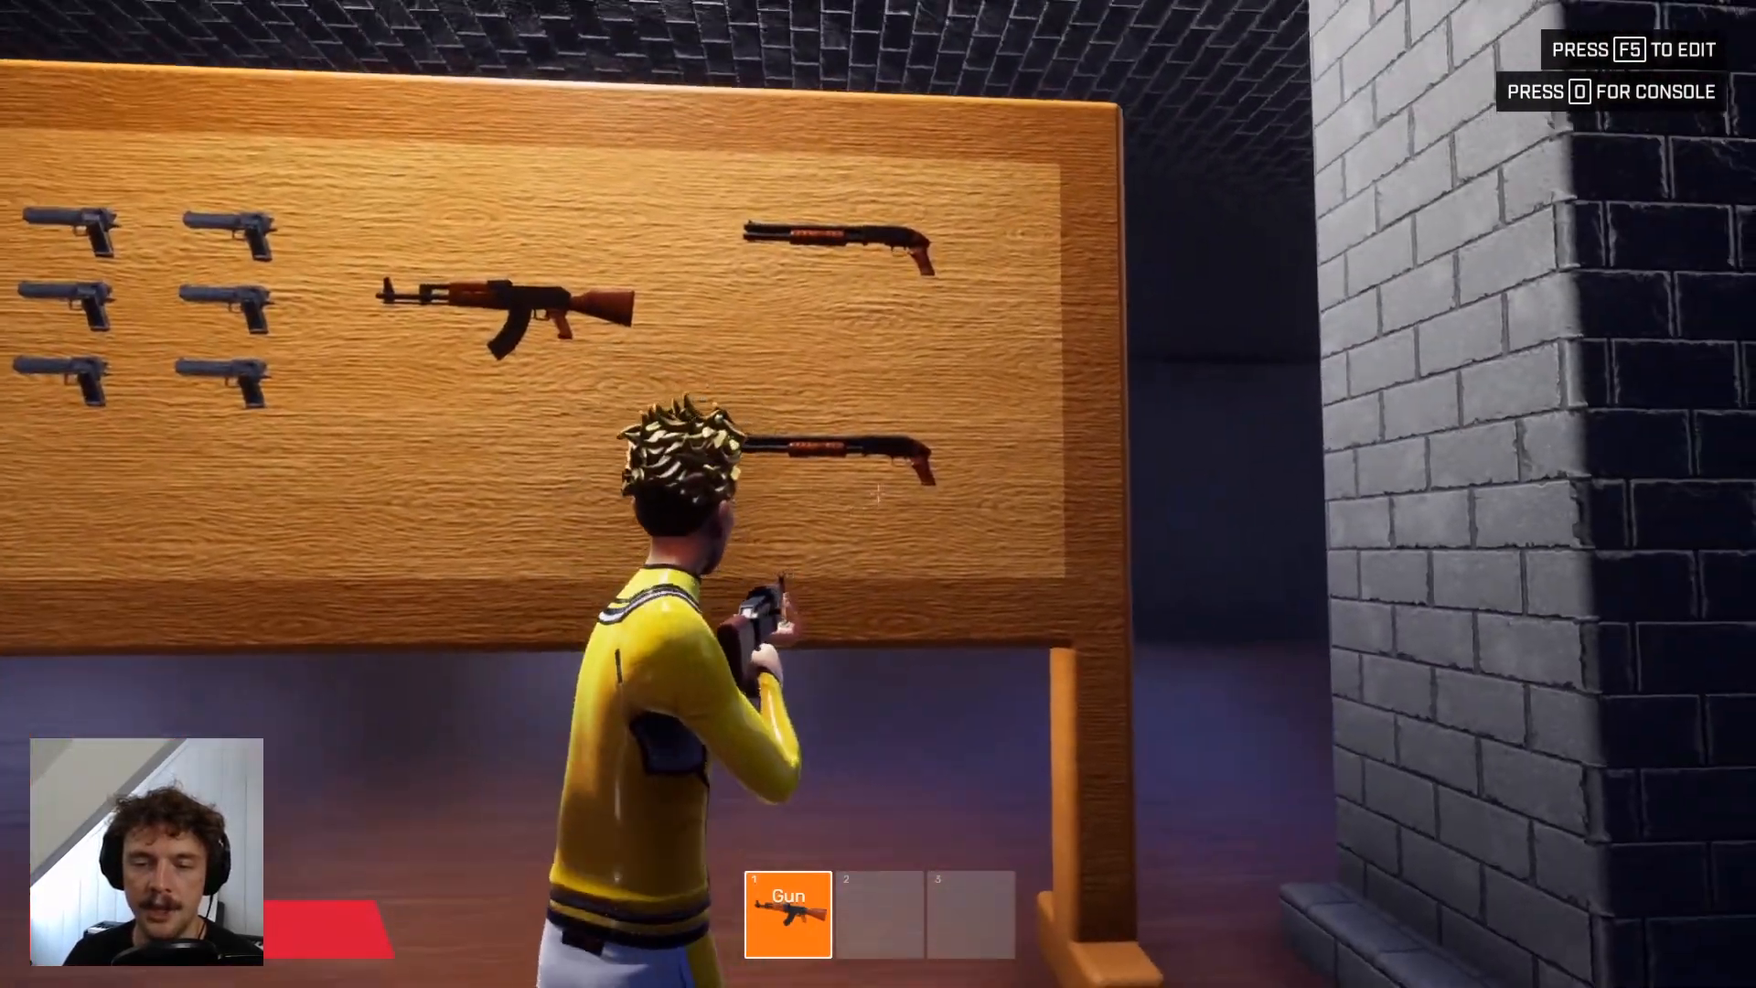
key("f")
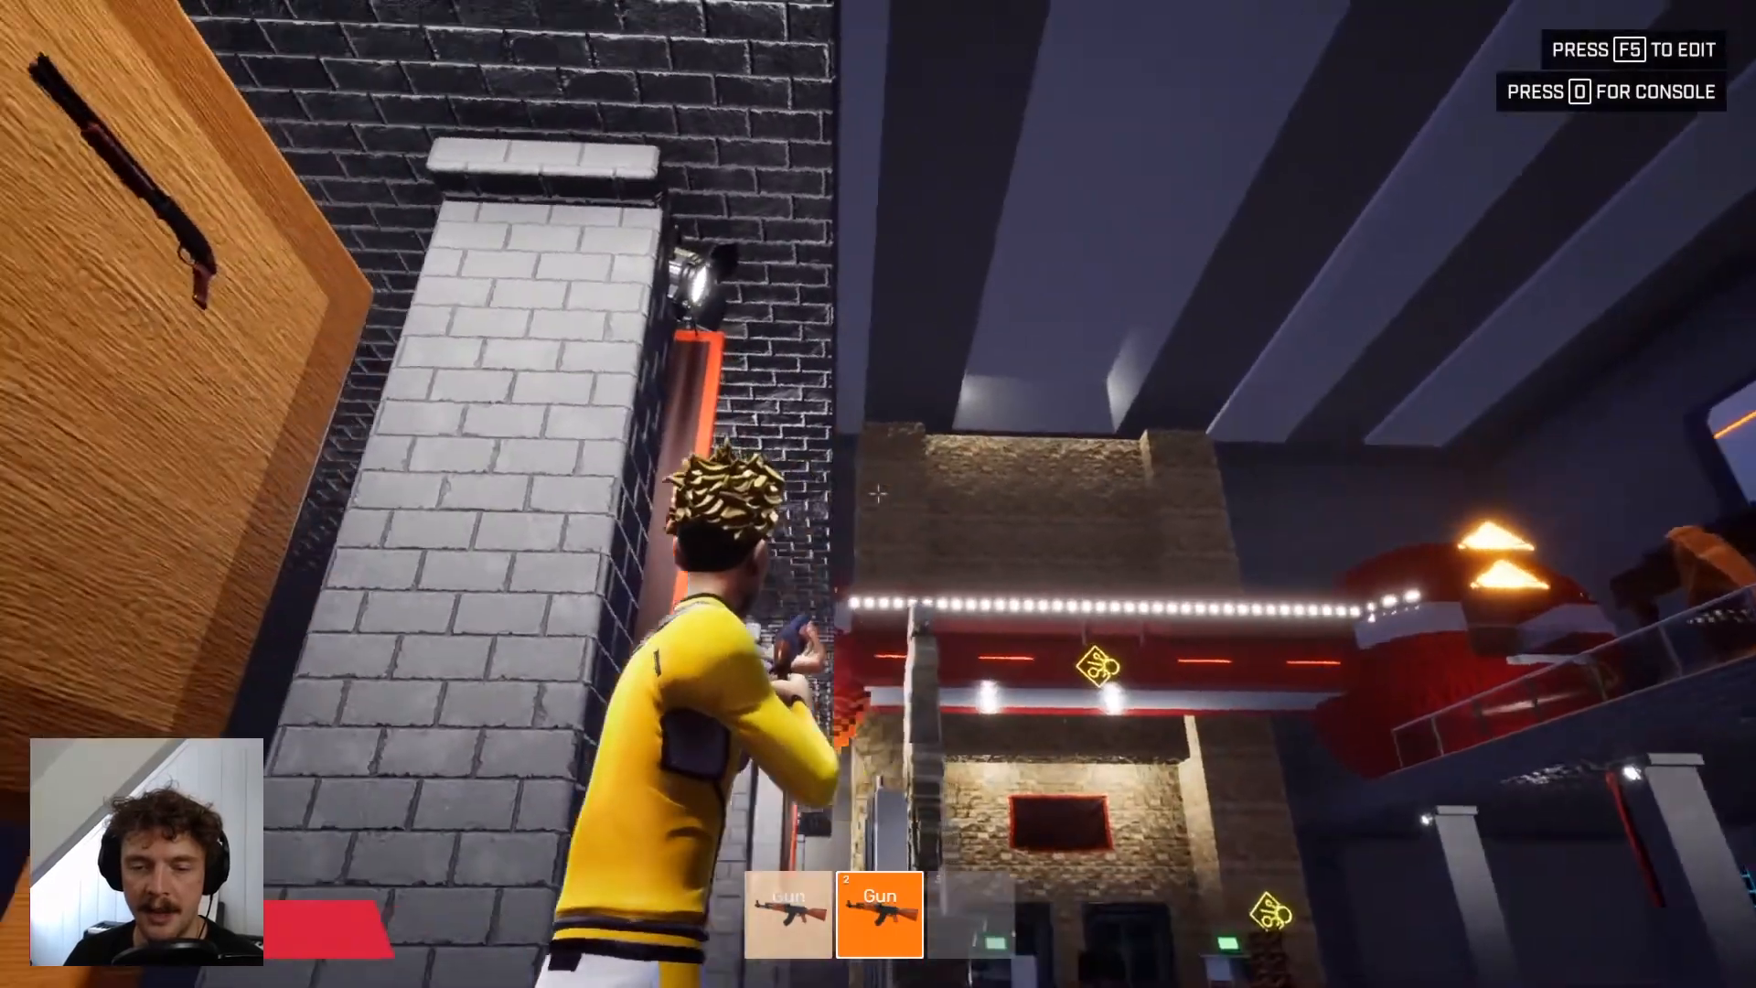
Test-fire the shotgun at the floor and around the hall, and return to edit mode
left_click(878, 494)
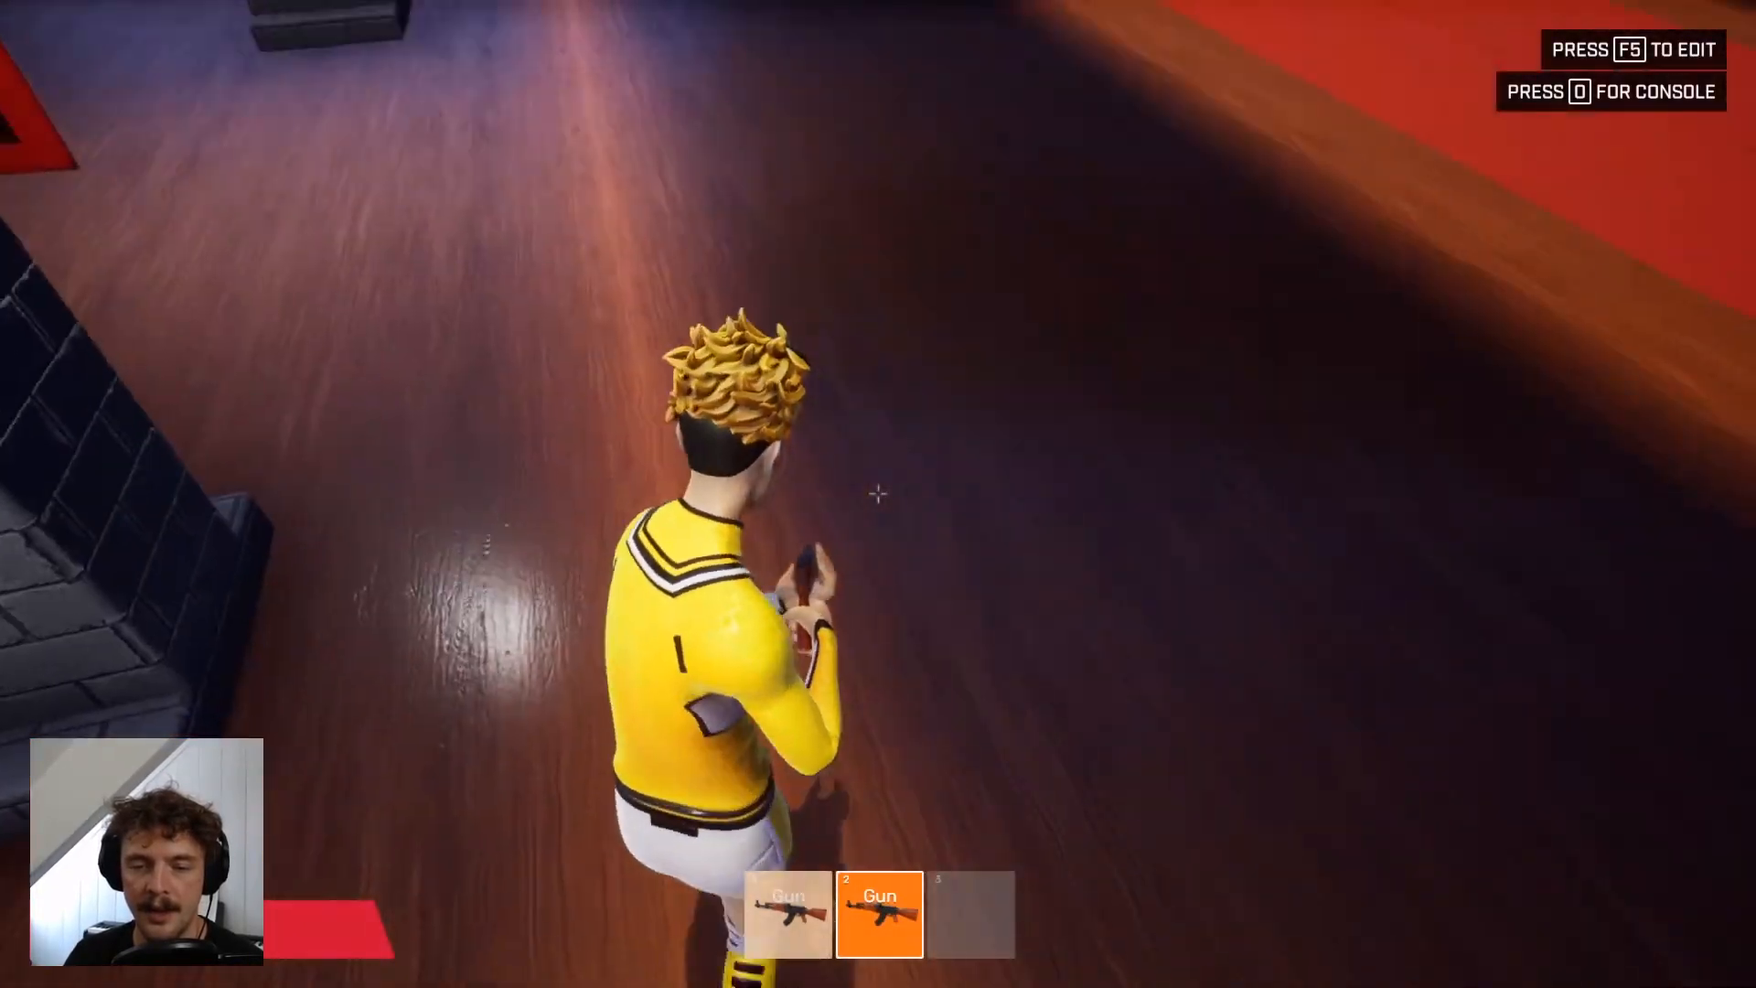
left_click(878, 494)
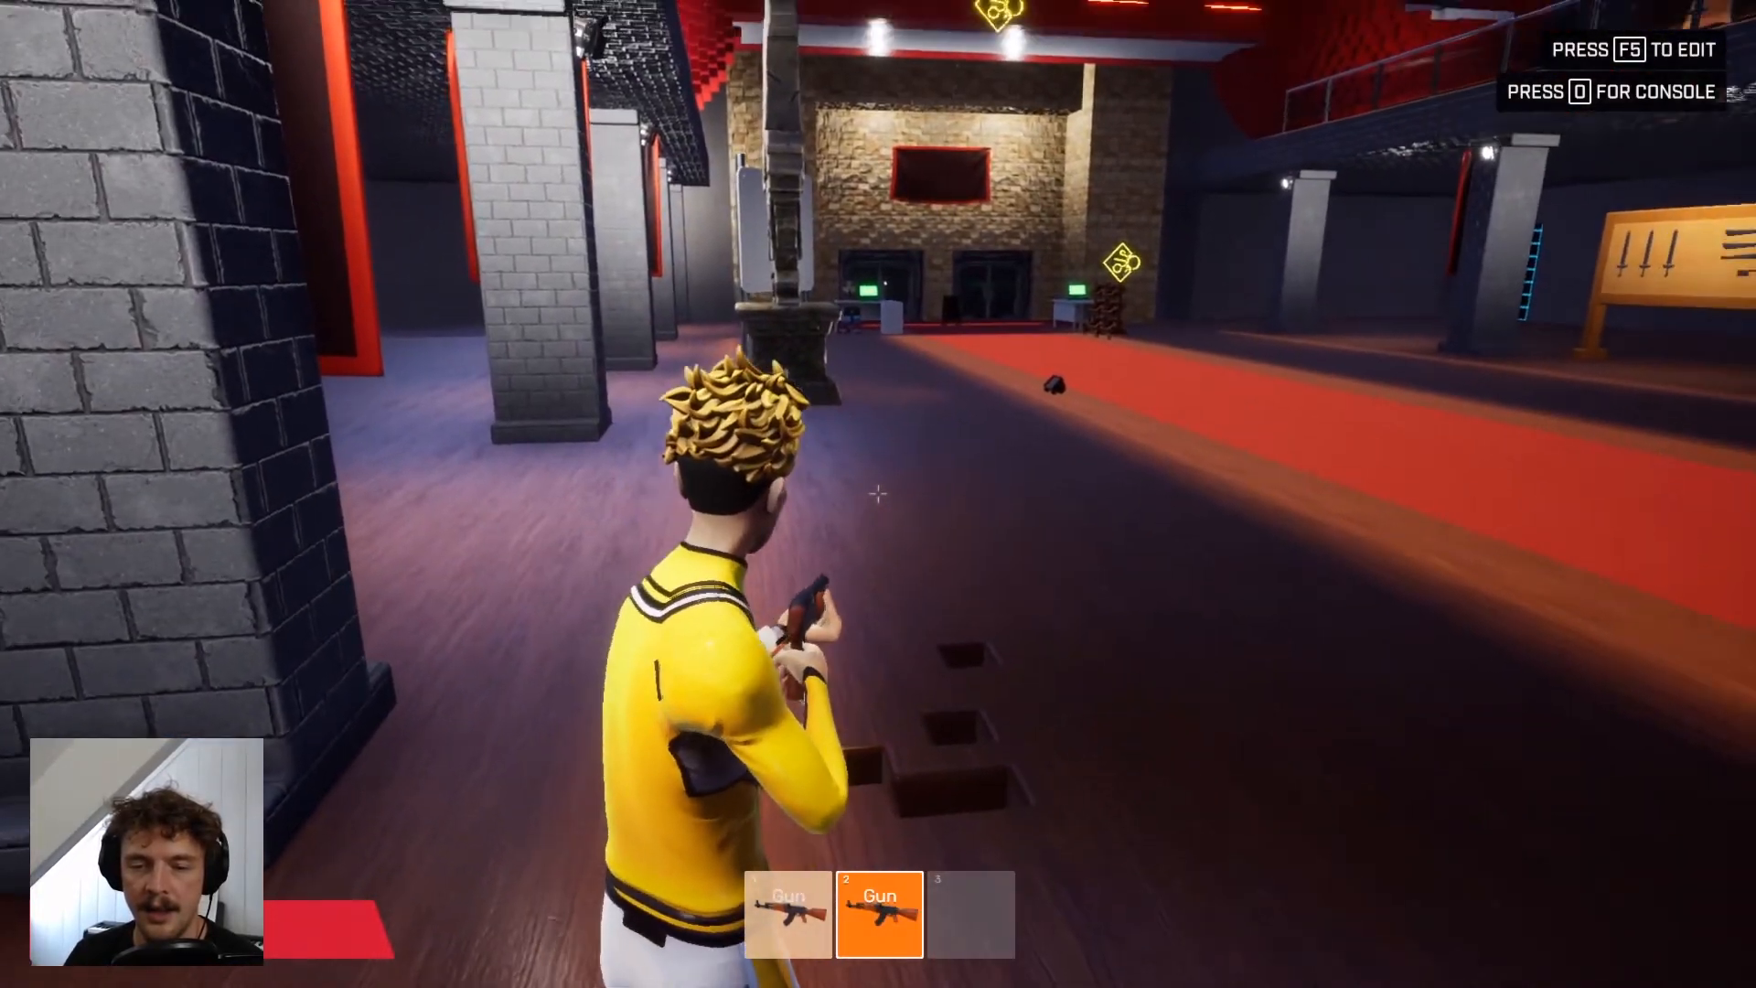
left_click(877, 494)
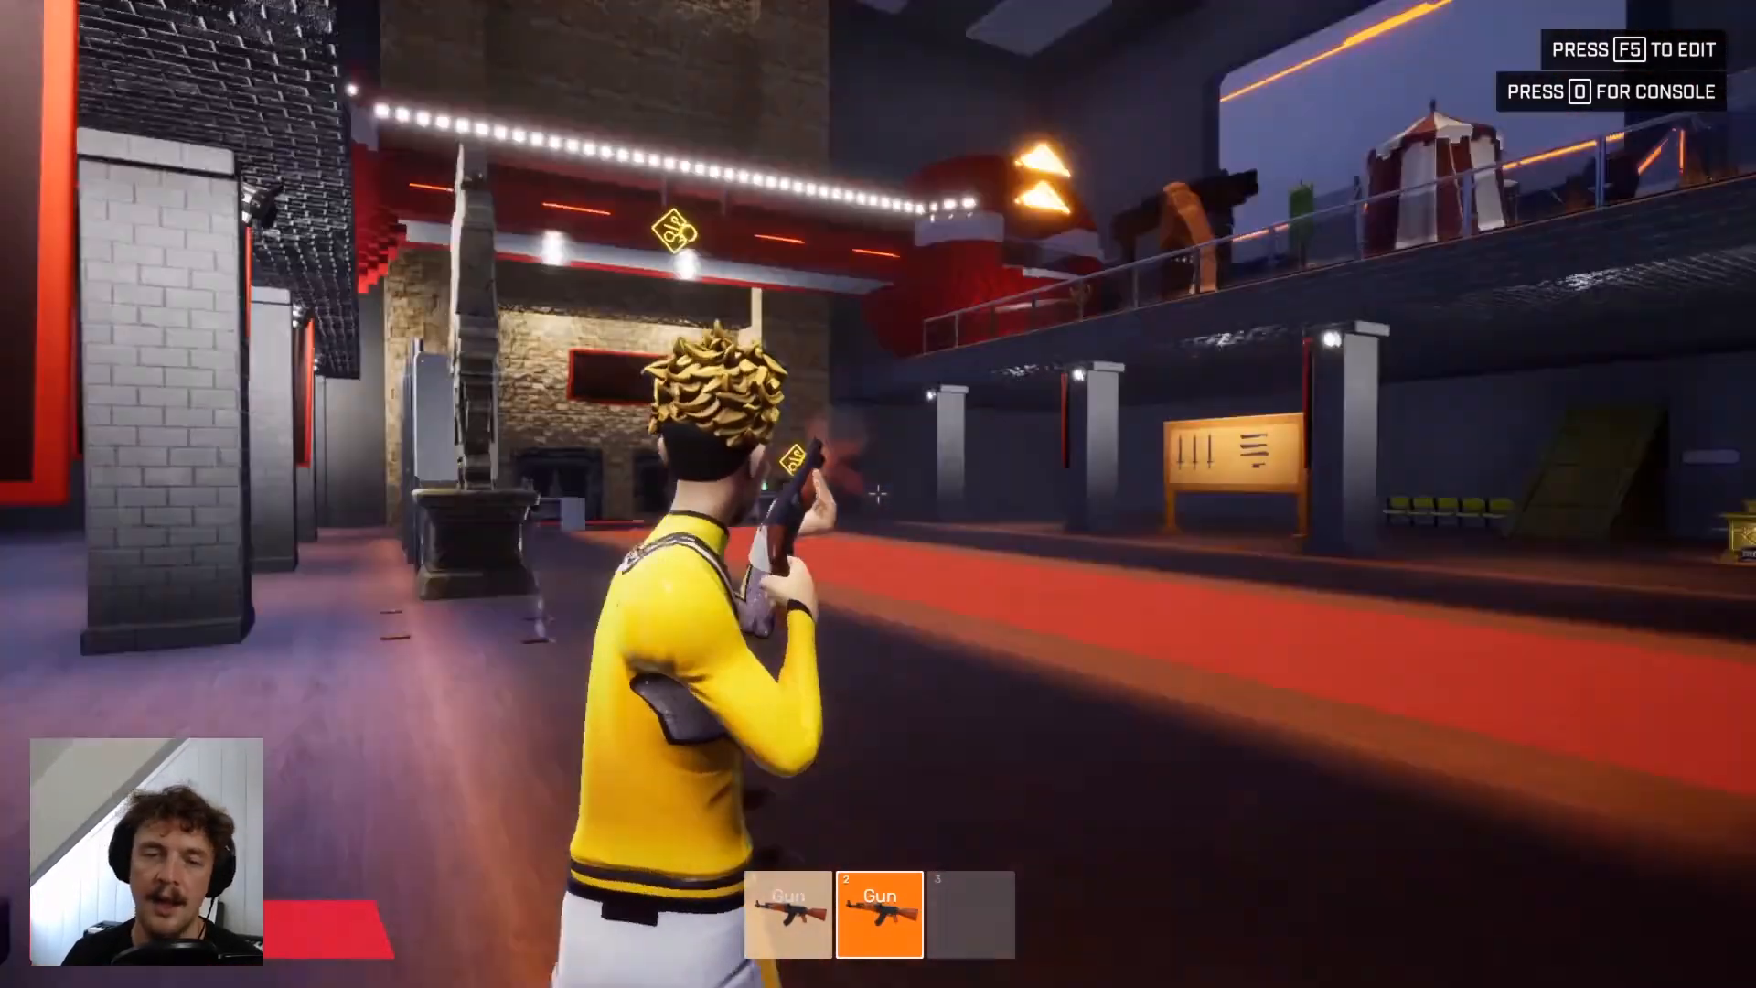
left_click(877, 494)
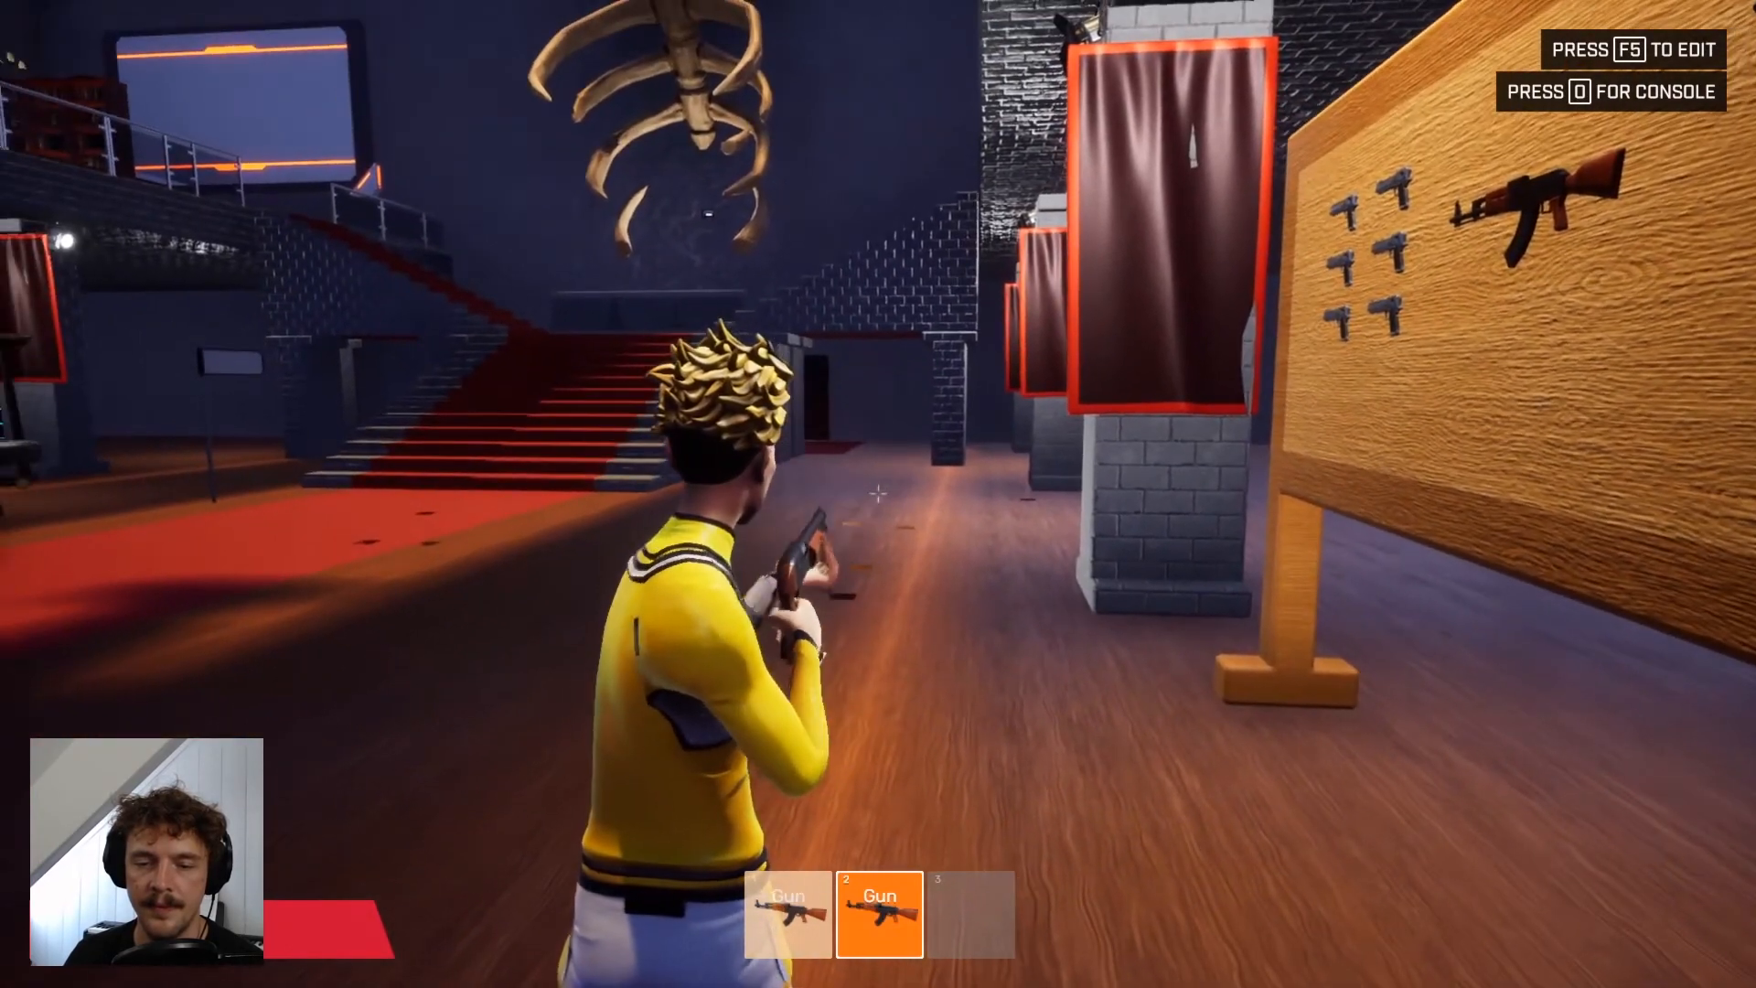
left_click(878, 494)
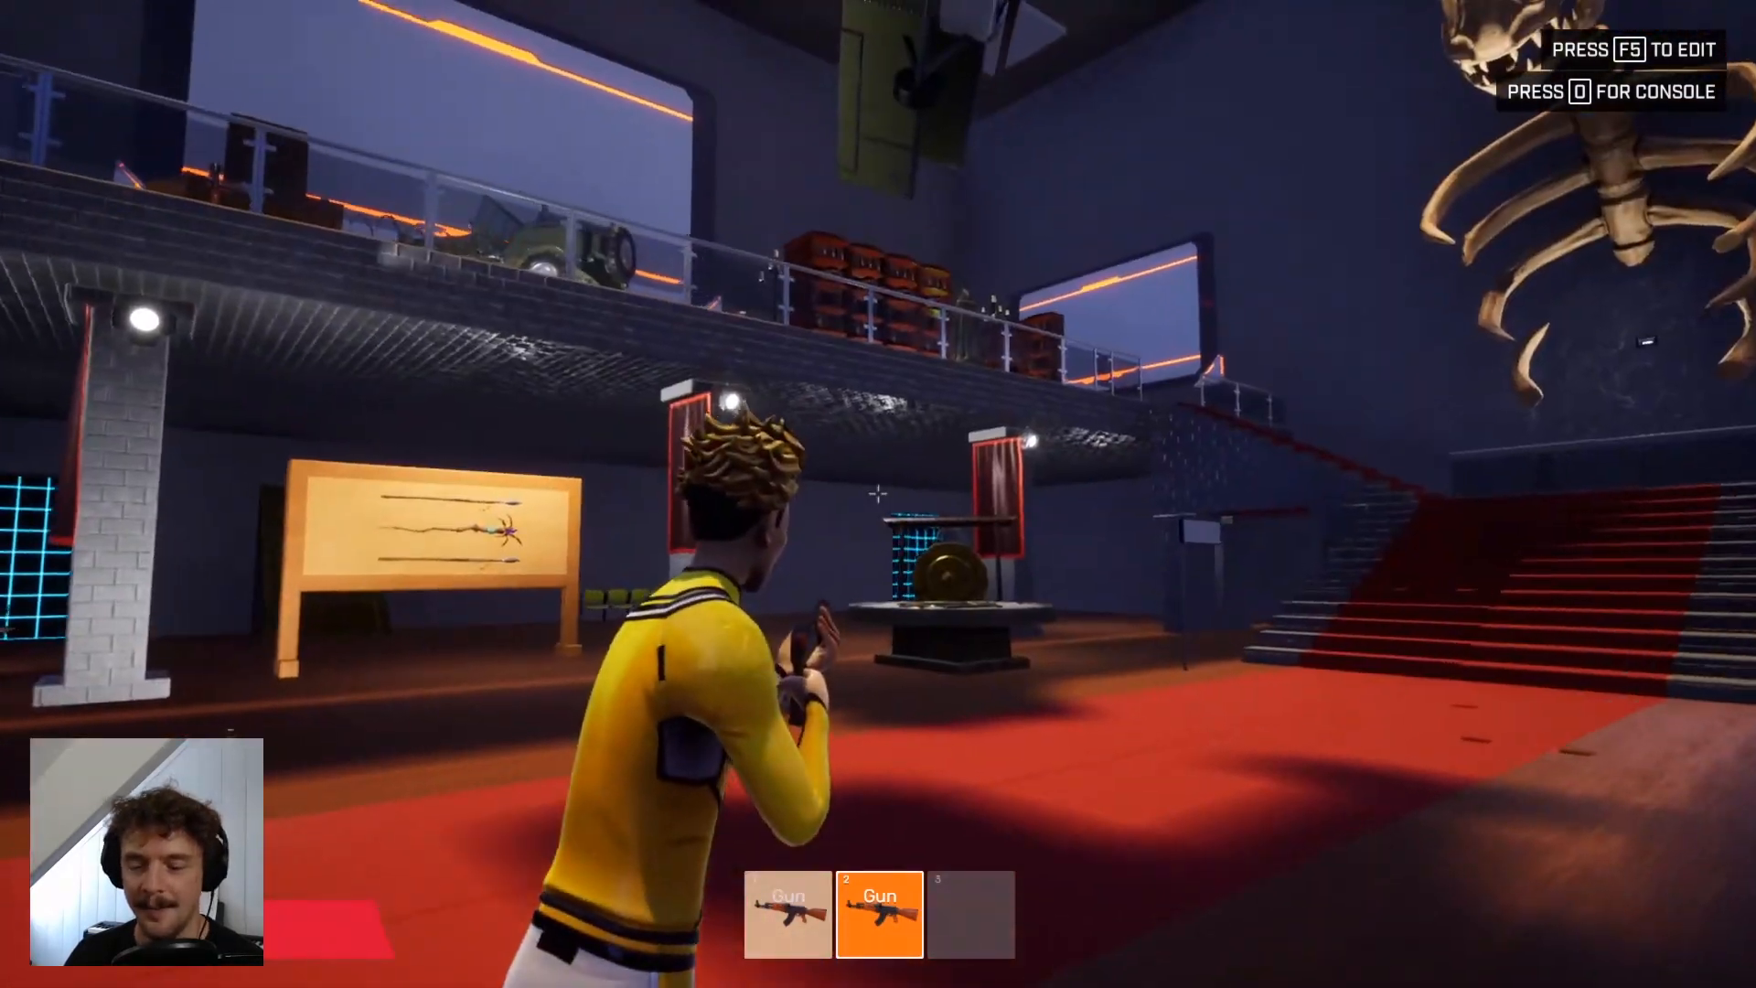
key("F5")
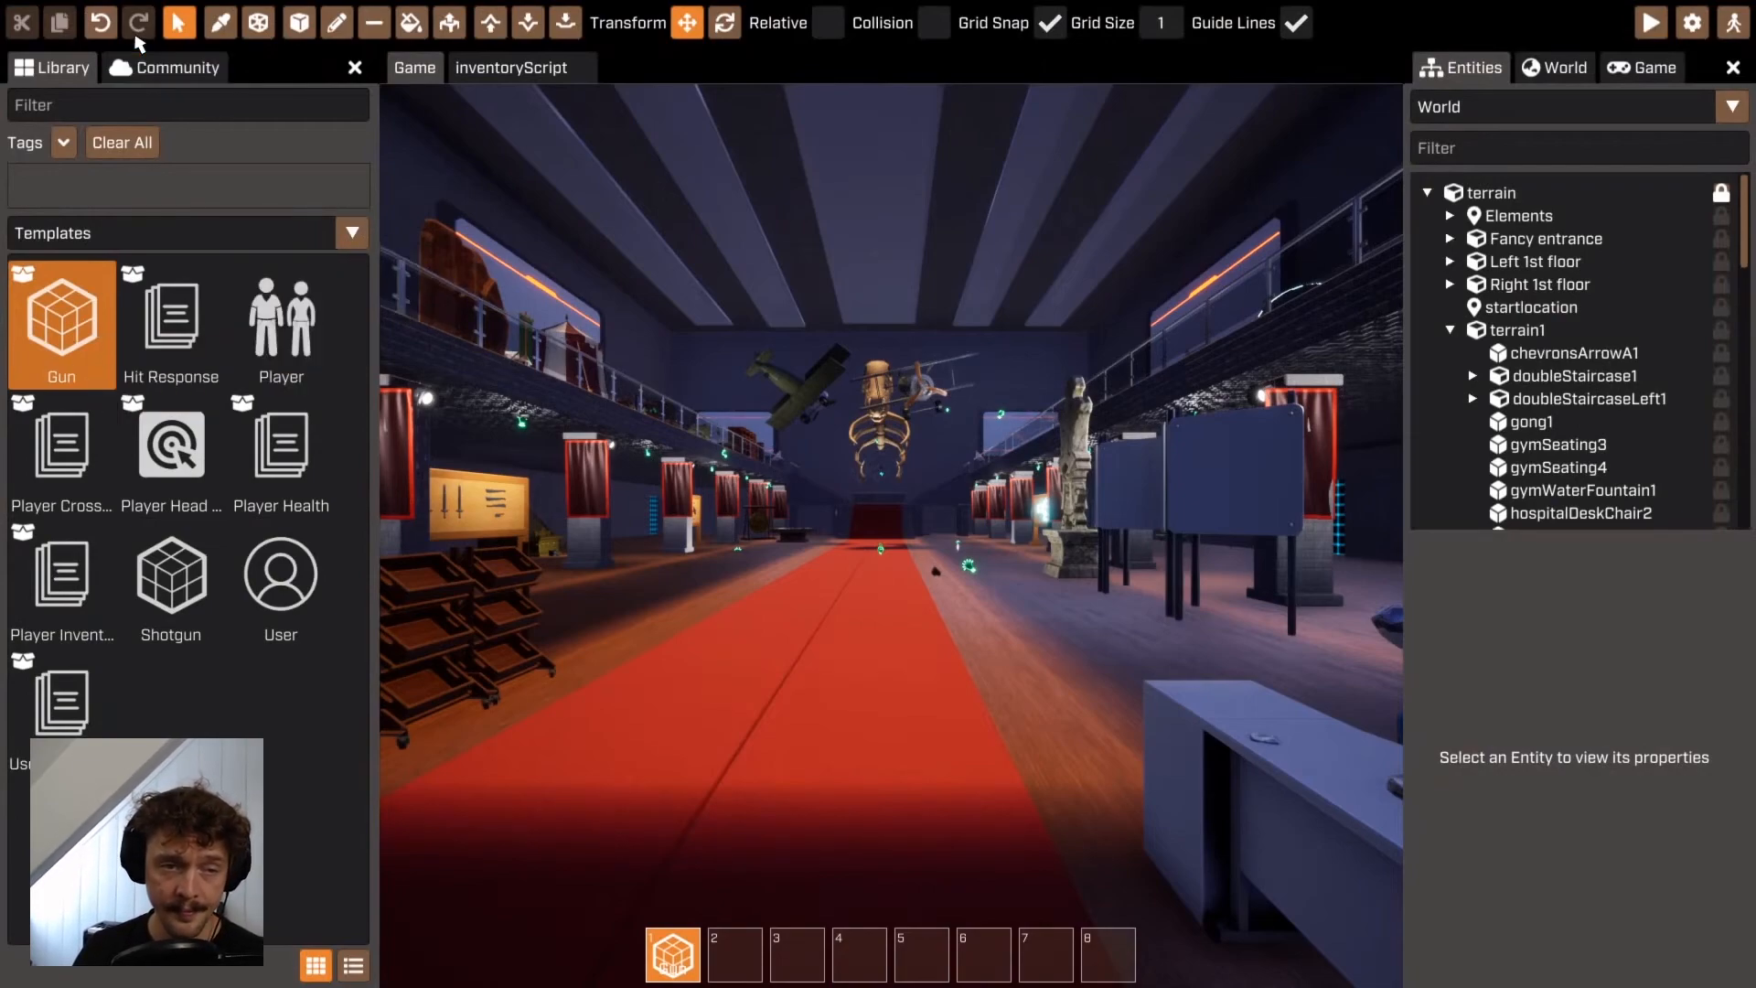
Search the community packages for "gun" without the Crayta Packages filter, browse the available gun packs, and return to the Library
left_click(164, 67)
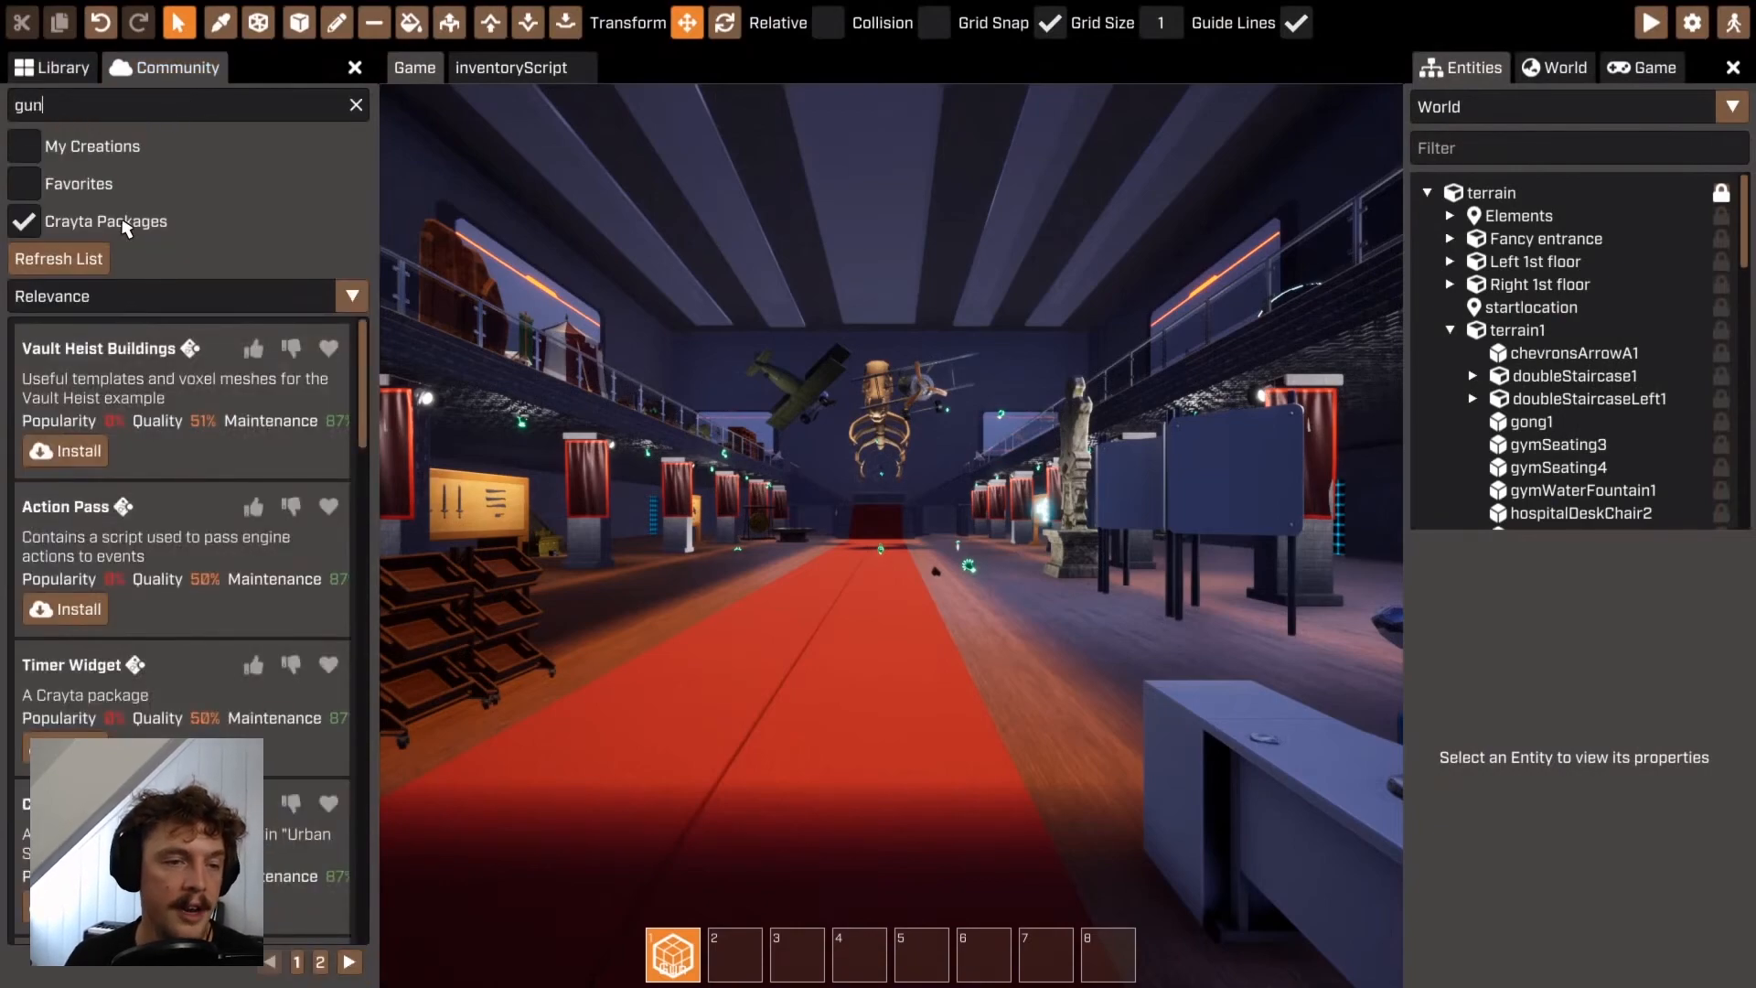
left_click(24, 221)
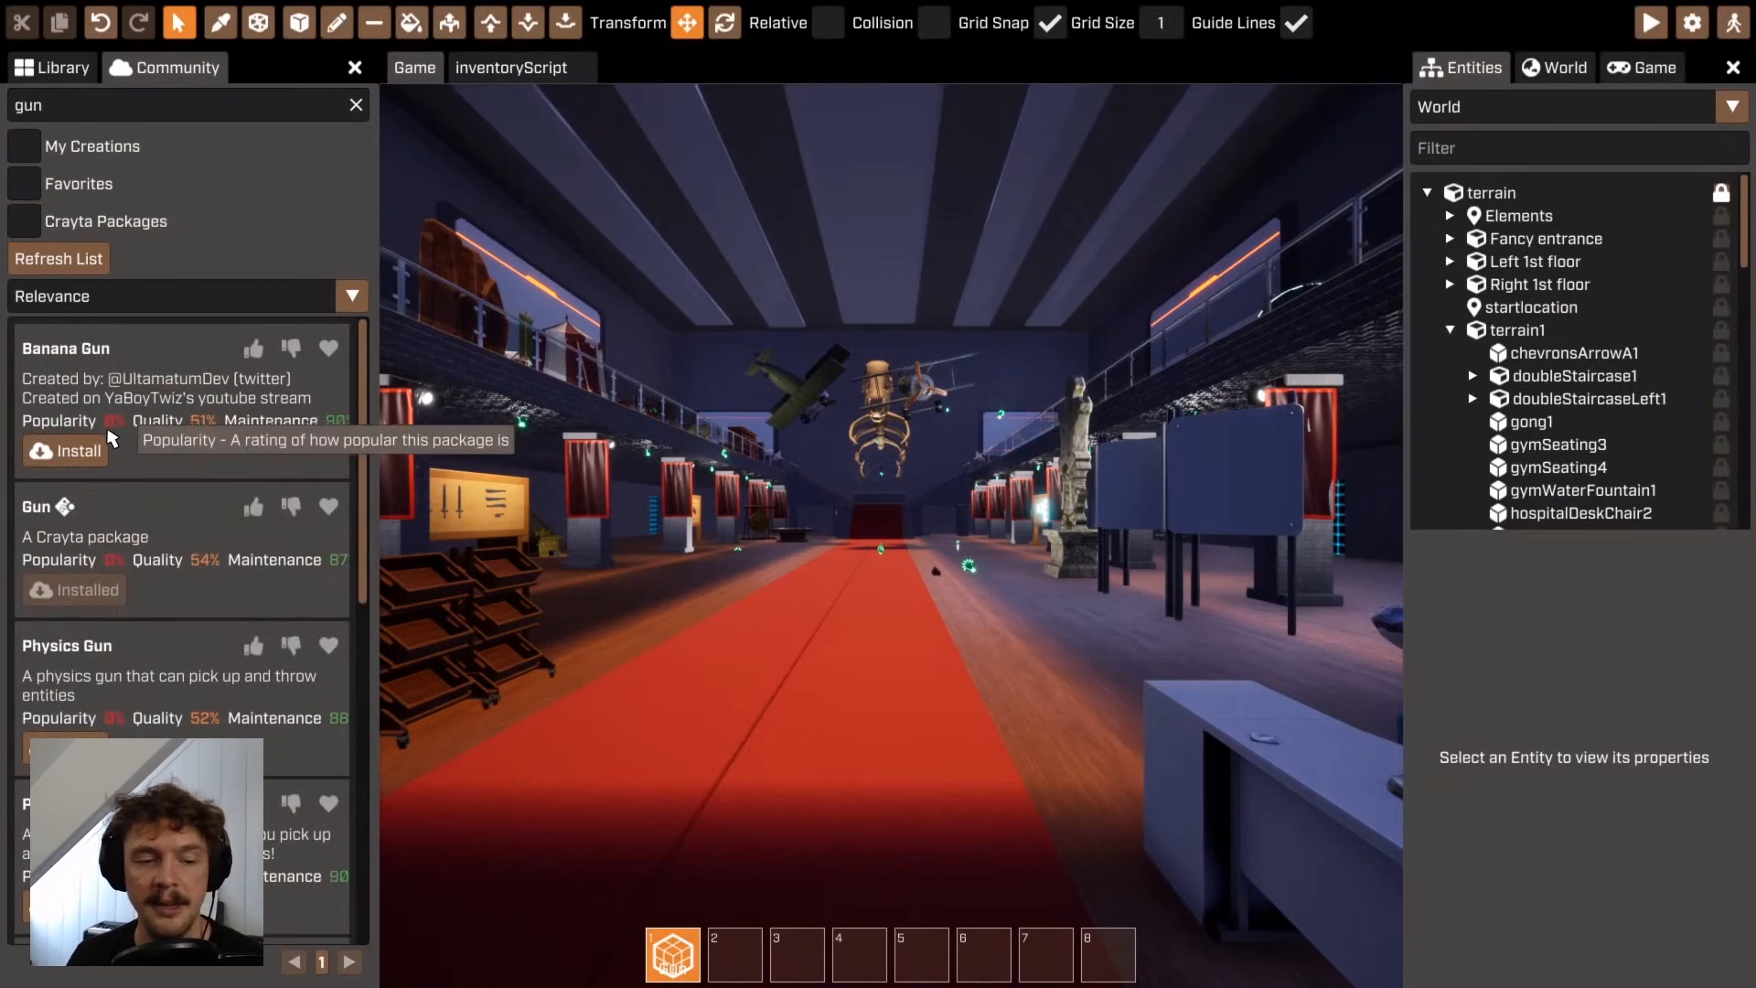
scroll(116, 437, "down", 2)
scroll(168, 594, "down", 3)
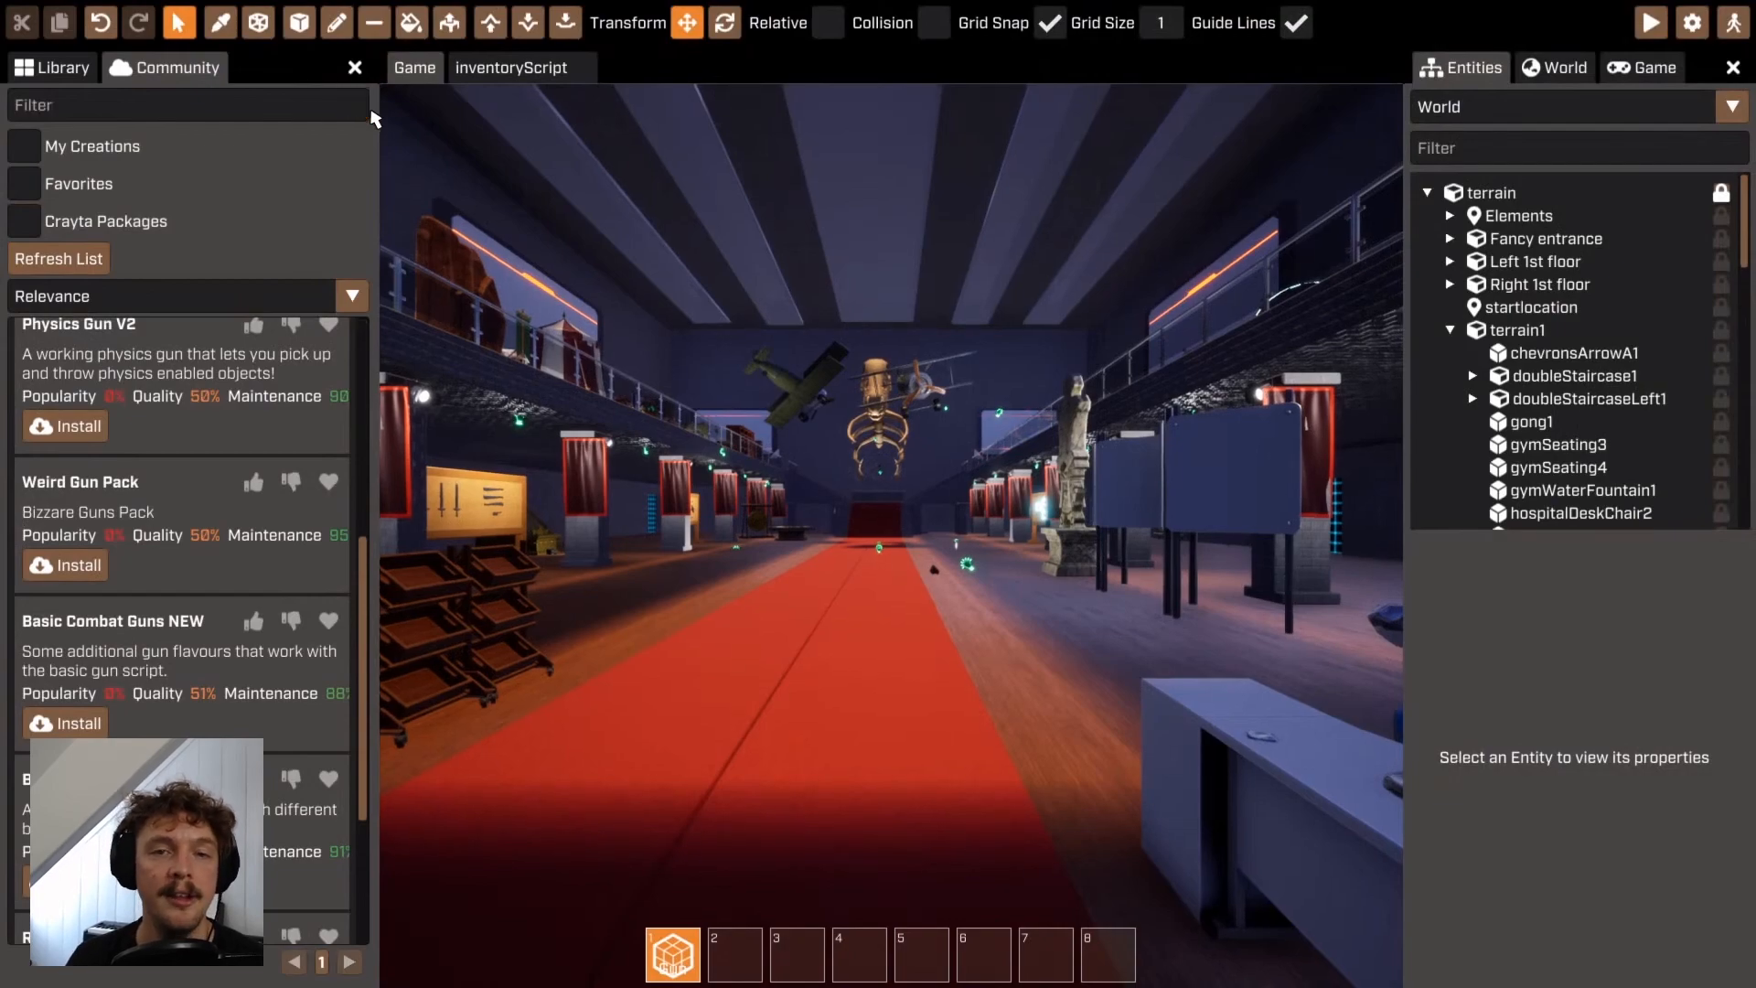
left_click(55, 68)
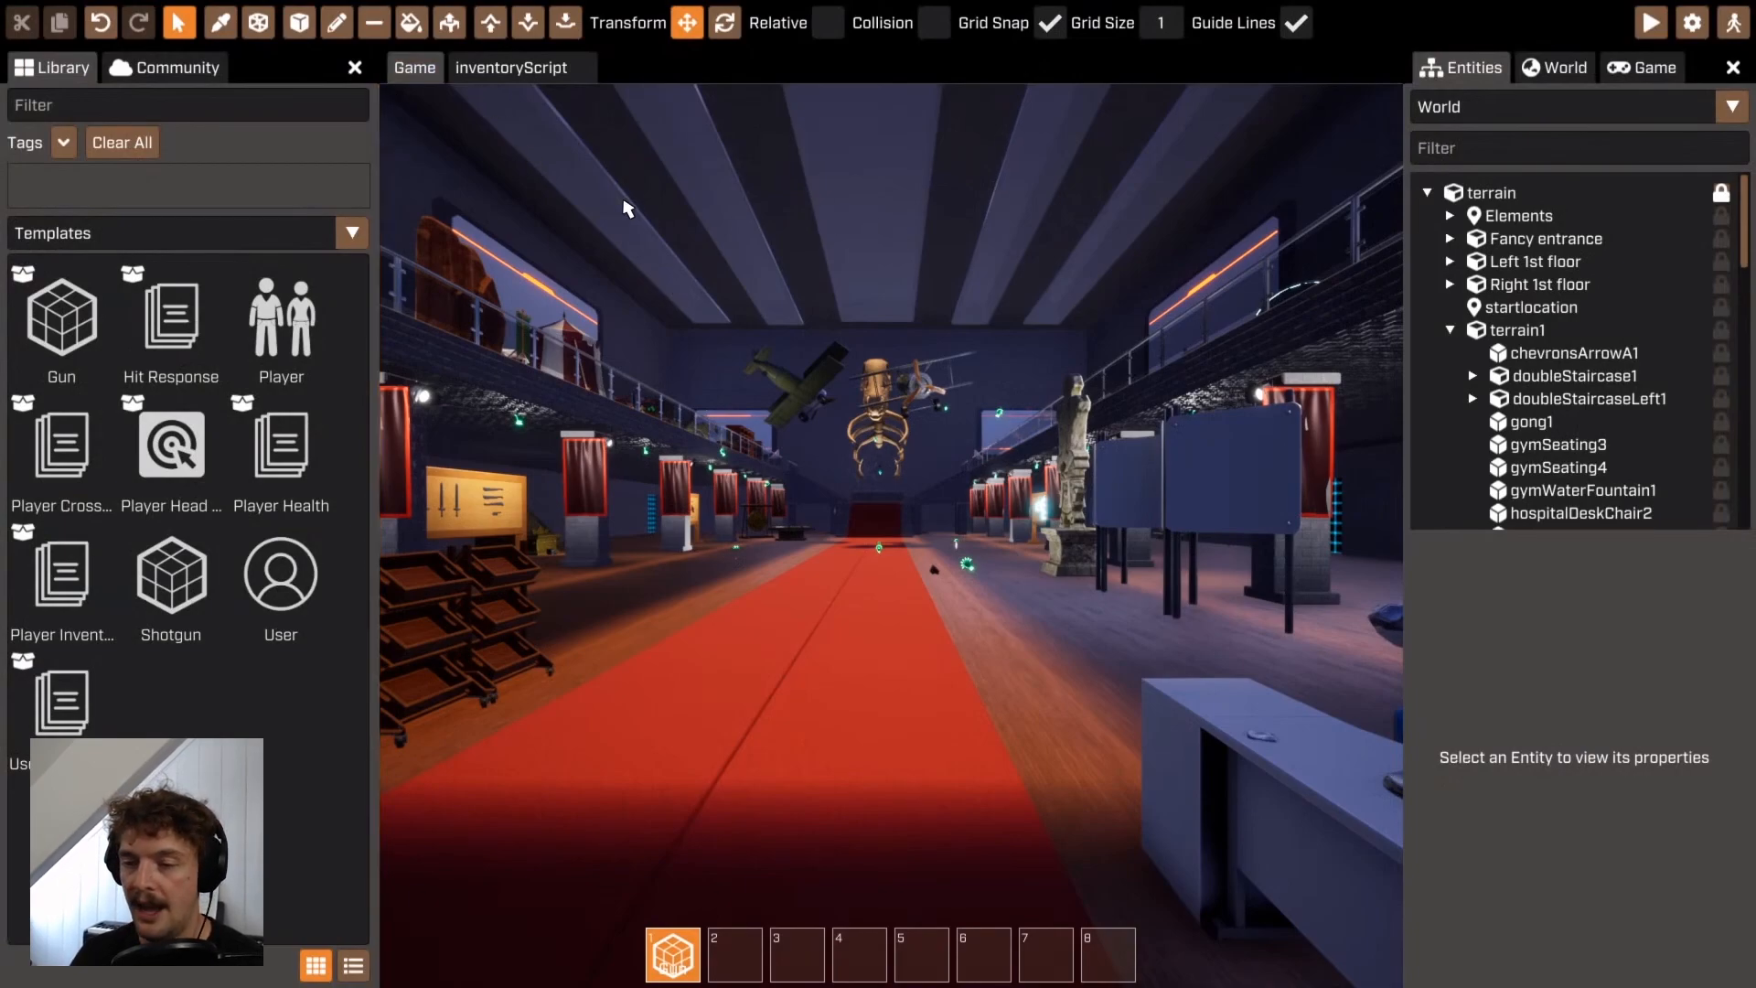
key("alt+Tab")
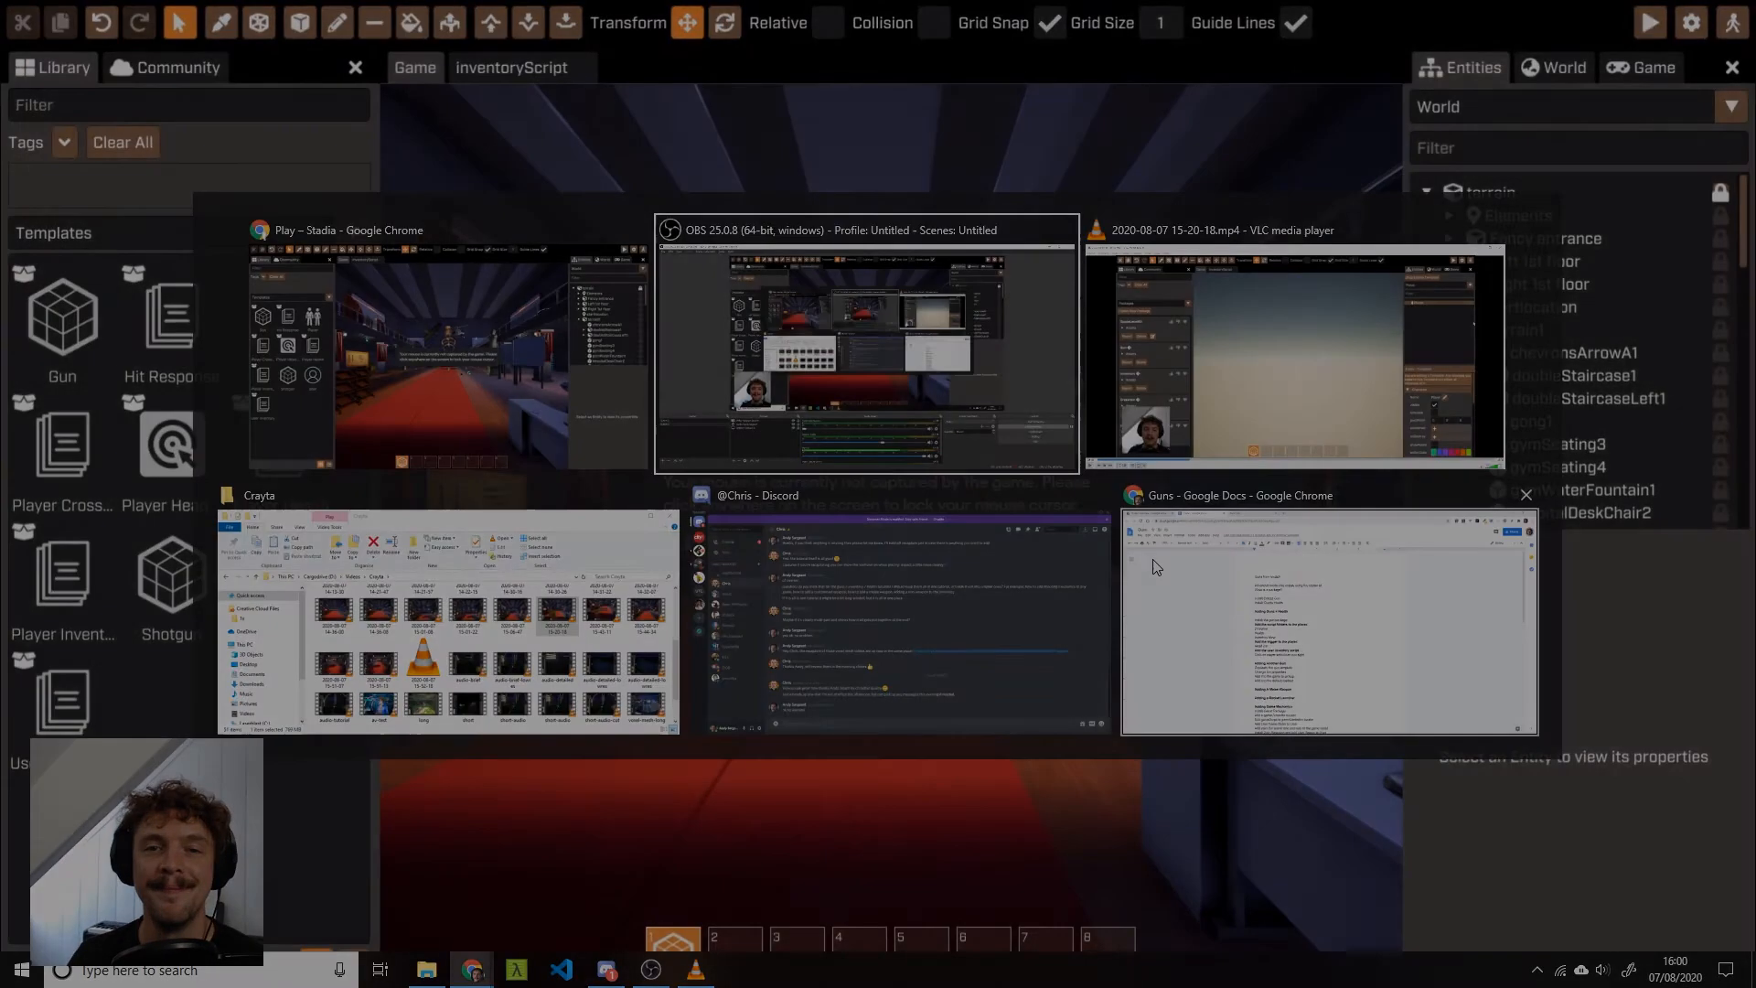